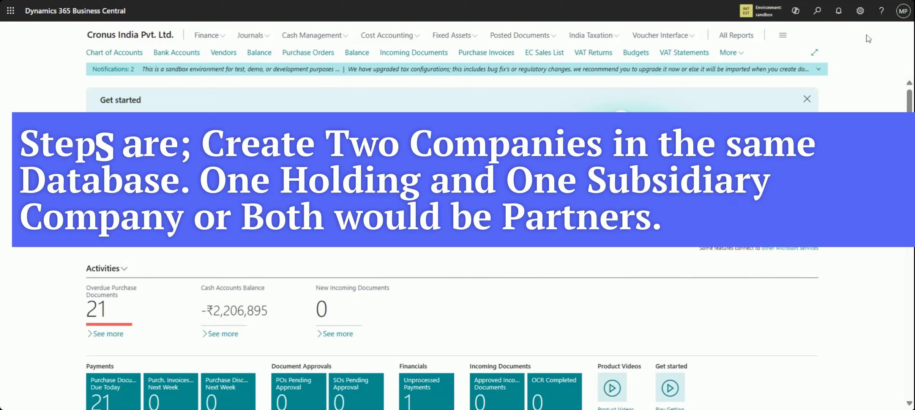
Find the Companies list, review the companies set up in the database, and return to the home page
left_click(819, 22)
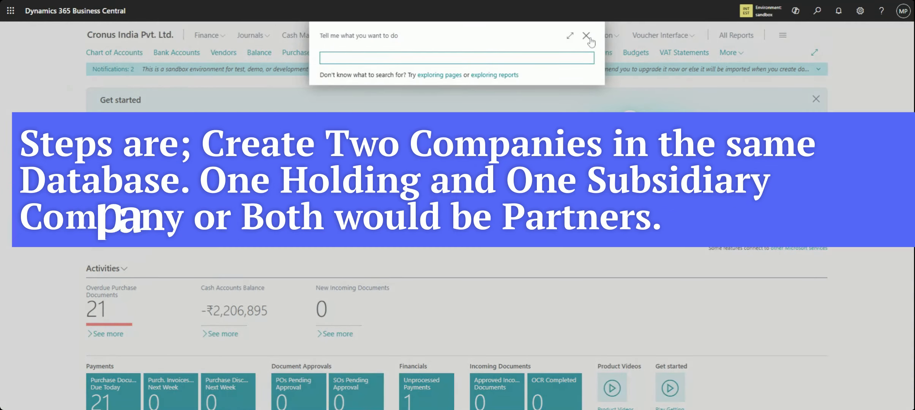
type("com")
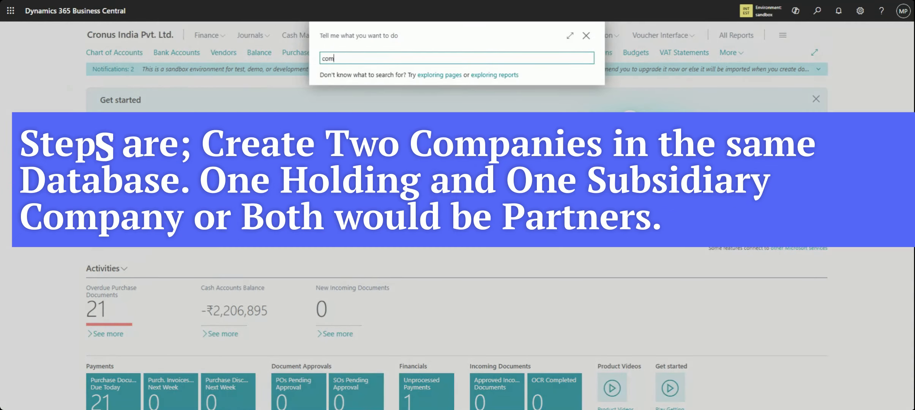
type("panies")
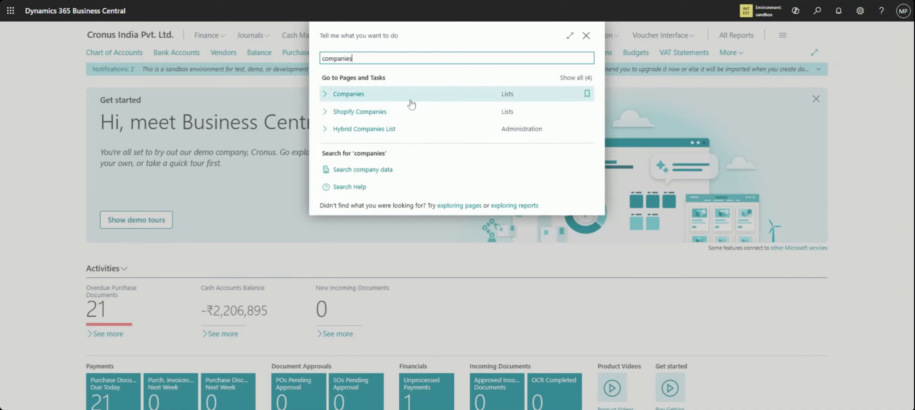
left_click(411, 101)
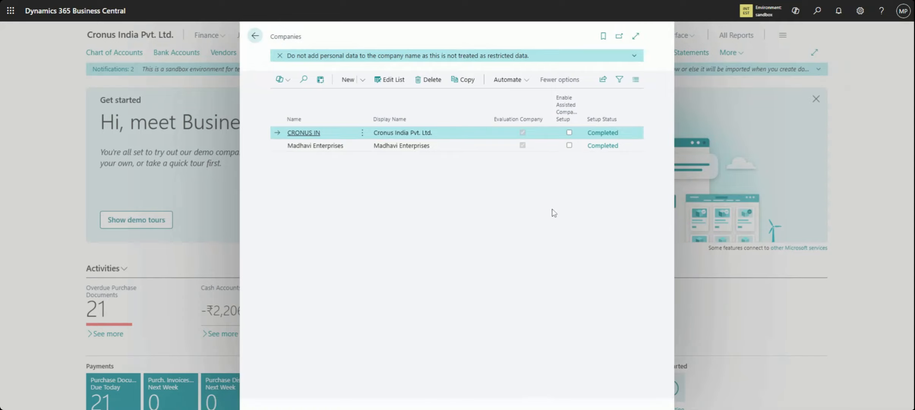
left_click(346, 144)
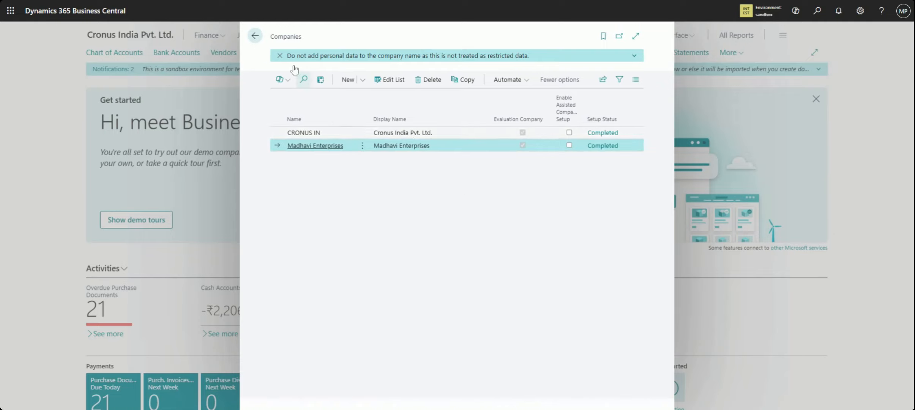
left_click(262, 36)
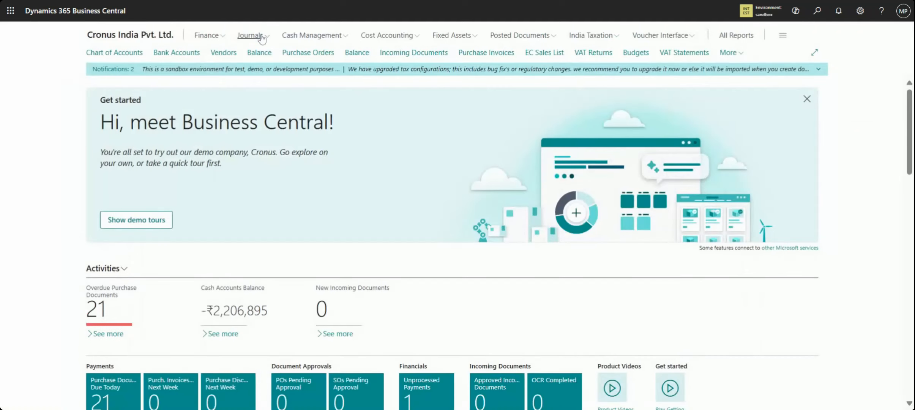
Review the available companies in the sandbox and Production environments without switching company
left_click(746, 14)
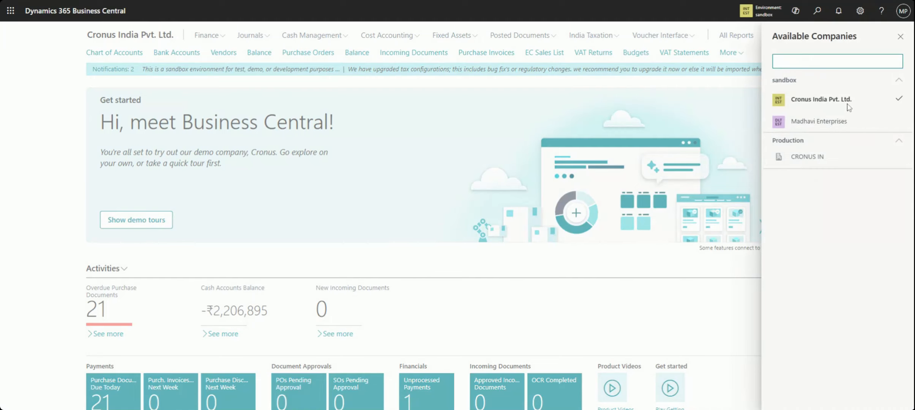
left_click(667, 100)
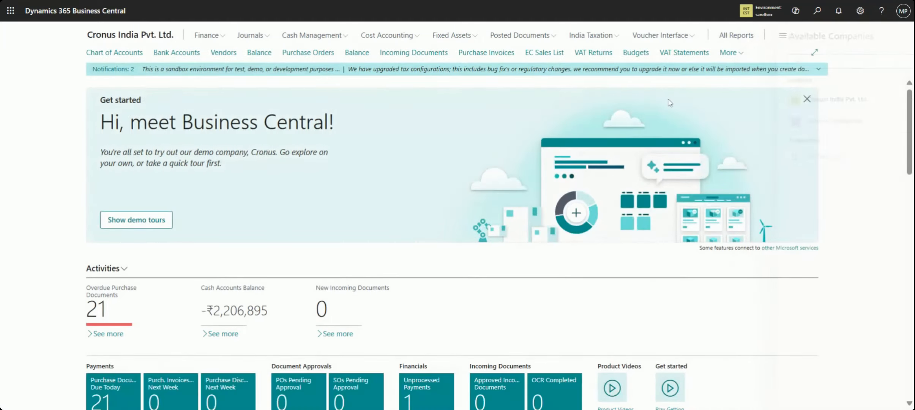
left_click(758, 10)
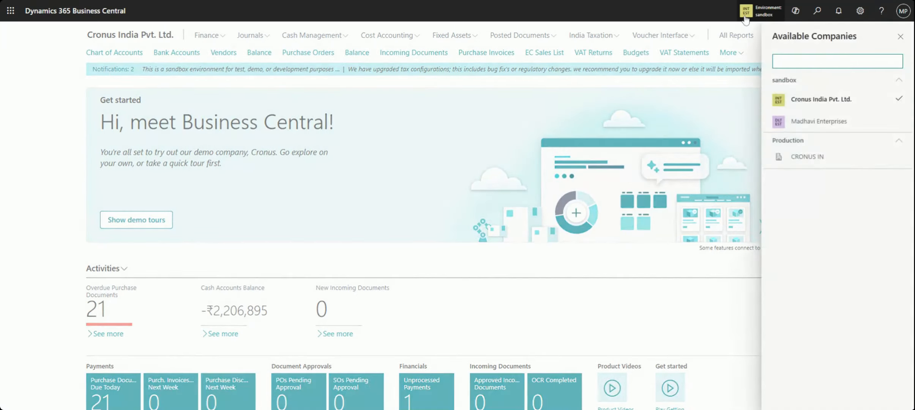
left_click(722, 100)
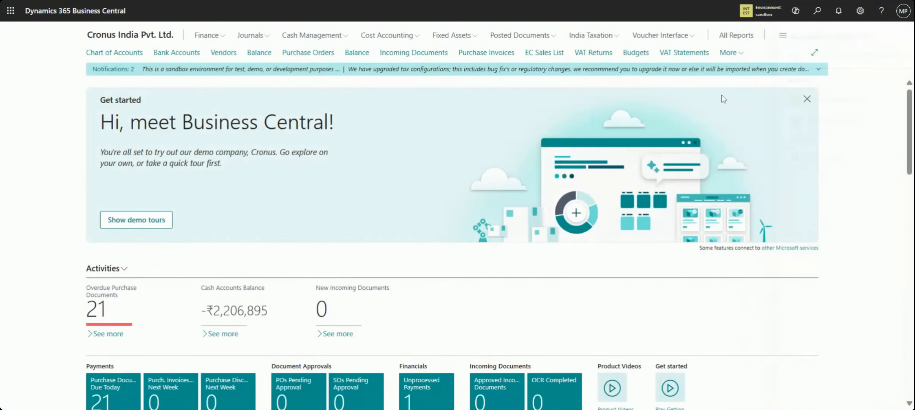
Check the allowed companies in My Settings, cancel without changes, and review the available companies once more
left_click(860, 12)
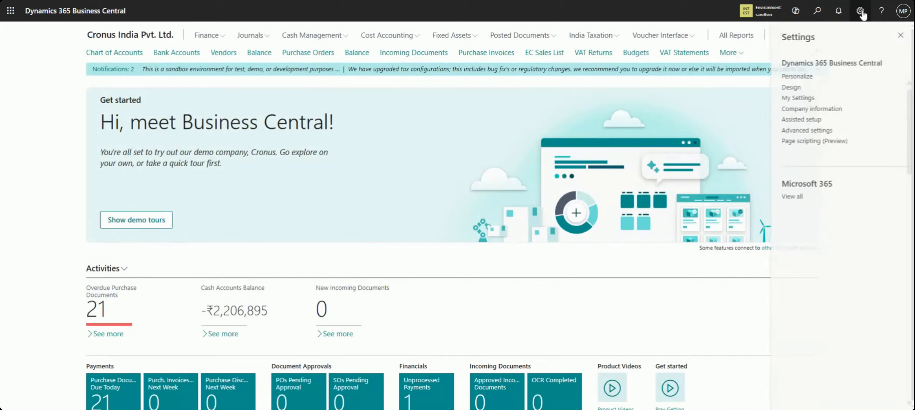
left_click(806, 100)
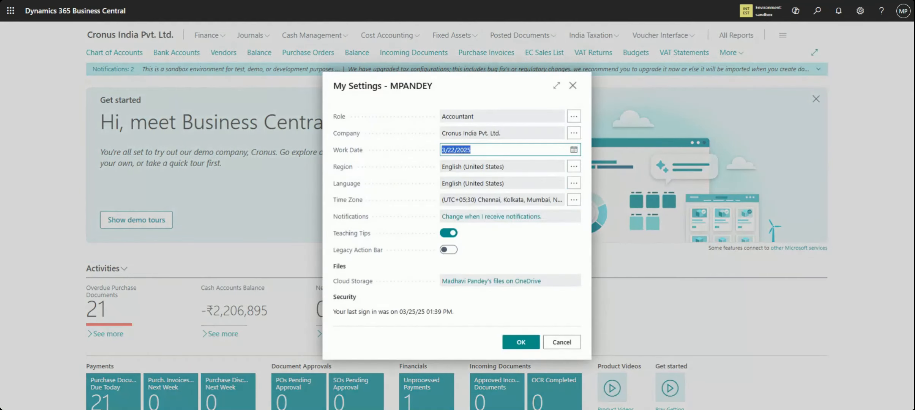
left_click(574, 137)
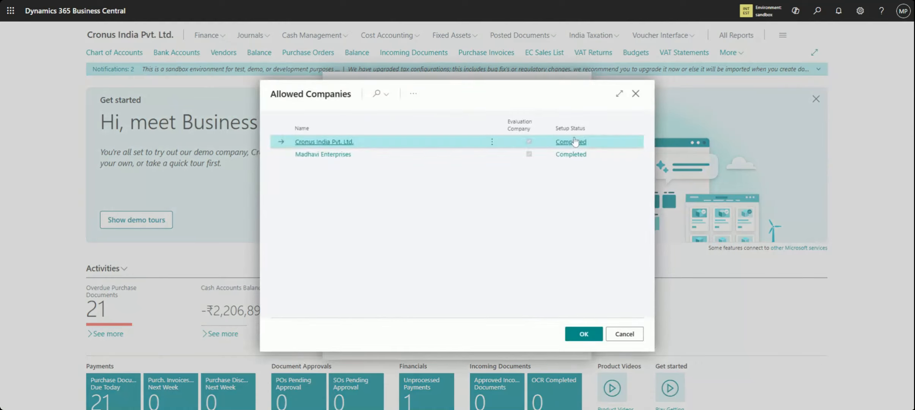
left_click(626, 336)
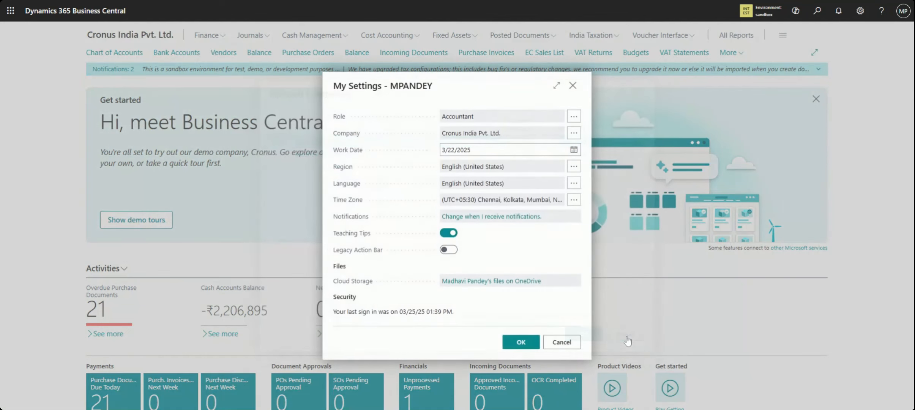
left_click(573, 86)
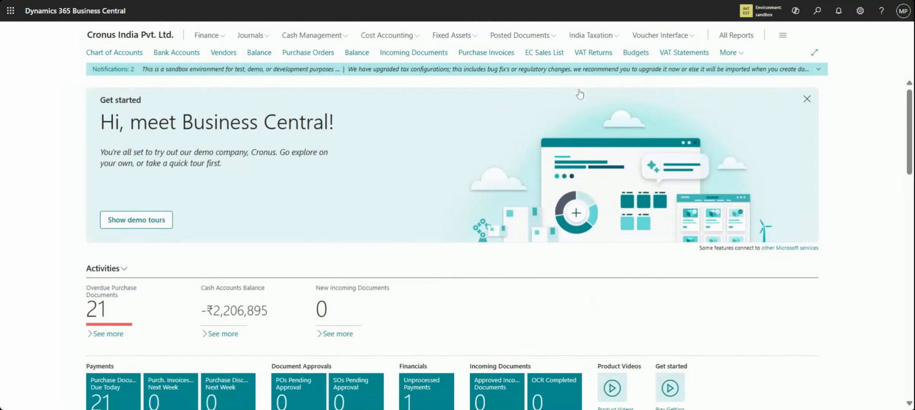
left_click(746, 12)
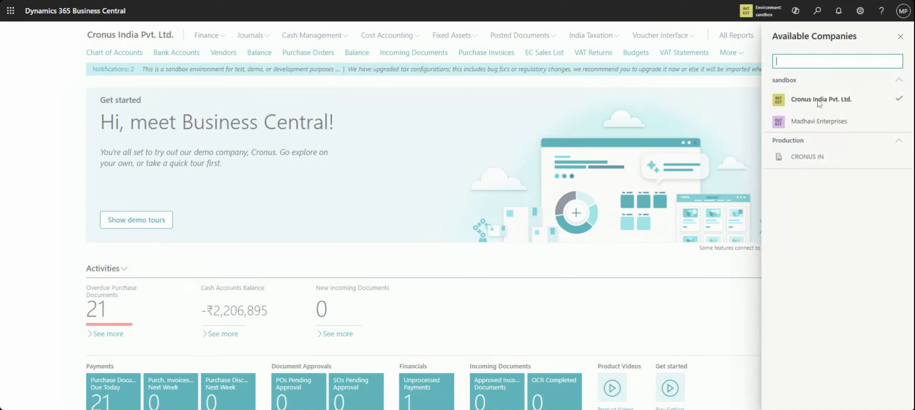
left_click(648, 137)
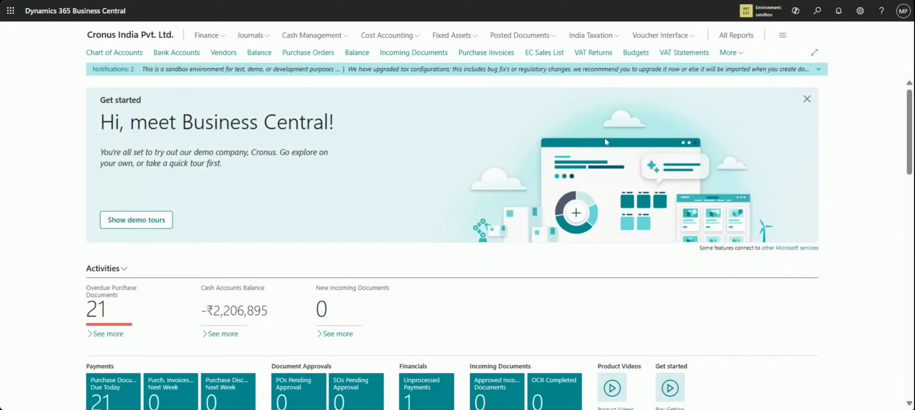
Search for "intercompany" and look through the complete list of related pages and tasks
left_click(817, 11)
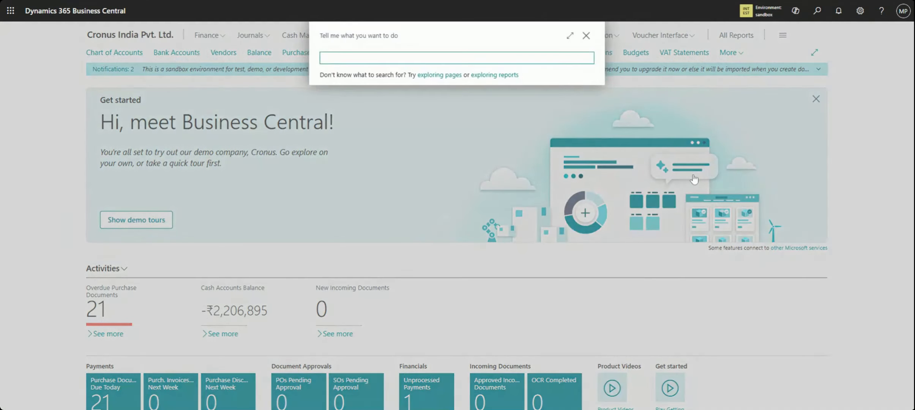
type("inter")
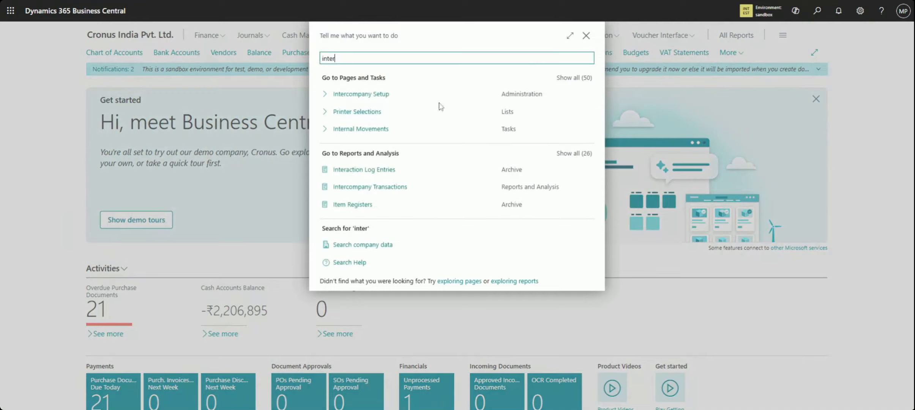
left_click(574, 78)
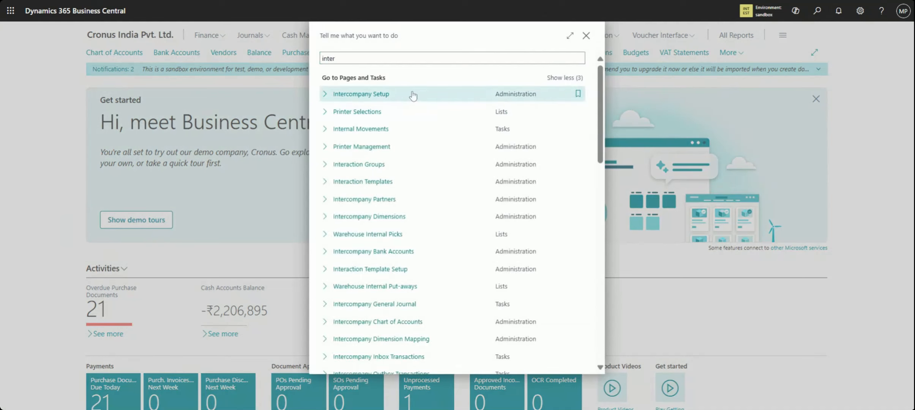
left_click(363, 58)
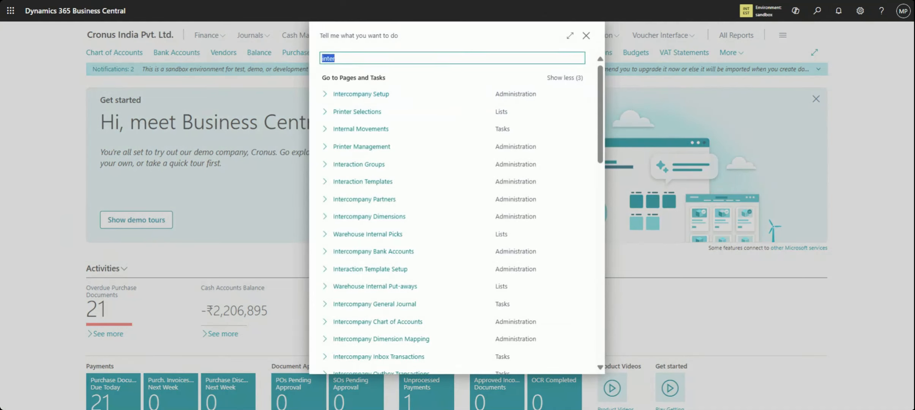
type("intercompany")
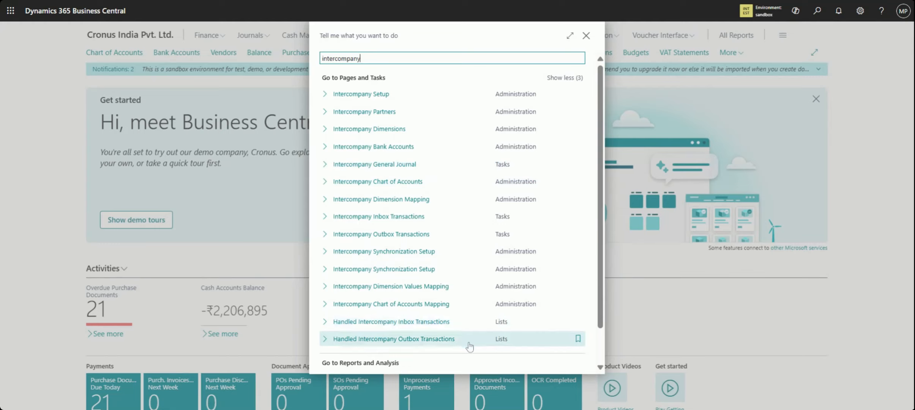
scroll(602, 346, "down", 1)
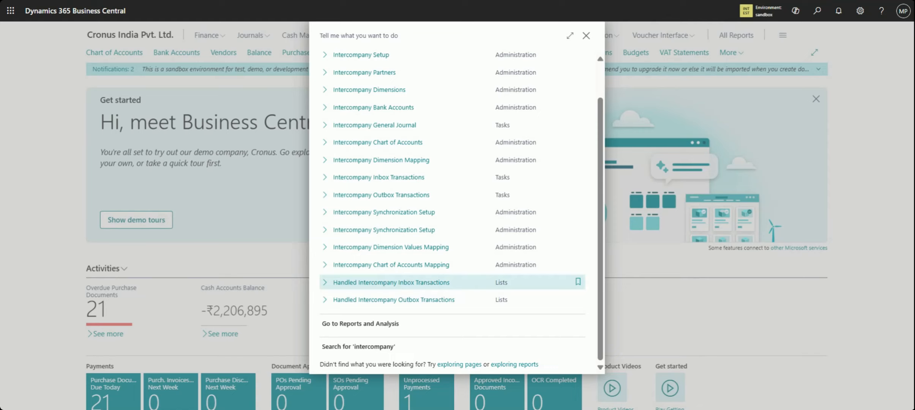
left_click(600, 75)
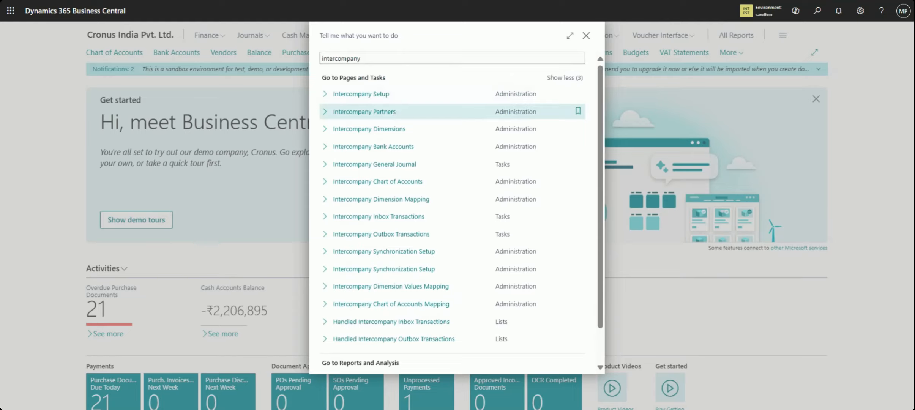
View the IC Partner Code in Intercompany Setup and return to the home page
left_click(366, 95)
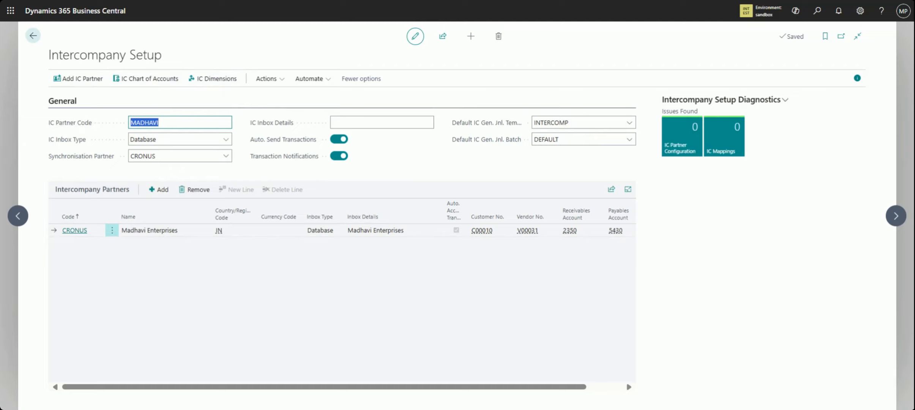
left_click(160, 122)
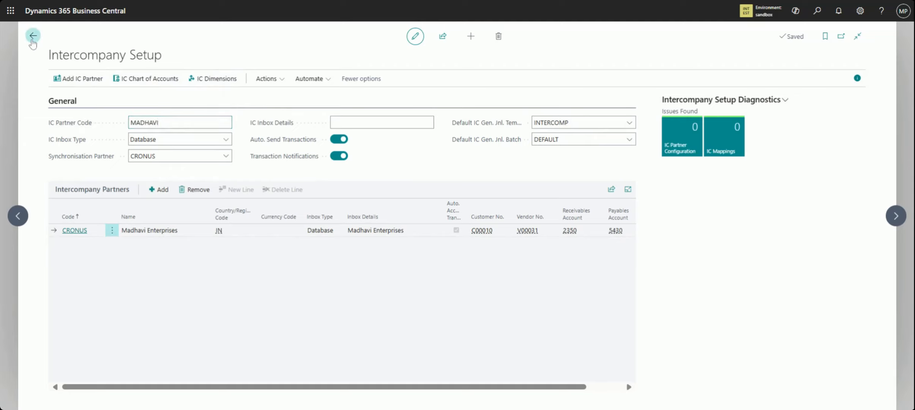
left_click(33, 36)
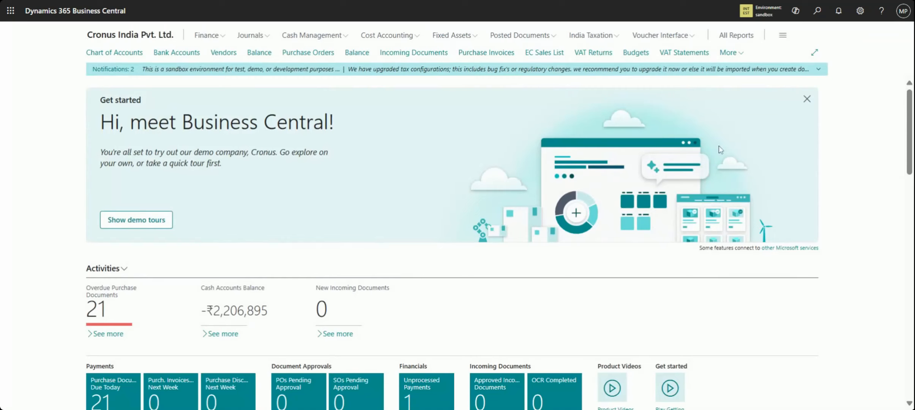
Search for "intercompany" and open the Intercompany Setup page
left_click(818, 14)
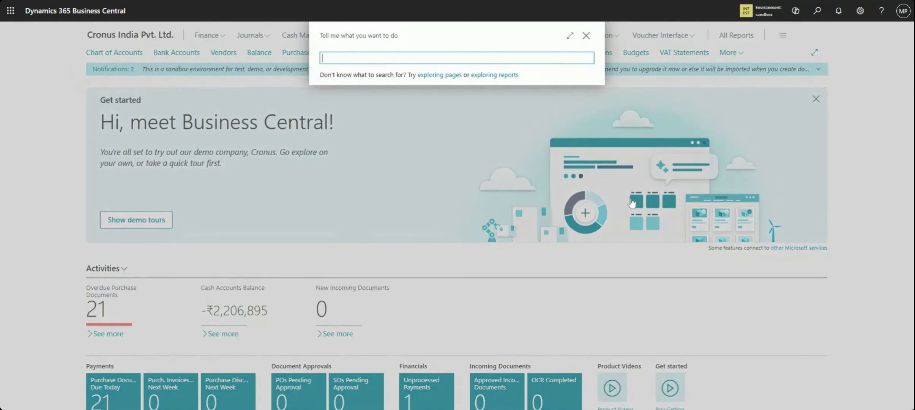
type("intercompant")
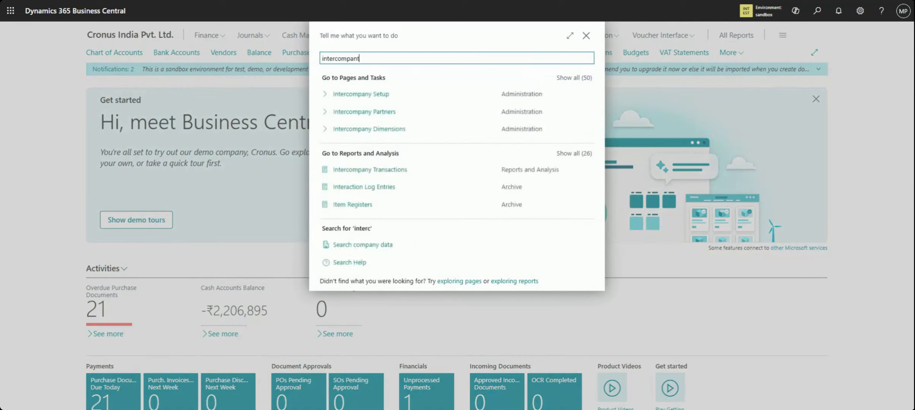
key("BackSpace")
type("y")
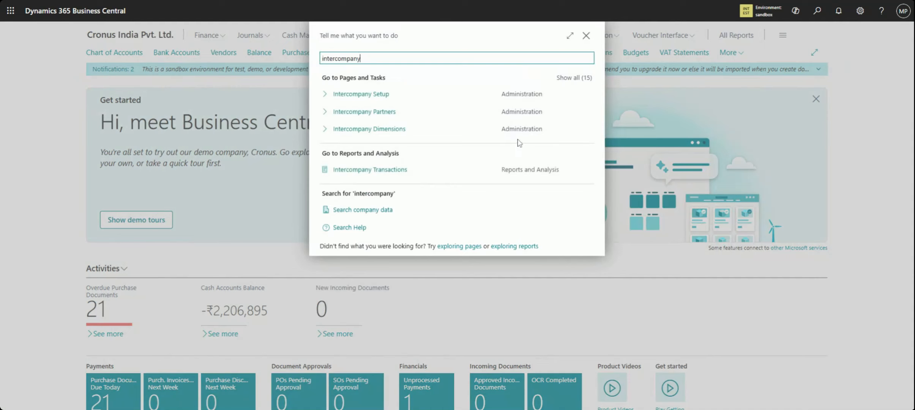
left_click(398, 102)
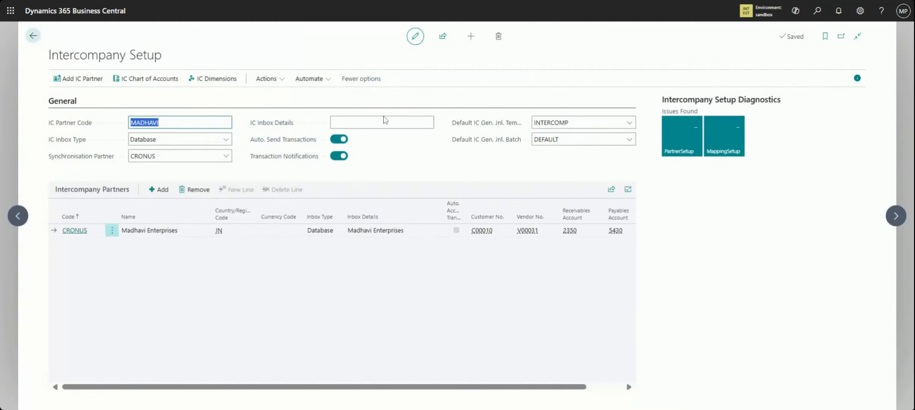
Examine the IC Partner Code, IC Inbox Type and Synchronisation Partner choices in the General section, leaving them as they are
left_click(159, 122)
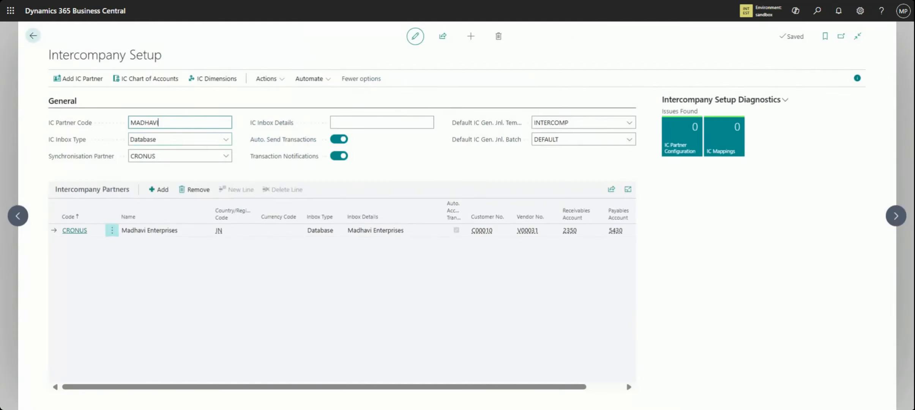
left_click_drag(158, 122, 130, 123)
left_click(206, 144)
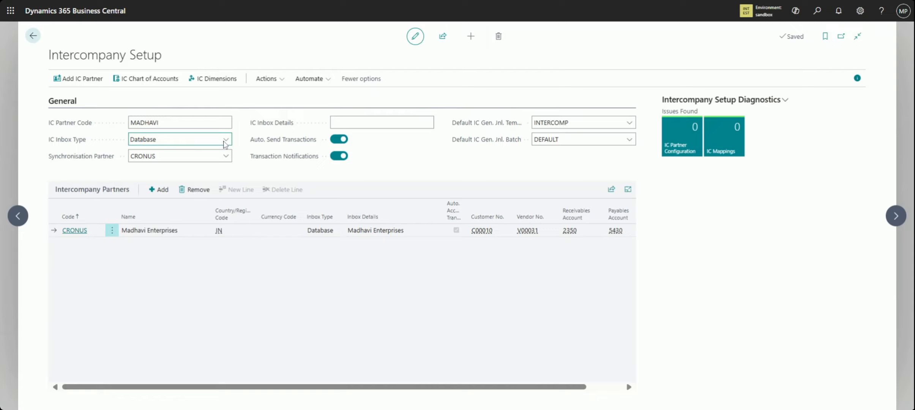
mouse_move(85, 165)
left_click(226, 157)
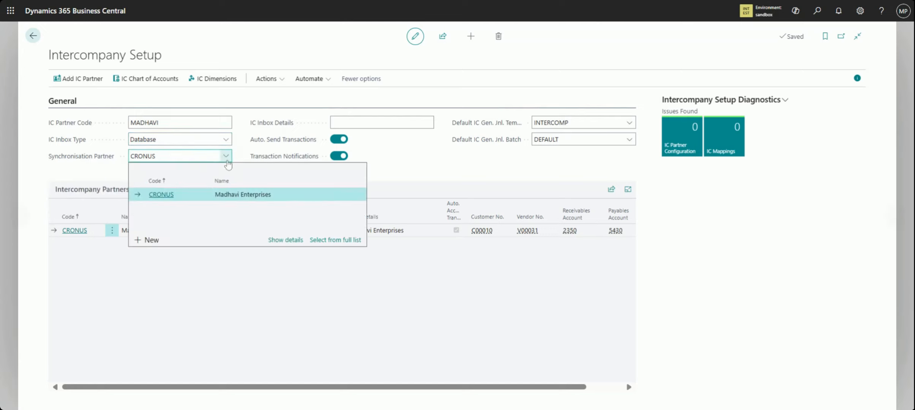
left_click(180, 122)
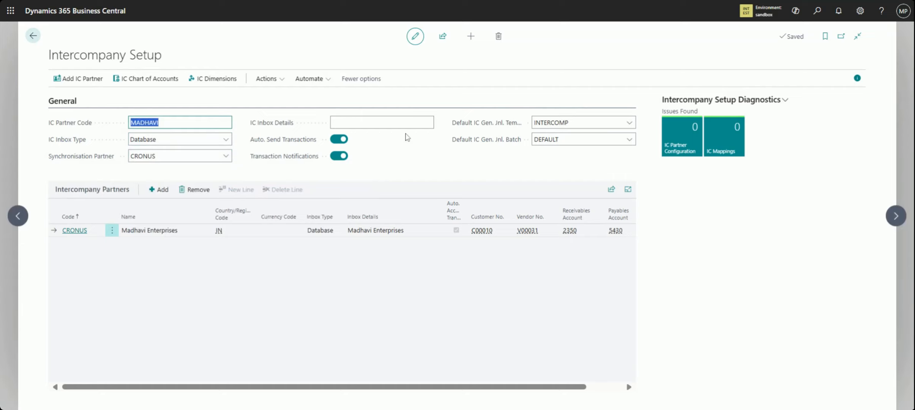
Examine the General section's transaction settings and default journal template choices, and pick DEFAULT as the Default IC Gen. Jnl. Batch
mouse_move(269, 149)
mouse_move(296, 143)
mouse_move(280, 166)
mouse_move(482, 130)
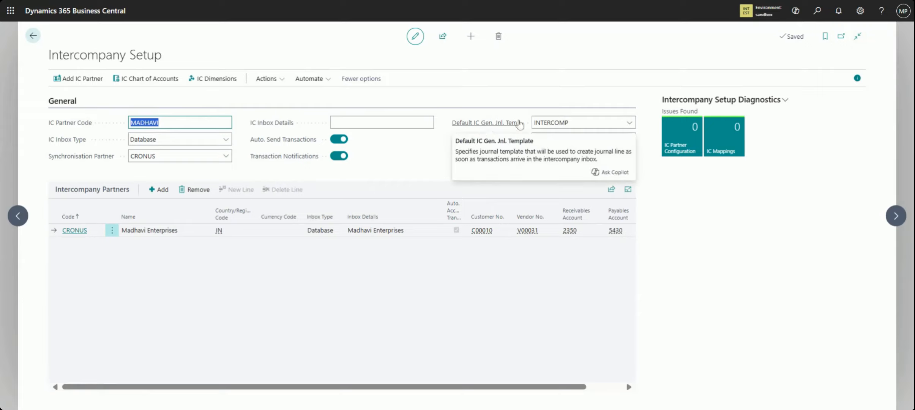
left_click(627, 128)
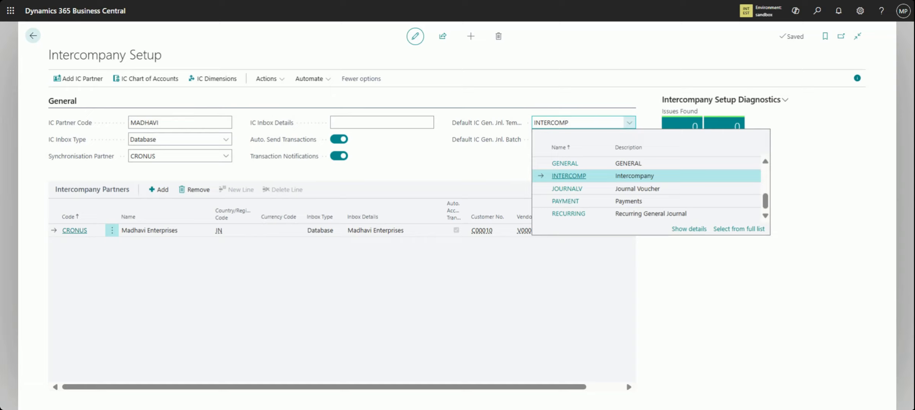
left_click(503, 167)
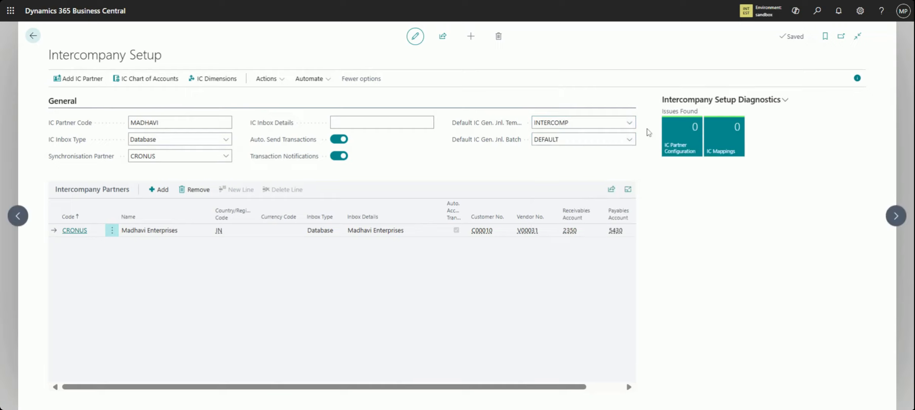
left_click(633, 144)
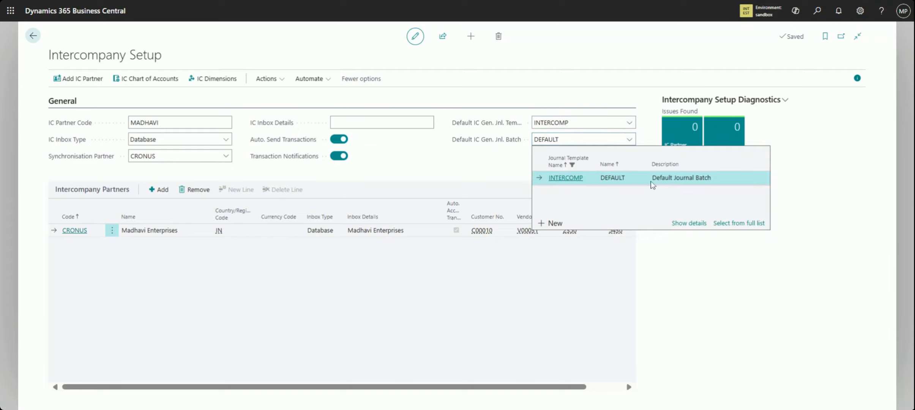
left_click(690, 178)
View the fields of a blank Intercompany Partner card from the Intercompany Partners section and close it without creating a partner
left_click(95, 192)
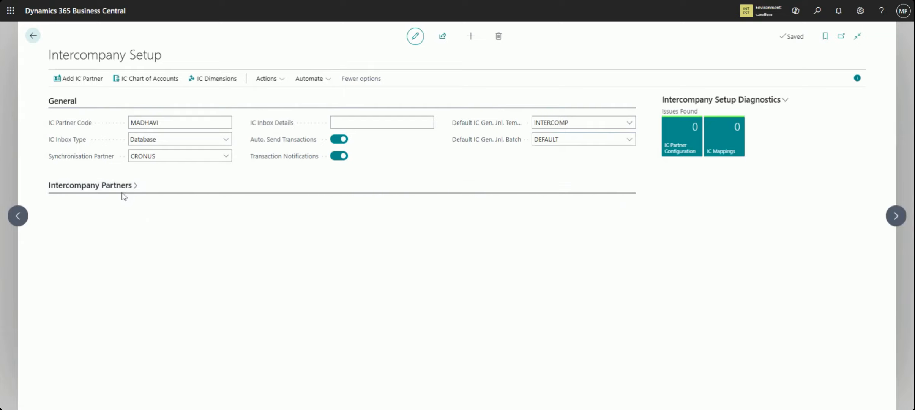
left_click(133, 191)
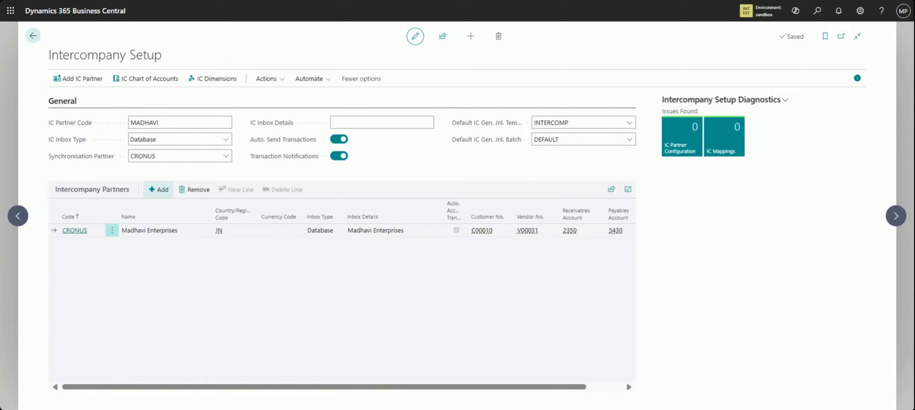
left_click(160, 189)
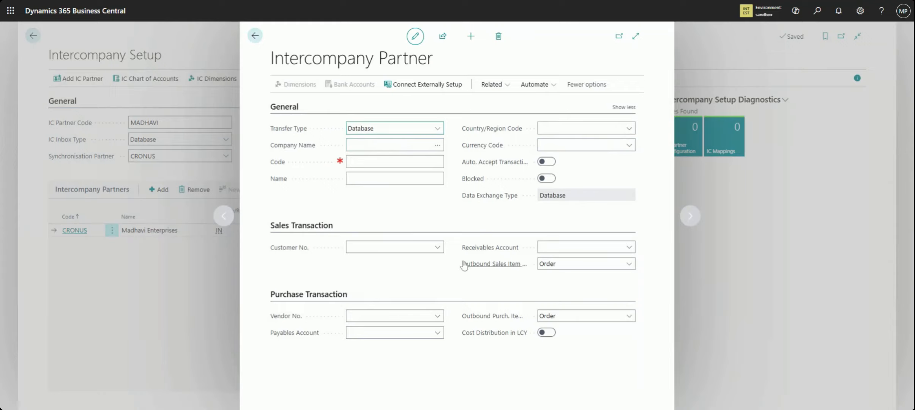
left_click(359, 144)
left_click(254, 41)
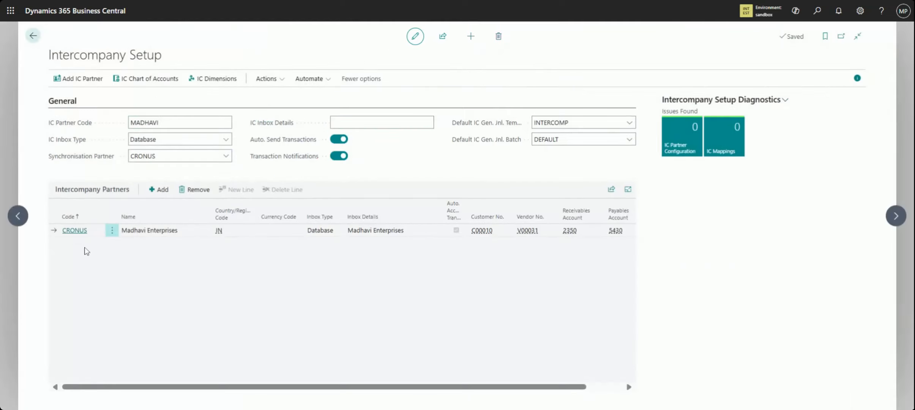
Open the CRONUS intercompany partner card for editing and view the companies available for its Company Name without changing it
left_click(75, 231)
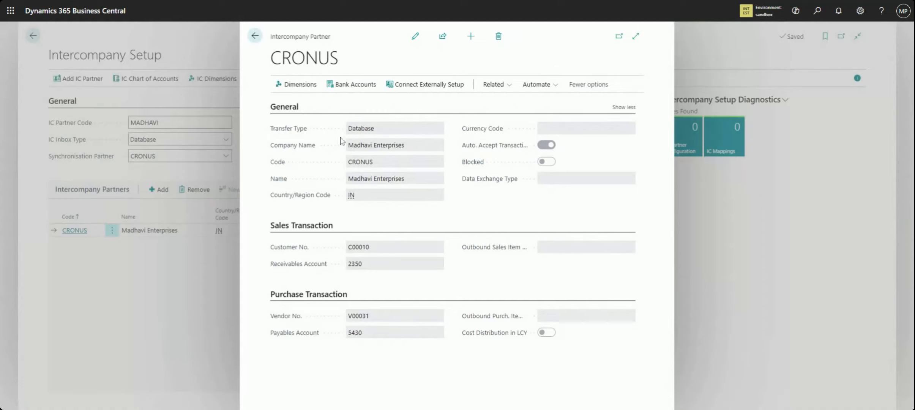
left_click(416, 40)
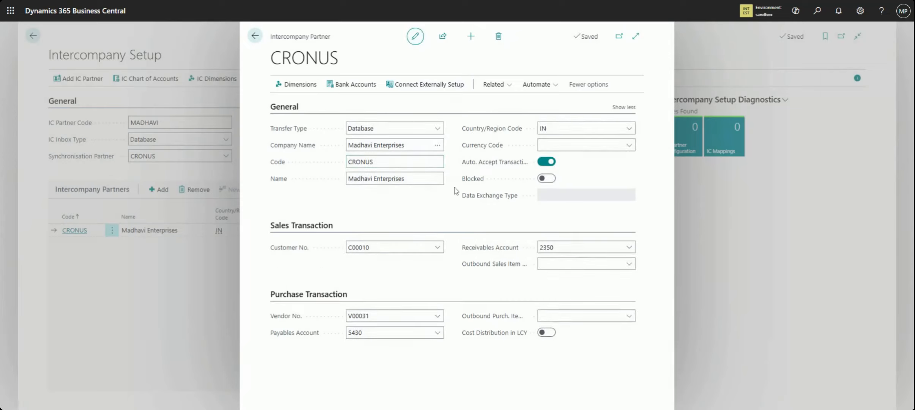
left_click(439, 147)
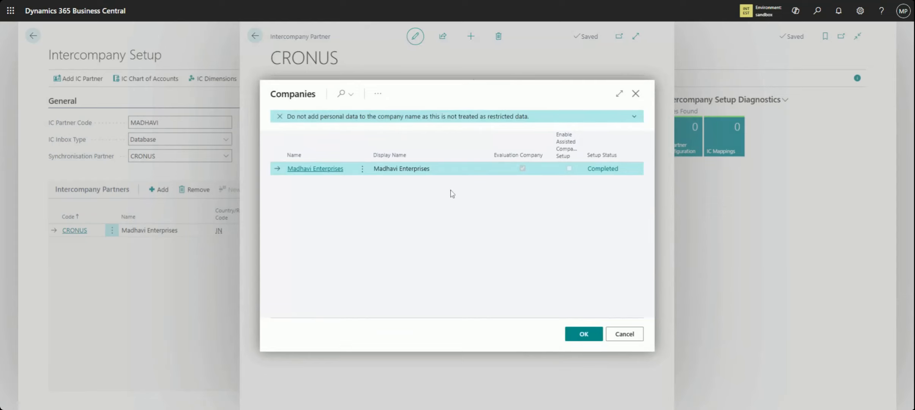
left_click(627, 335)
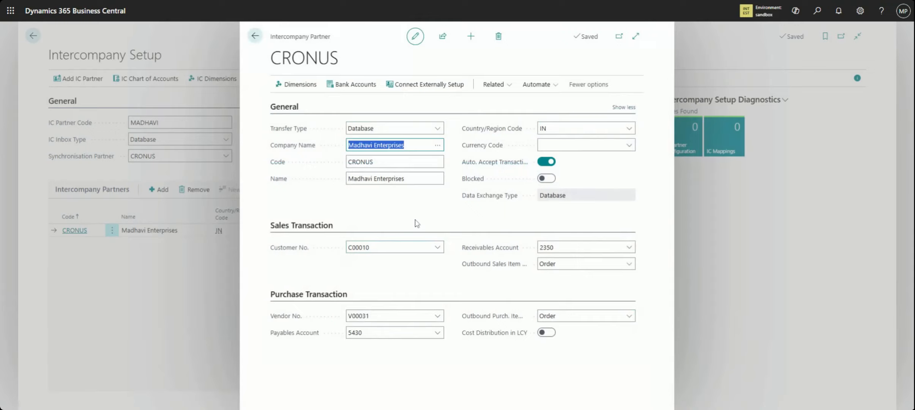
left_click(437, 145)
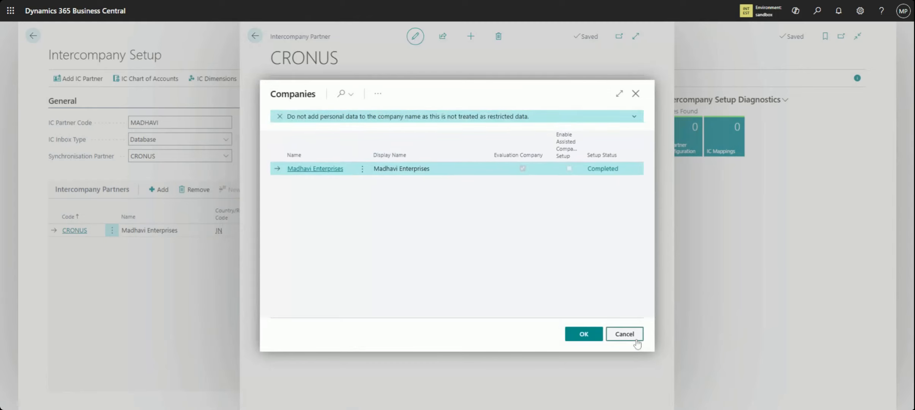
left_click(630, 335)
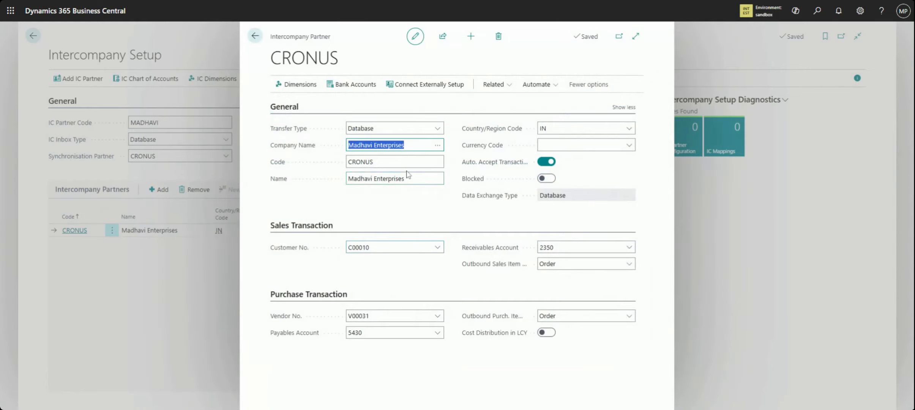
Examine the partner's Code, Name, automatic transaction acceptance and Customer No. fields without changing them
key("Tab")
left_click(418, 179)
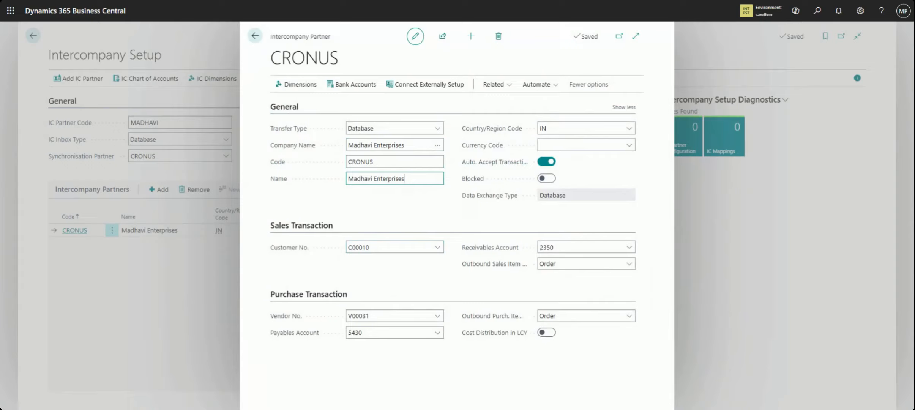
left_click_drag(414, 179, 347, 178)
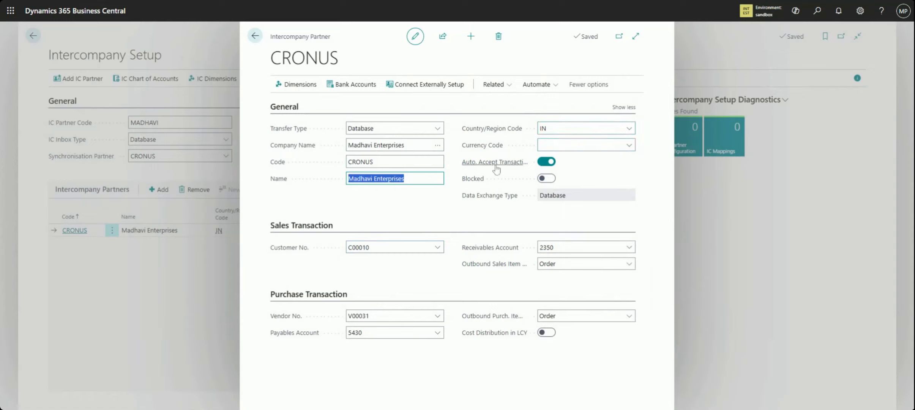
mouse_move(496, 168)
left_click(440, 248)
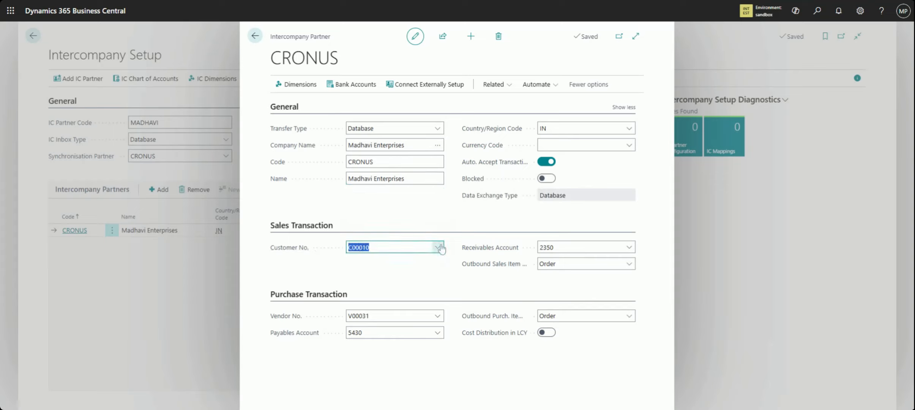
left_click(602, 209)
Choose the 2350 intercompany customers account from the full G/L account list as the partner's Receivables Account
left_click(630, 247)
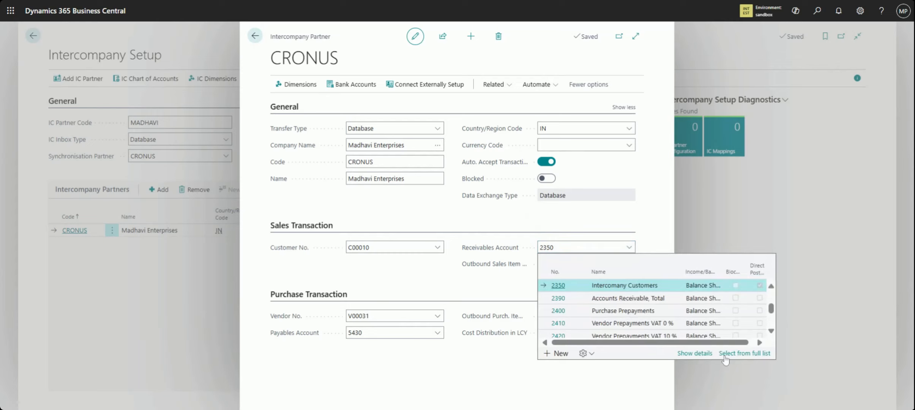
left_click(739, 354)
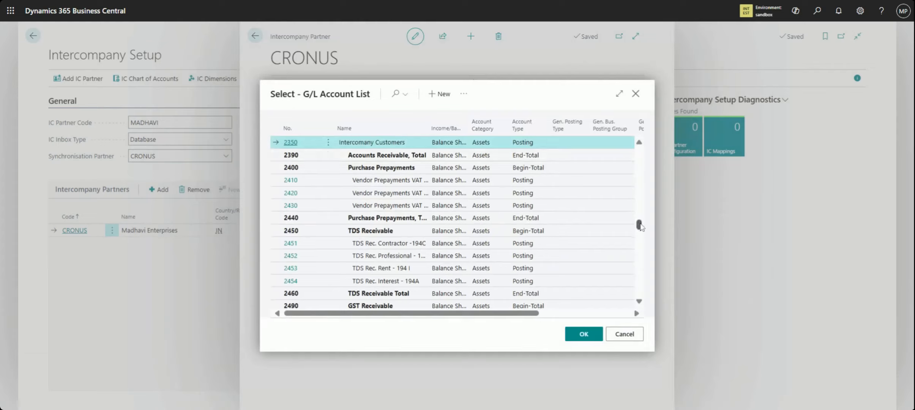
left_click_drag(640, 226, 640, 223)
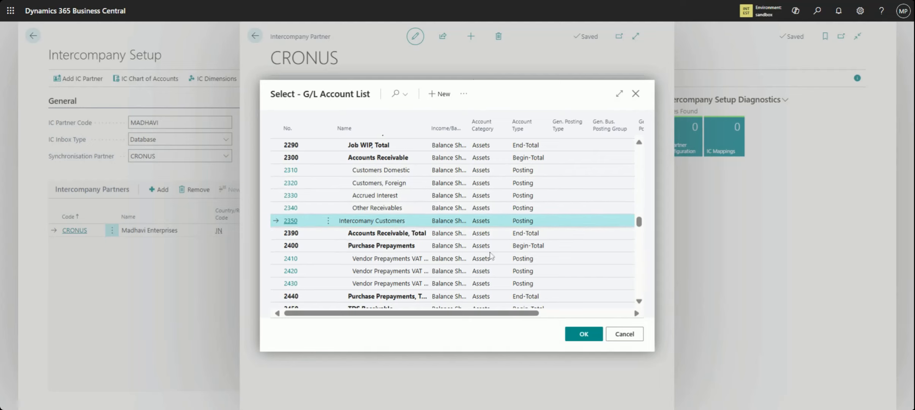
left_click(581, 335)
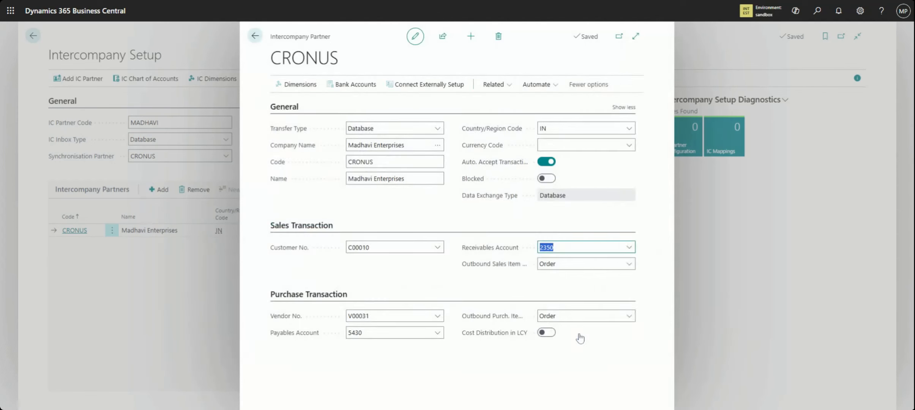
Review the vendor choices and the full G/L account list for the partner's Payables Account, leaving both fields as they are
left_click(437, 316)
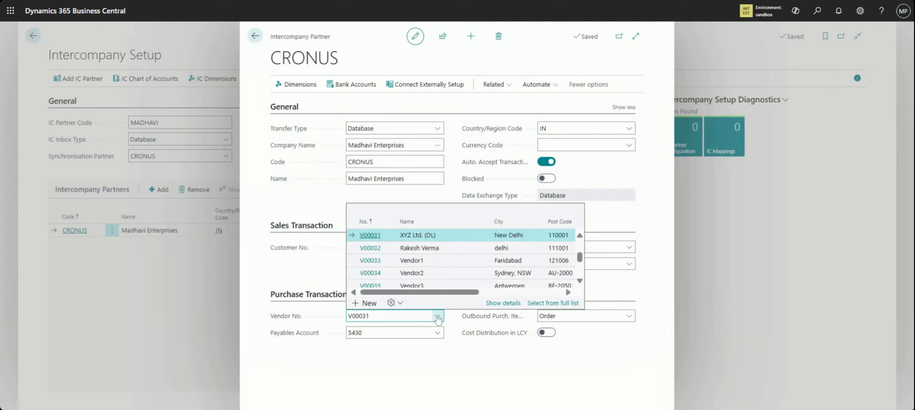
left_click(512, 374)
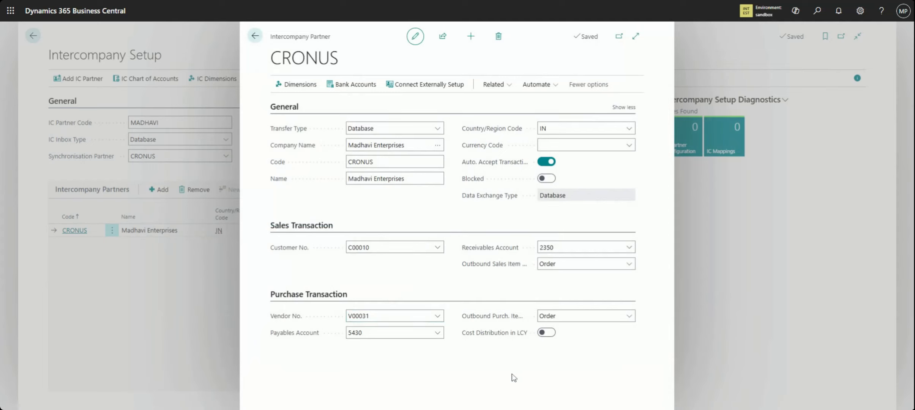
left_click(437, 334)
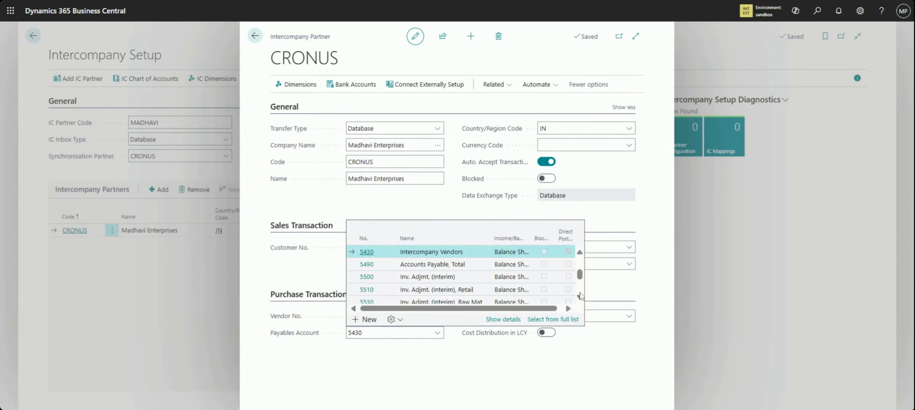
left_click(555, 319)
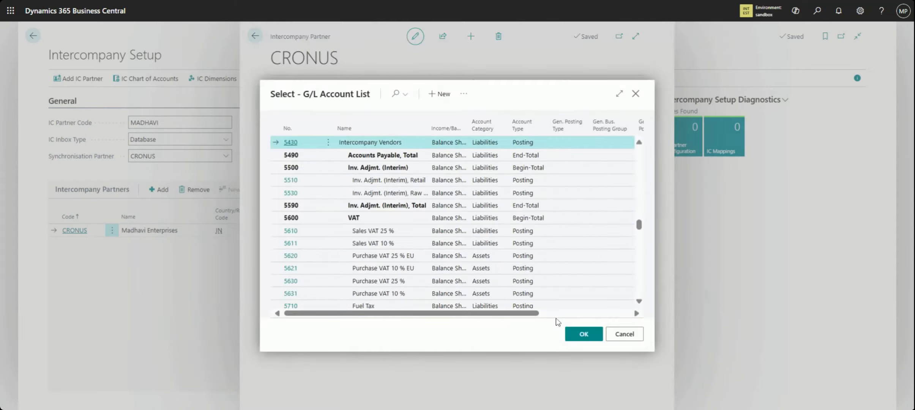
scroll(636, 226, "up", 3)
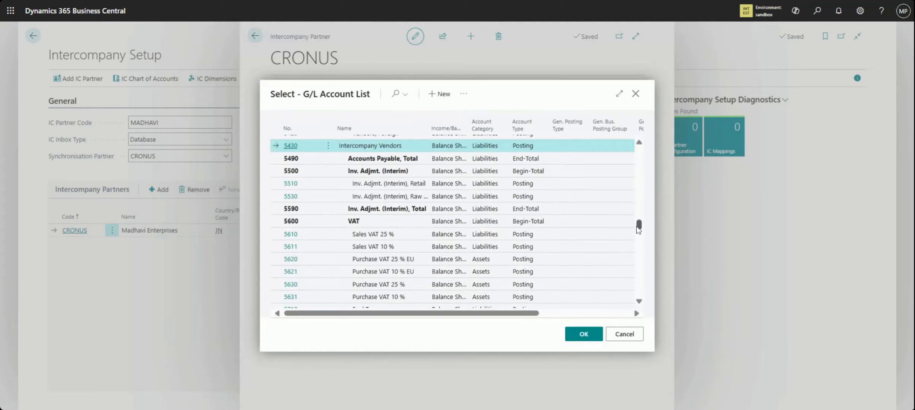
left_click_drag(639, 228, 638, 226)
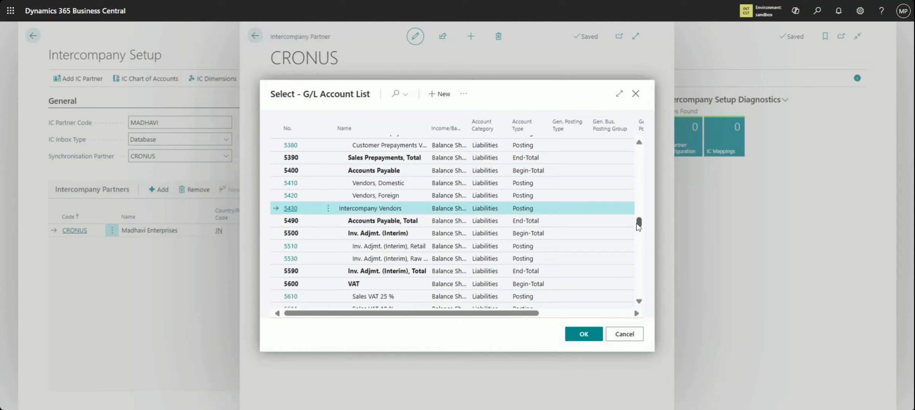
left_click(622, 337)
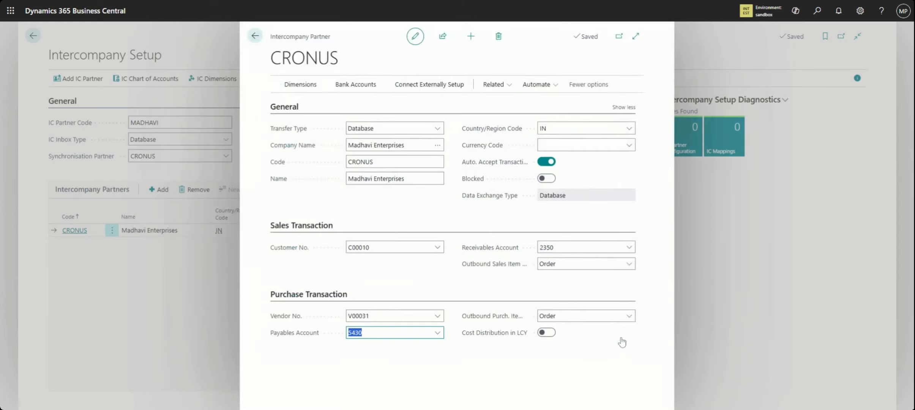
Examine the partner's outbound sales and purchase item number types and the Cost Distribution in LCY setting
left_click(631, 269)
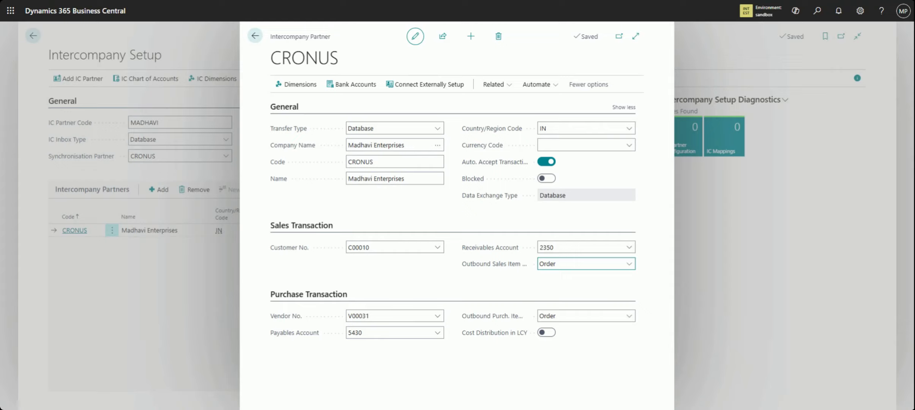
left_click(629, 321)
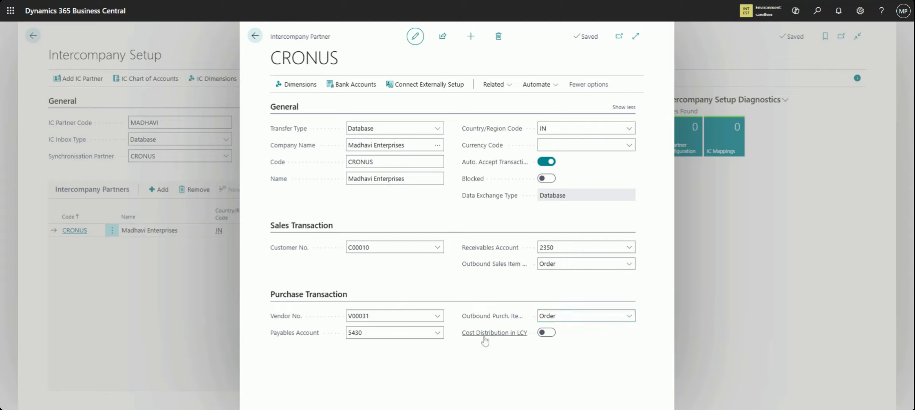
mouse_move(484, 338)
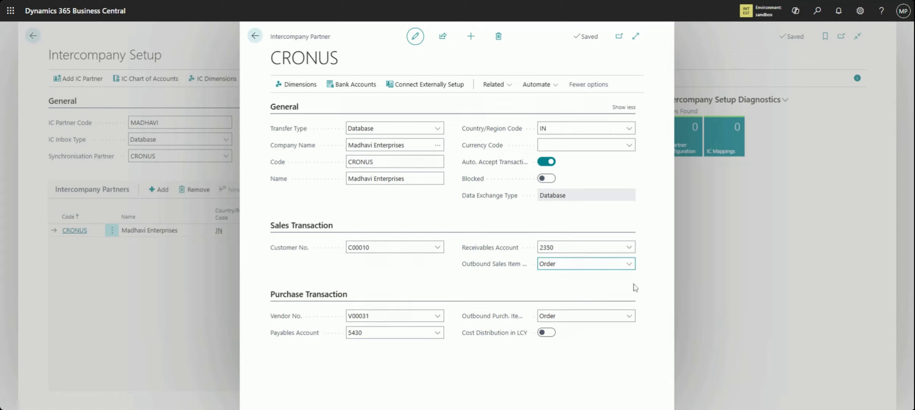
Open the customer card linked to the CRONUS partner and examine its Name and IC Partner Code
left_click(438, 251)
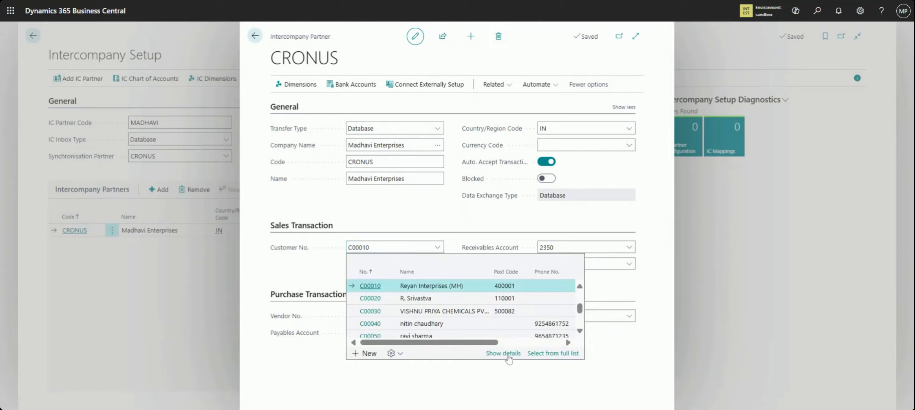
left_click(507, 355)
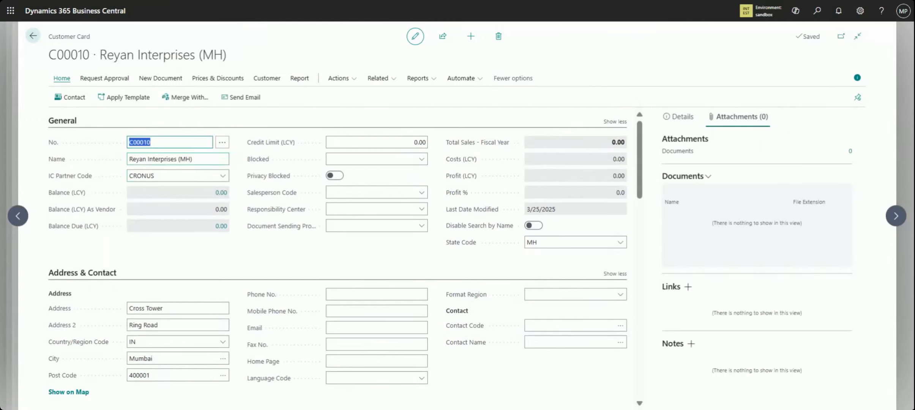
left_click(196, 159)
key("ctrl+a")
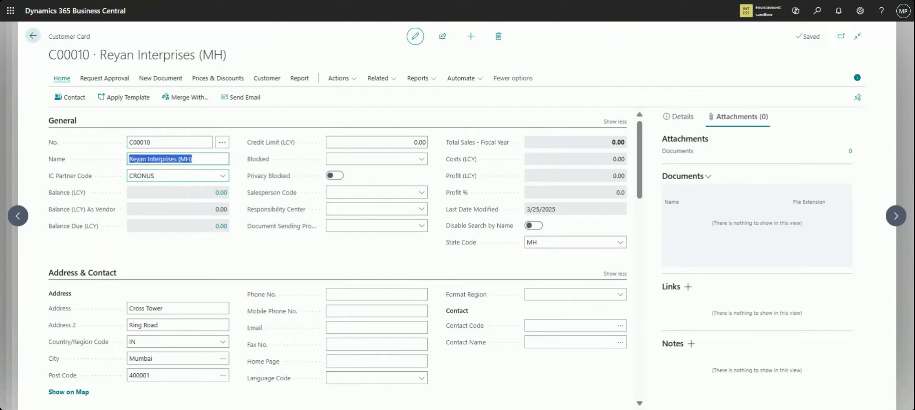
left_click(167, 176)
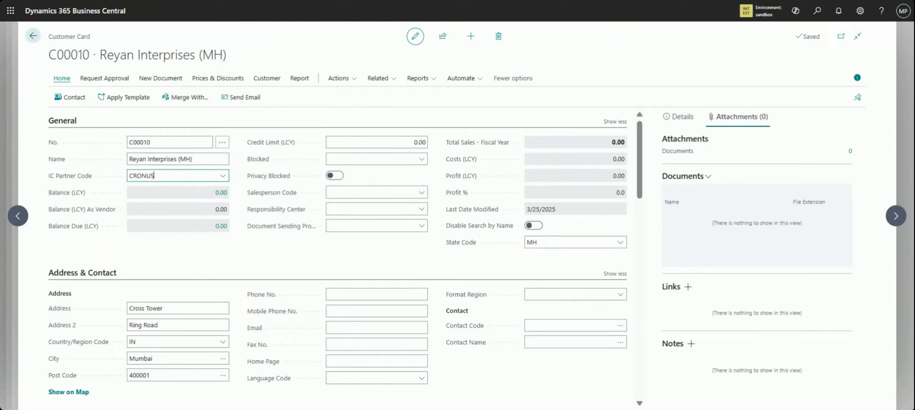
Review the IC Partner Code choices on the linked customer's card, leave CRONUS in place and return to the partner card
mouse_move(64, 185)
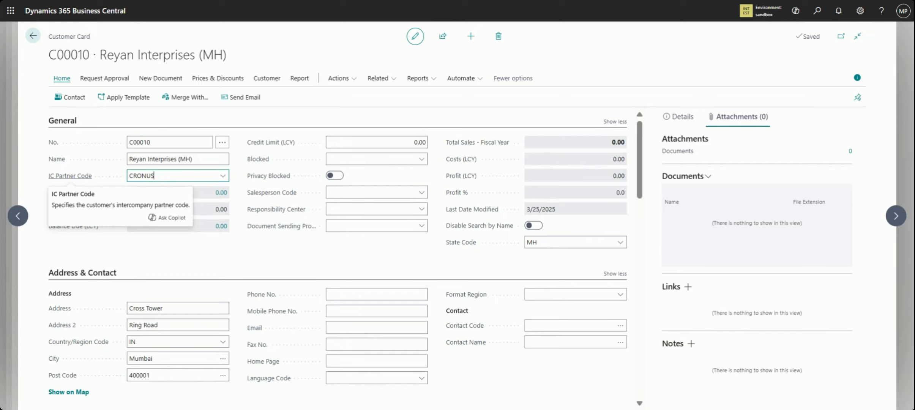
left_click(224, 177)
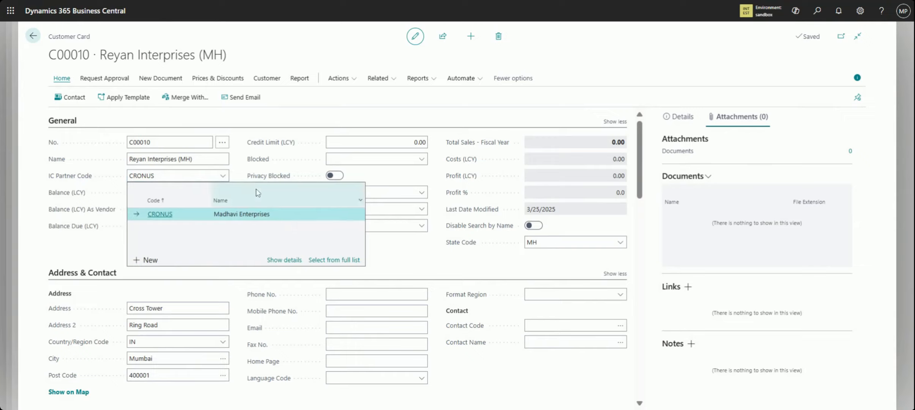
left_click(240, 279)
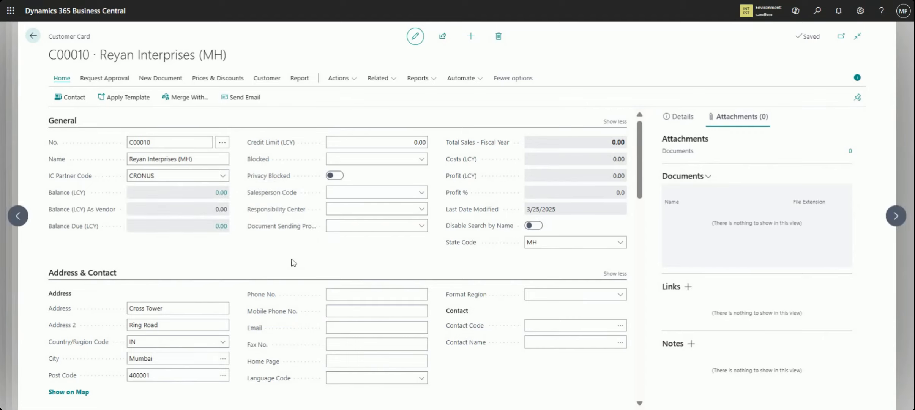
left_click(33, 36)
Open the card of vendor V00031 linked to the CRONUS partner and examine its IC Partner Code choices
left_click(437, 318)
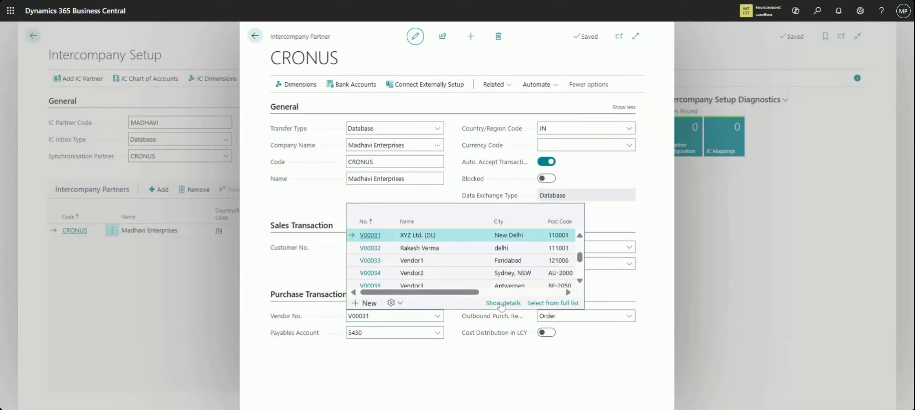
left_click(502, 303)
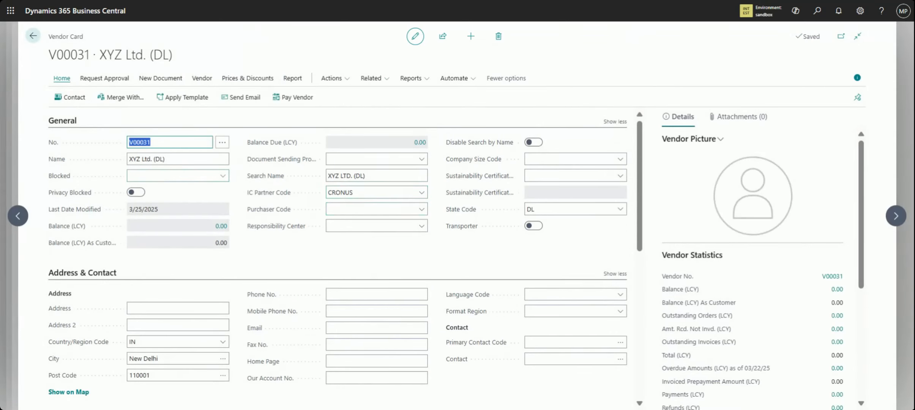
left_click(379, 192)
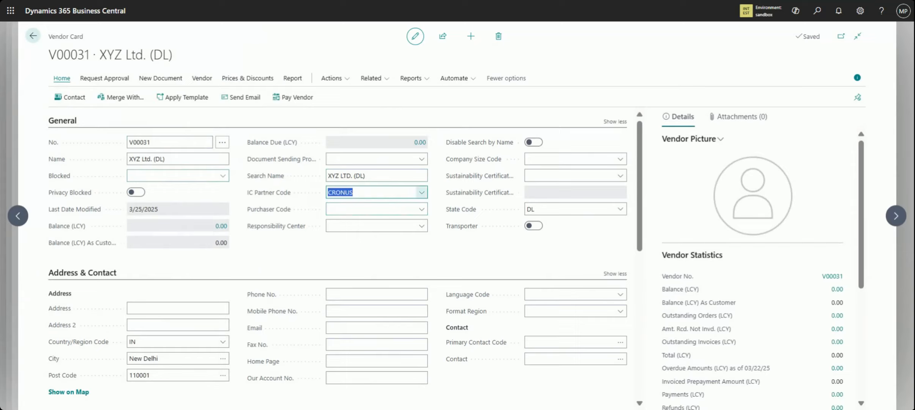
left_click(422, 193)
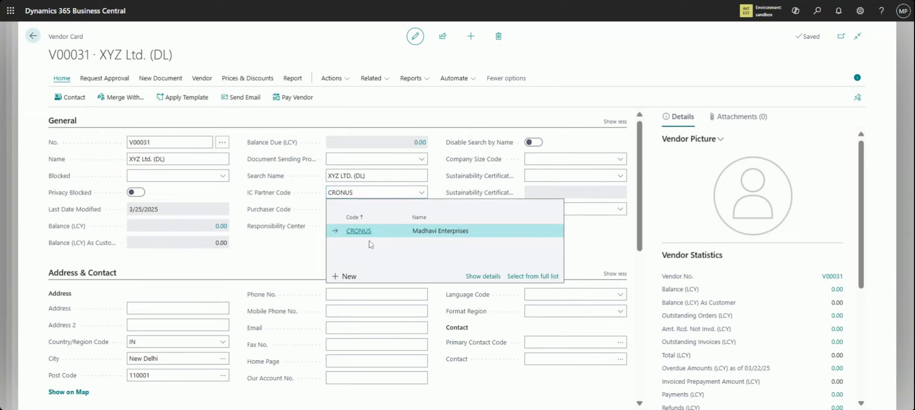
left_click(33, 36)
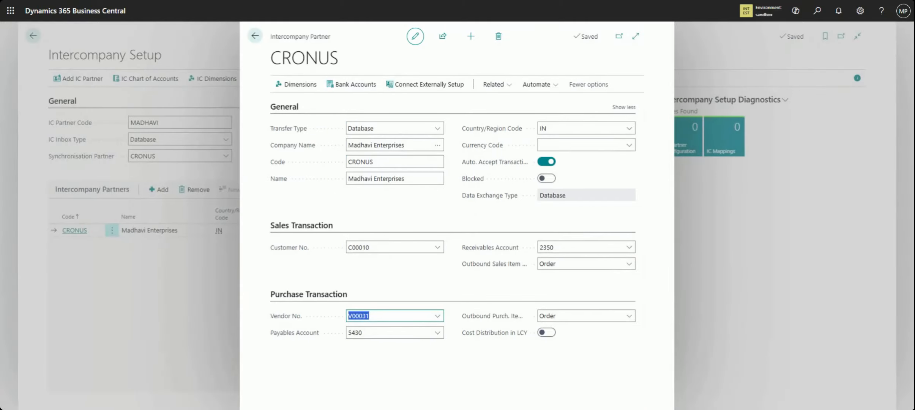
Leave the intercompany setup pages and switch to the Madhavi Enterprises company in the sandbox environment
left_click(256, 36)
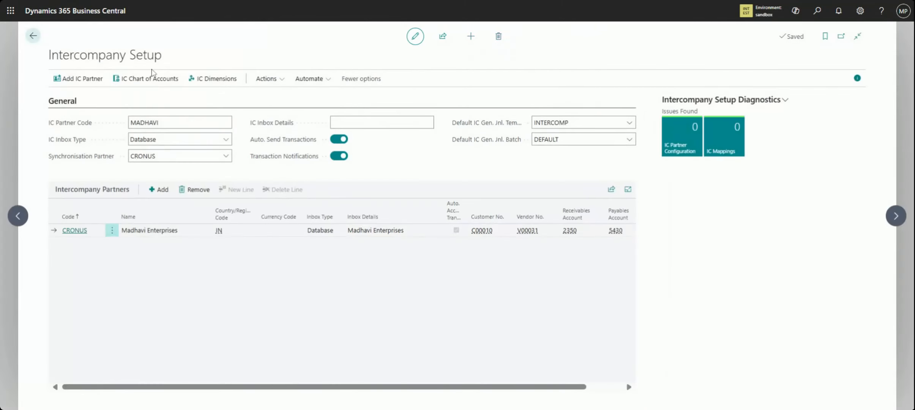
left_click(33, 36)
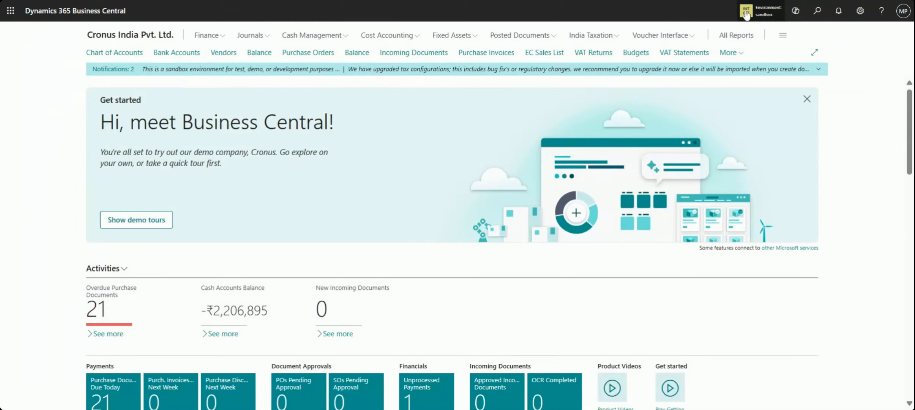
left_click(747, 14)
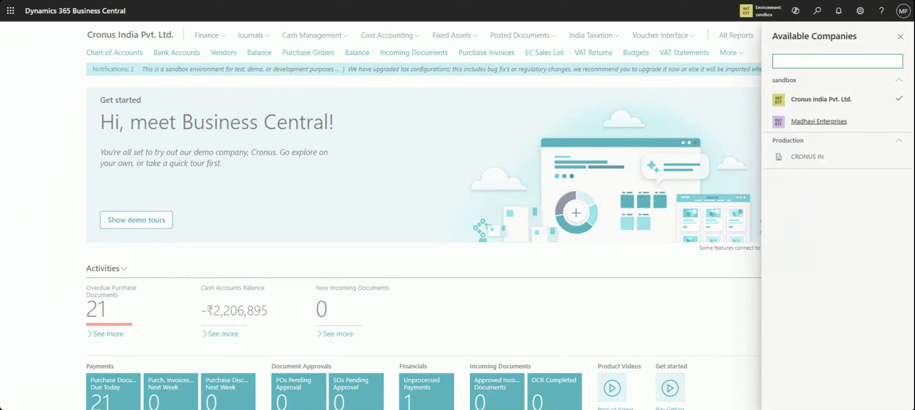
left_click(801, 126)
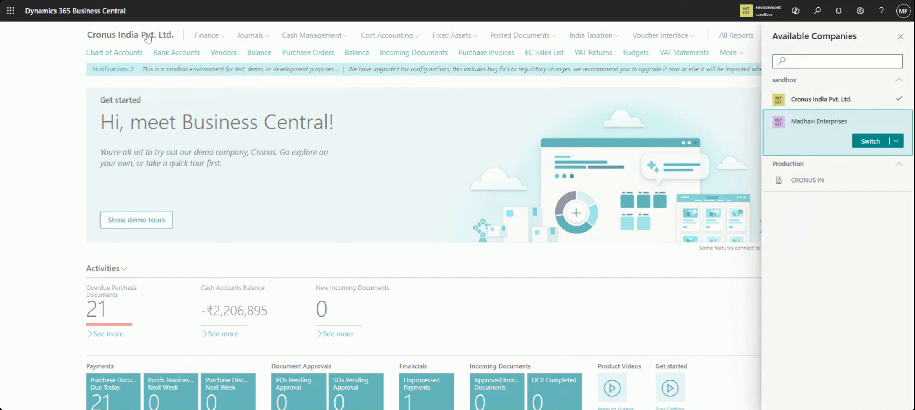
left_click(869, 141)
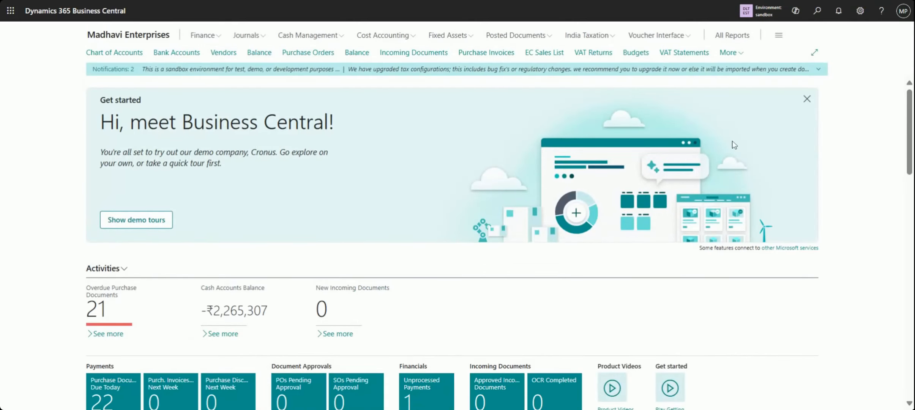
Search for "intercomp" and examine the Intercompany Setup and partner list of Madhavi Enterprises
left_click(817, 11)
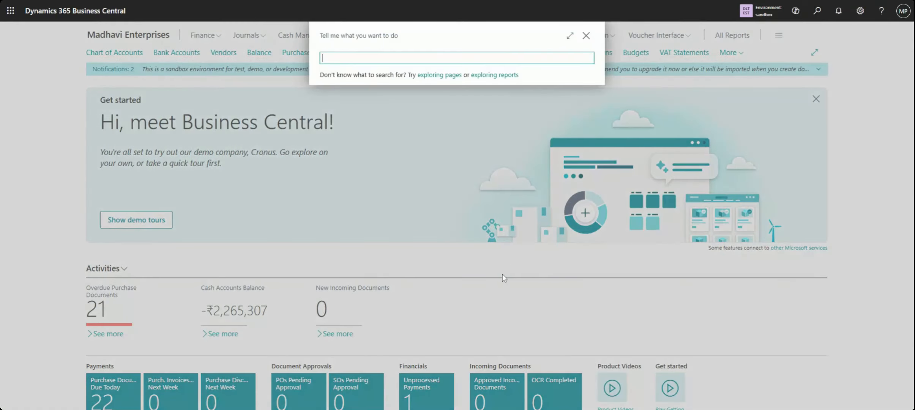
type("intercomp")
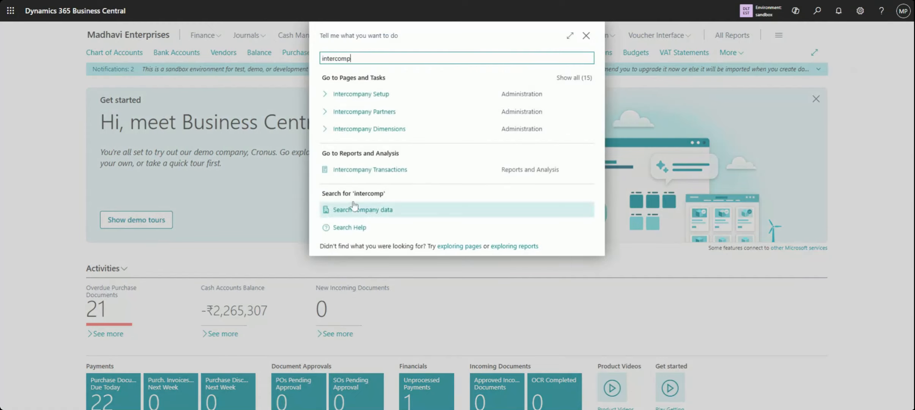
left_click(363, 101)
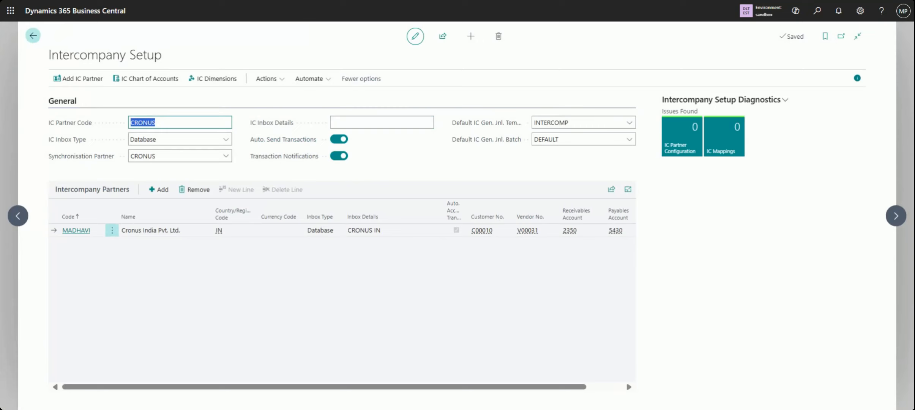
left_click(33, 36)
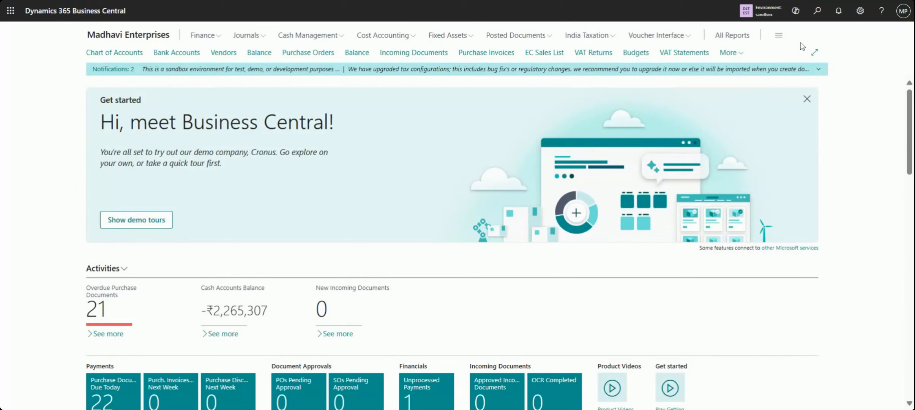
Search for "intercomp", expand all matching pages and open the Intercompany Chart of Accounts
left_click(818, 11)
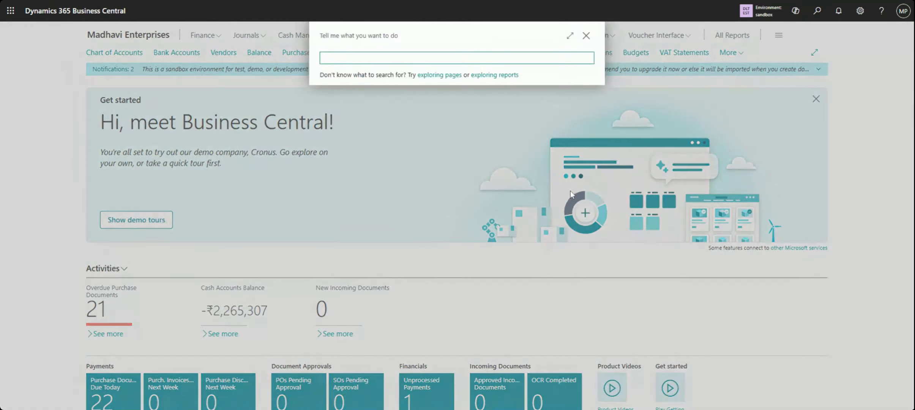
type("intercomp")
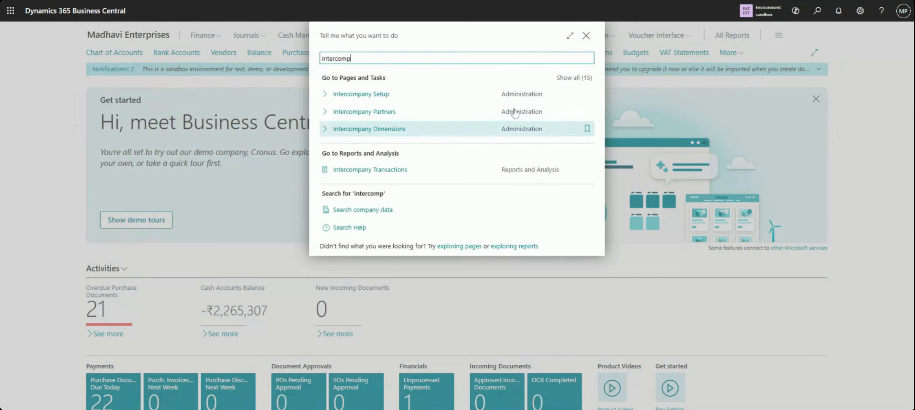
left_click(575, 78)
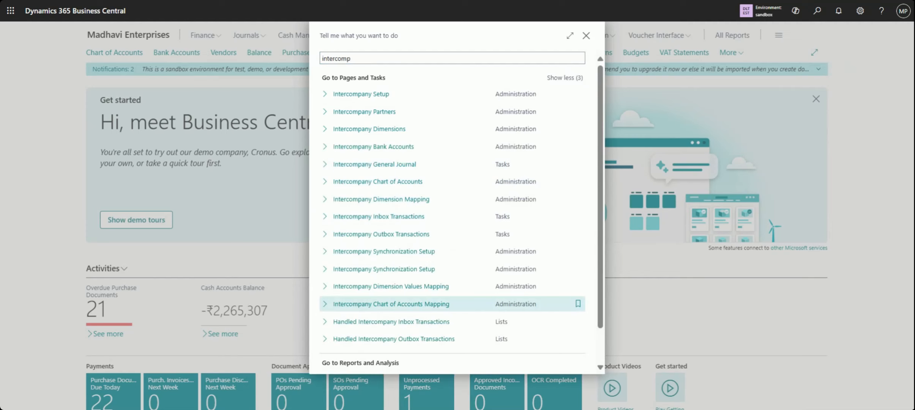
left_click(387, 182)
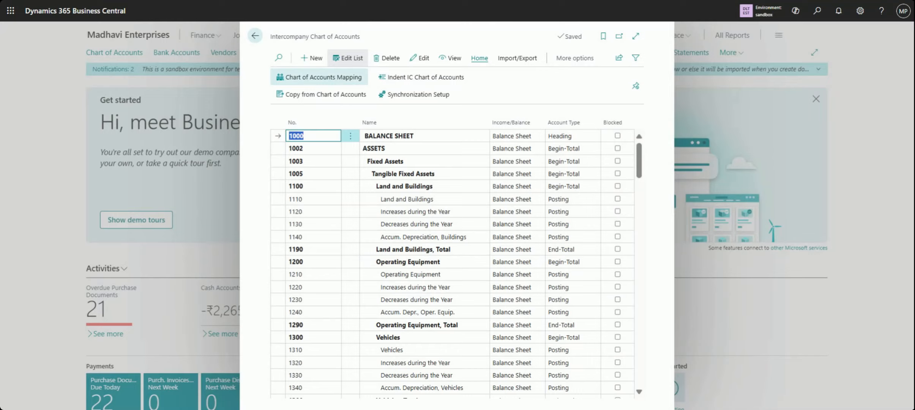
Examine the number, name, income/balance, account type and blocked values of account 1110 in the Intercompany Chart of Accounts
left_click(313, 136)
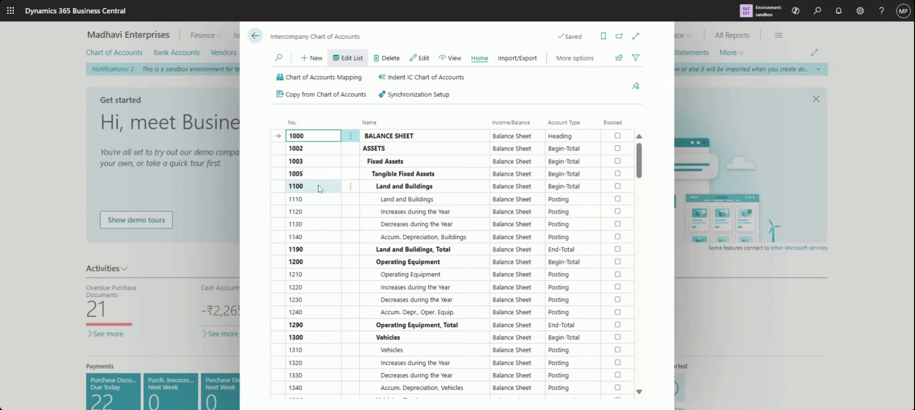
left_click(318, 203)
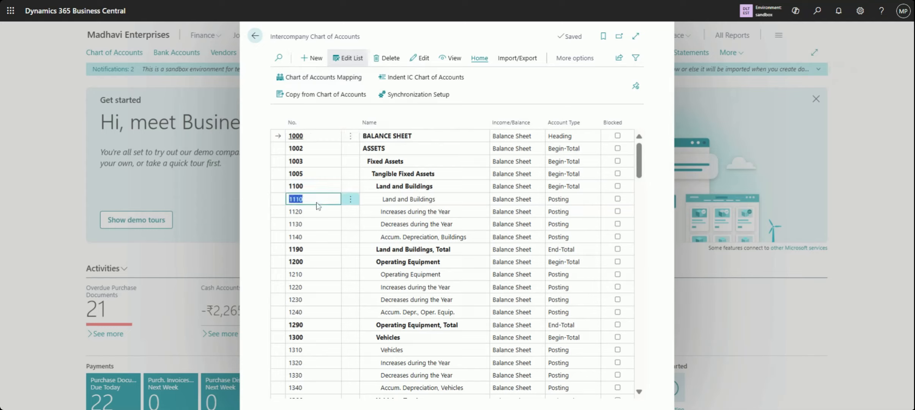
left_click(316, 202)
left_click_drag(316, 201, 284, 204)
left_click(313, 200)
left_click(413, 200)
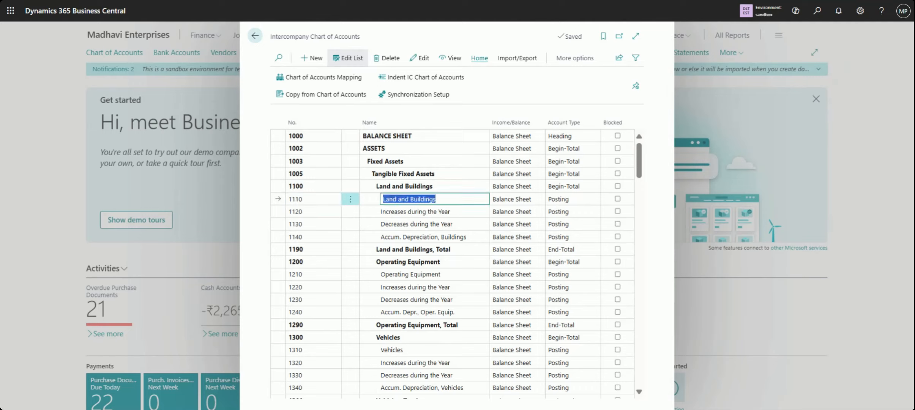
key("Tab")
key("Tab")
key("Tab")
key("Tab")
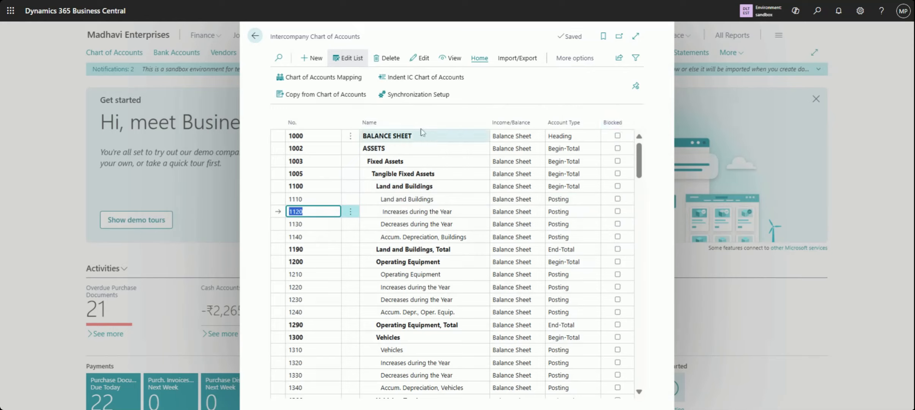
Open the Chart of Accounts Mapping and compare account 1110 in the G/L and intercompany lists
left_click(329, 80)
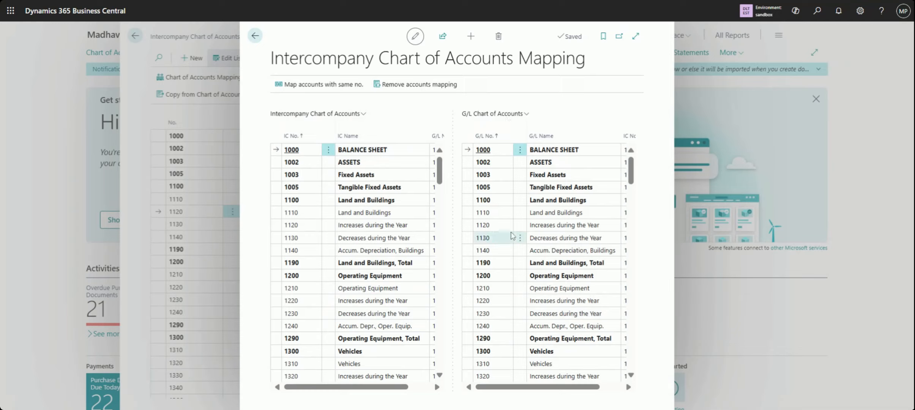
left_click(493, 216)
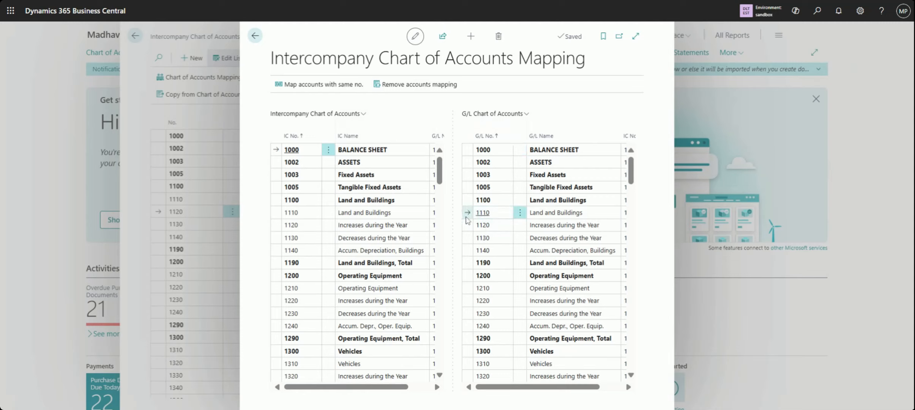
left_click(314, 216)
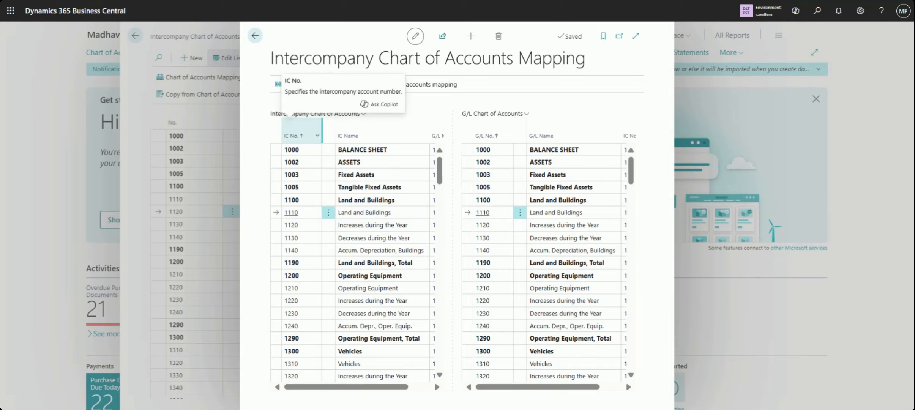
left_click(318, 136)
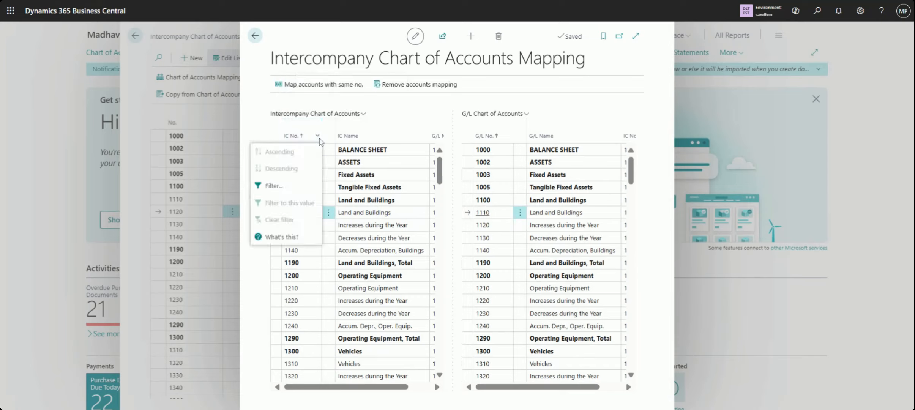
left_click(334, 138)
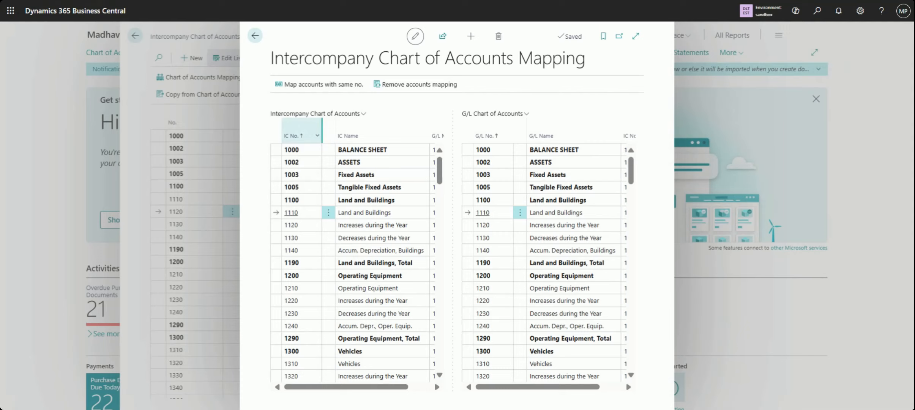
left_click(318, 136)
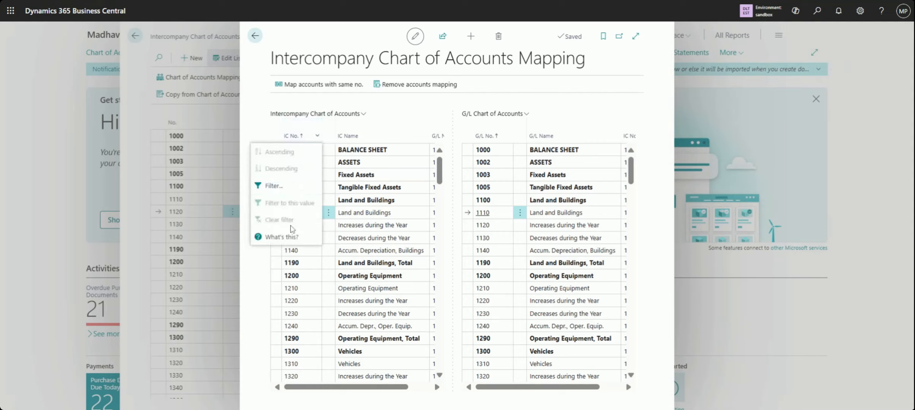
left_click(331, 156)
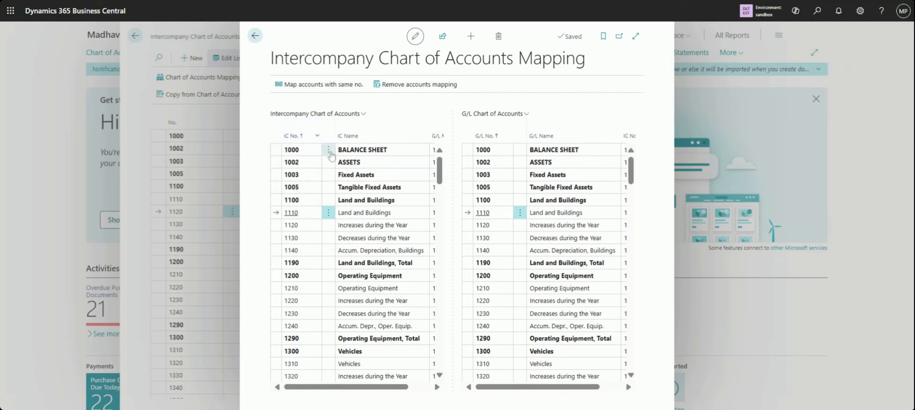
Select all accounts in the mapping page's intercompany list and examine the G/L numbers they are mapped to
left_click(329, 153)
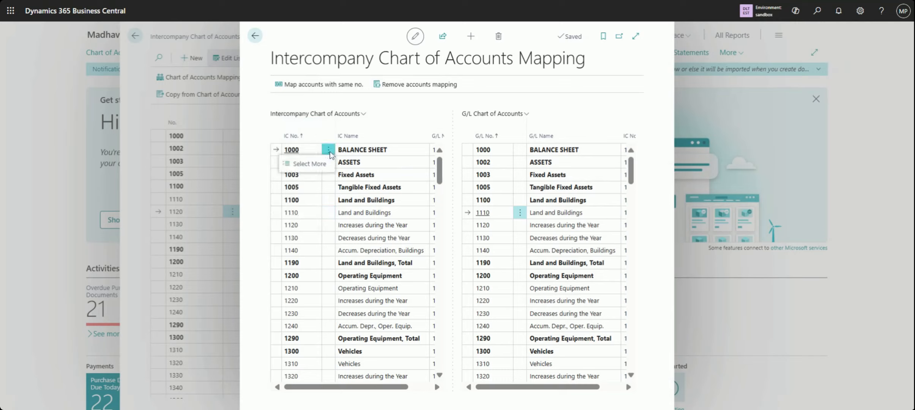
left_click(308, 164)
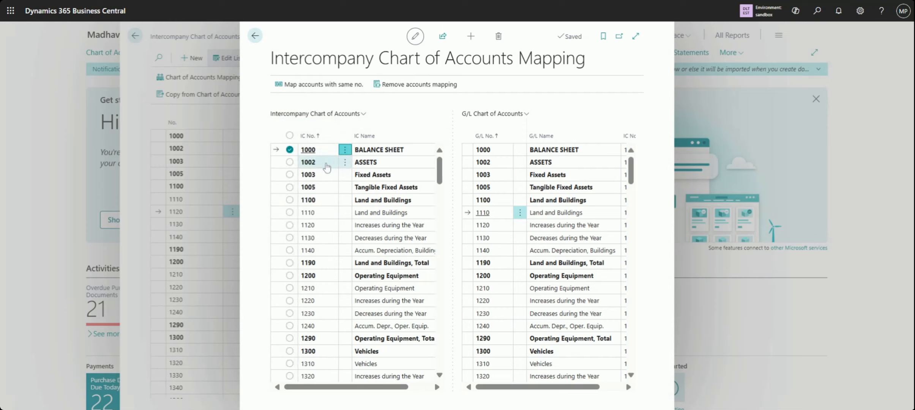
left_click(290, 136)
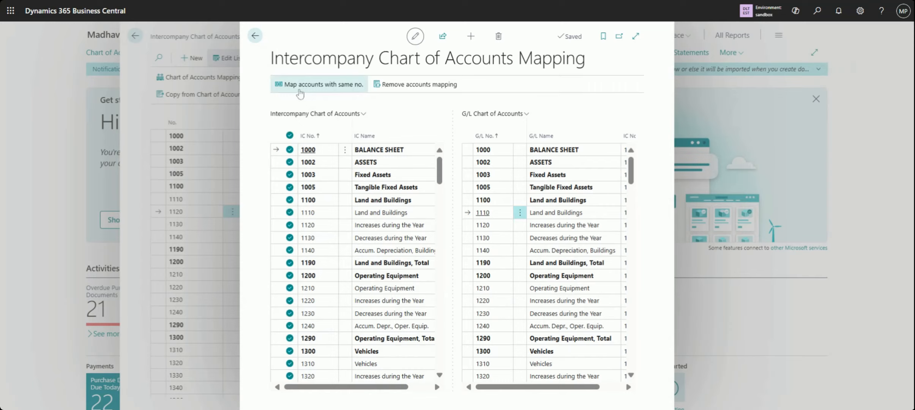
left_click(425, 387)
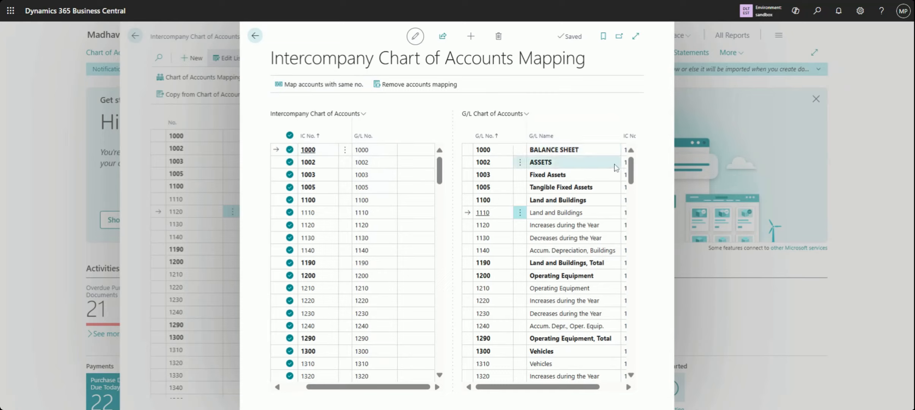
Examine the G/L accounts available for mapping to intercompany account 1110
left_click(380, 218)
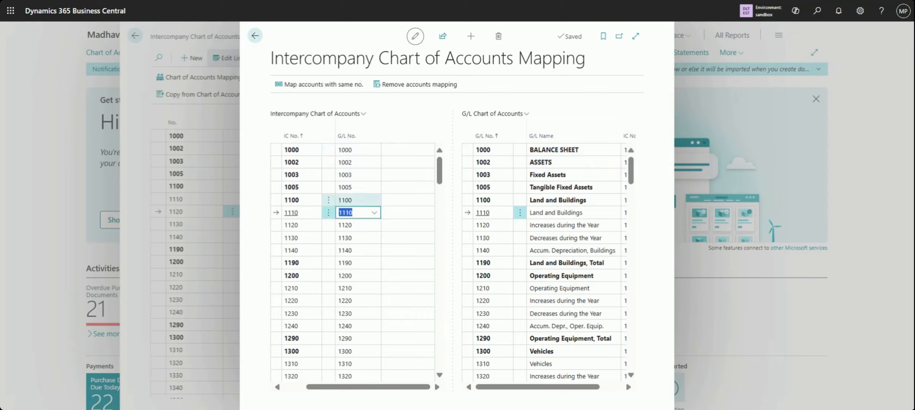
left_click(288, 216)
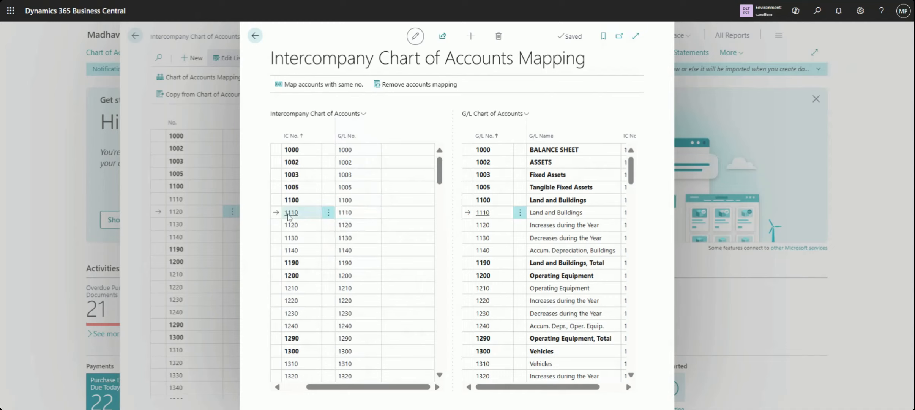
key("Tab")
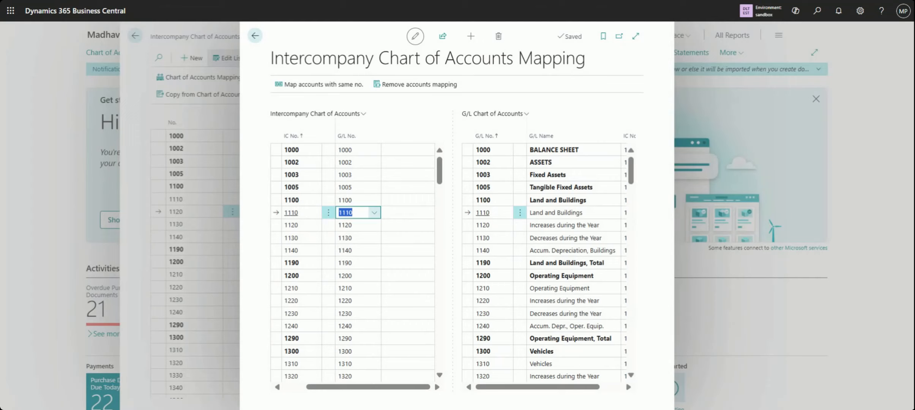
left_click(375, 213)
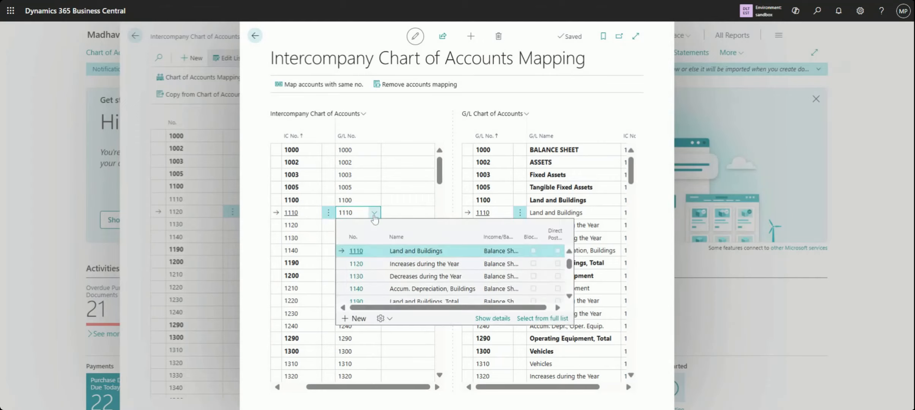
left_click(295, 215)
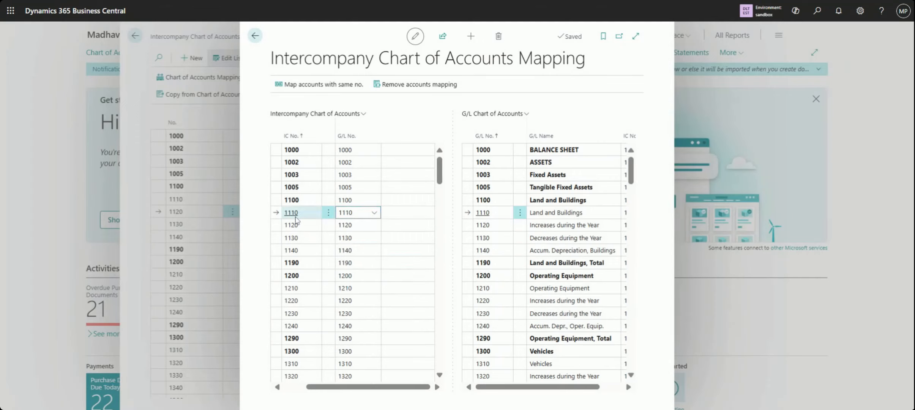
key("Tab")
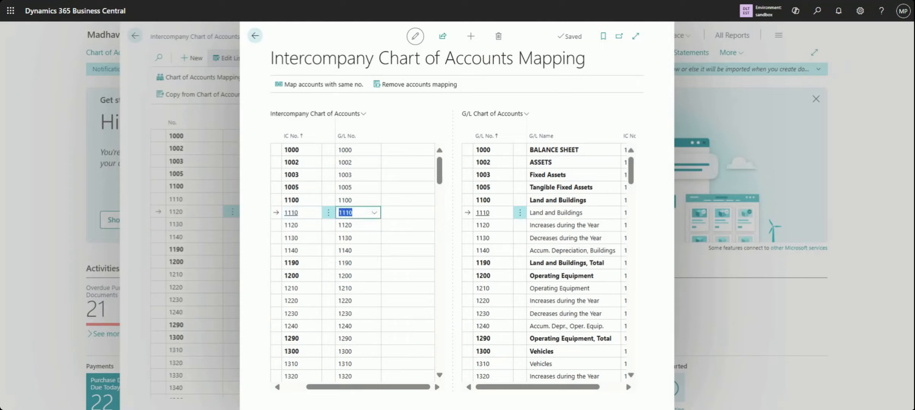
left_click(297, 217)
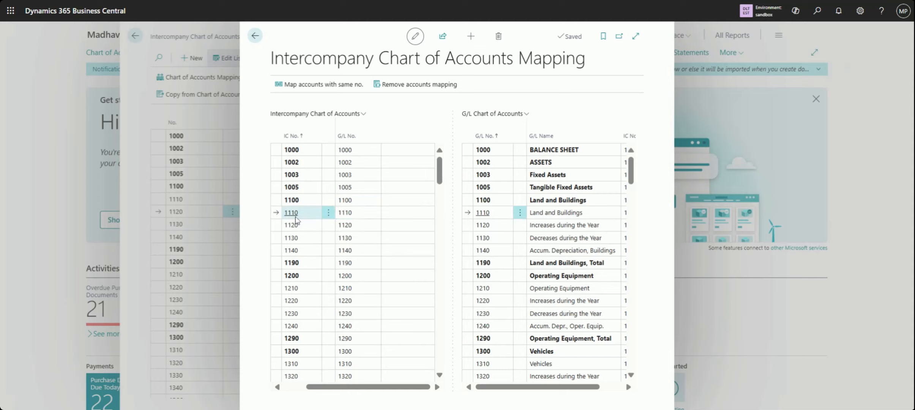
left_click(376, 214)
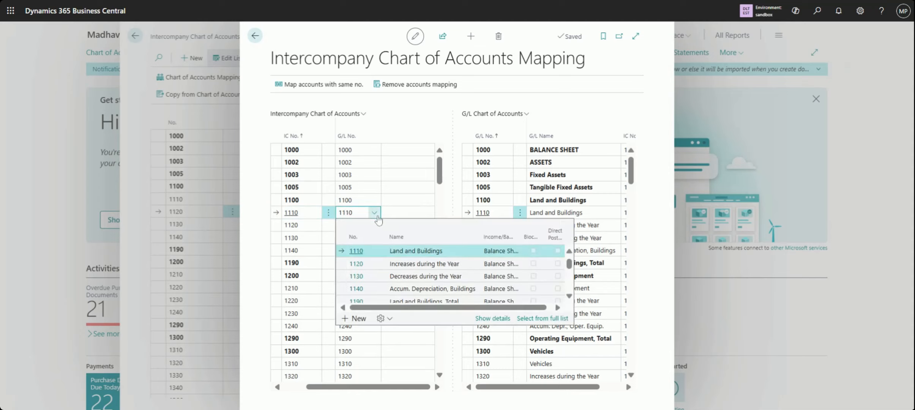
left_click(304, 216)
left_click(357, 214)
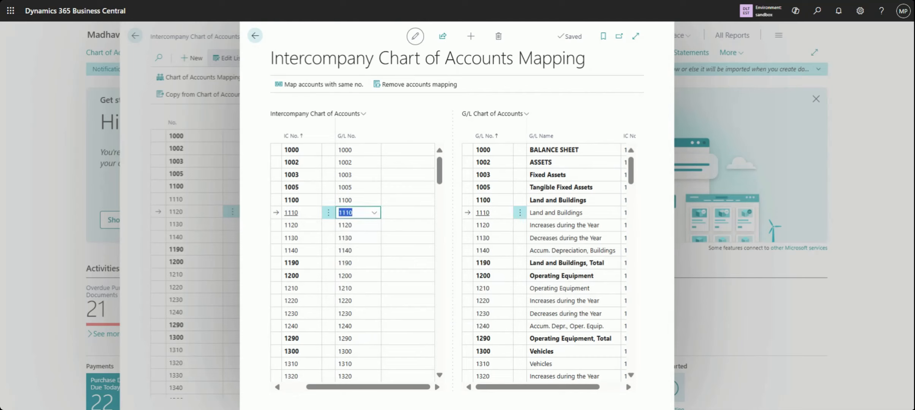
left_click(376, 216)
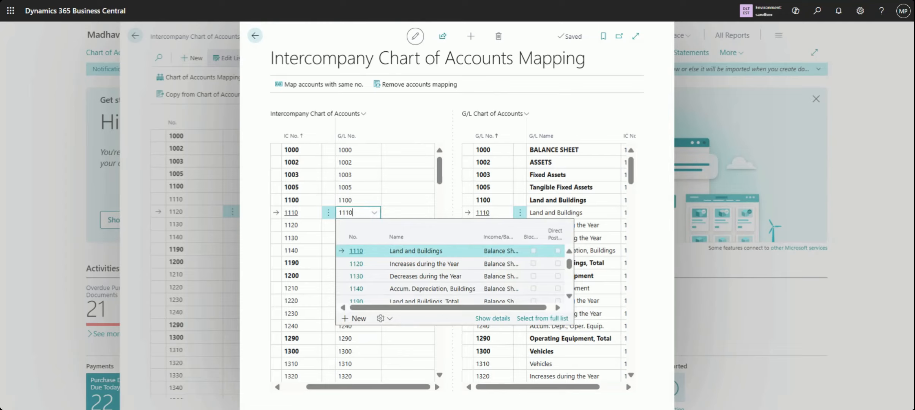
left_click(308, 216)
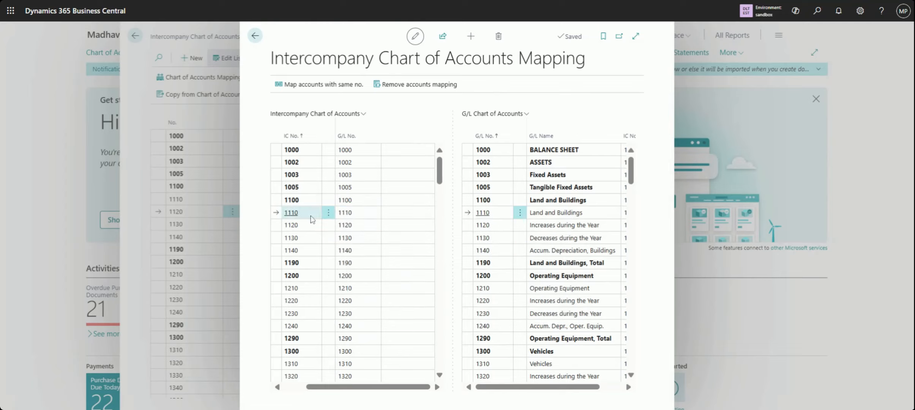
key("Tab")
left_click(353, 212)
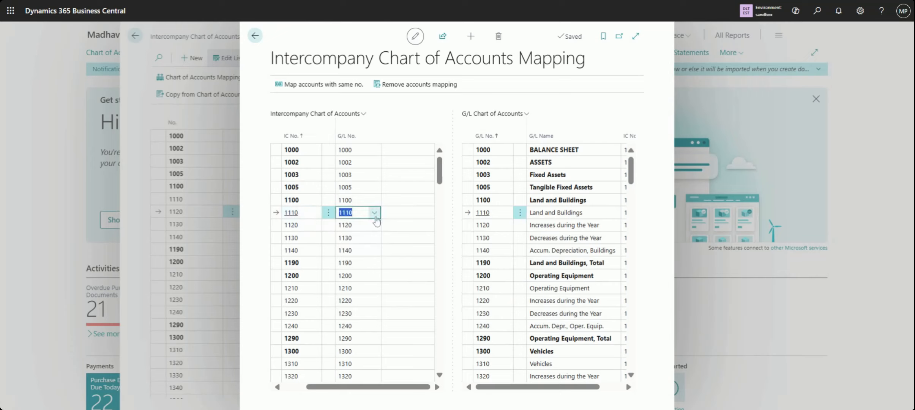
left_click(375, 214)
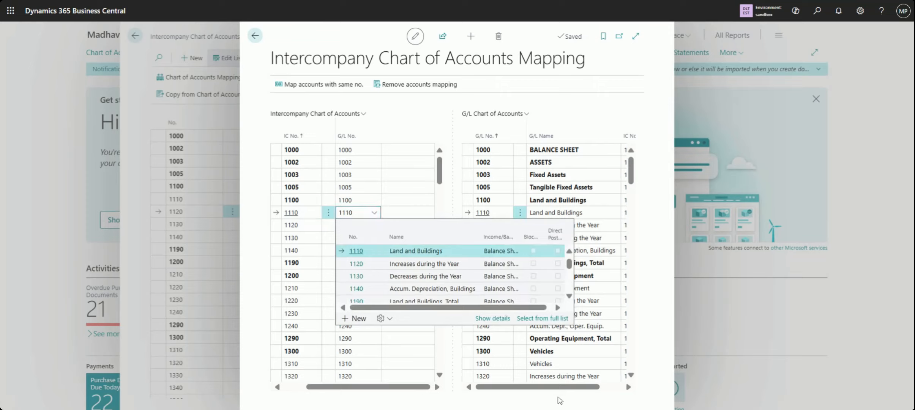
Compare the number columns of both mapping lists, review the intercompany accounts available for G/L account 1000, and close the mapping page
left_click(616, 395)
left_click(616, 393)
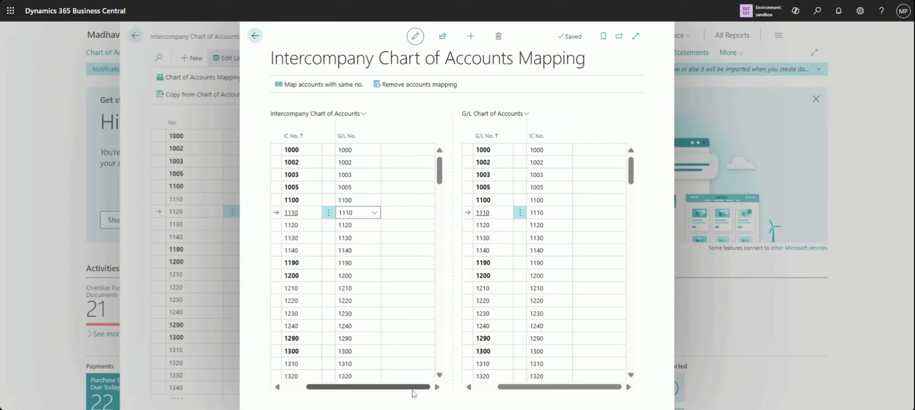
left_click_drag(414, 391, 398, 394)
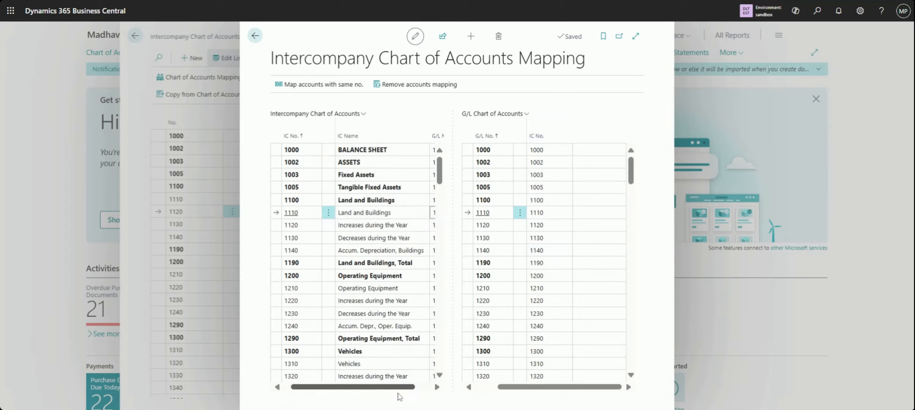
left_click_drag(403, 390, 423, 390)
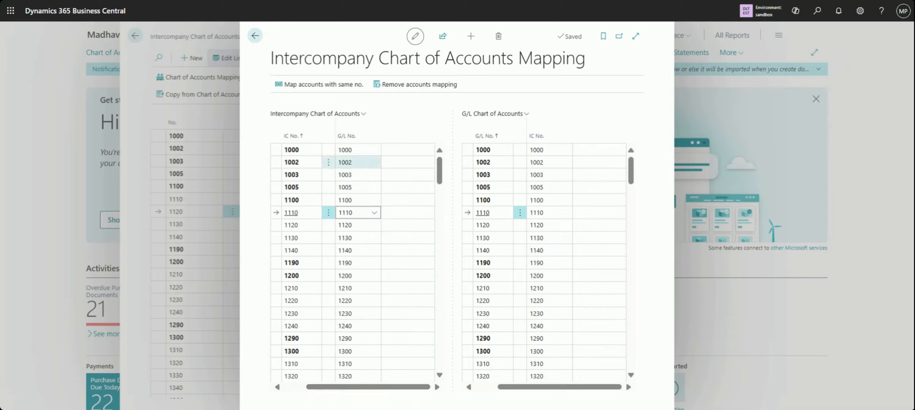
left_click(360, 152)
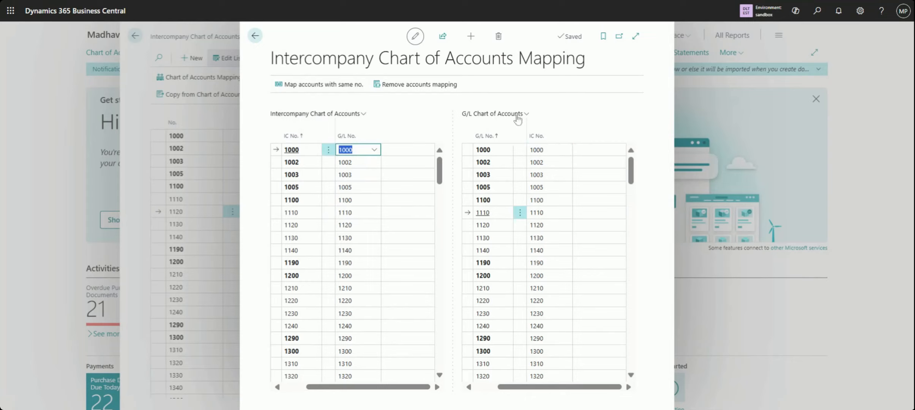
left_click(562, 151)
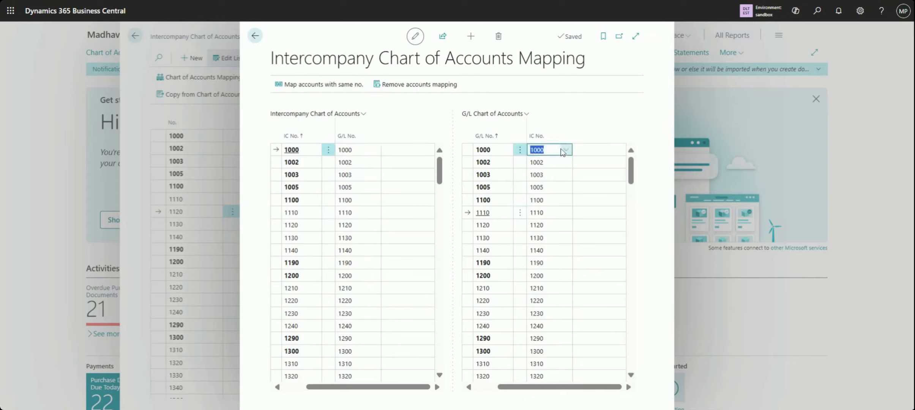
left_click(565, 151)
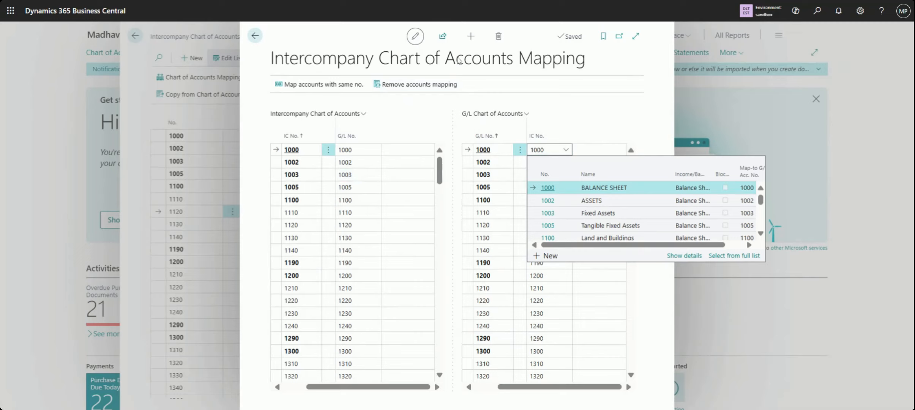
left_click(255, 35)
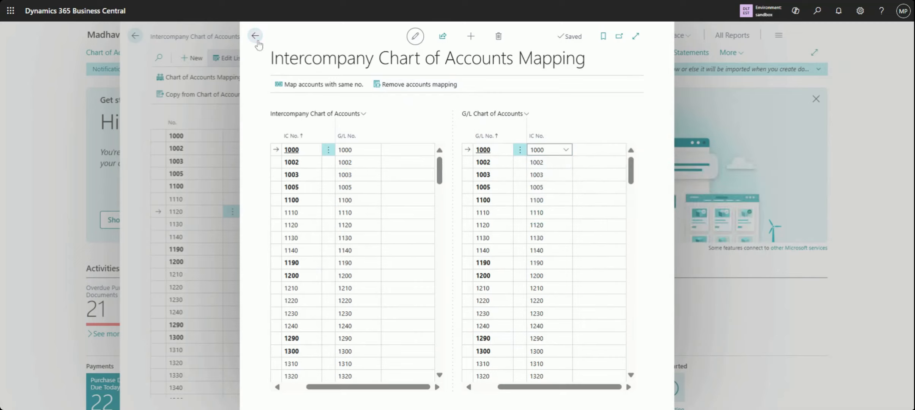
left_click(255, 35)
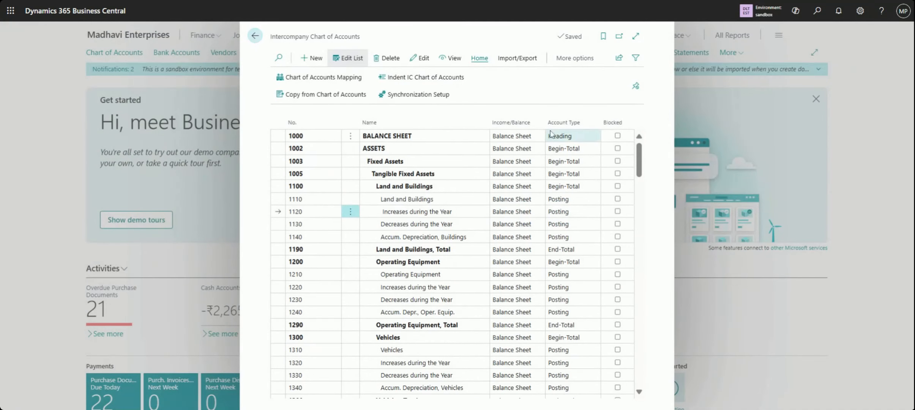
Check the import/export and automation options of the Intercompany Chart of Accounts, and return to the home page
left_click(512, 64)
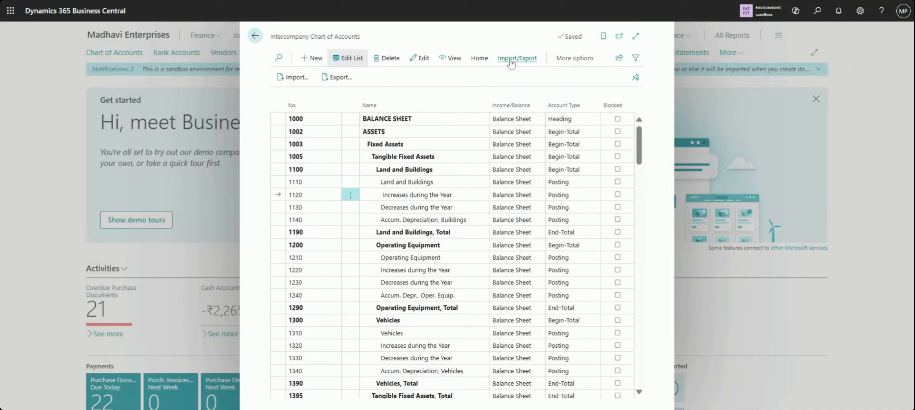
left_click(562, 58)
left_click(550, 59)
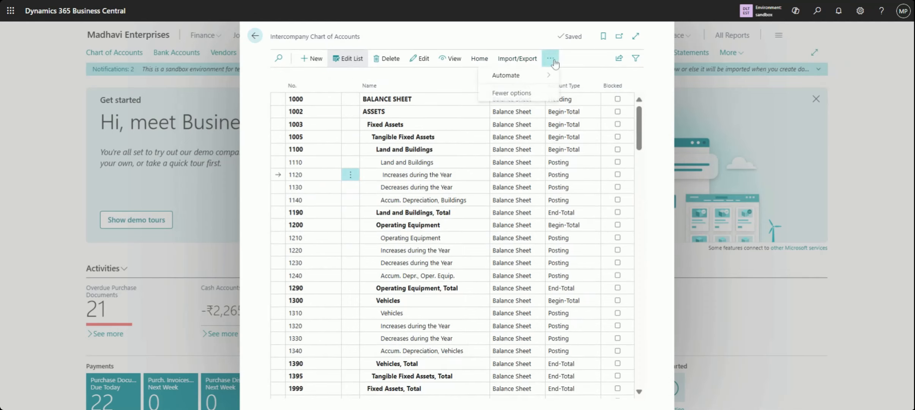
left_click(552, 76)
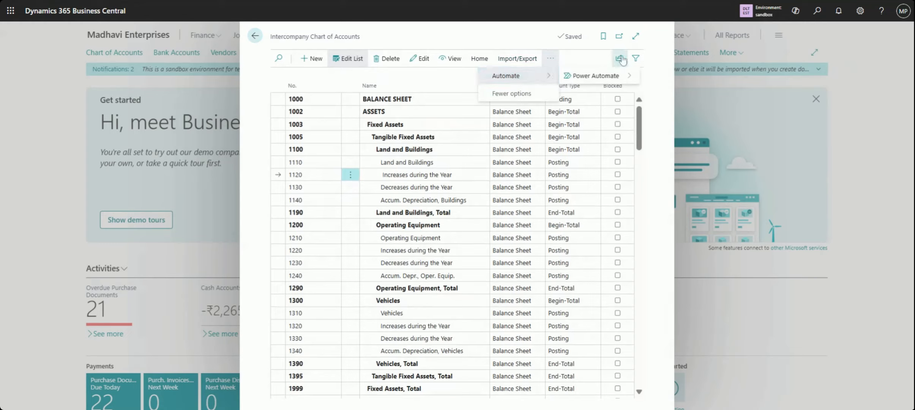
left_click(251, 38)
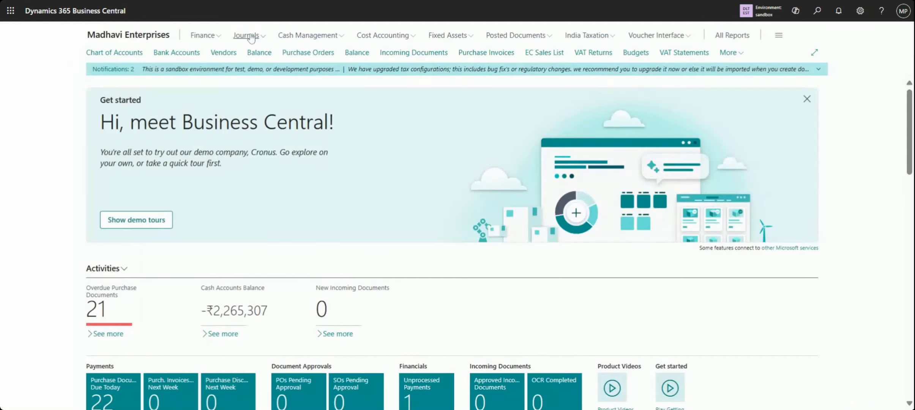
Search for "intercompany" and show all matching pages
left_click(816, 12)
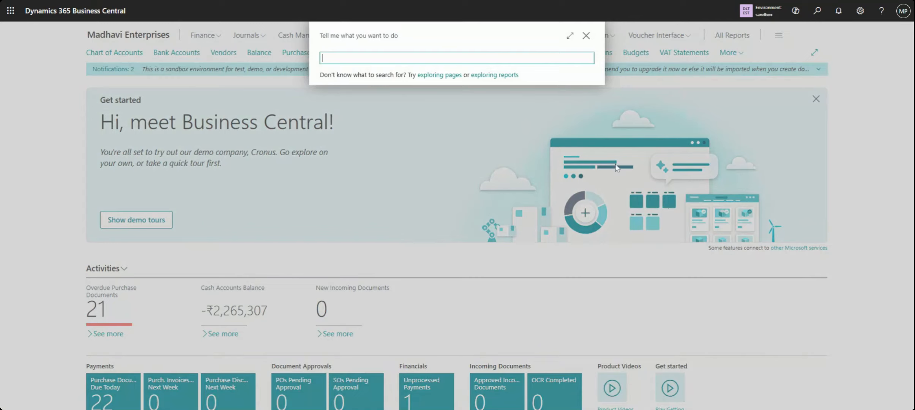
type("intercompany")
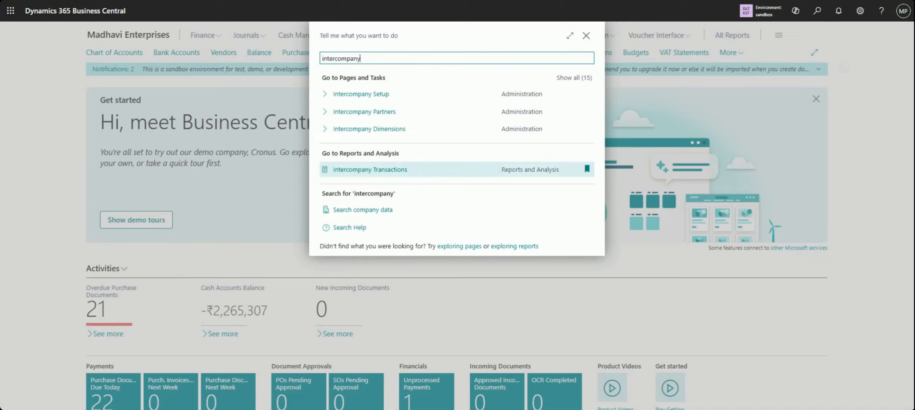
left_click(562, 80)
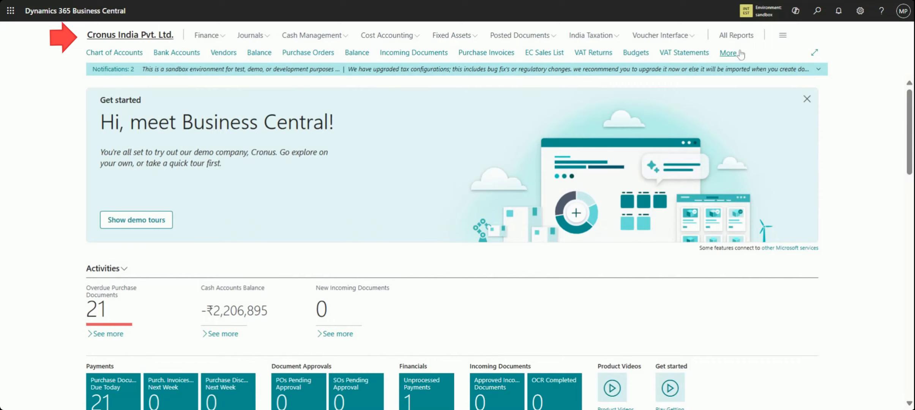
Open the Intercompany General Journal in Cronus India Pvt. Ltd. and set the first line's document type to Invoice
left_click(729, 53)
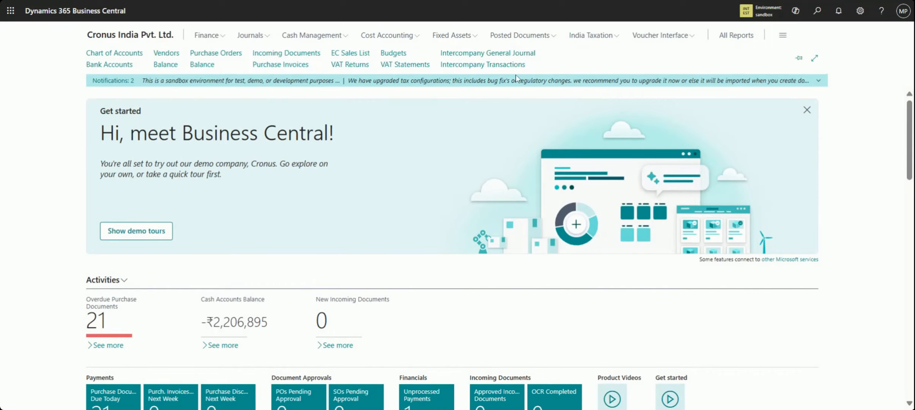
left_click(507, 56)
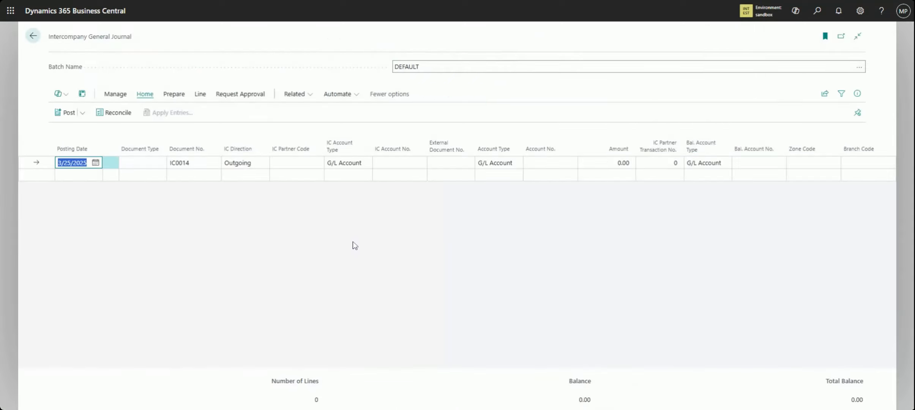
left_click(76, 163)
left_click(137, 164)
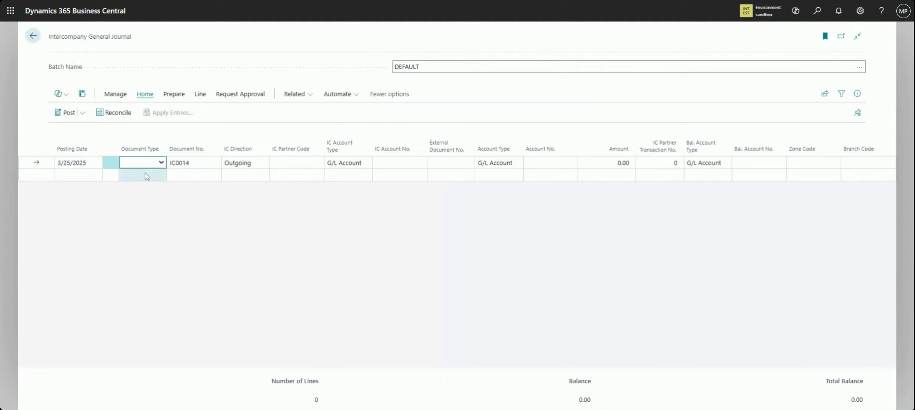
left_click(154, 207)
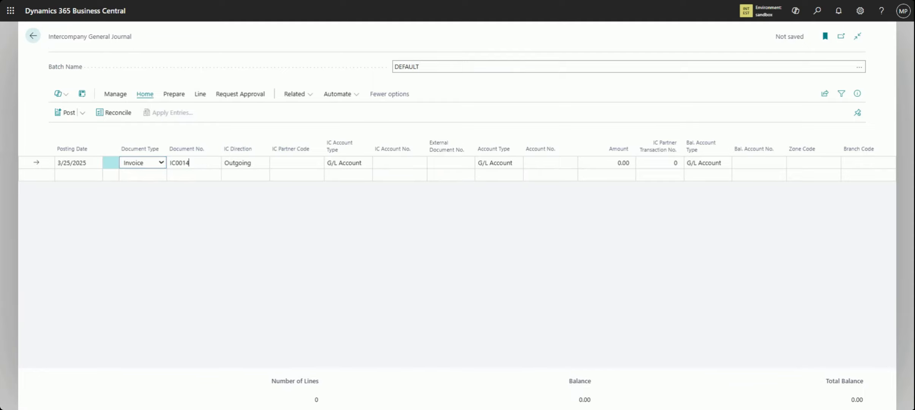
Select the DEFAULT general journal batch and move to the invoice line's external document number
left_click(189, 163)
left_click(860, 69)
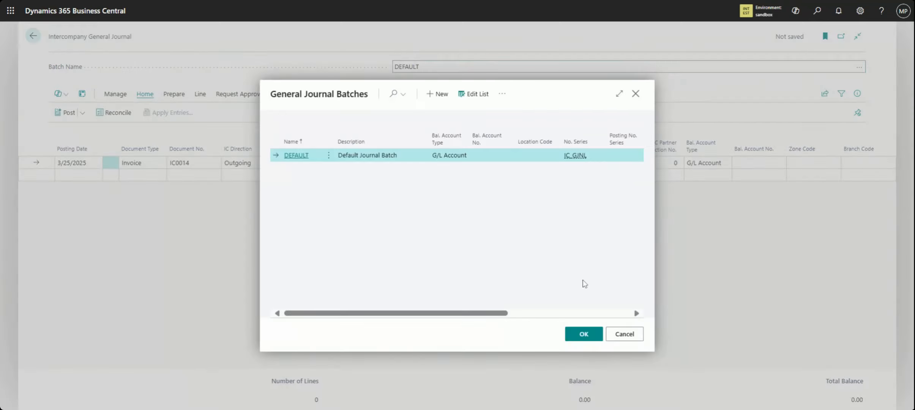
left_click(587, 337)
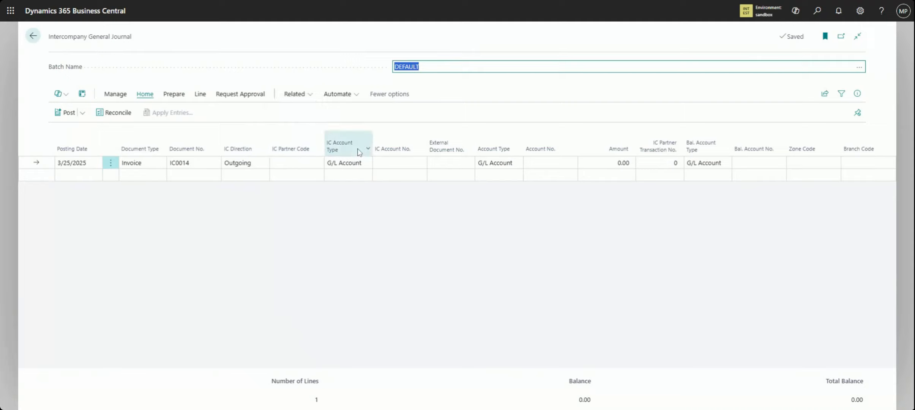
left_click(452, 163)
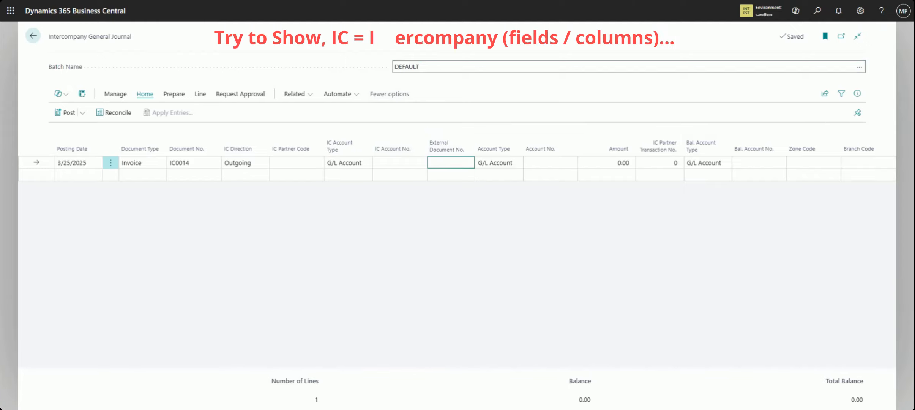
Open the full G/L account list for the invoice line's account number and filter Income/Balance to Income Statement
mouse_move(672, 158)
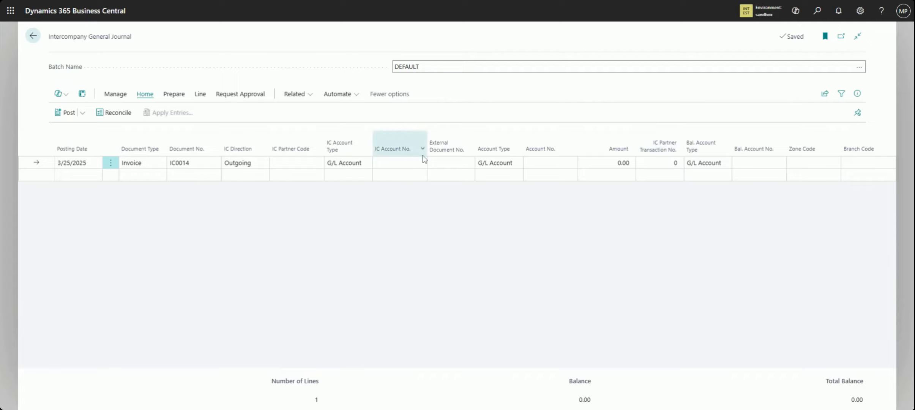
mouse_move(517, 158)
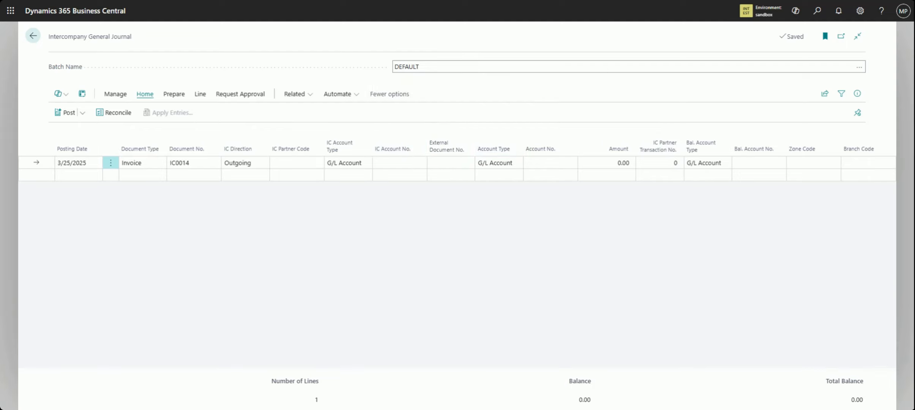
mouse_move(409, 152)
left_click(517, 167)
left_click(572, 165)
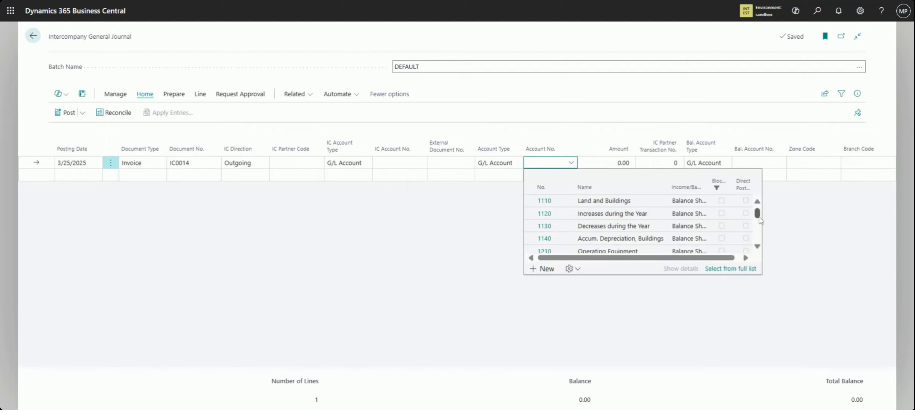
left_click_drag(758, 217, 762, 237)
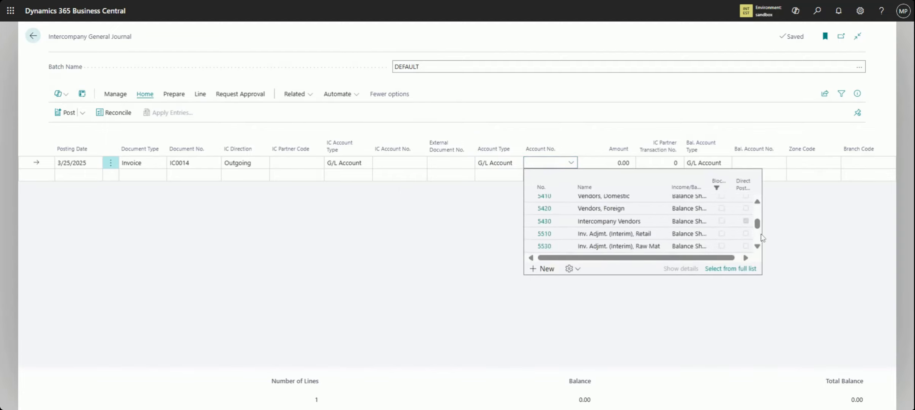
left_click(722, 270)
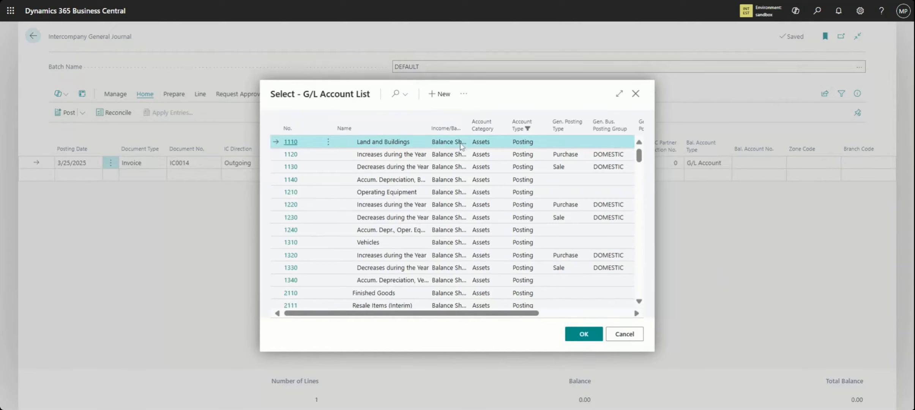
left_click(468, 129)
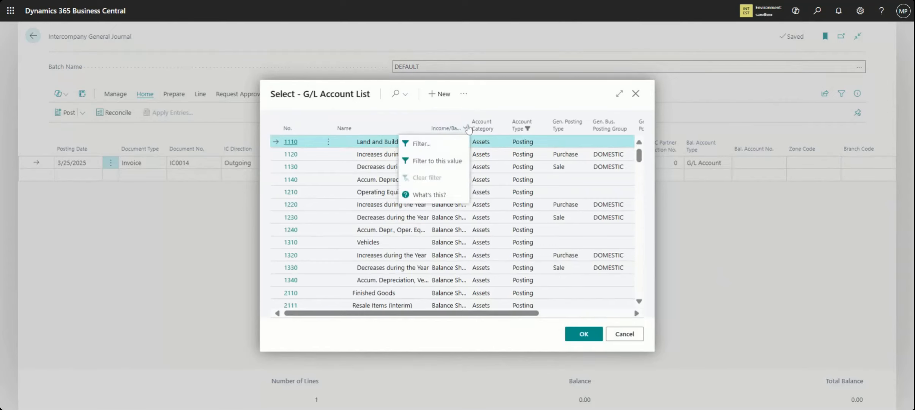
left_click(433, 144)
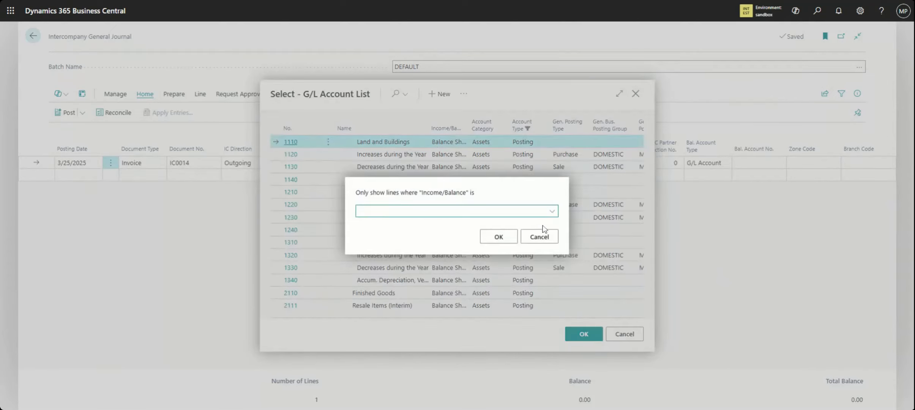
left_click(552, 212)
left_click(432, 243)
left_click(496, 239)
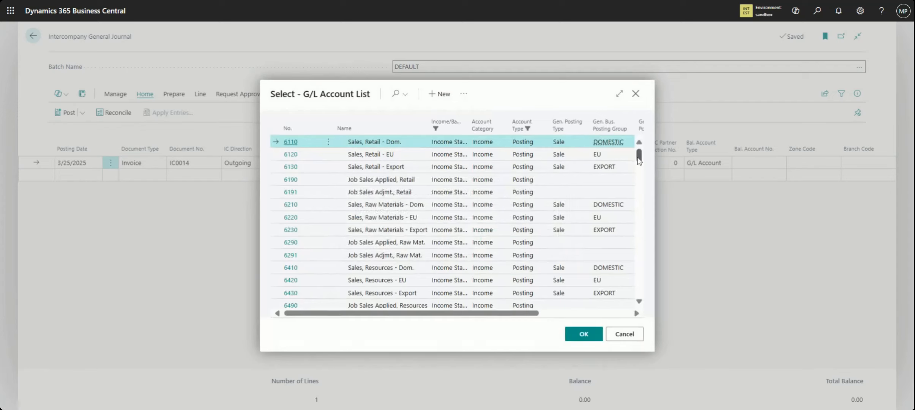
Set the invoice line's account number to 8249 Other Charges and its amount to 15,000
left_click_drag(638, 159, 642, 206)
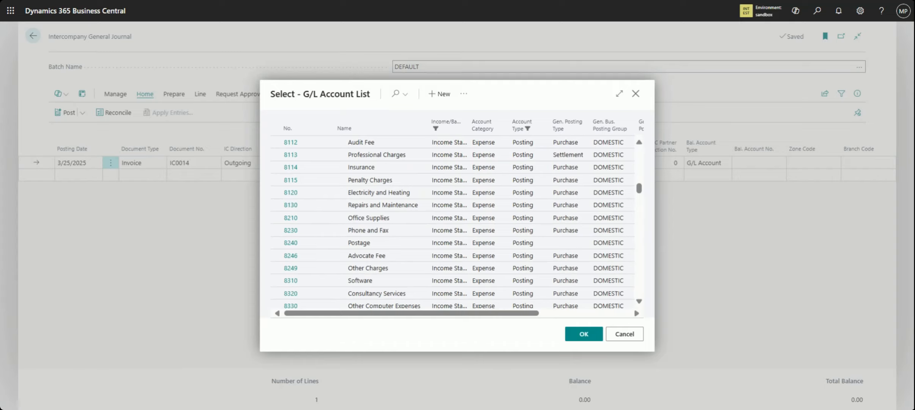
left_click(389, 269)
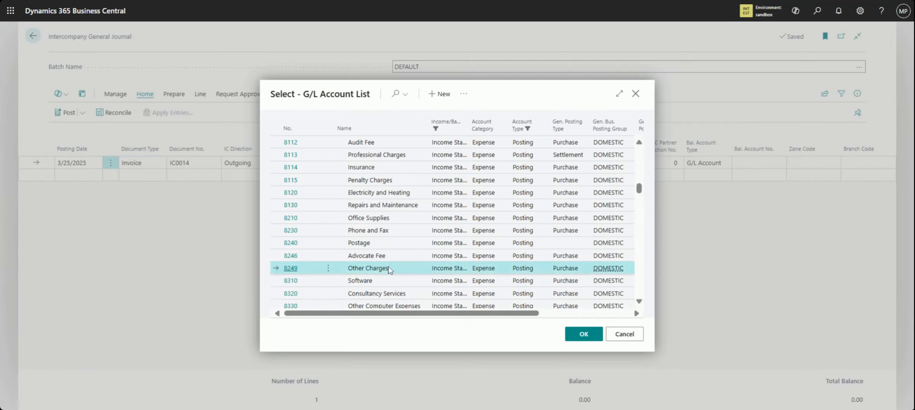
left_click(584, 336)
key("Tab")
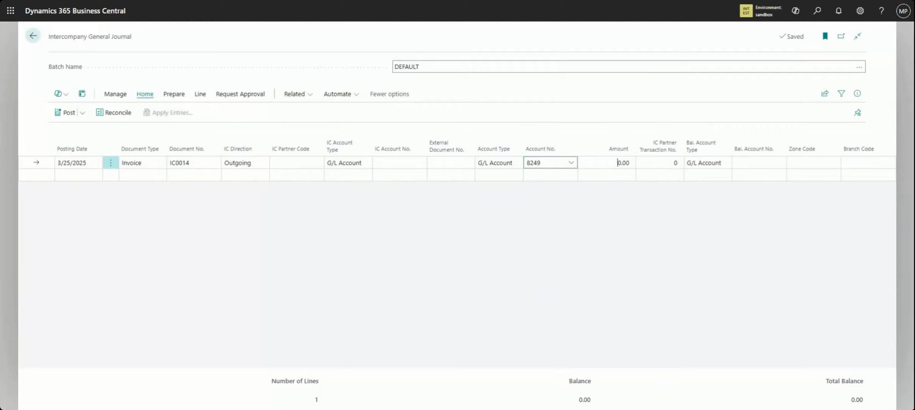
type("1")
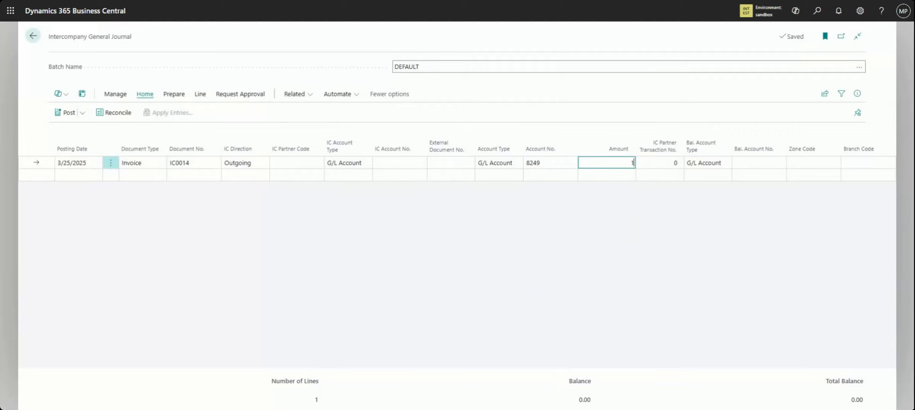
type("5000")
Set the balancing account type to Vendor and choose XYZ Ltd. (DL) as the balancing account
left_click(714, 166)
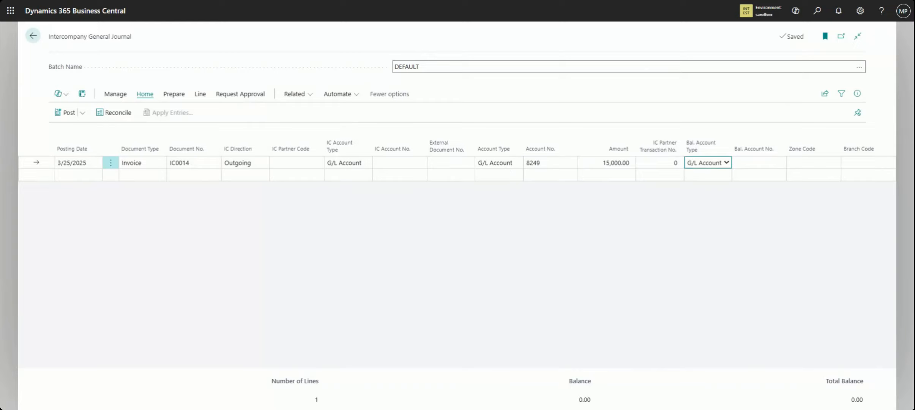
left_click(539, 164)
left_click(704, 167)
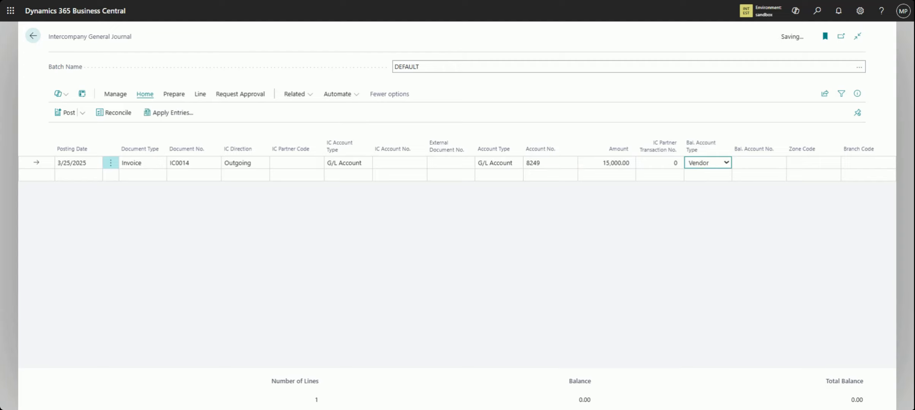
key("v")
key("Tab")
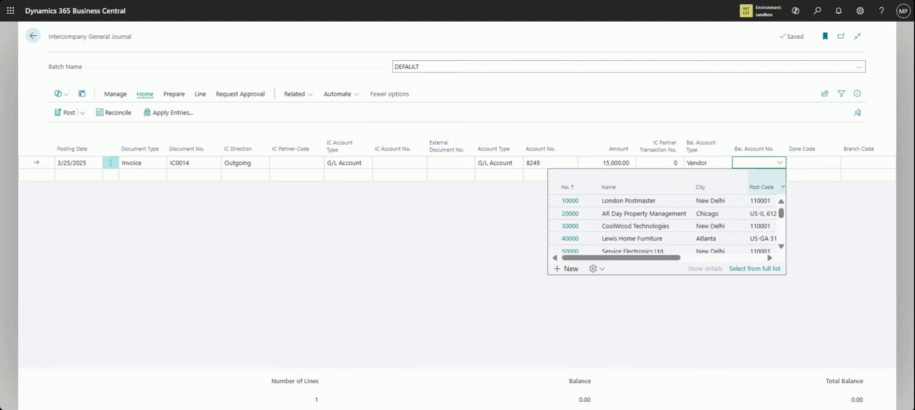
left_click_drag(783, 219, 785, 227)
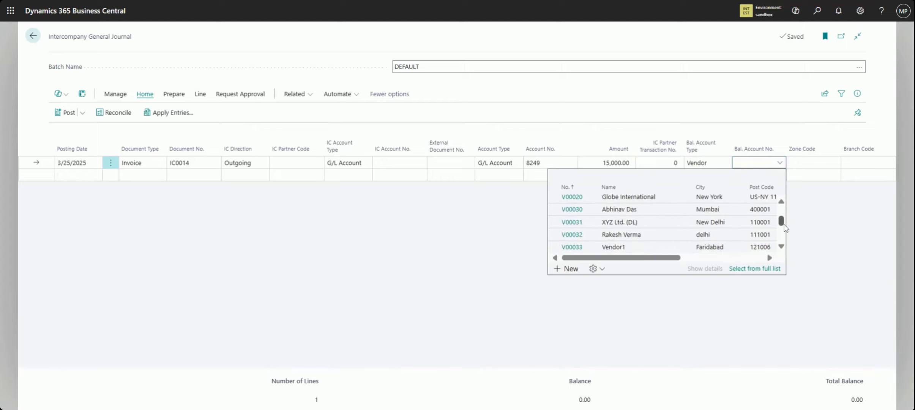
left_click(651, 226)
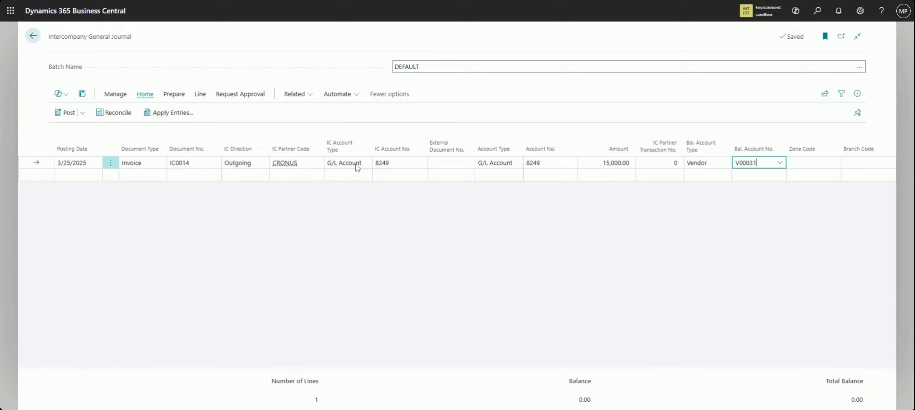
Check the IC account number filled in on the invoice line against its lookup list
left_click(392, 164)
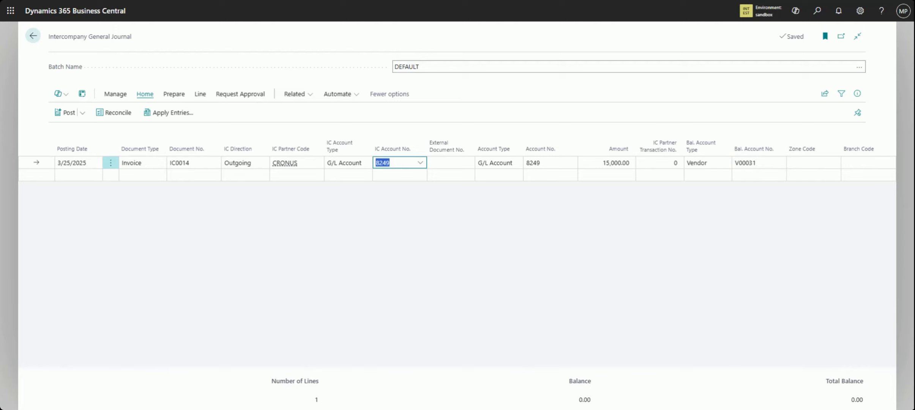
left_click(422, 166)
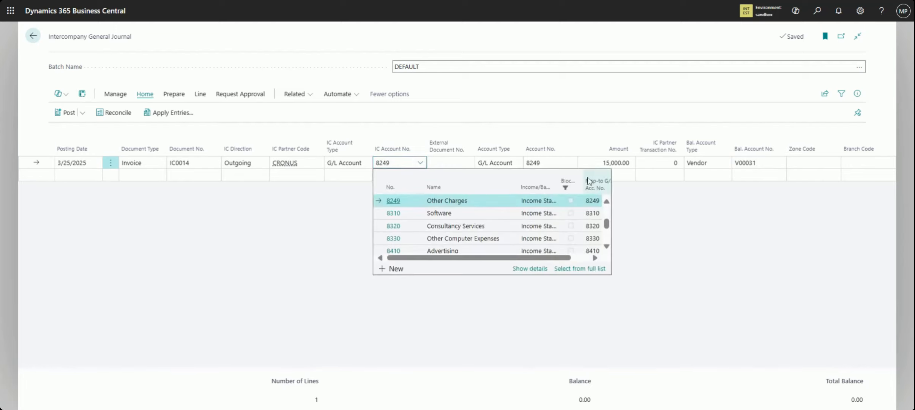
key("Return")
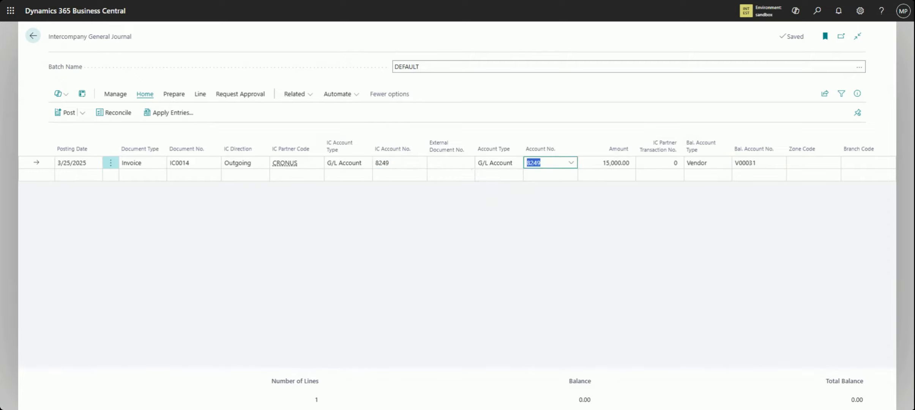
key("Return")
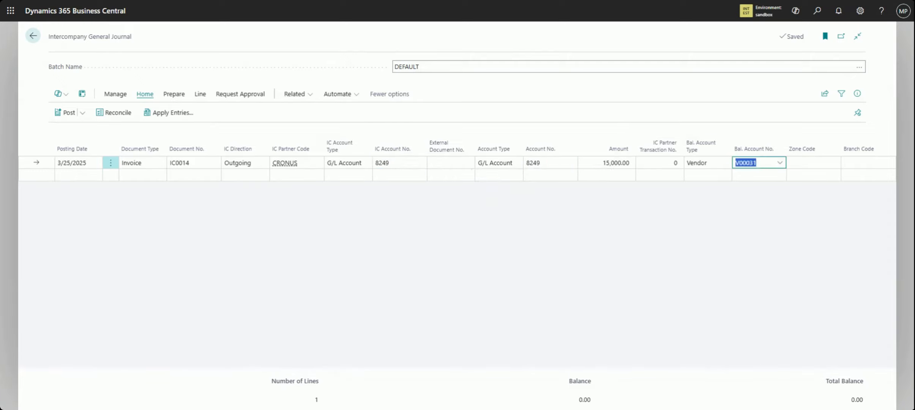
Open the balancing vendor's card, check its IC Partner Code, and return to the journal
left_click(711, 165)
left_click(756, 163)
left_click(781, 167)
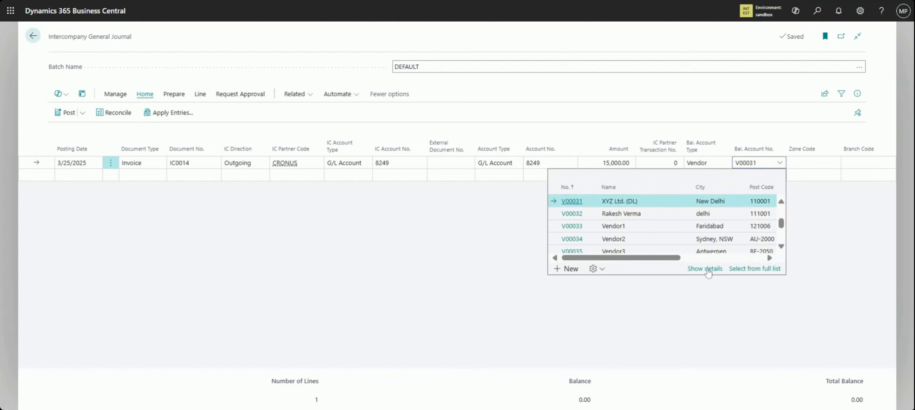
left_click(705, 269)
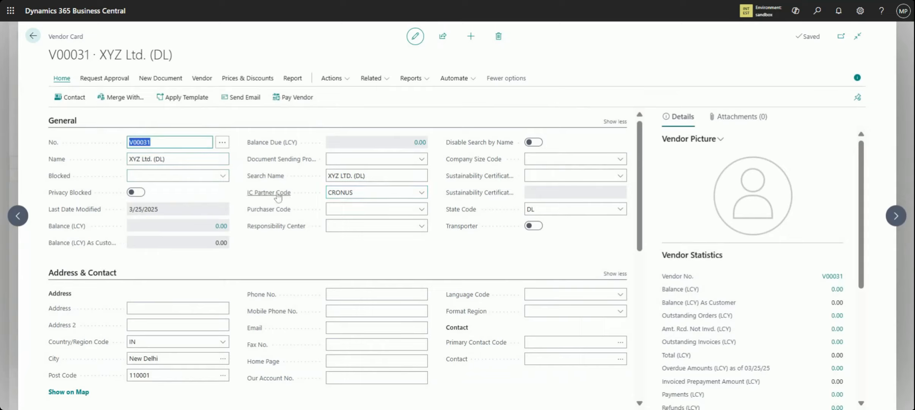
mouse_move(278, 197)
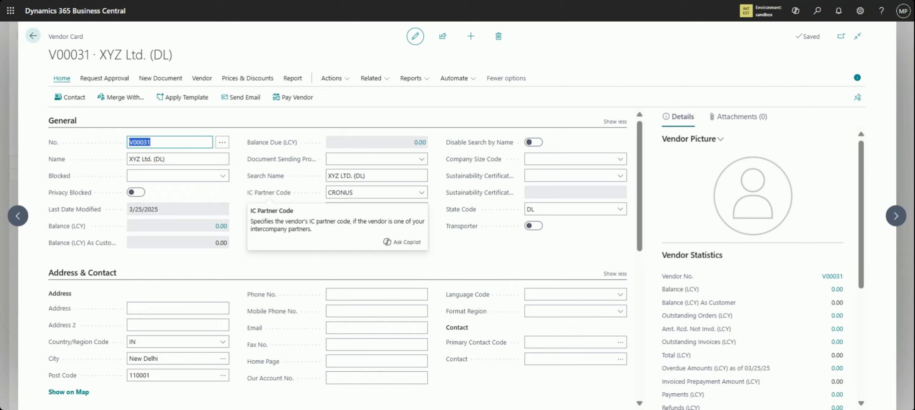
left_click(33, 36)
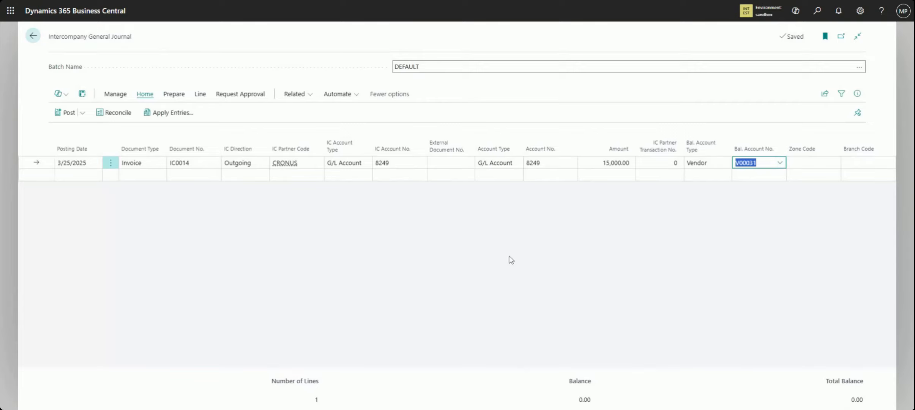
Preview the General Journal - Test report for the DEFAULT batch of the INTERCOMP template, and close it
left_click(85, 115)
left_click(99, 185)
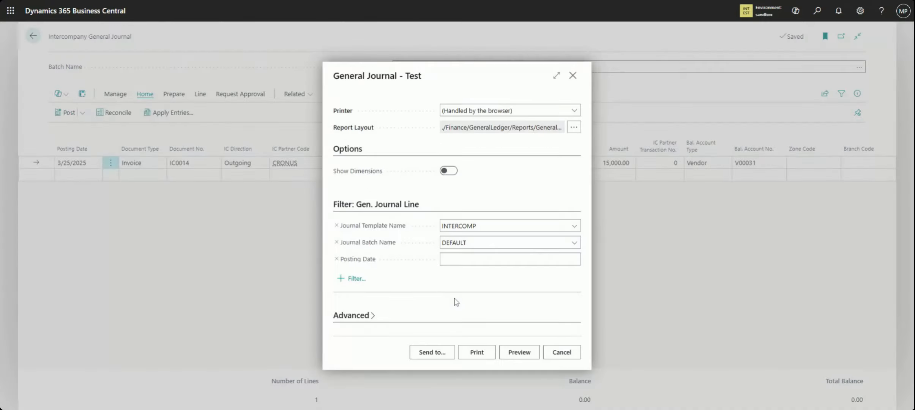
left_click(519, 353)
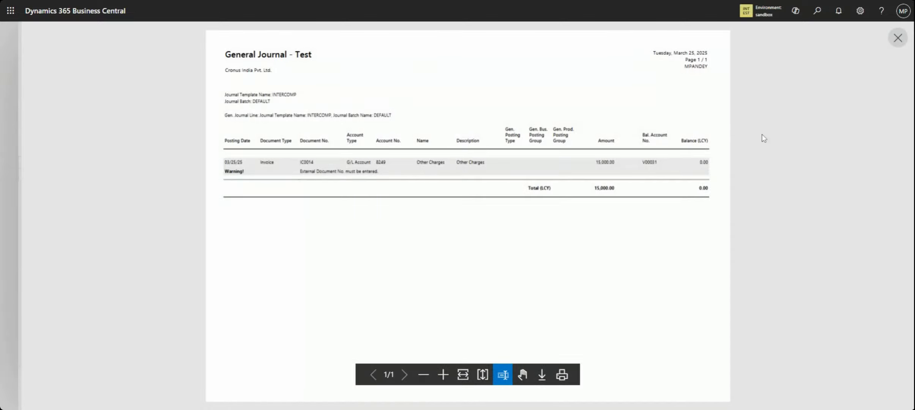
left_click(897, 38)
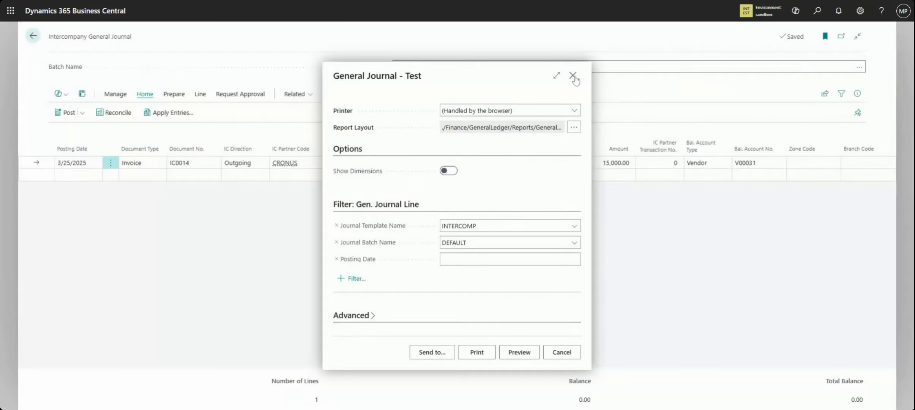
left_click(573, 76)
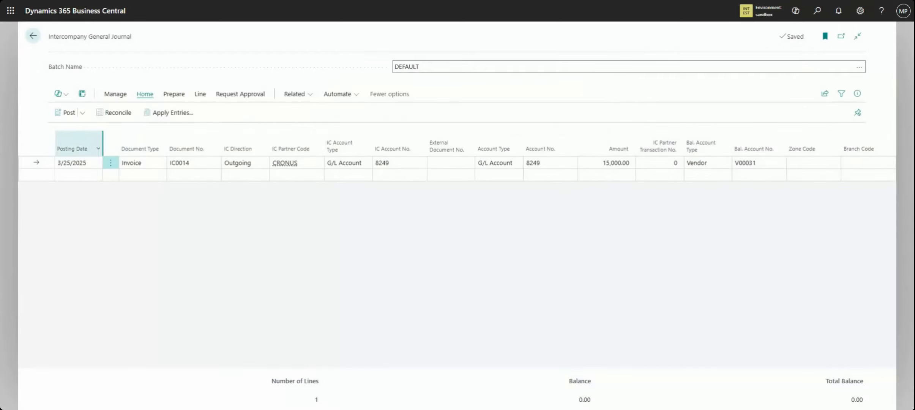
Try to preview the posting of the invoice line, and return to the journal
left_click(82, 113)
left_click(84, 147)
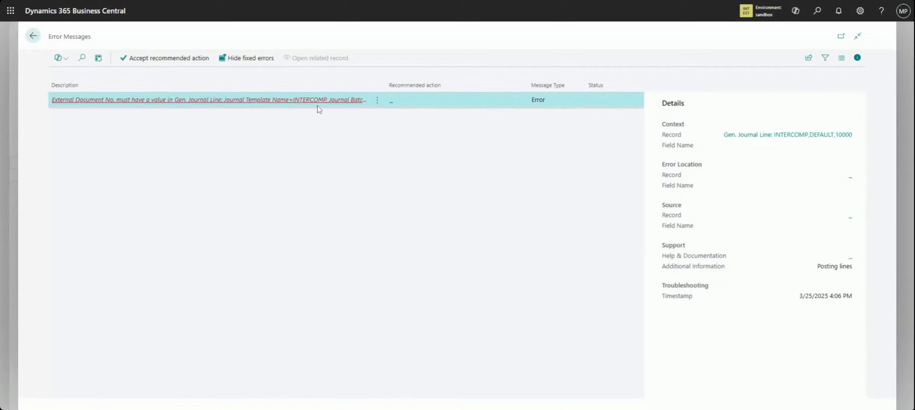
left_click(33, 36)
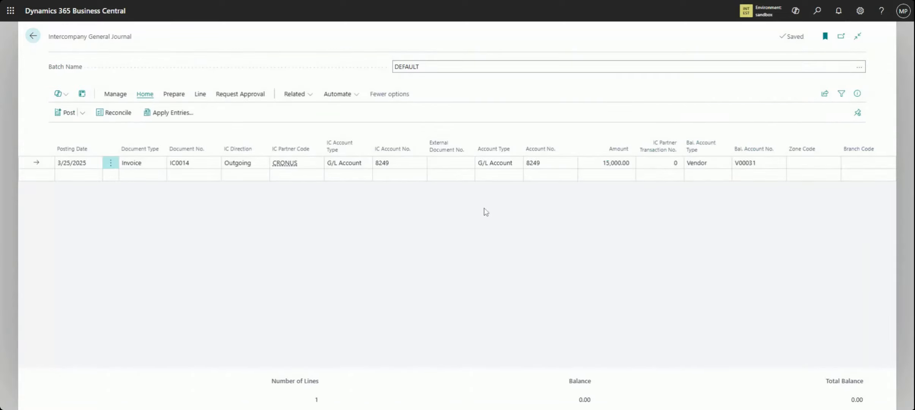
Enter REF/INV/01 as the invoice line's external document number
left_click(451, 163)
type("test")
type("/01")
key("Left")
key("Left")
key("Left")
key("BackSpace")
key("BackSpace")
key("BackSpace")
key("BackSpace")
type("ref/inv")
left_click(466, 224)
Preview the invoice's posting and examine the debit and credit amounts of its G/L entries
left_click(82, 113)
left_click(90, 148)
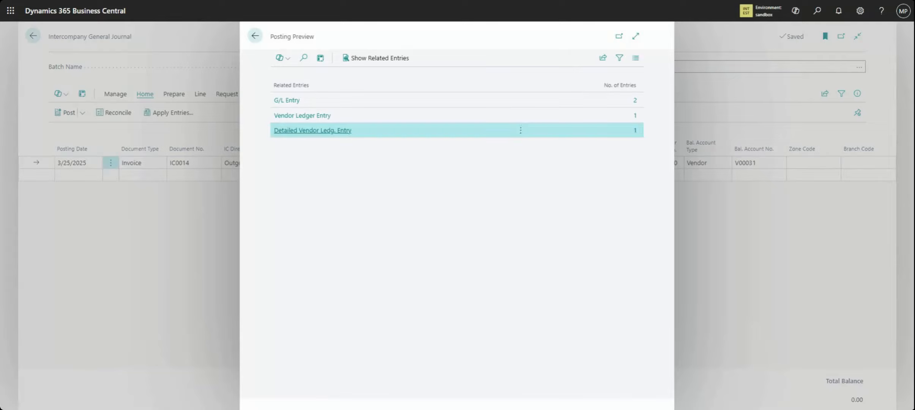
left_click(634, 102)
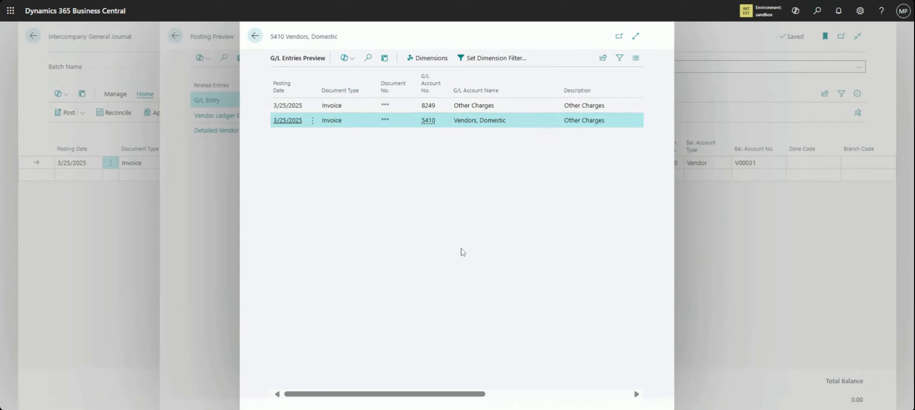
left_click_drag(472, 399, 564, 386)
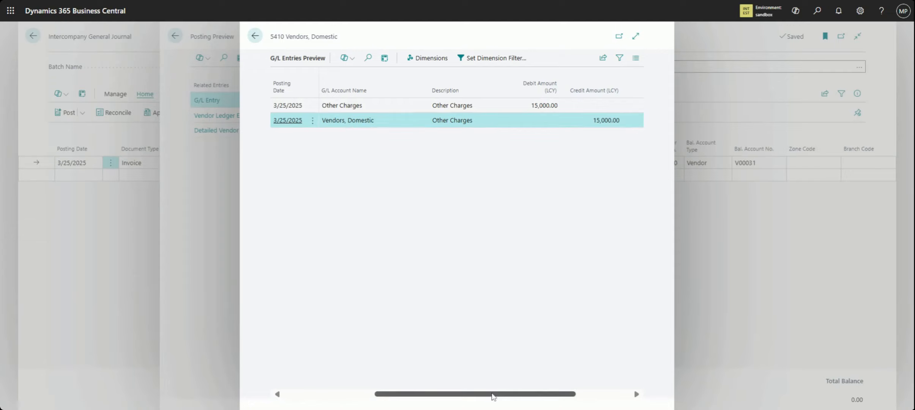
Check the G/L account columns of the entries preview, then examine the invoice's vendor ledger entry preview, including vendor and amounts
left_click_drag(490, 394, 409, 394)
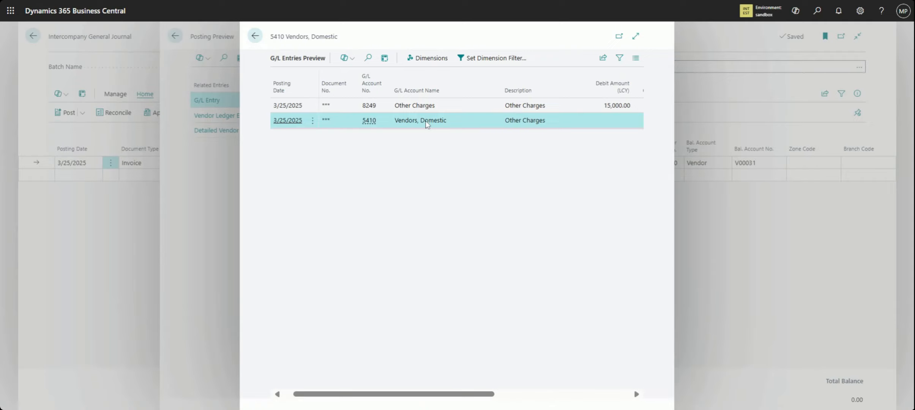
left_click(256, 37)
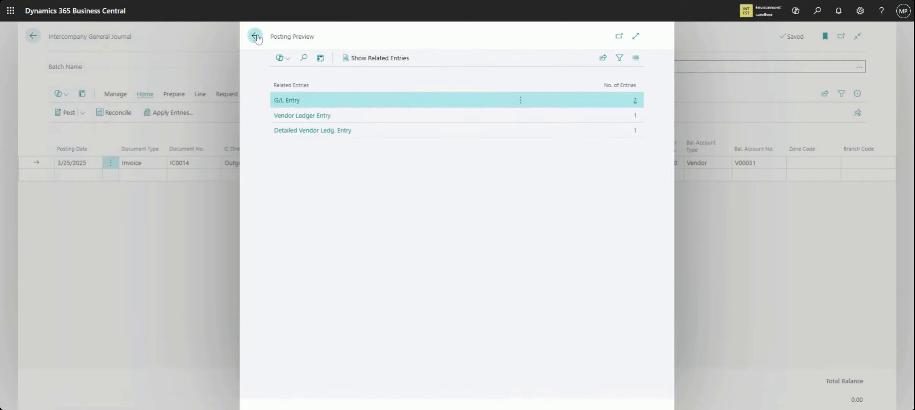
left_click(289, 118)
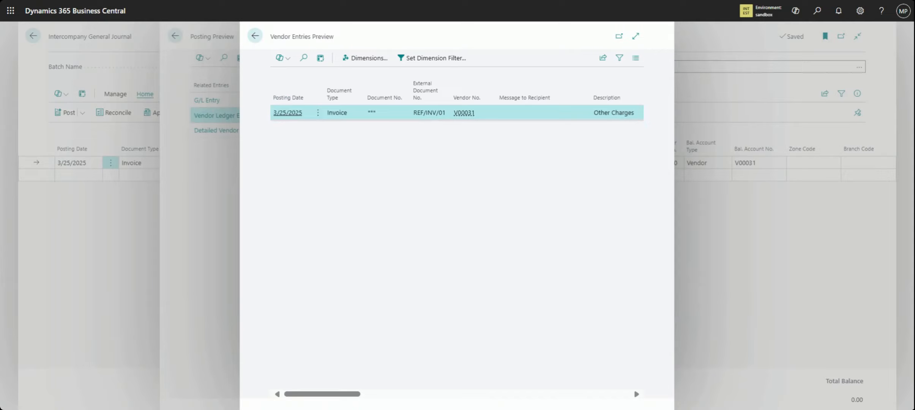
mouse_move(461, 117)
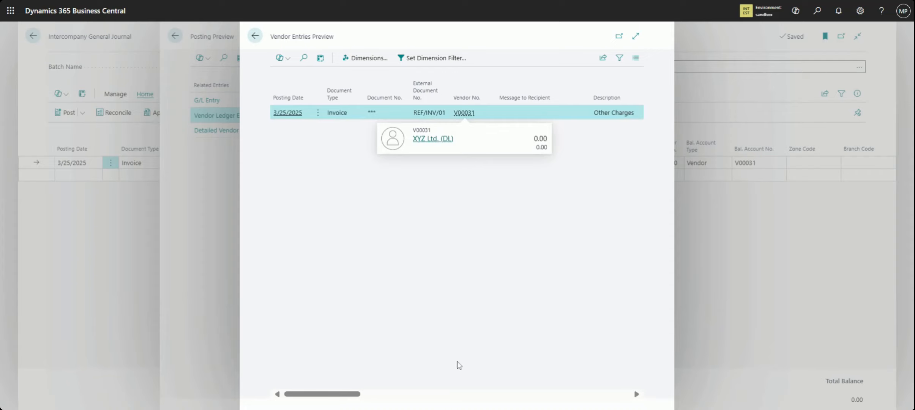
left_click_drag(357, 395, 473, 400)
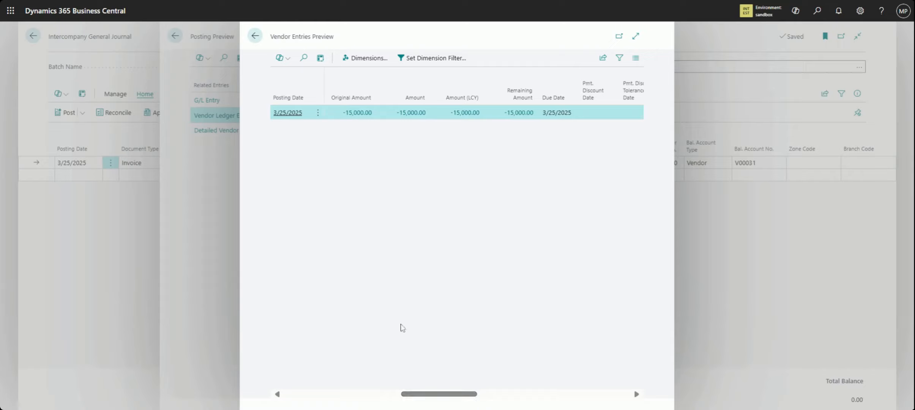
left_click_drag(445, 394, 292, 404)
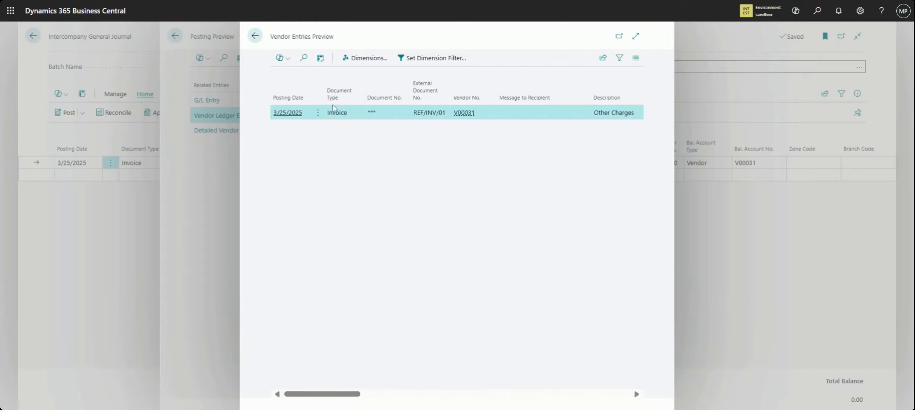
left_click(255, 35)
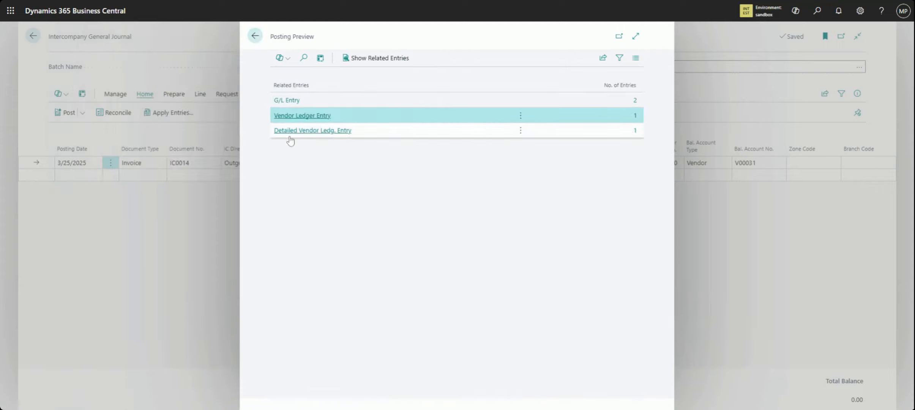
Examine the invoice's detailed vendor ledger entry preview and close the posting preview
left_click(294, 136)
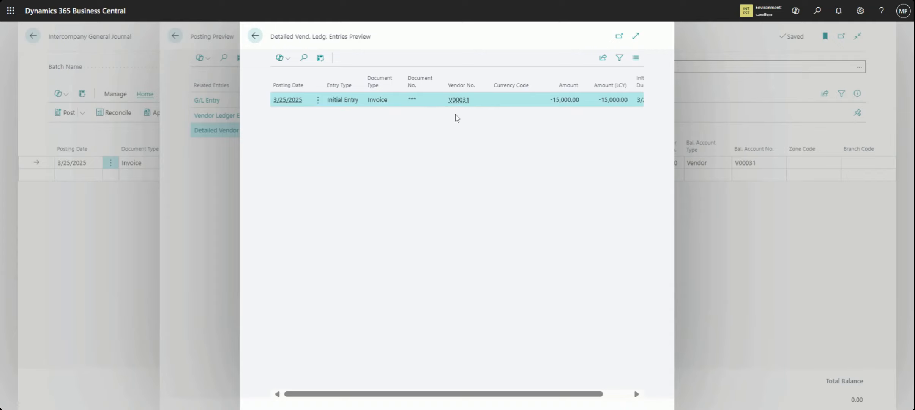
left_click(255, 36)
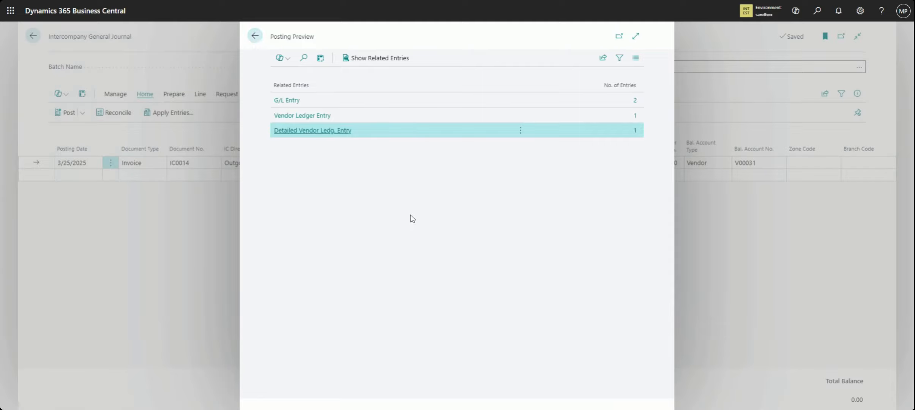
left_click(255, 36)
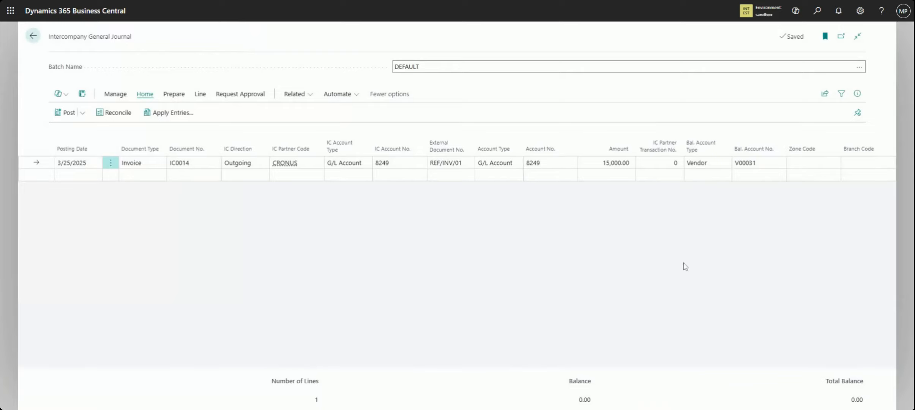
Post and print the intercompany general journal invoice line, and return to the home page
left_click(82, 113)
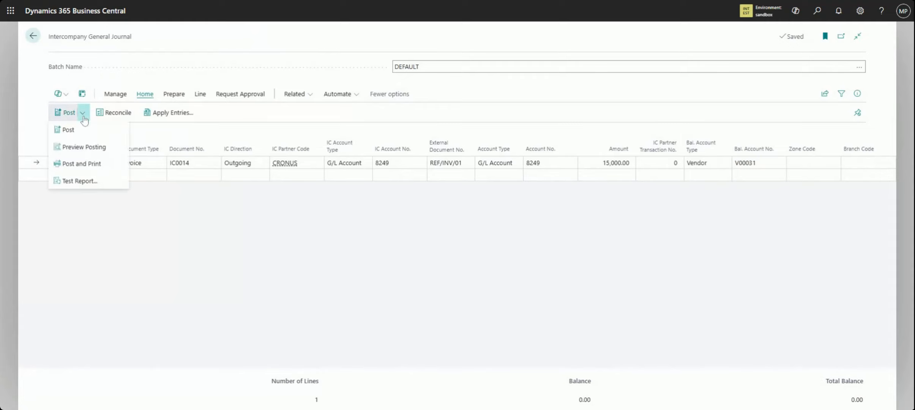
left_click(114, 167)
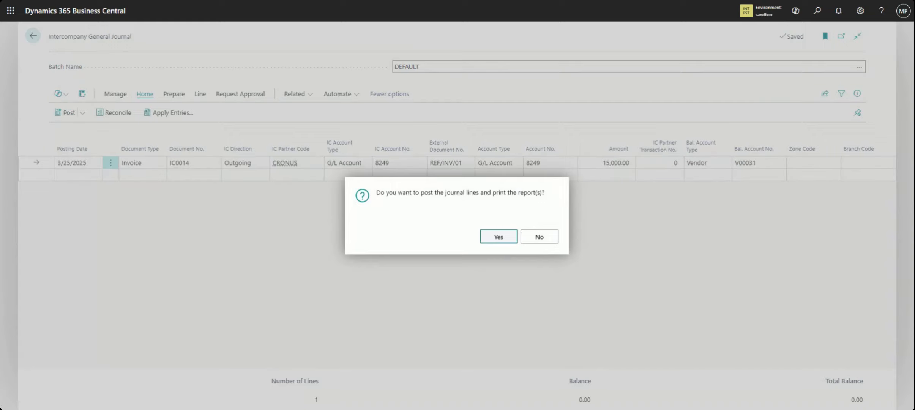
left_click(494, 237)
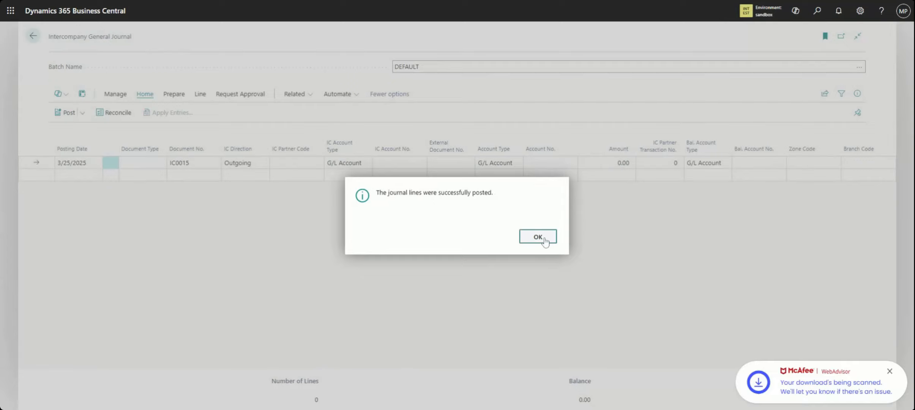
left_click(538, 237)
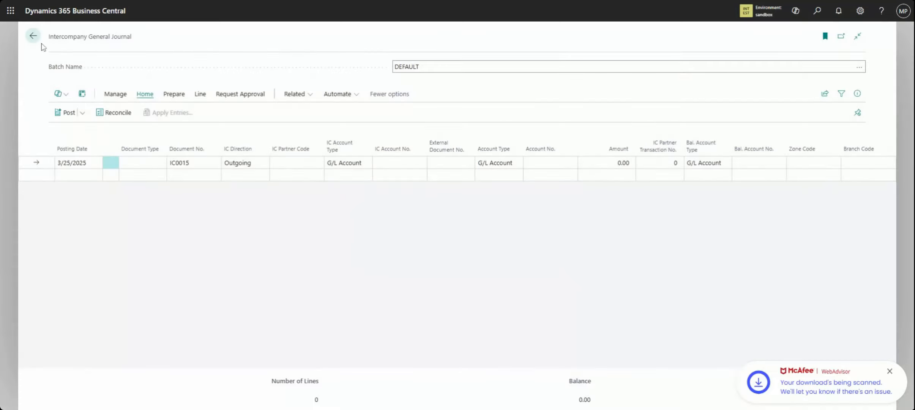
left_click(33, 35)
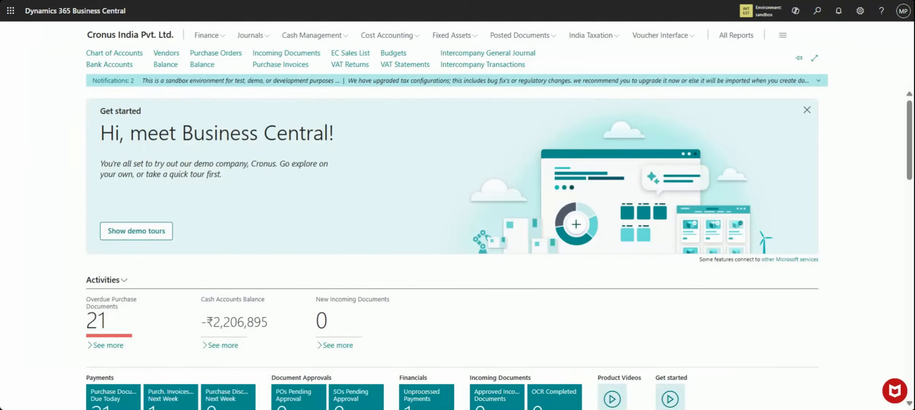
Search for the outbox pages and open Intercompany Outbox Transactions
left_click(816, 12)
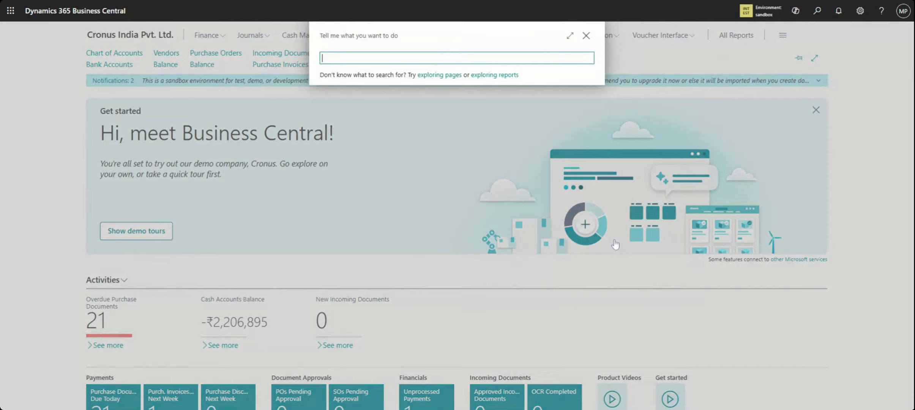
type("in")
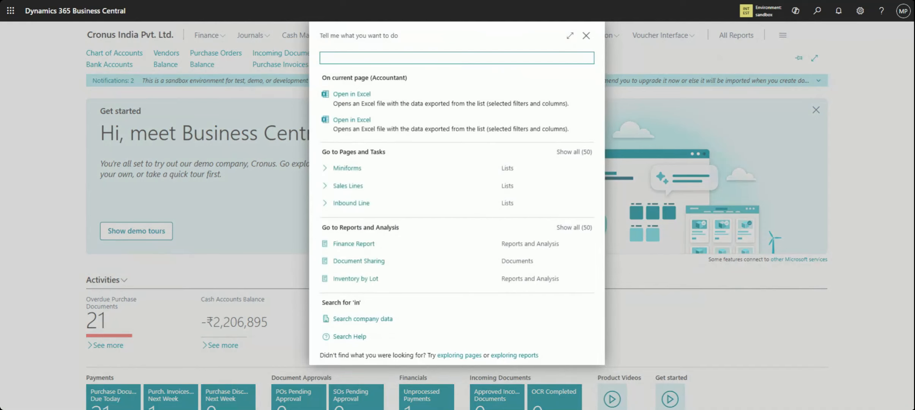
type("outb")
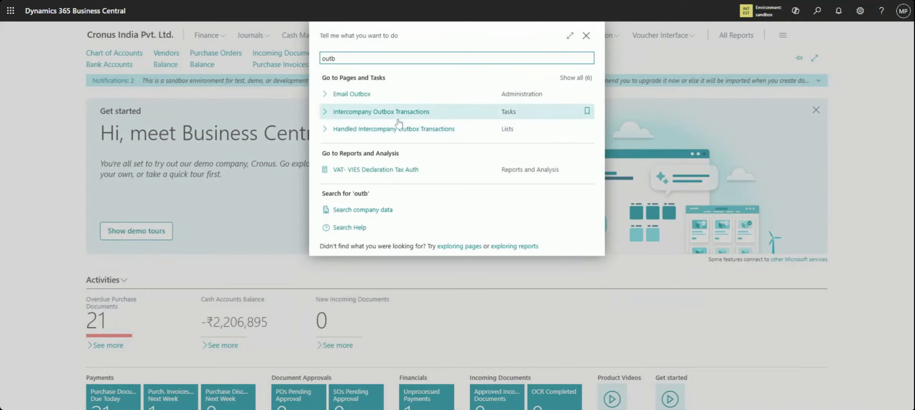
left_click(389, 120)
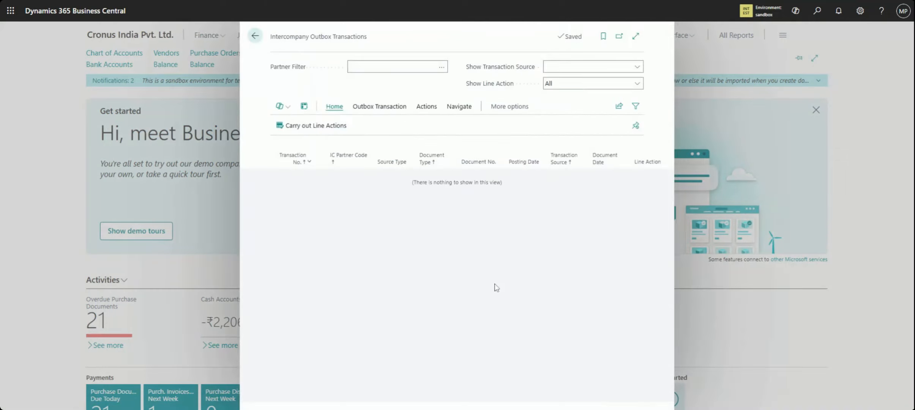
Filter the outbox transactions by partner CRONUS and source Created by Current Company, check the list, and close the page
left_click(442, 67)
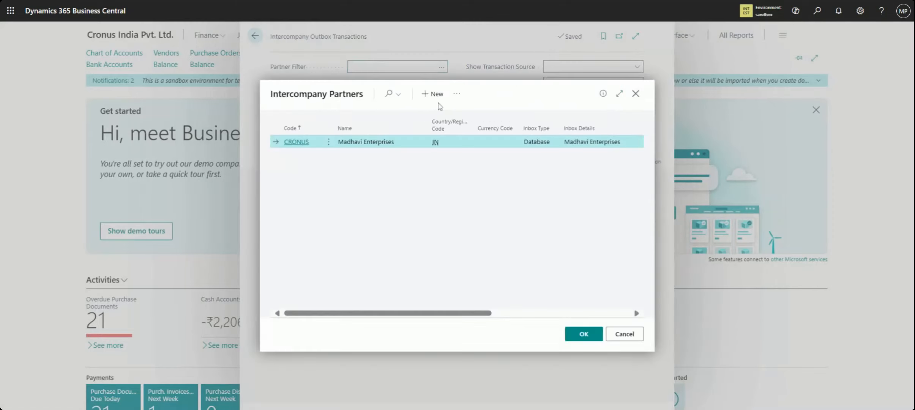
left_click(584, 334)
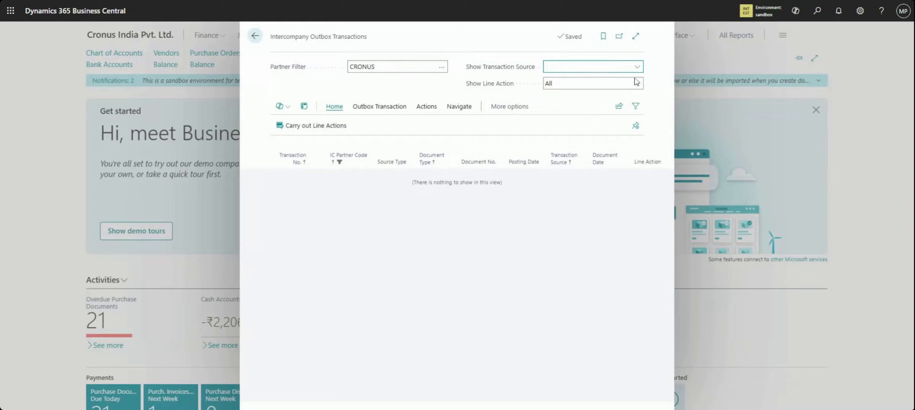
left_click(637, 82)
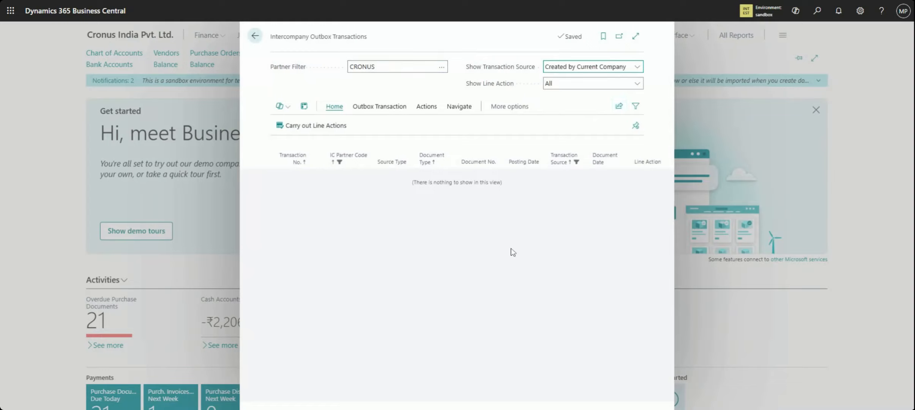
left_click(403, 110)
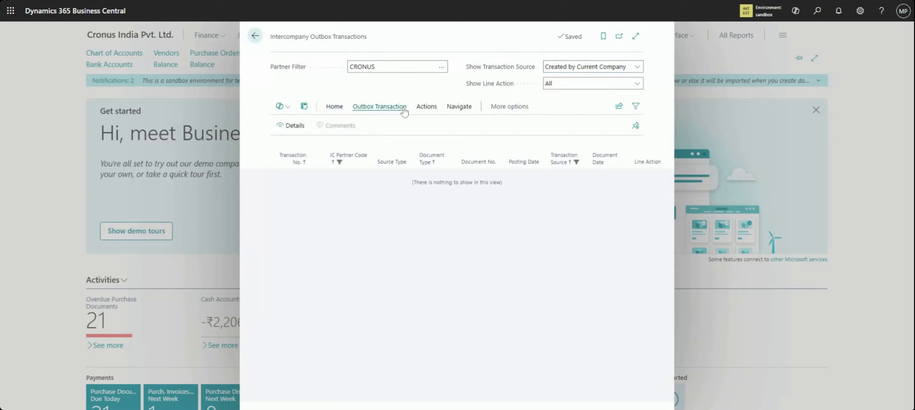
left_click(256, 38)
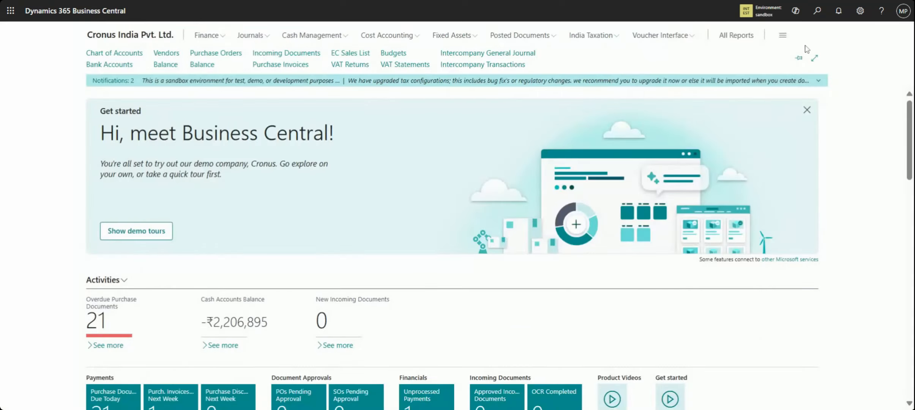
Find the Intercompany Partners list and open the CRONUS partner card
left_click(817, 14)
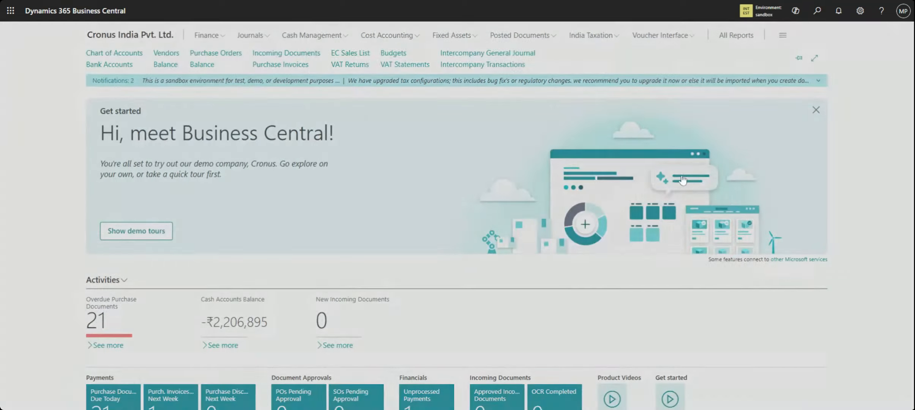
type("partner")
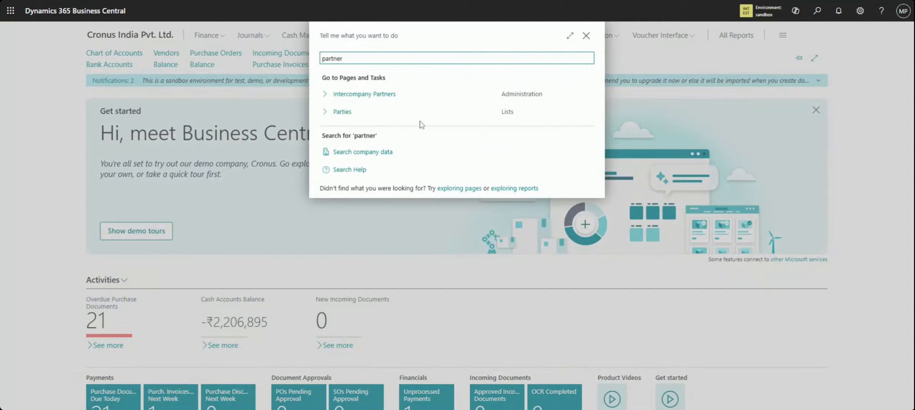
left_click(395, 100)
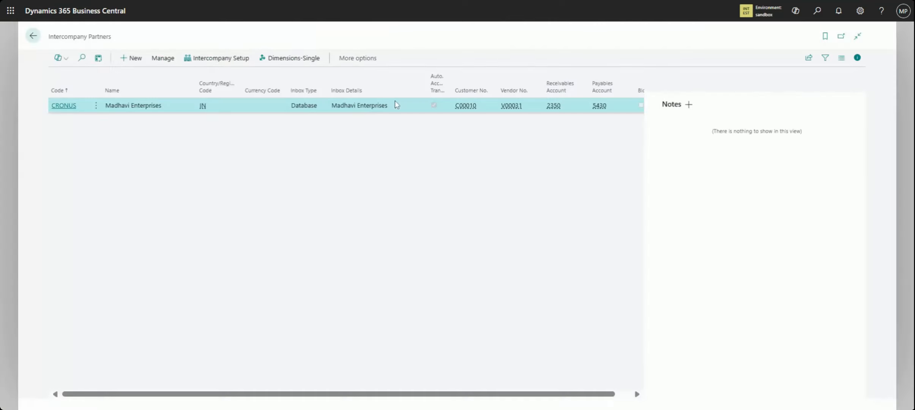
left_click(96, 106)
left_click(84, 123)
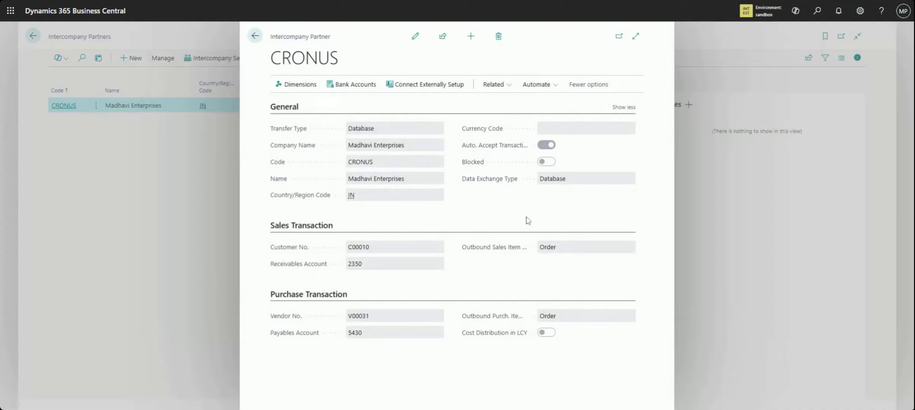
Make the CRONUS partner card editable, check its Auto. Accept Transactions setting, and return to the home page
mouse_move(504, 152)
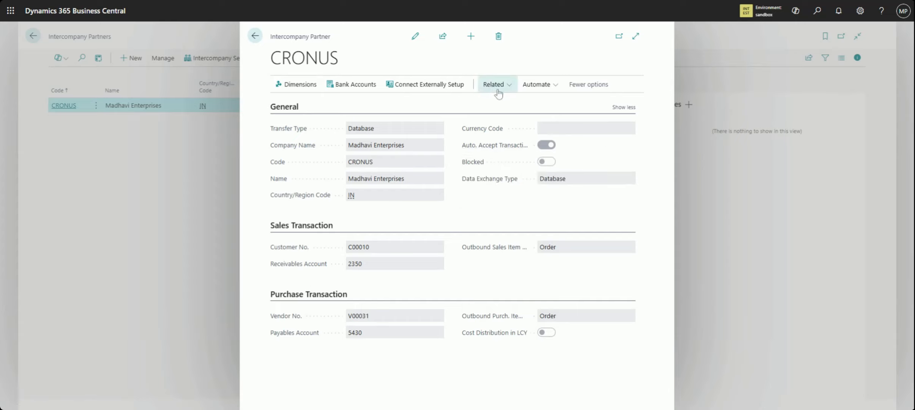
left_click(415, 36)
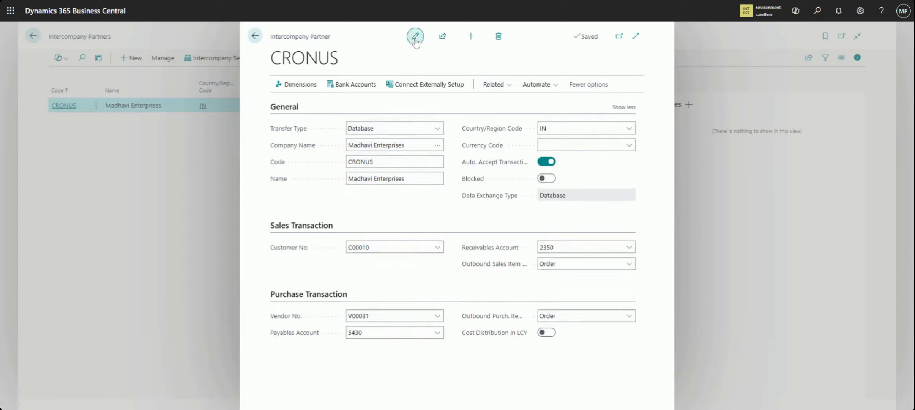
mouse_move(484, 166)
left_click(254, 39)
left_click(40, 39)
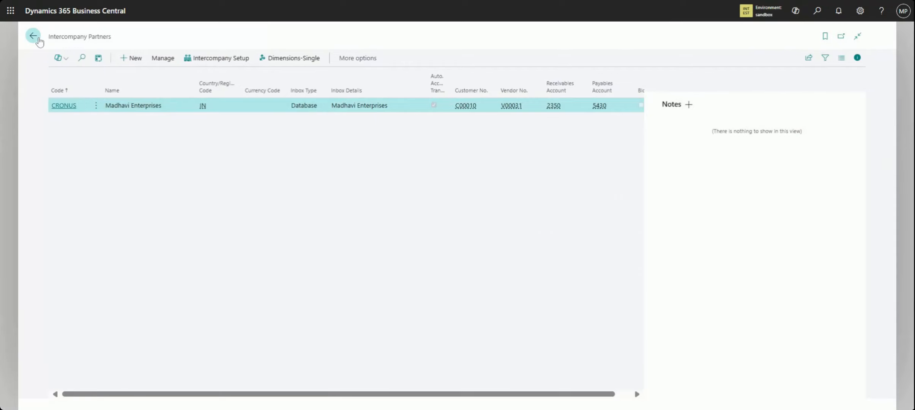
Search for the handled transaction pages and open Handled Intercompany Outbox Transactions
left_click(817, 12)
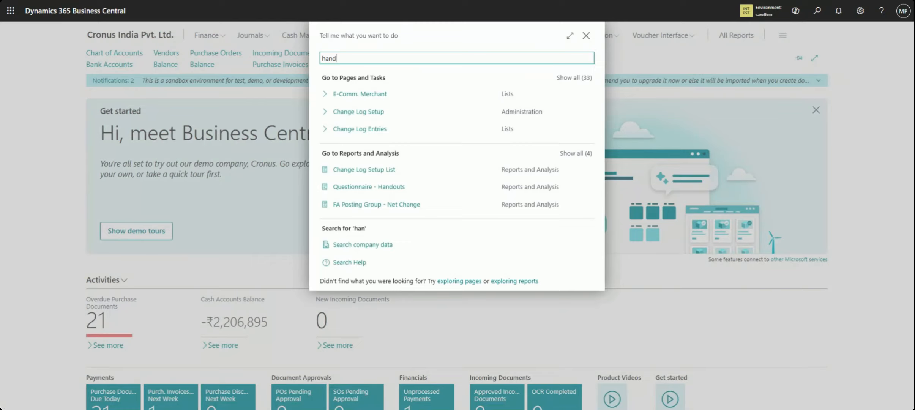
key("BackSpace")
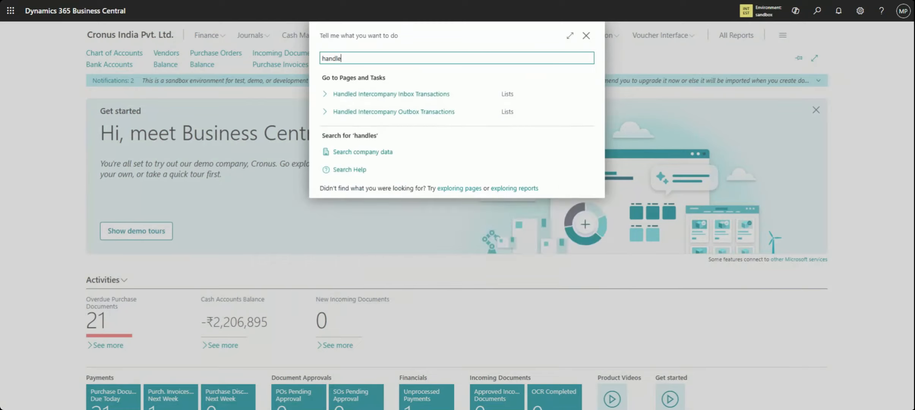
left_click(438, 121)
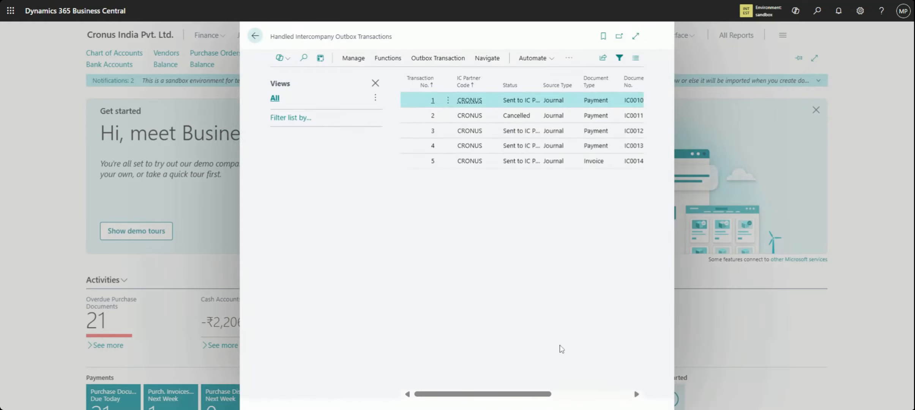
Review the document and posting columns of the handled outbox transactions and open the details of the invoice transaction dated 3/25/2025
left_click_drag(543, 396, 570, 393)
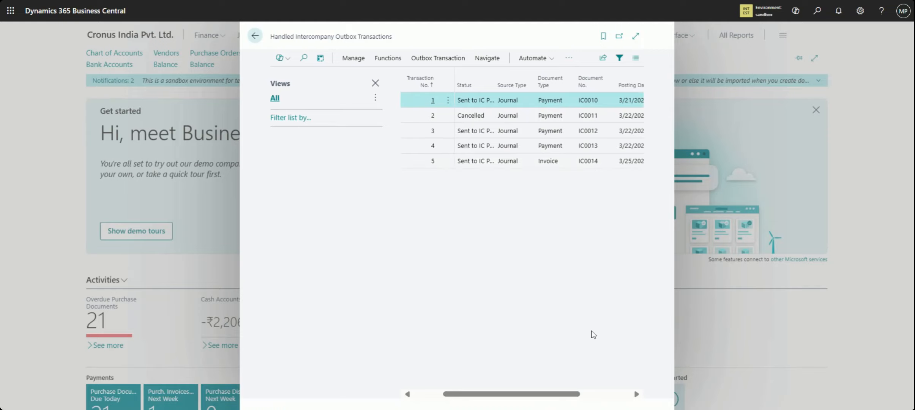
left_click_drag(581, 395, 609, 396)
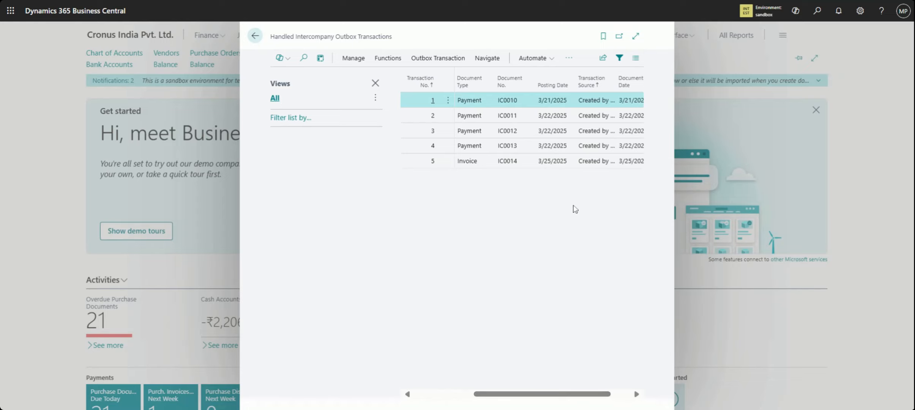
left_click(545, 164)
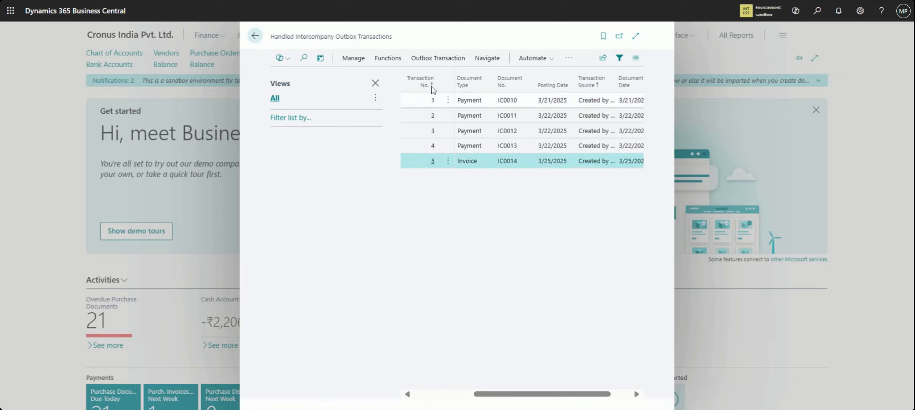
left_click(453, 60)
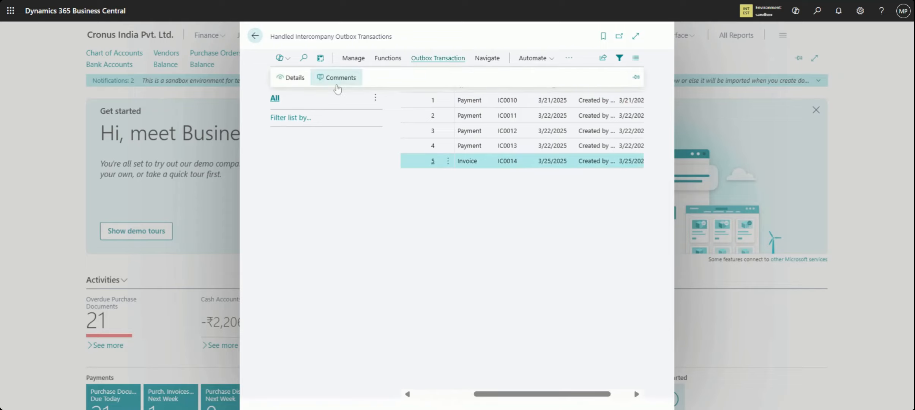
left_click(293, 78)
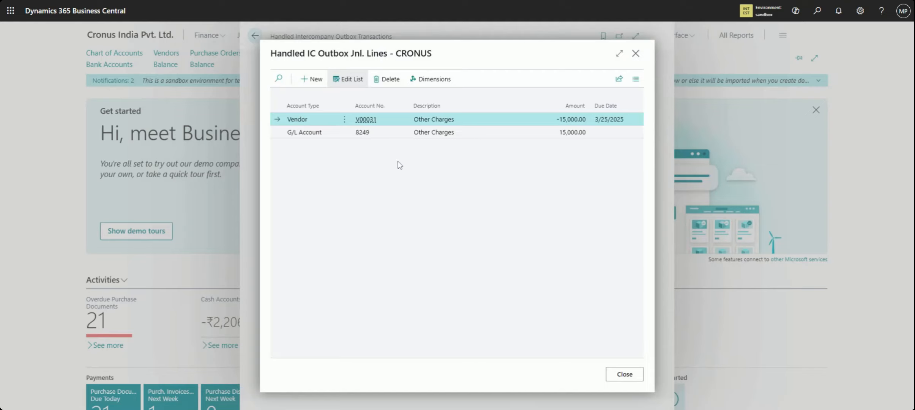
Sort the handled outbox journal lines by descending amount and check the account details of the G/L Account and Vendor lines
left_click(589, 110)
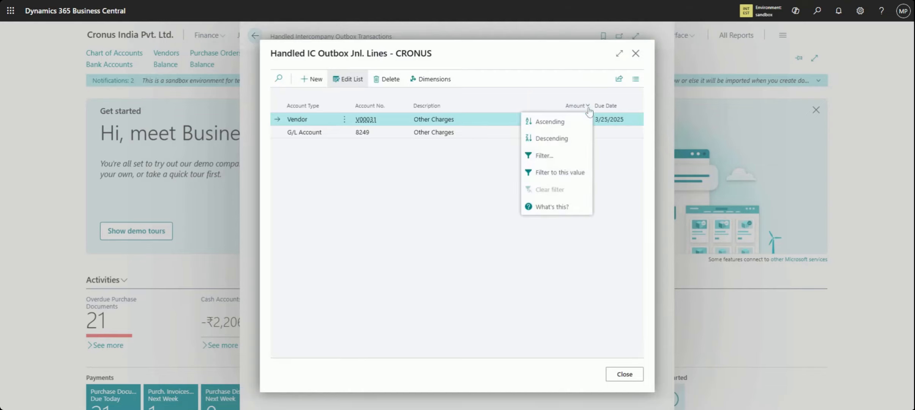
left_click(573, 139)
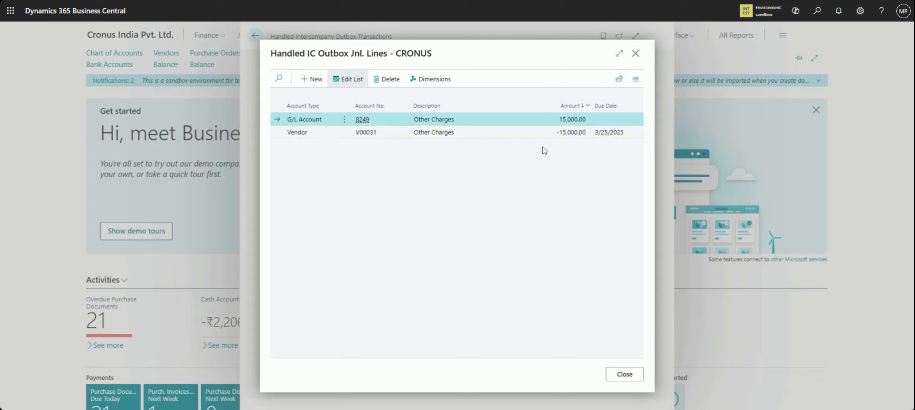
left_click(371, 136)
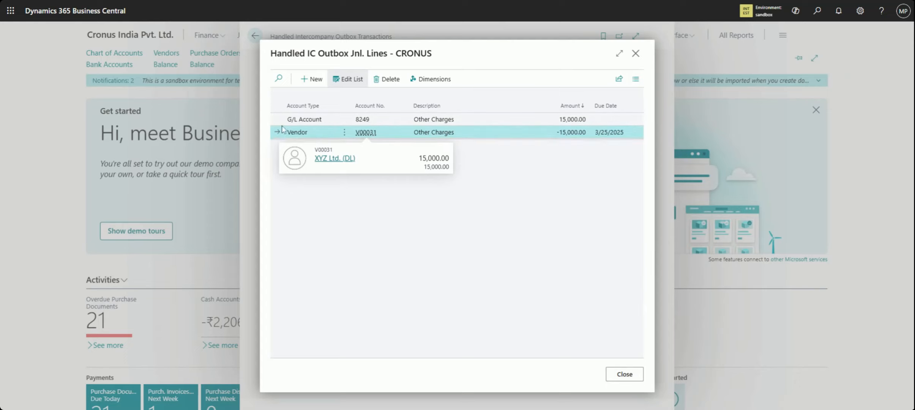
left_click(370, 125)
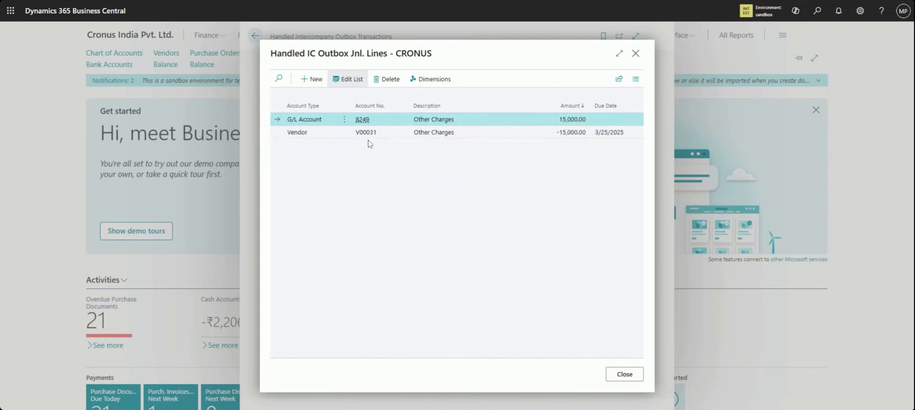
left_click(376, 136)
mouse_move(376, 139)
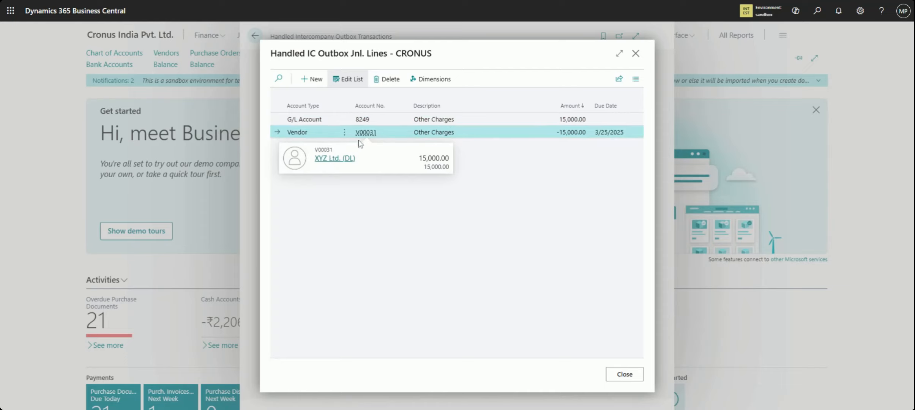
left_click(368, 134)
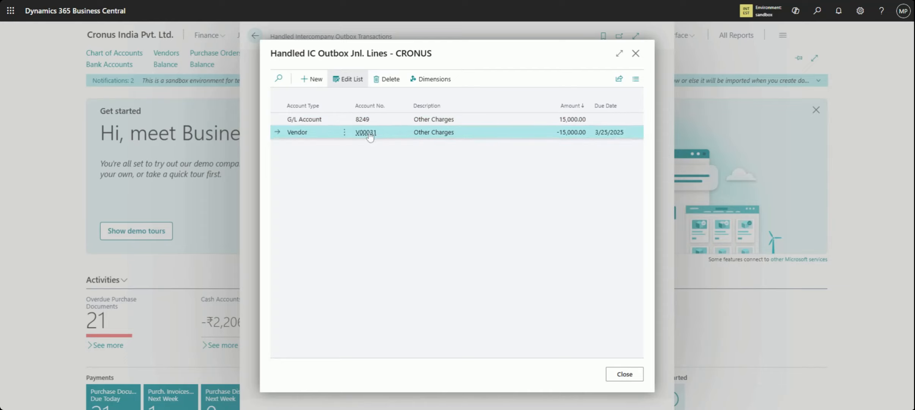
mouse_move(369, 134)
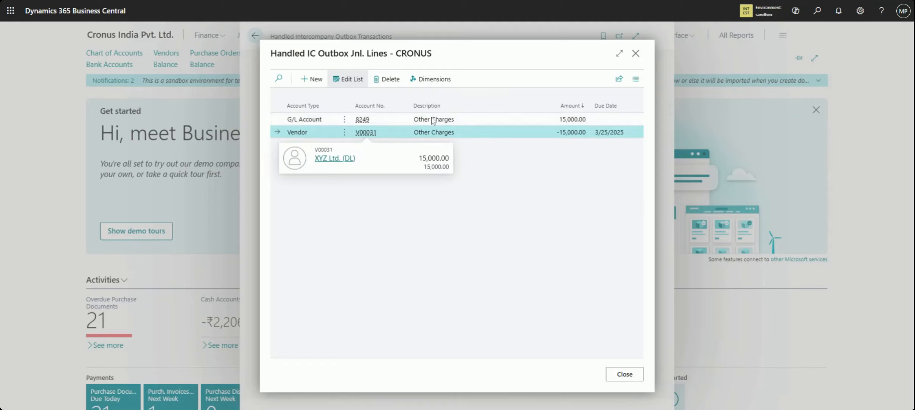
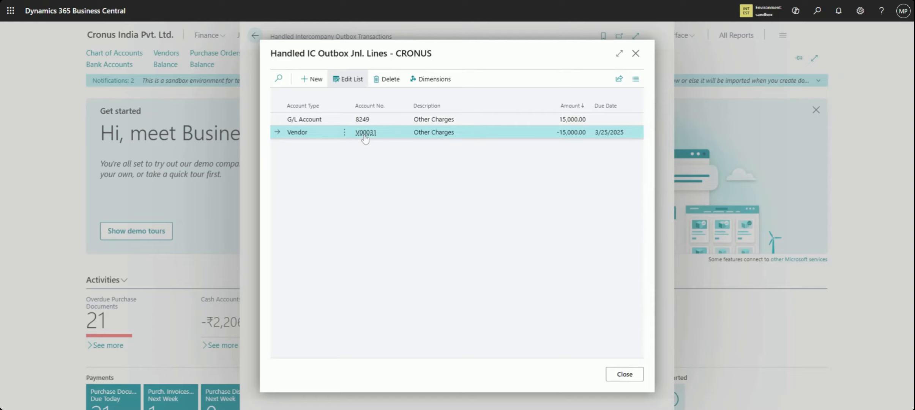
Close the handled outbox journal lines, check the partner and status columns of the handled transactions, and return to the home page
mouse_move(365, 139)
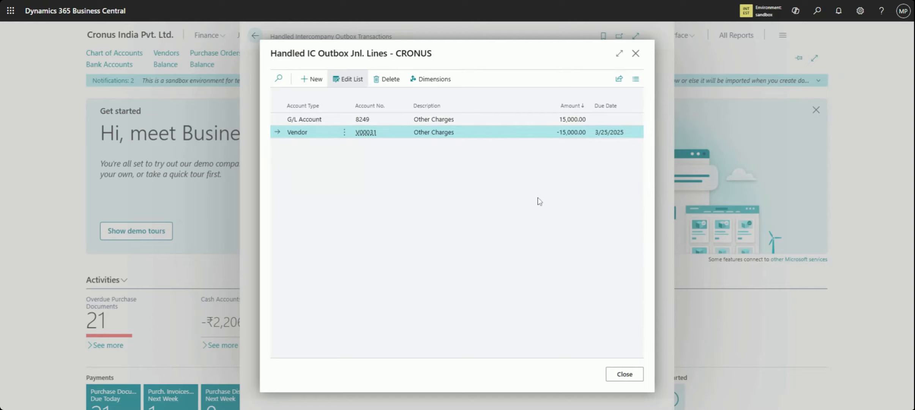
left_click(638, 374)
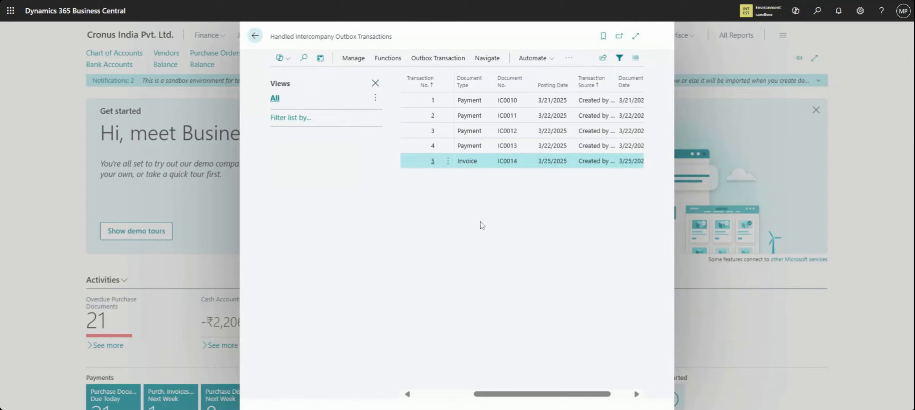
left_click_drag(559, 400, 415, 395)
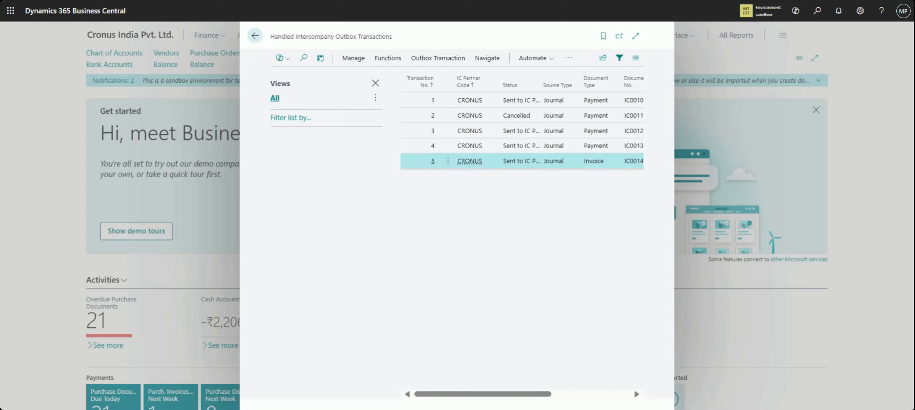
left_click(255, 36)
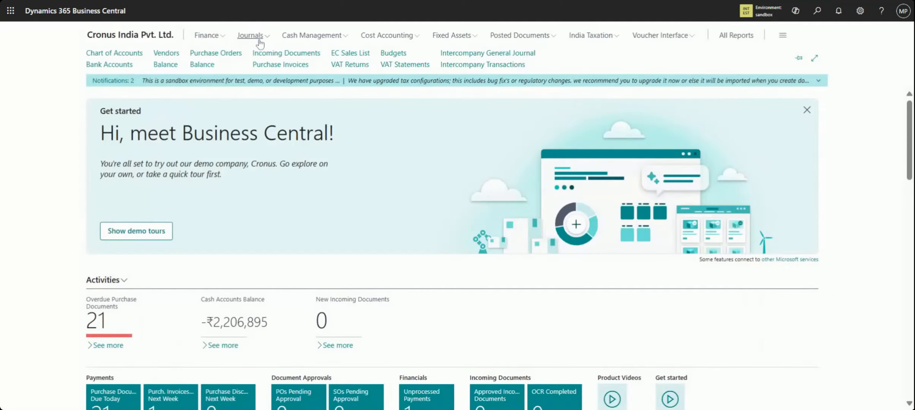
Switch the active company to Madhavi Enterprises in the sandbox environment
left_click(745, 12)
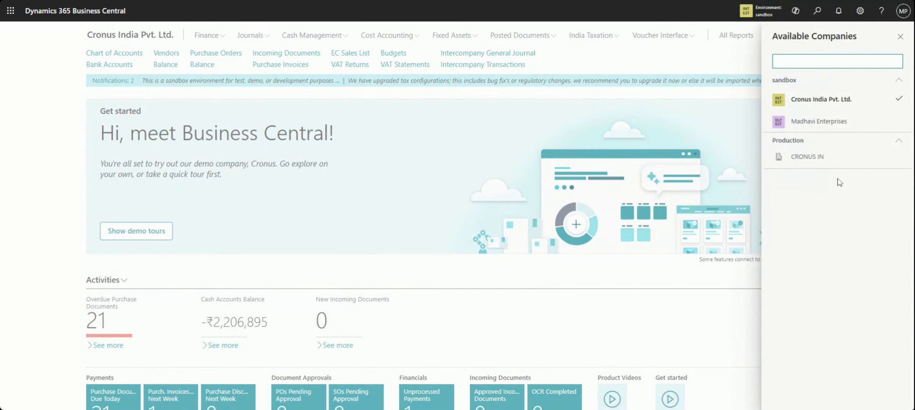
left_click(817, 123)
left_click(866, 150)
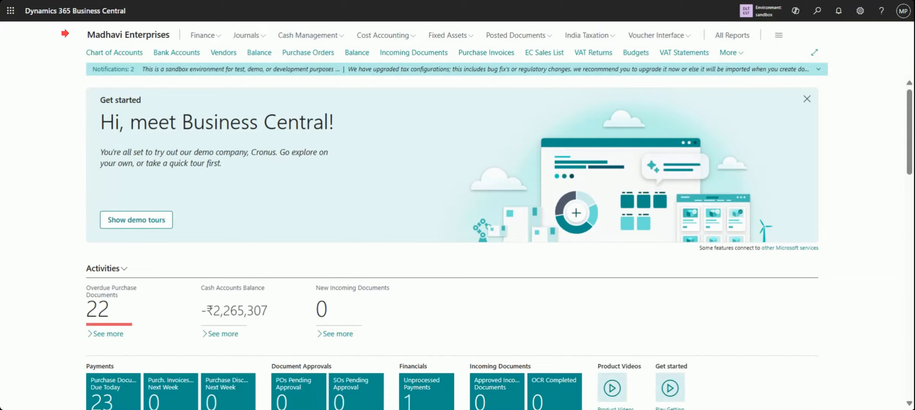
Search for the inbox pages and open Intercompany Inbox Transactions
left_click(818, 15)
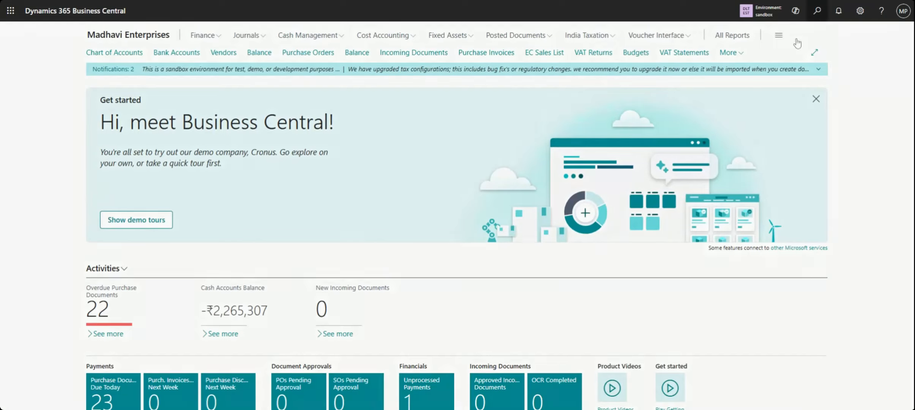
type("inbox")
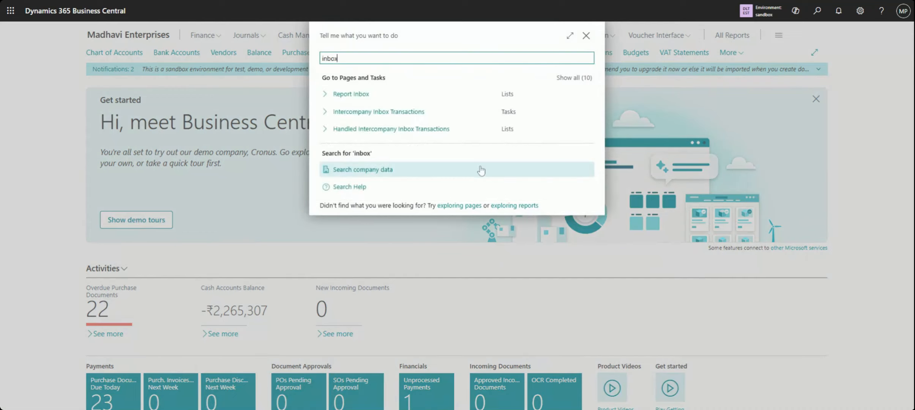
left_click(384, 117)
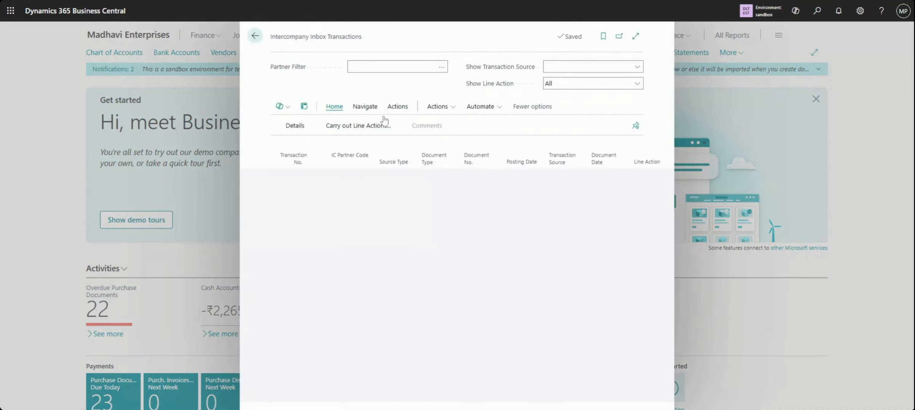
Filter the intercompany inbox transactions by partner MADHAVI to check for pending entries, and return to the home page
left_click(445, 69)
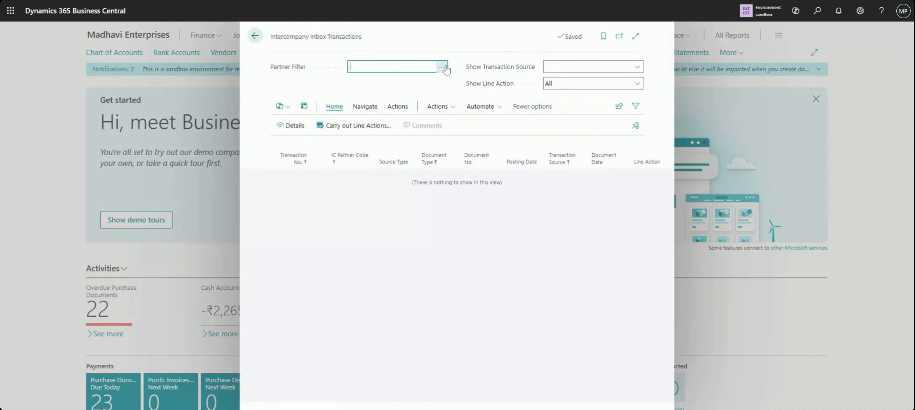
left_click(442, 67)
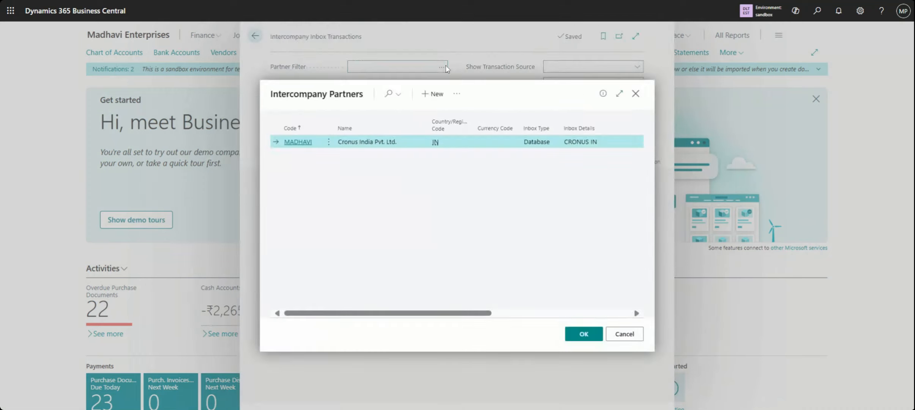
left_click(575, 336)
left_click(639, 69)
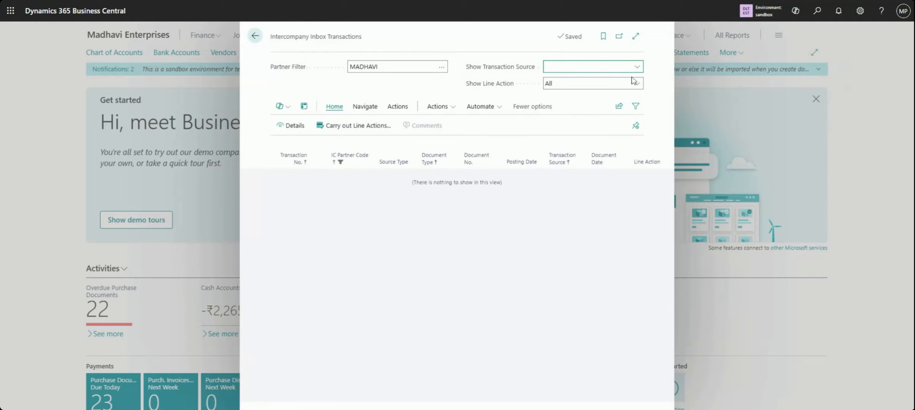
left_click(620, 111)
left_click(255, 36)
Search for the partner pages, open Intercompany Partners, and open the MADHAVI partner card
left_click(818, 12)
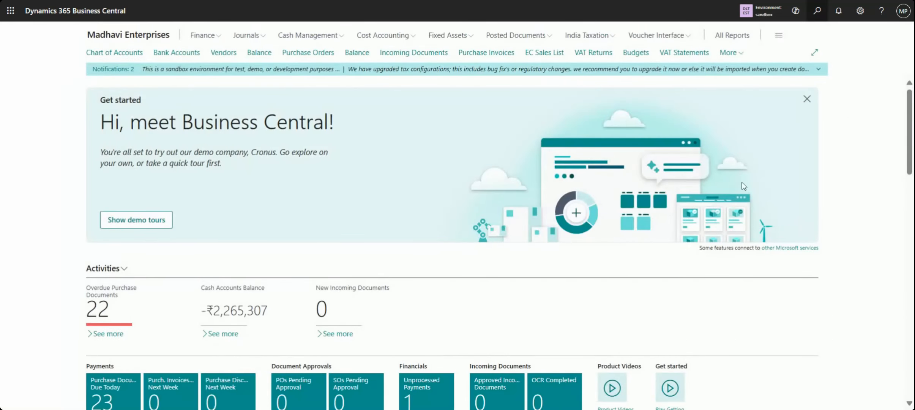
type("p")
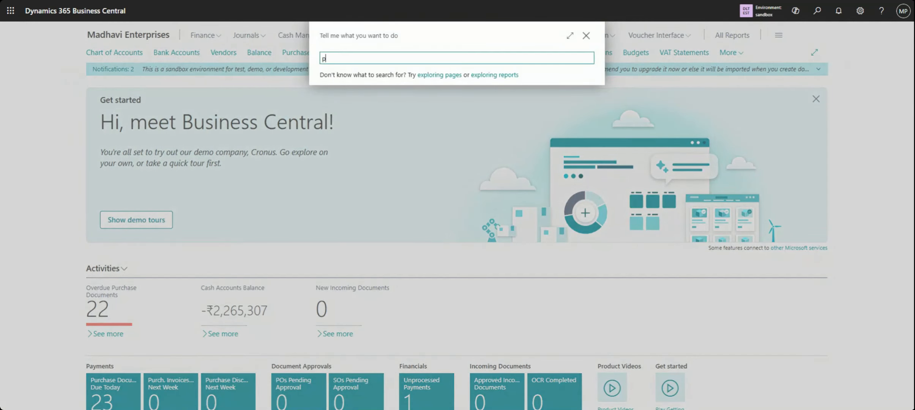
type("artner")
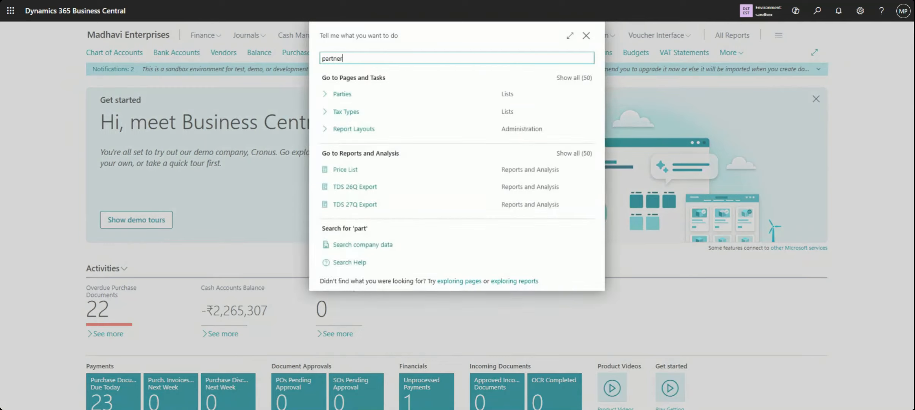
left_click(404, 95)
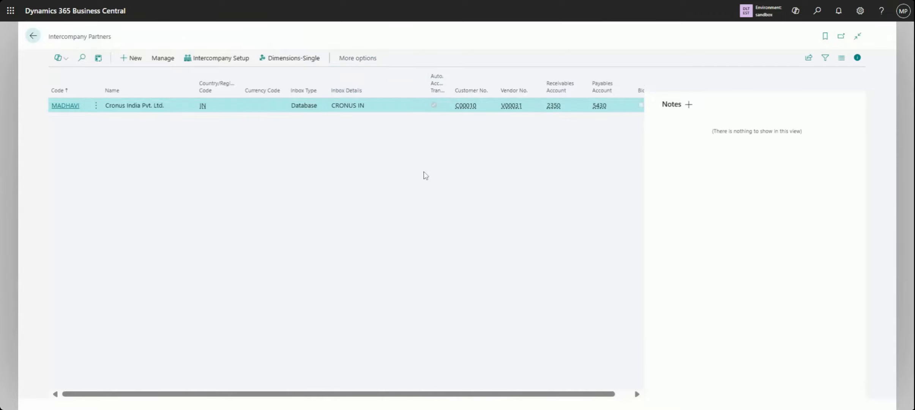
left_click(94, 109)
left_click(90, 126)
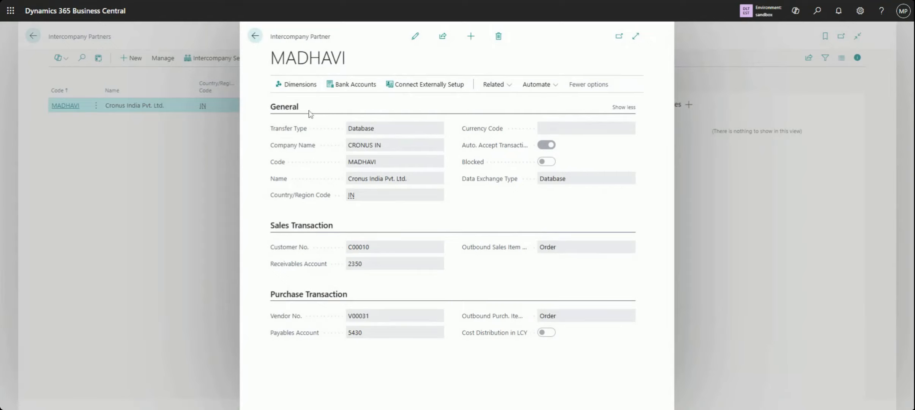
Make the MADHAVI partner card editable, check its Auto. Accept Transactions setting, and return to the home page
left_click(415, 36)
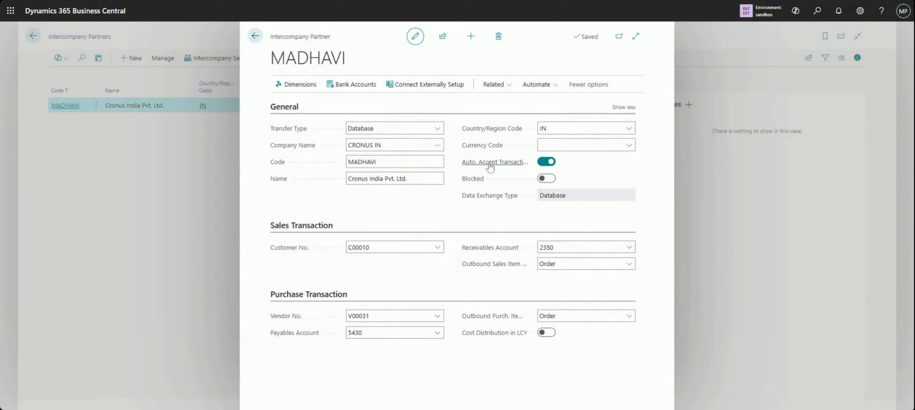
mouse_move(490, 168)
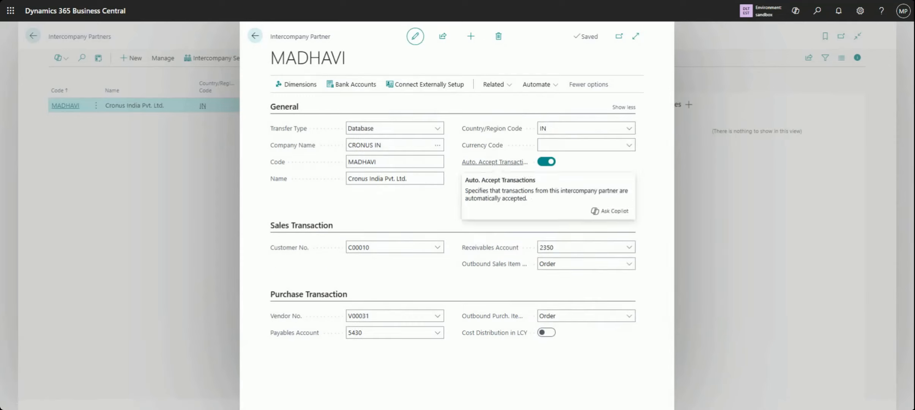
left_click(254, 36)
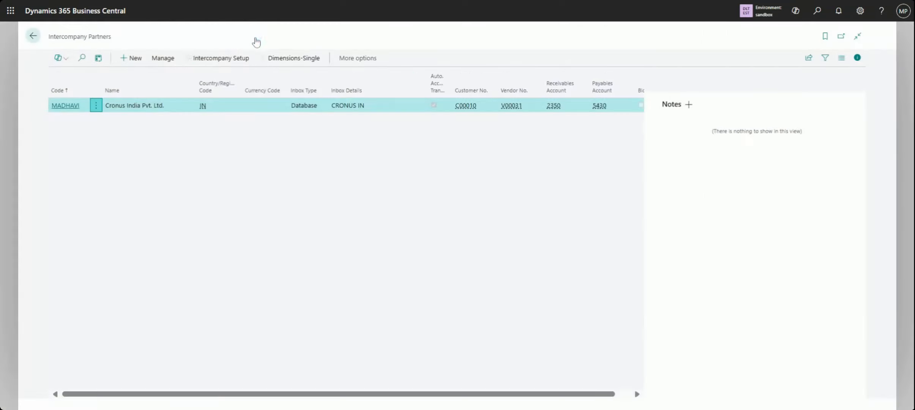
left_click(33, 42)
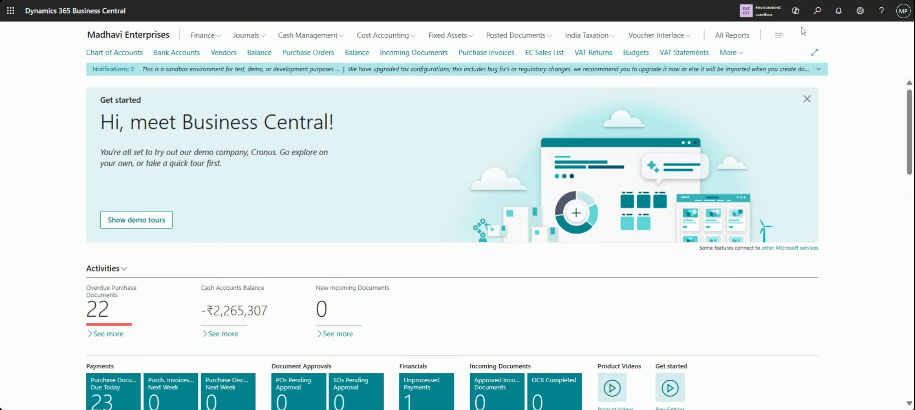
Open the Intercompany General Journal of Madhavi Enterprises to view the incoming invoice lines
left_click(739, 55)
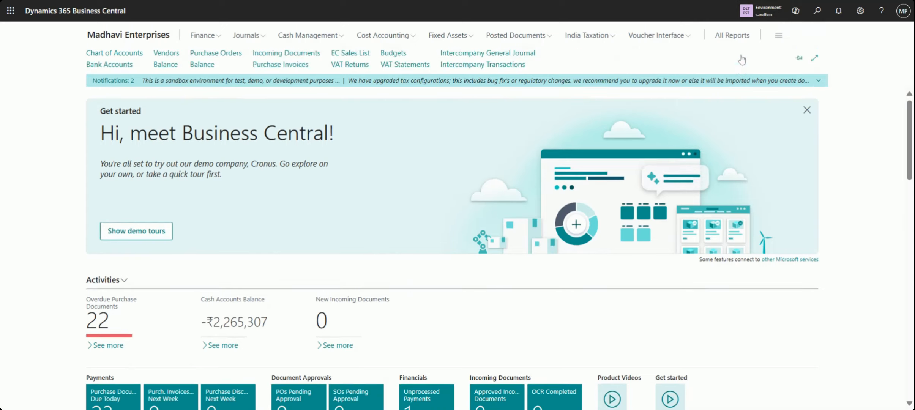
left_click(495, 54)
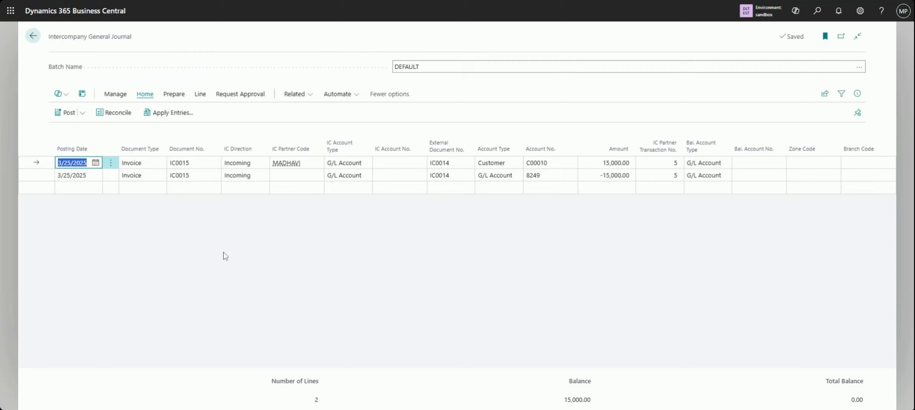
left_click(33, 36)
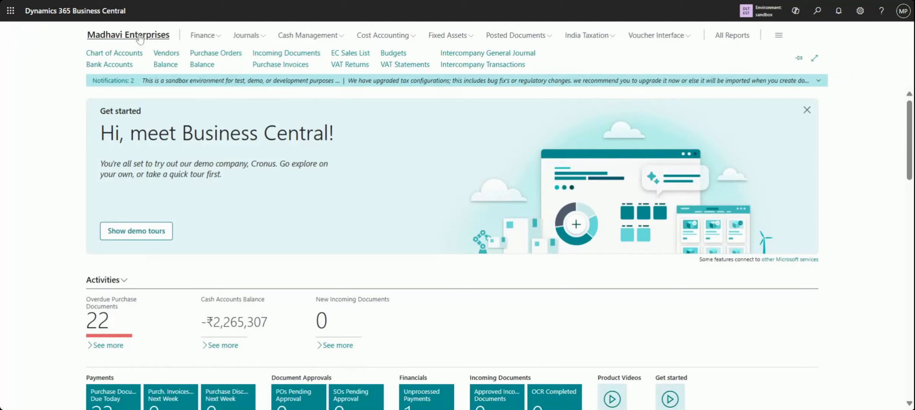
left_click(479, 55)
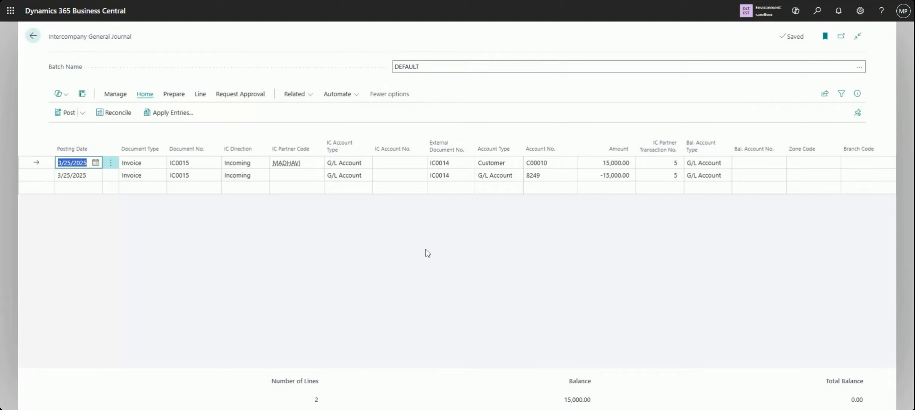
Preview the General Journal - Test report for the INTERCOMP template and DEFAULT batch, and close the report dialog
left_click(83, 113)
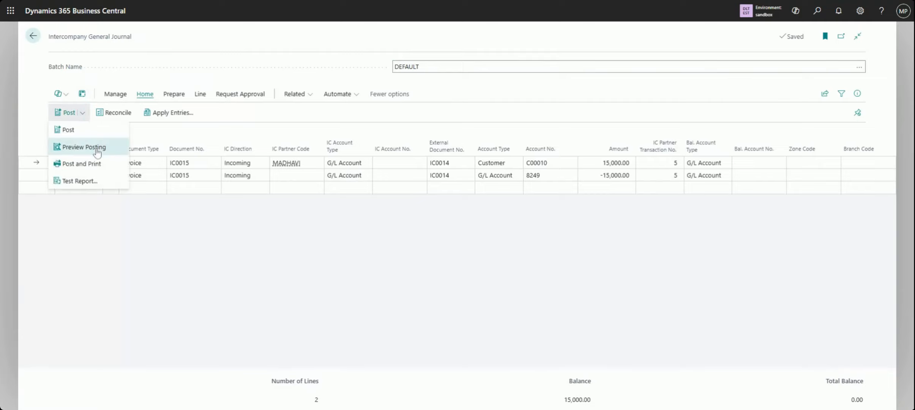
left_click(80, 181)
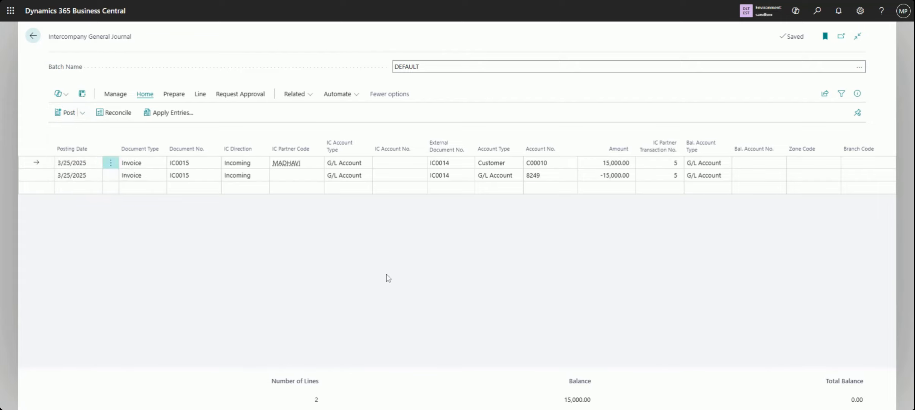
left_click(530, 353)
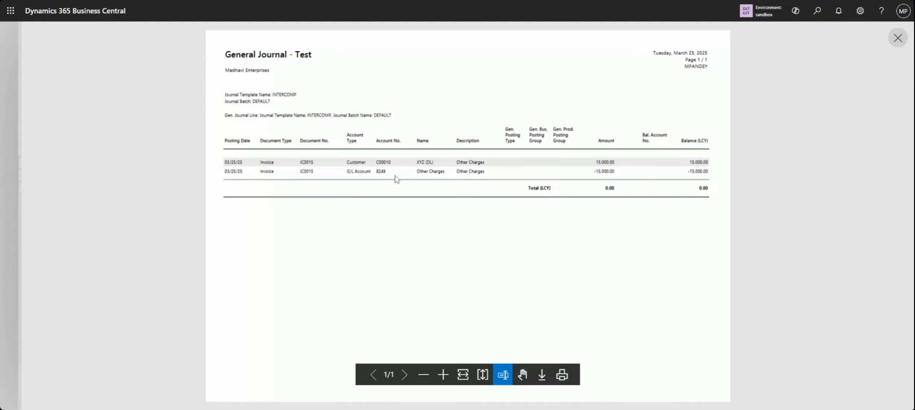
left_click(898, 38)
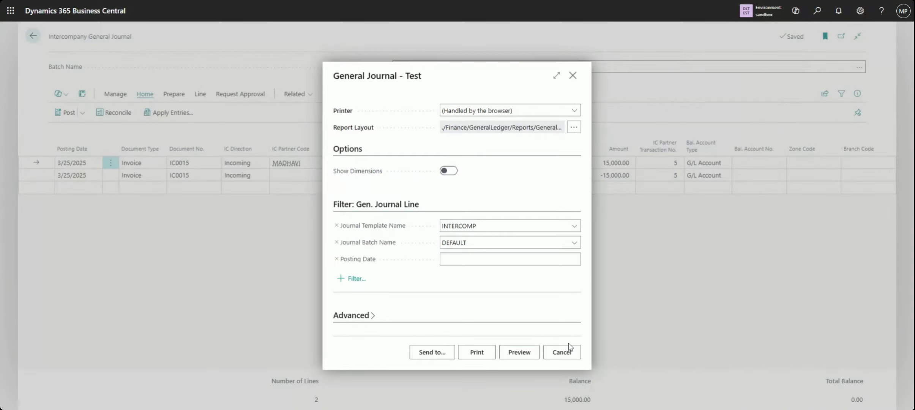
left_click(569, 353)
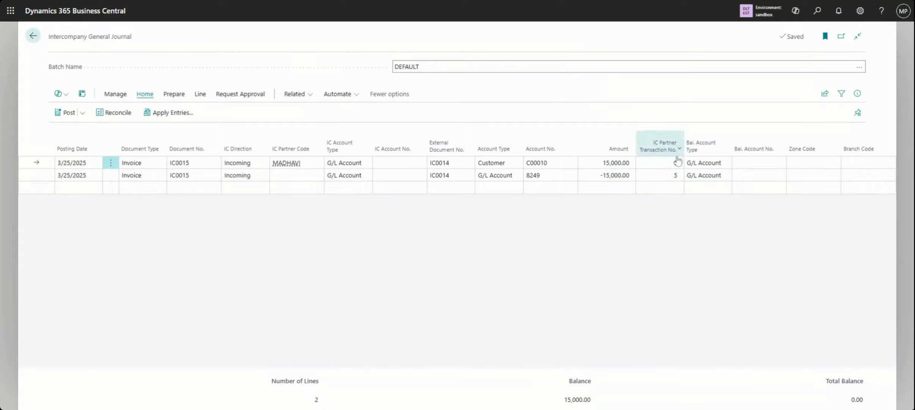
Preview the posting of the incoming intercompany journal, check the related entries, and close the preview
left_click(83, 113)
left_click(101, 148)
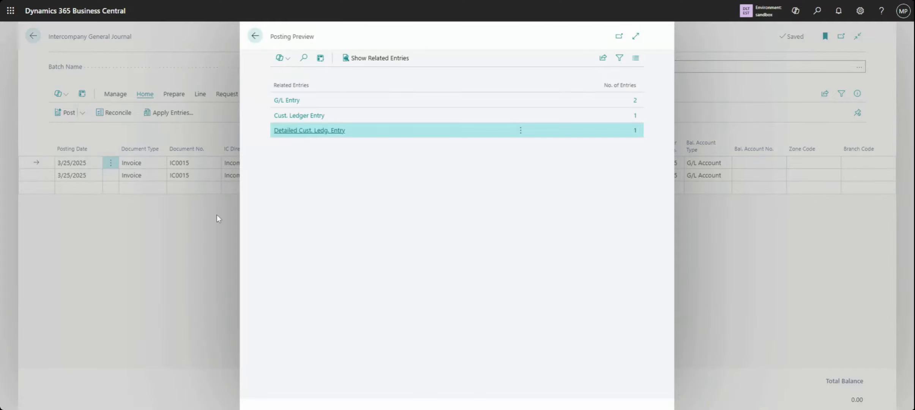
left_click(255, 36)
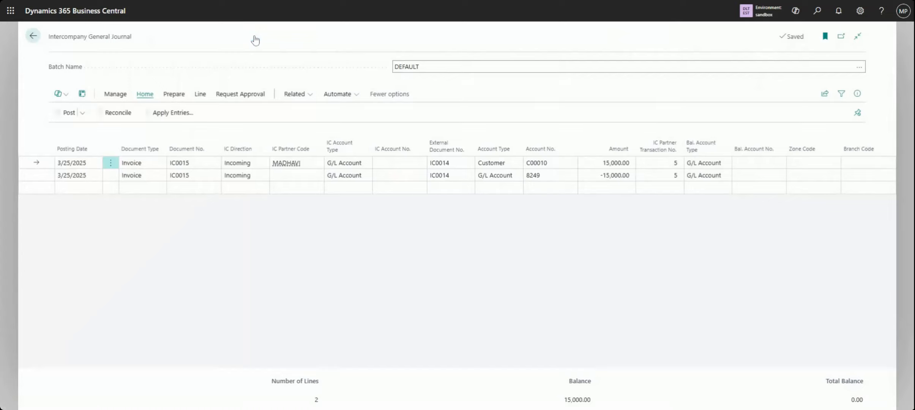
Check the document number of the incoming customer line and compare the amounts of the Customer and G/L Account lines
left_click(189, 163)
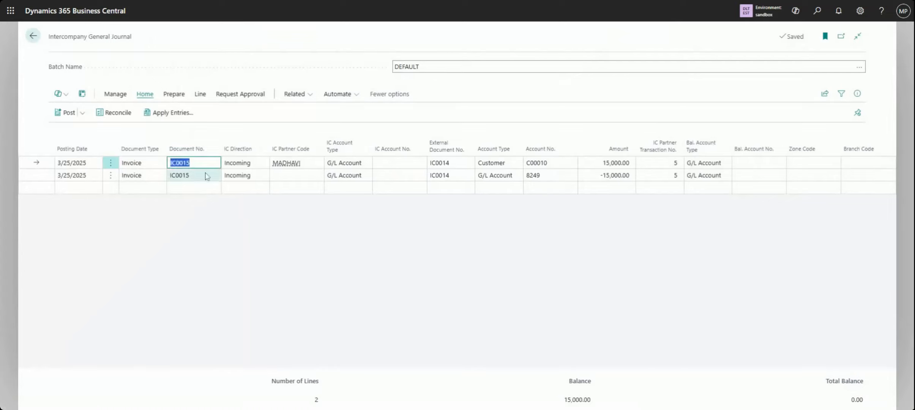
left_click(593, 163)
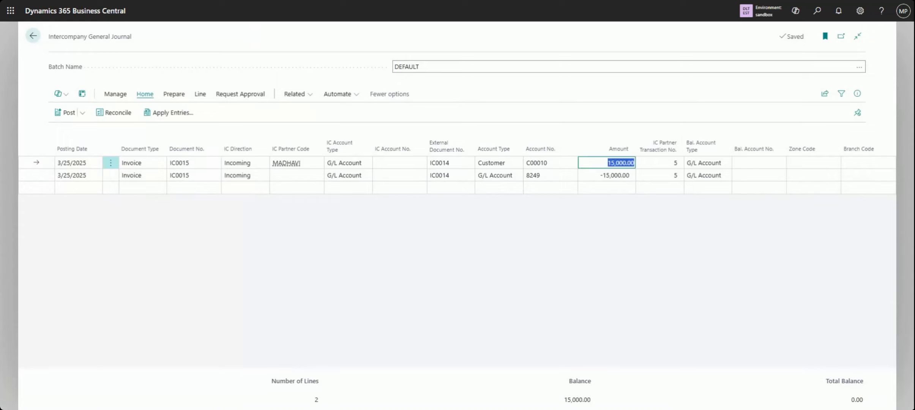
left_click(592, 178)
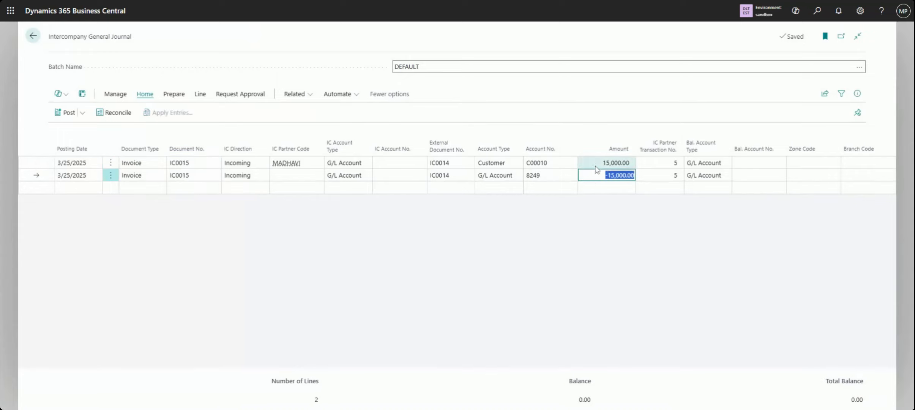
left_click(598, 164)
left_click(598, 178)
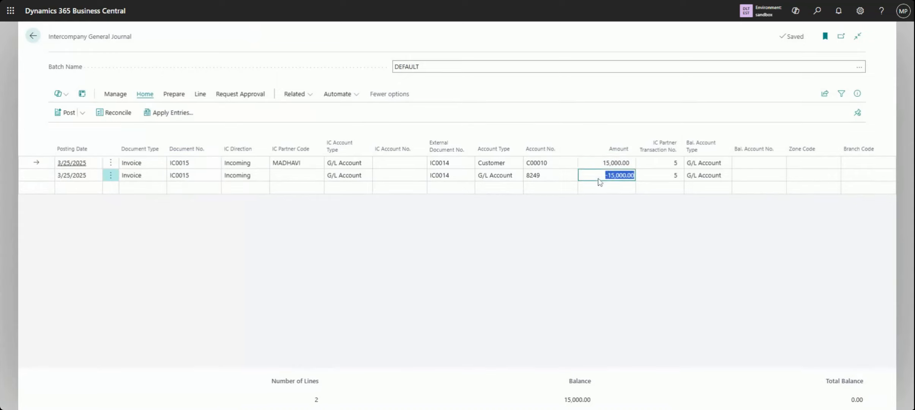
Check the Customer line's amount and compare the document numbers of the two incoming journal lines
left_click(592, 167)
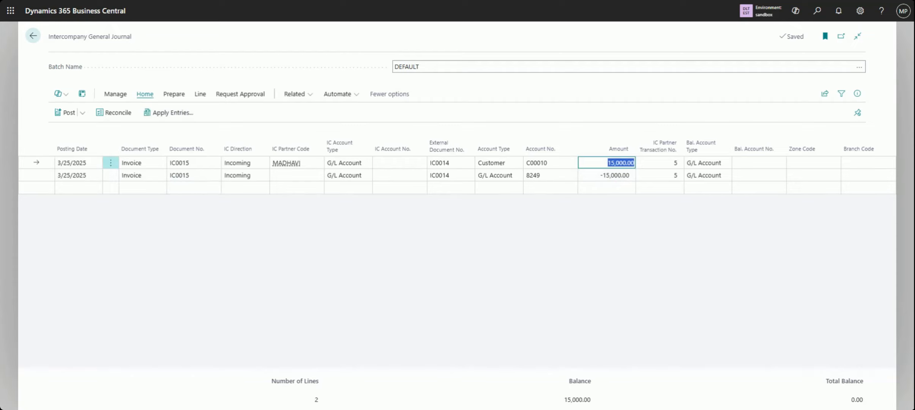
left_click(189, 163)
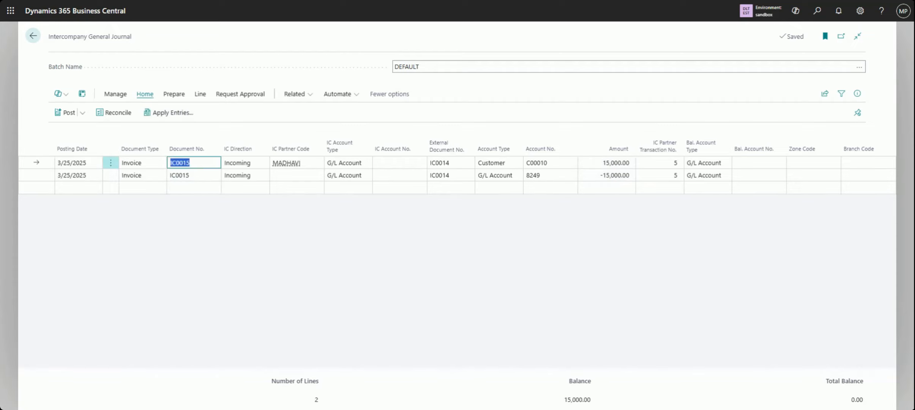
left_click(194, 175)
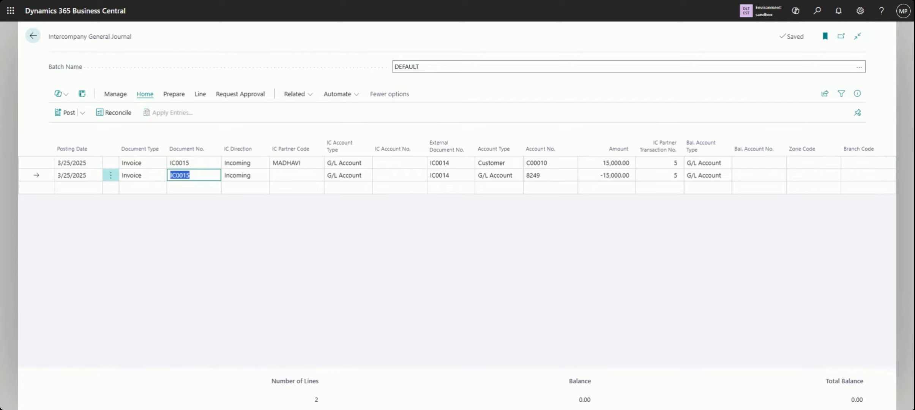
Preview the posting of the incoming journal and examine the debit and credit amounts of its G/L entries
left_click(84, 114)
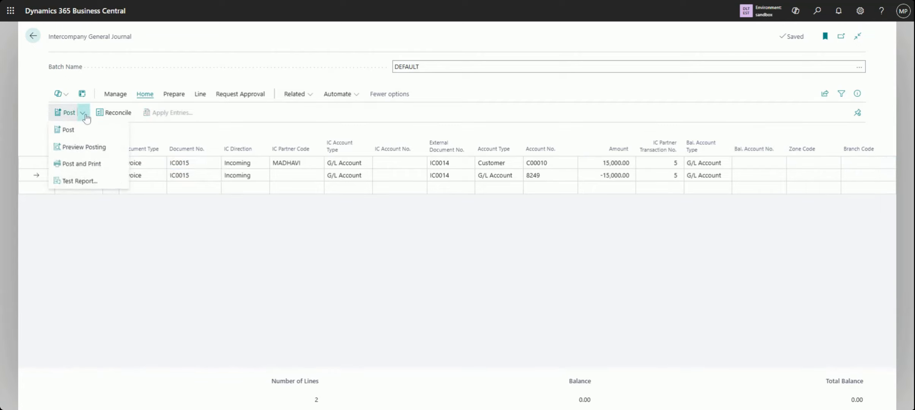
left_click(105, 149)
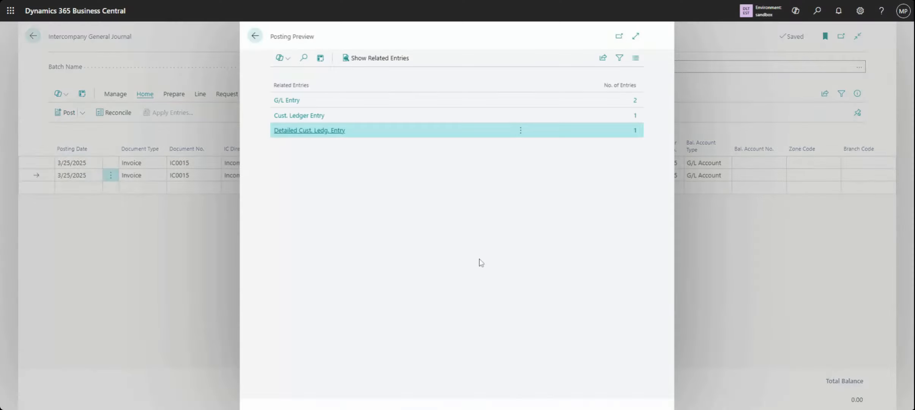
left_click(635, 101)
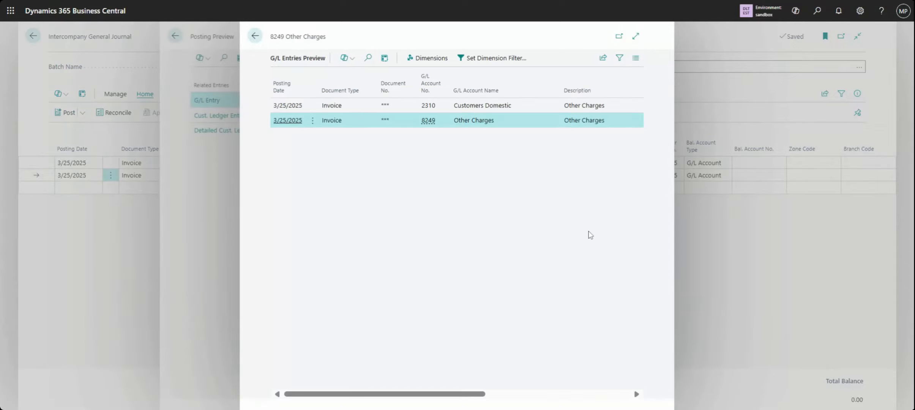
left_click(568, 394)
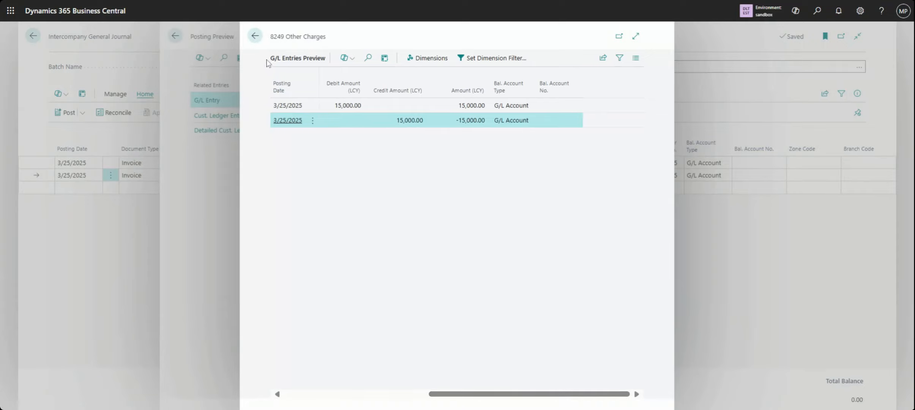
left_click(255, 36)
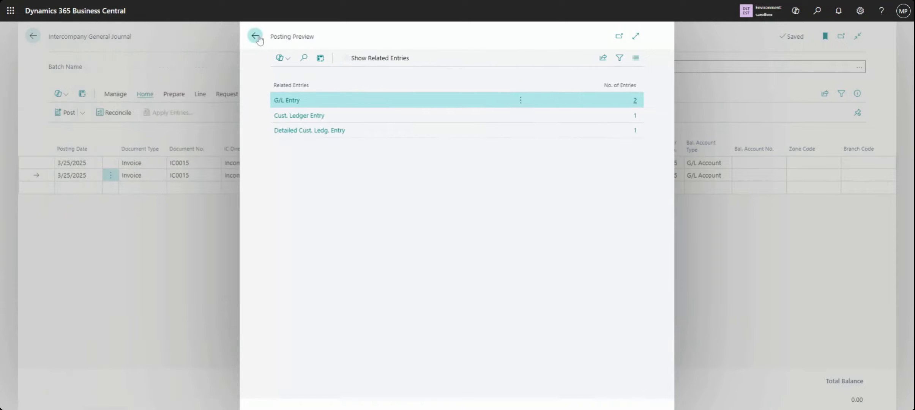
Check the customer ledger entry and the detailed customer ledger entry in the posting preview, and close the preview
left_click(313, 118)
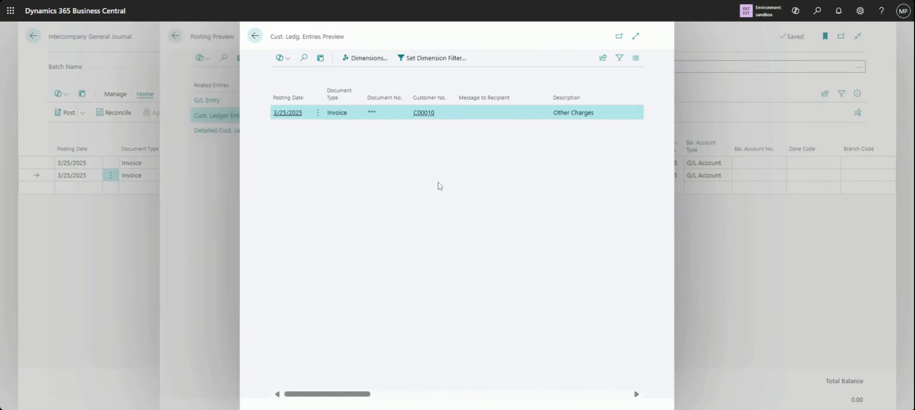
left_click(255, 36)
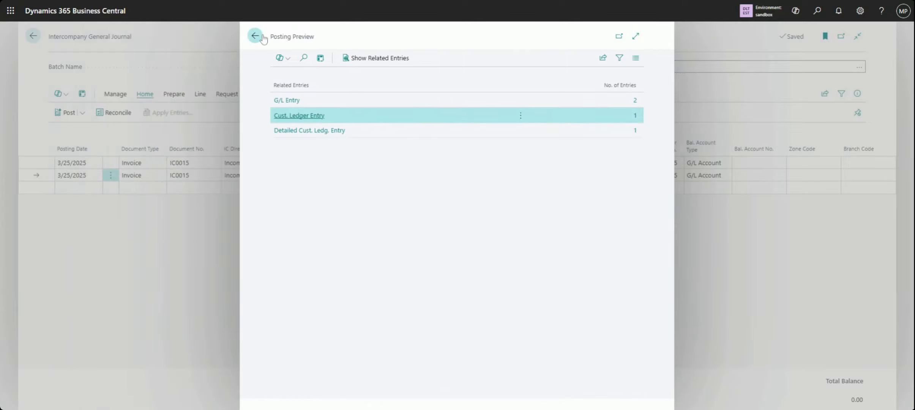
left_click(300, 131)
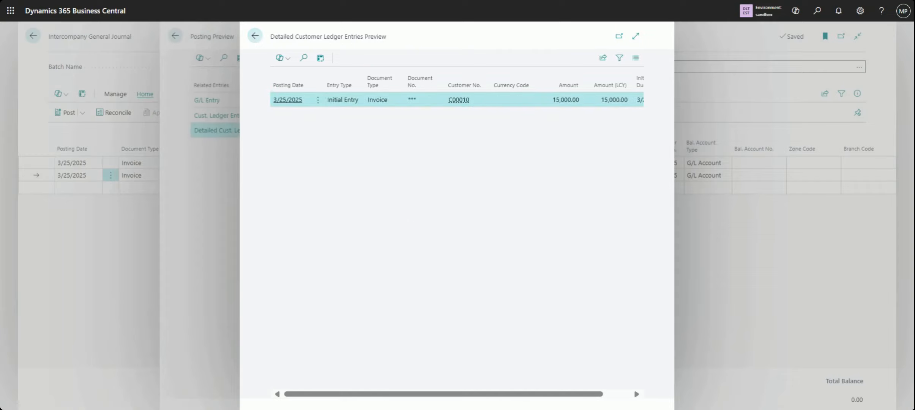
left_click(624, 394)
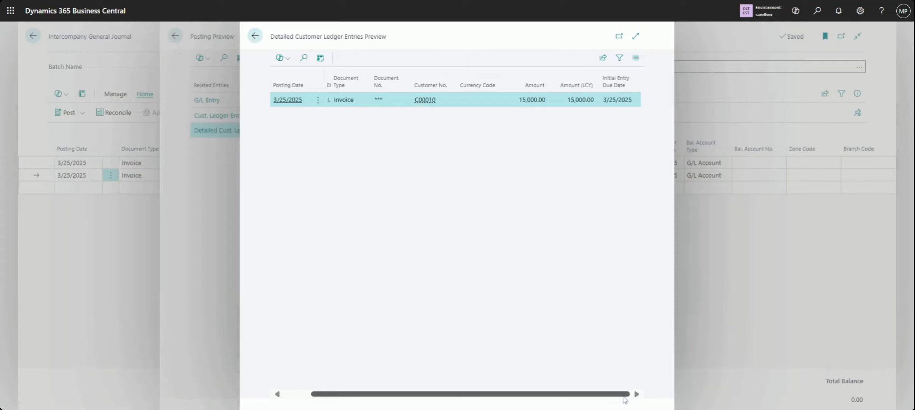
left_click(293, 394)
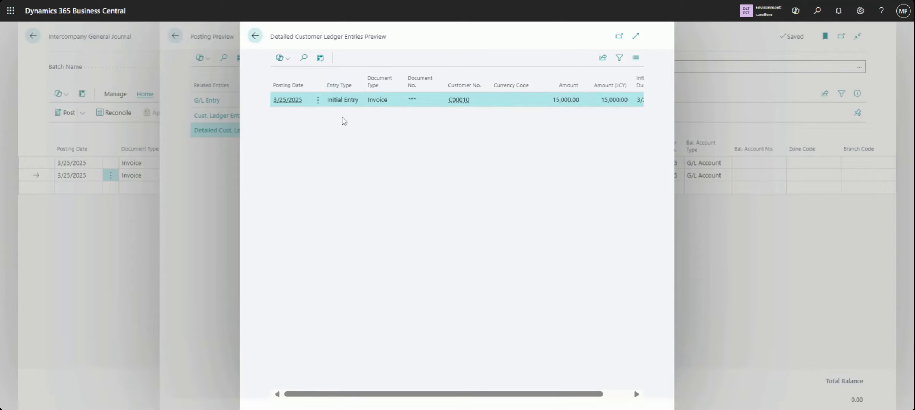
left_click(254, 36)
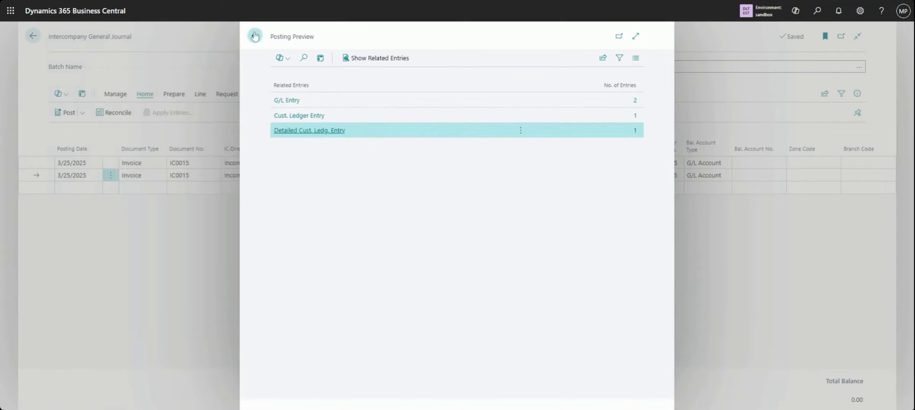
left_click(254, 36)
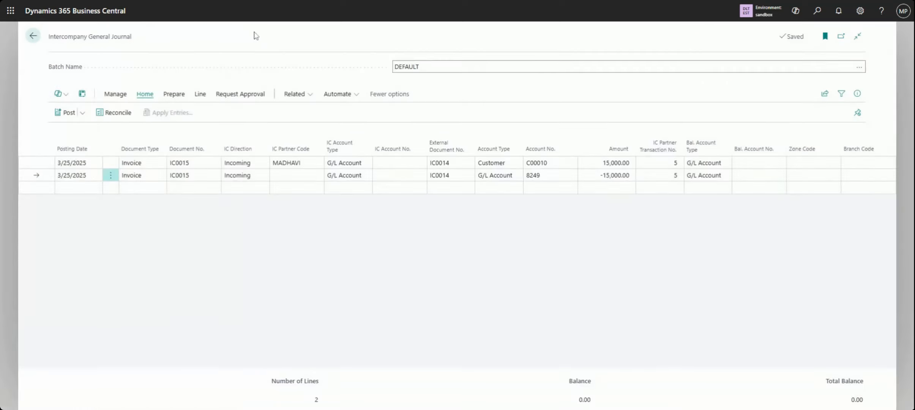
Post and print the incoming invoice lines of the DEFAULT batch and leave the Intercompany General Journal
left_click(82, 115)
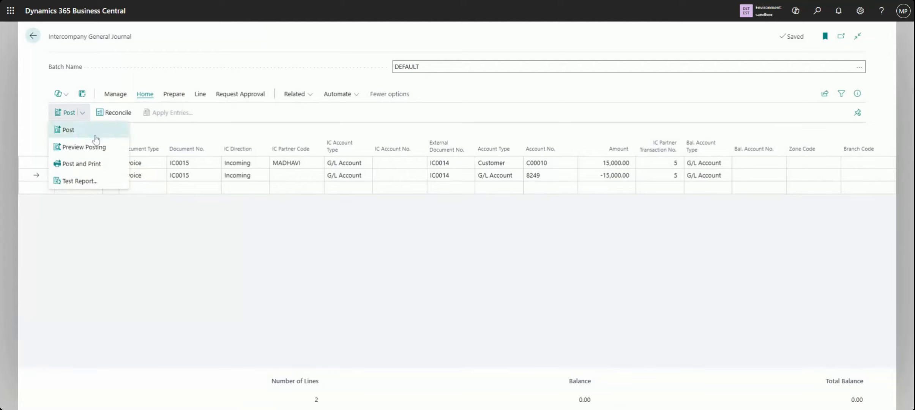
left_click(110, 166)
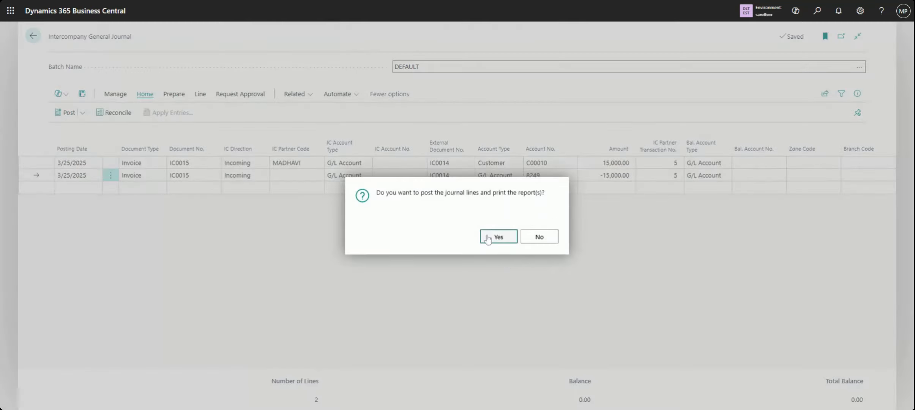
left_click(498, 237)
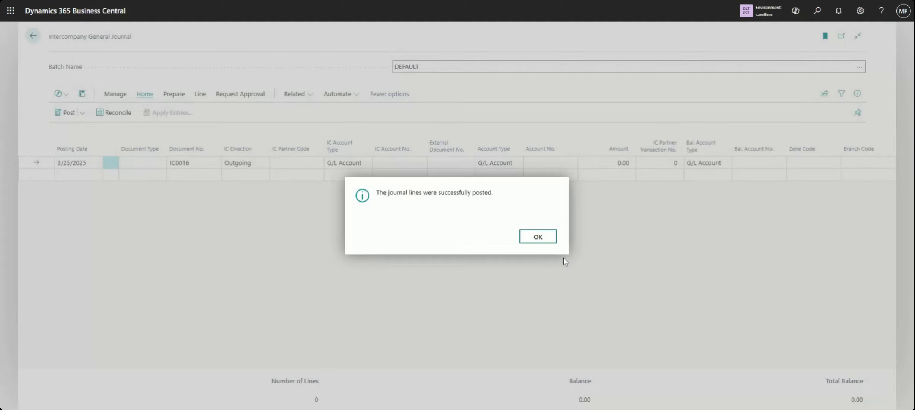
left_click(545, 241)
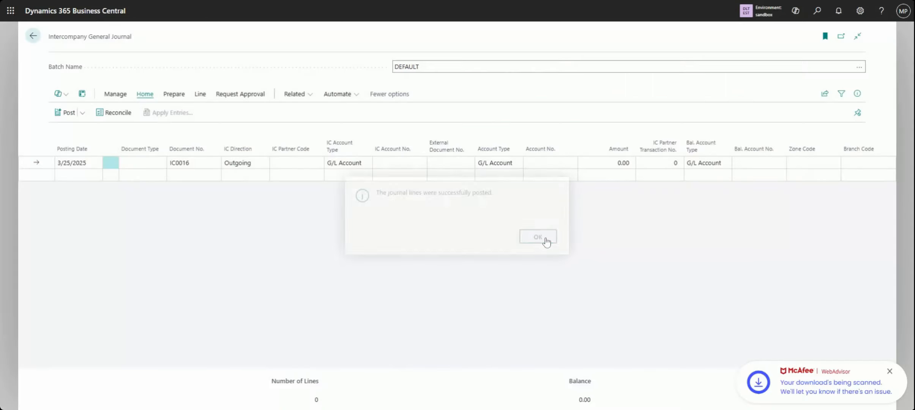
left_click(34, 36)
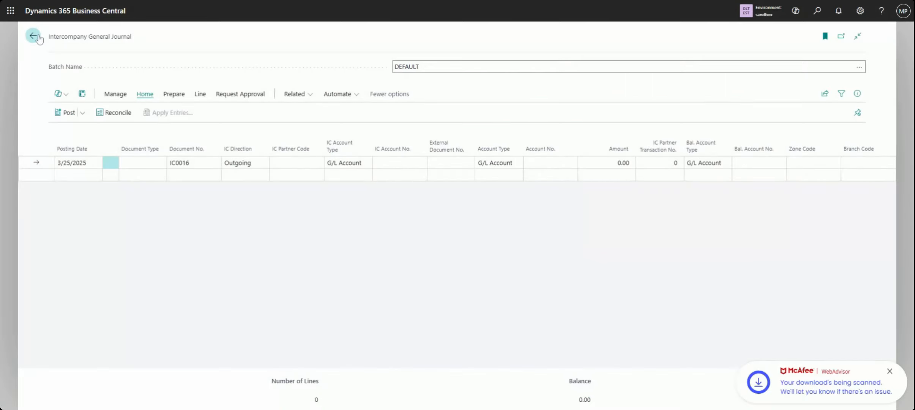
Search for "handled", open Handled Intercompany Inbox Transactions, and review the columns of the 3/25/2025 invoice transaction
left_click(817, 11)
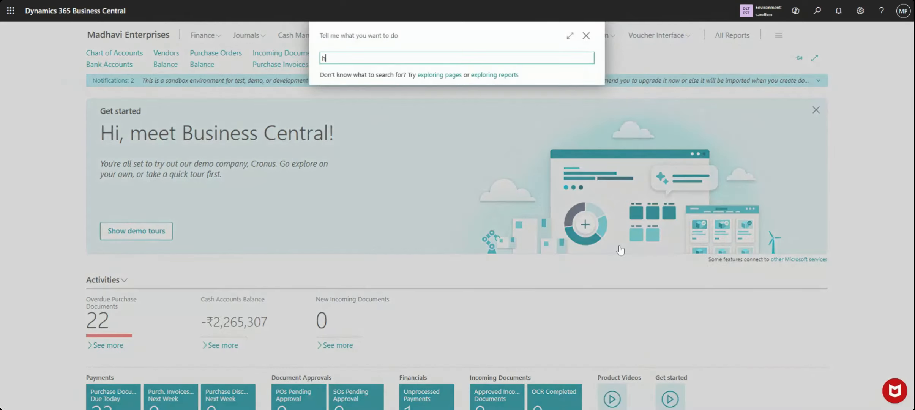
type("handled")
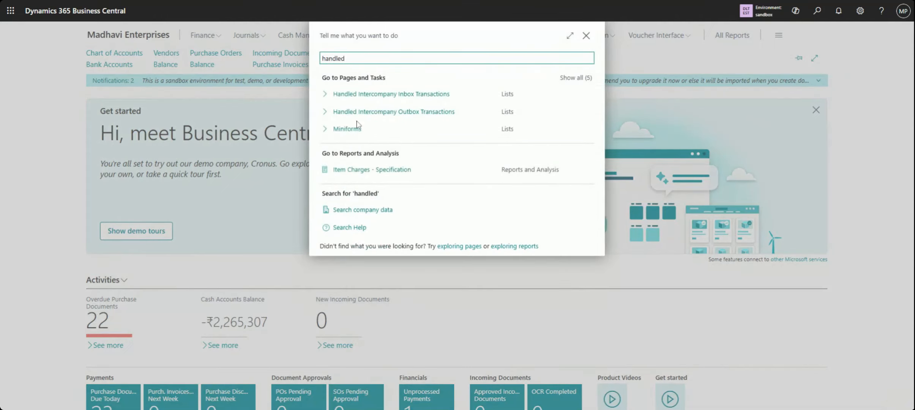
left_click(440, 103)
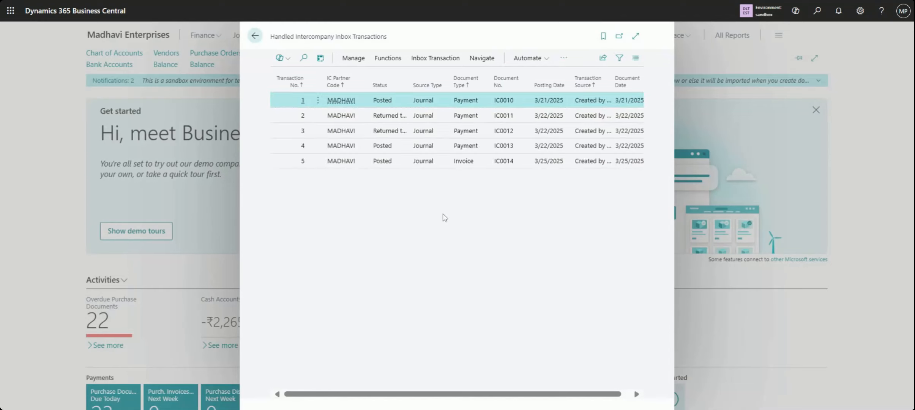
left_click(526, 164)
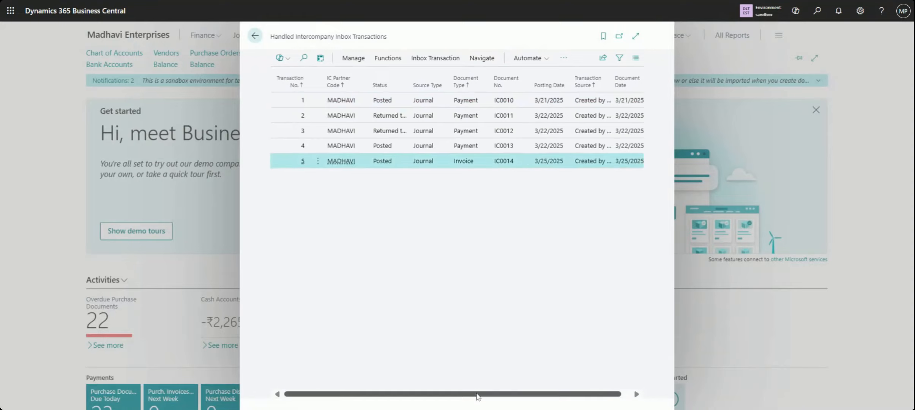
left_click_drag(478, 399, 537, 400)
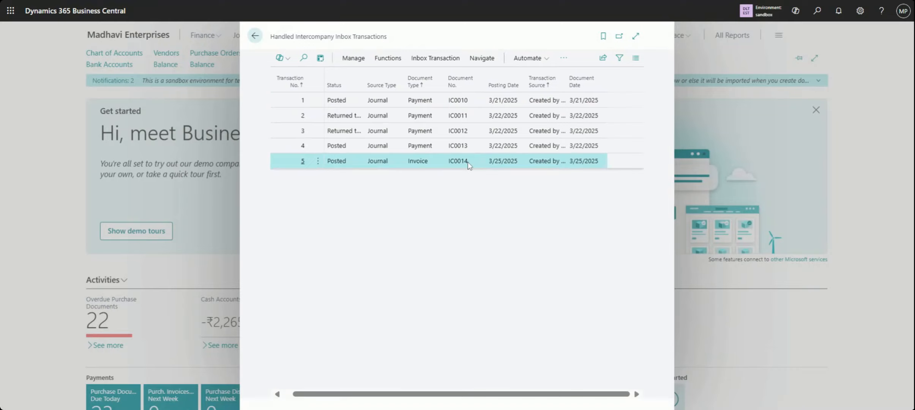
left_click_drag(491, 399, 358, 399)
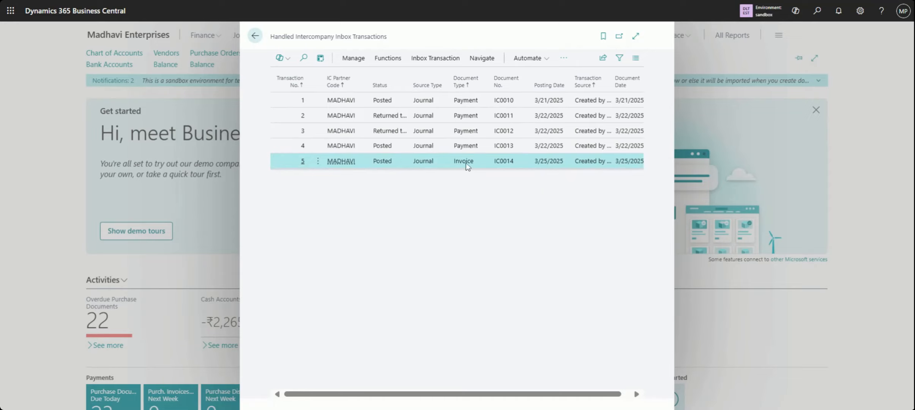
View the detail lines of the 3/25/2025 invoice inbox transaction, and close the lines and the handled inbox list
left_click(443, 62)
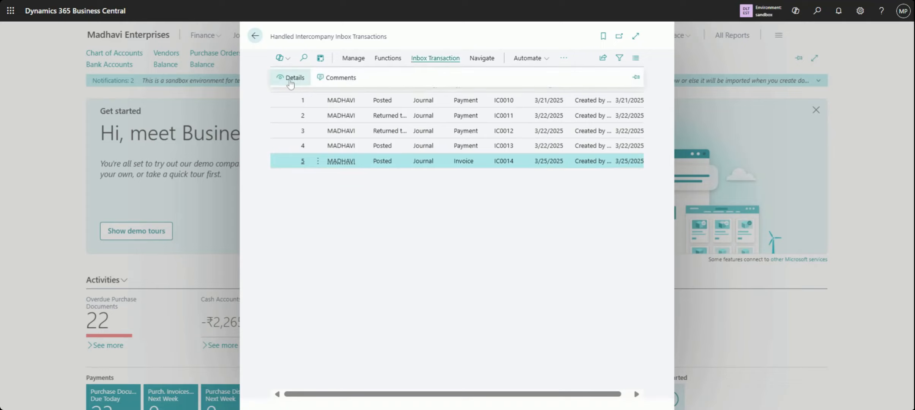
left_click(289, 82)
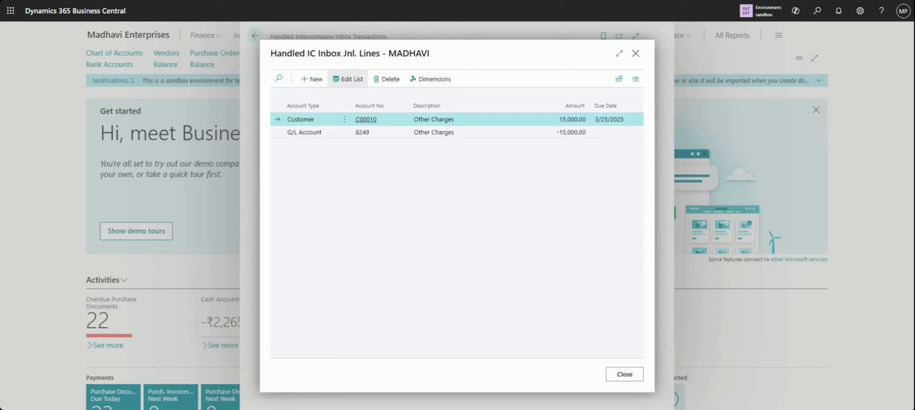
left_click(490, 137)
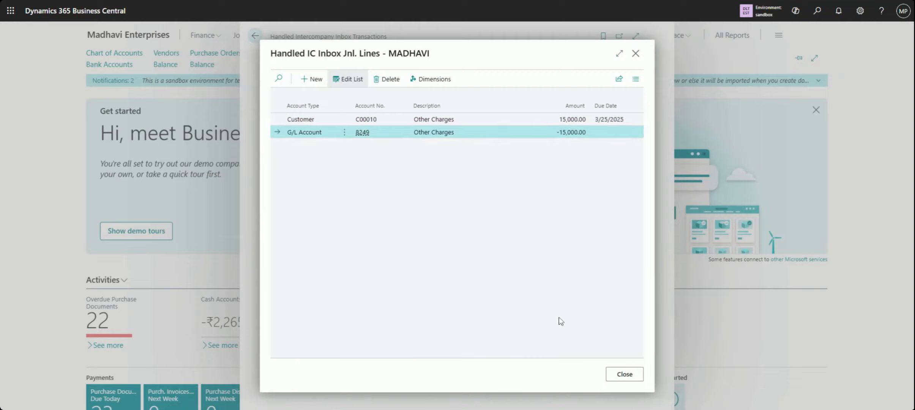
left_click(624, 374)
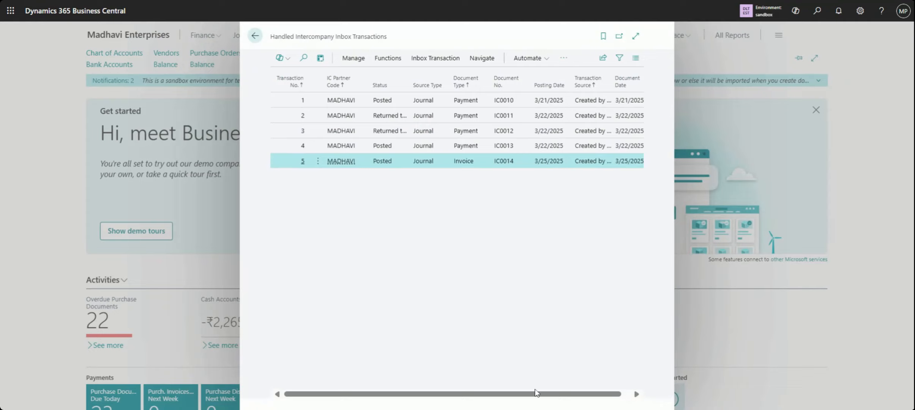
left_click_drag(536, 393, 501, 388)
left_click(255, 37)
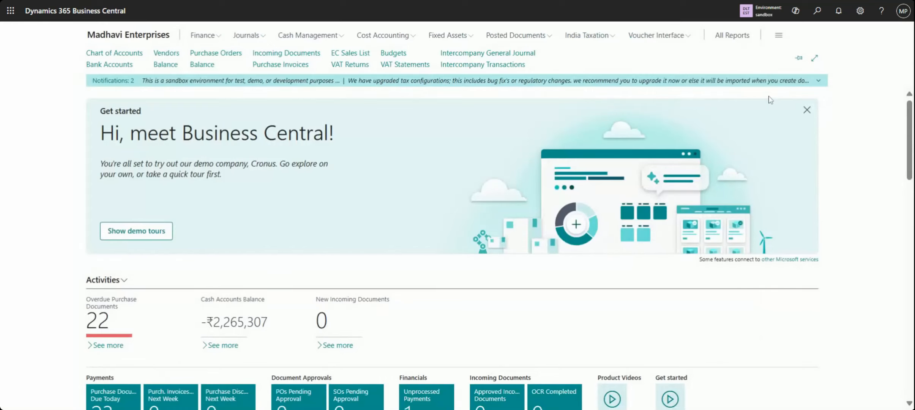
Search for "handl" and open Handled Intercompany Outbox Transactions to review the listed transactions
left_click(818, 11)
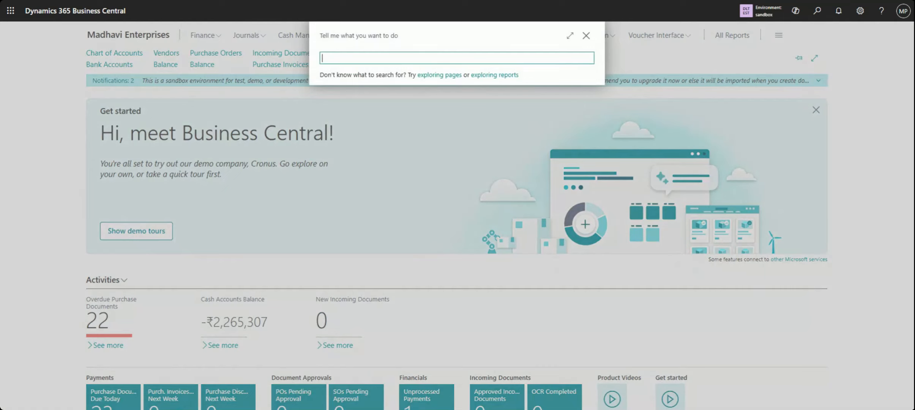
type("handl")
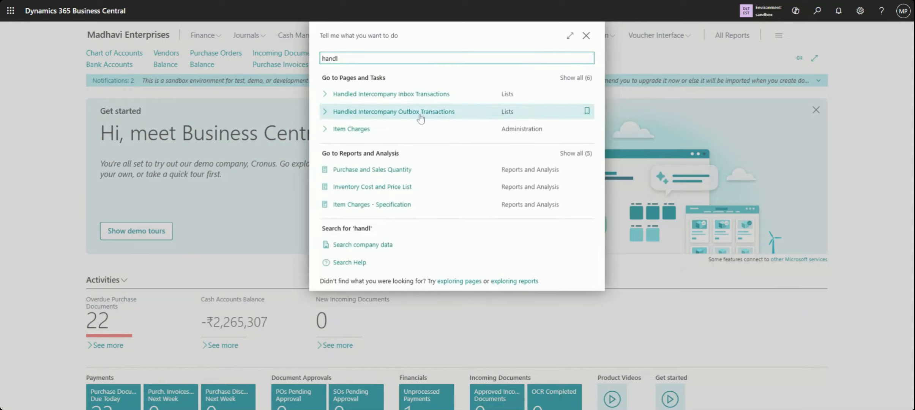
left_click(420, 115)
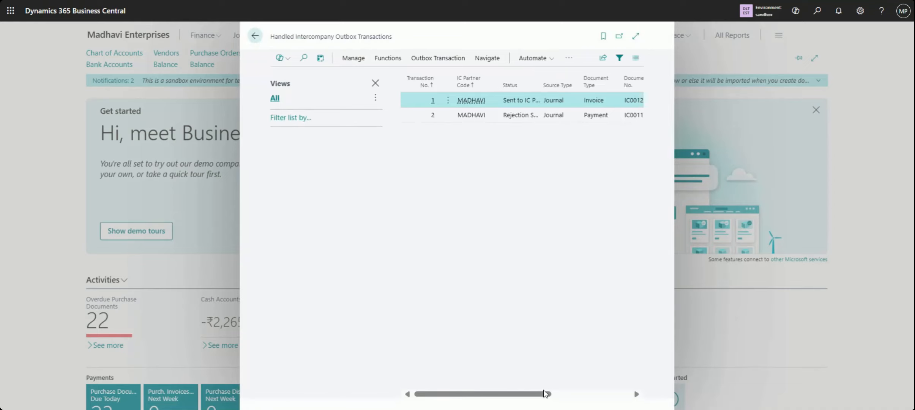
mouse_move(546, 399)
left_mouse_down()
mouse_move(594, 400)
mouse_move(548, 399)
left_mouse_up()
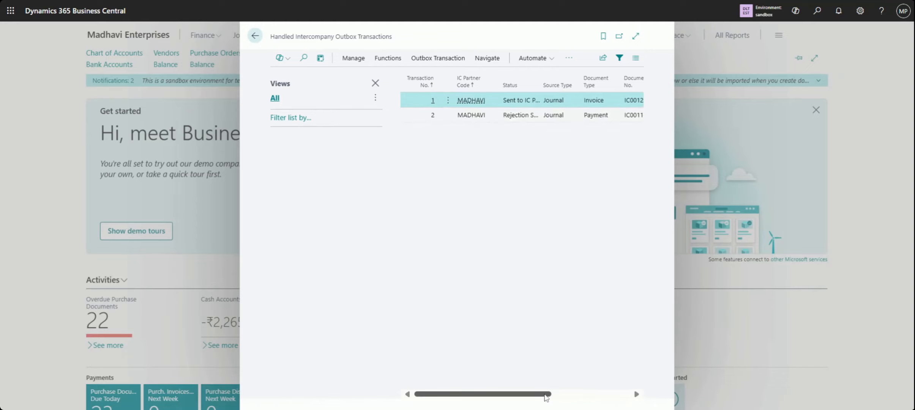
Hide the views pane, view the detail lines of the 3/22/2025 invoice outbox transaction, and close the lines and the handled outbox list
mouse_move(546, 396)
left_mouse_down()
mouse_move(653, 392)
mouse_move(546, 396)
left_mouse_up()
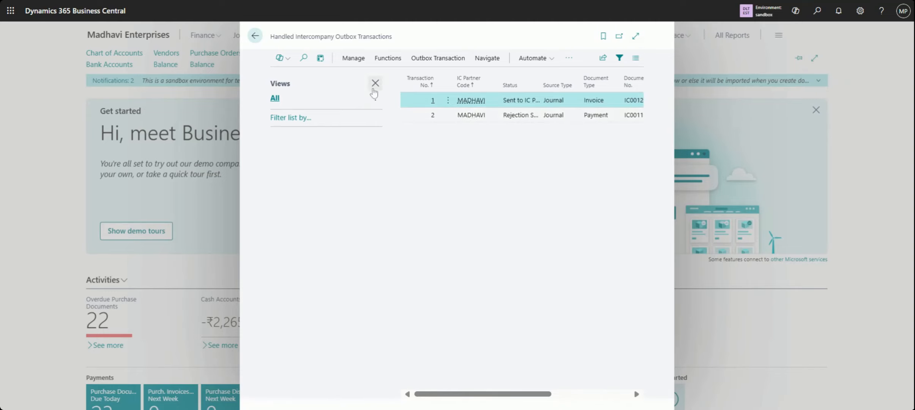
left_click(374, 89)
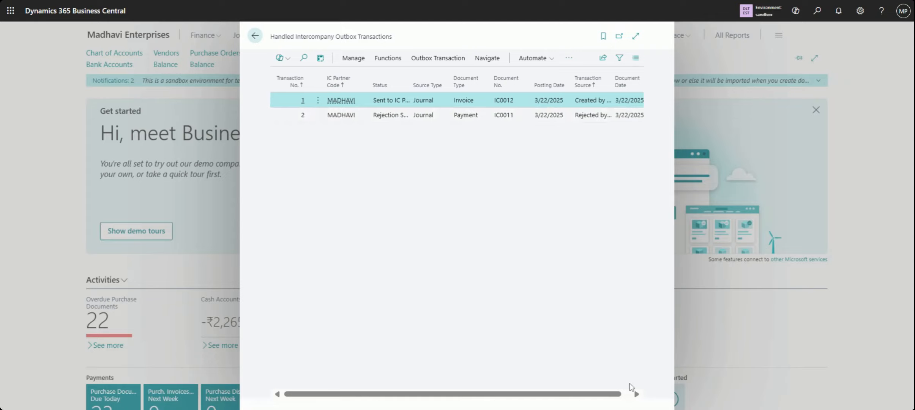
left_click(630, 395)
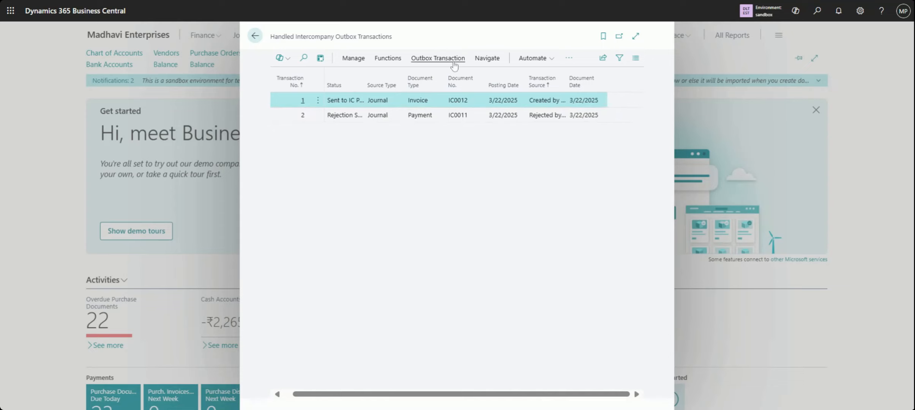
left_click(437, 58)
left_click(292, 78)
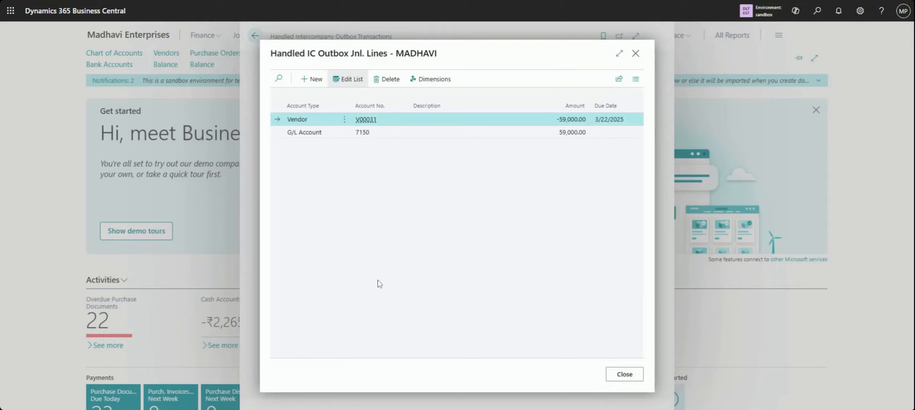
left_click(618, 373)
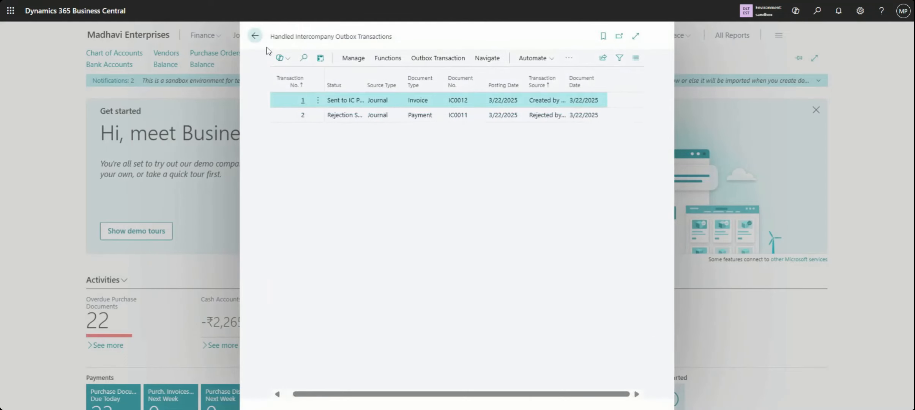
left_click(259, 41)
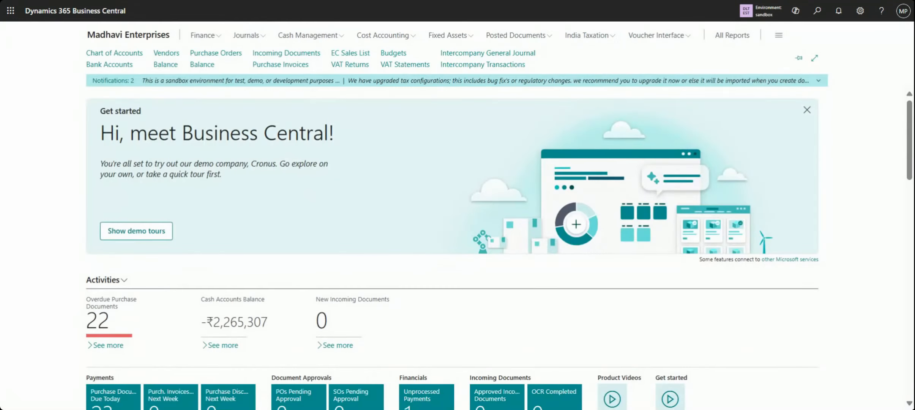
Search for "intercompany", show all matching pages, and open Handled Intercompany Inbox Transactions
left_click(816, 12)
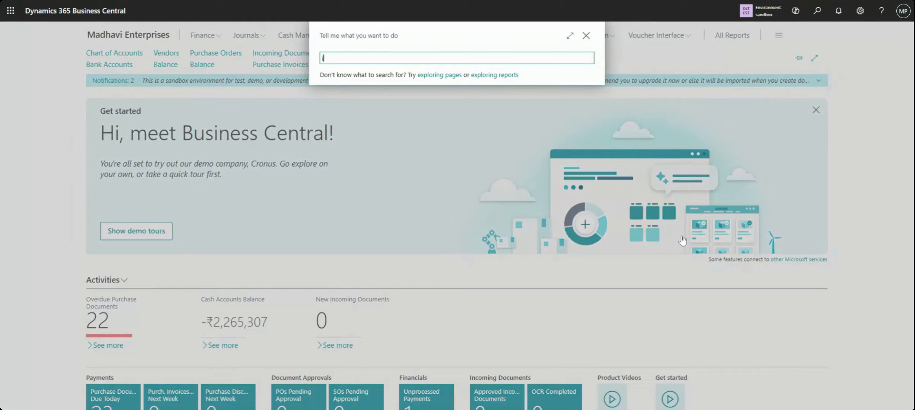
type("intercompany")
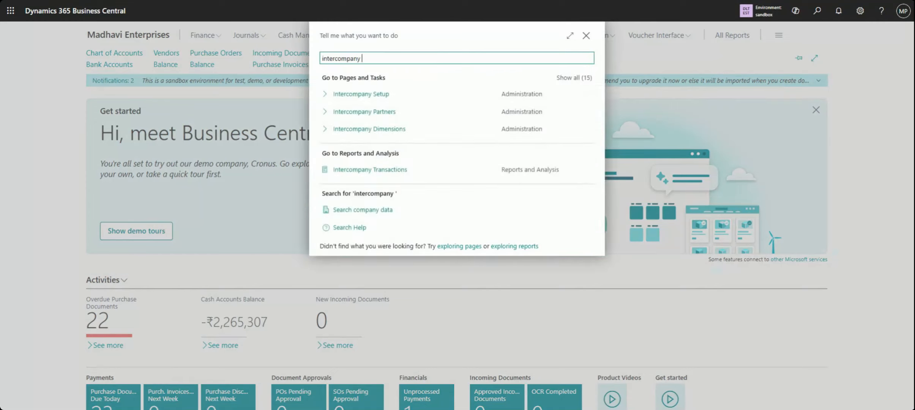
left_click(573, 79)
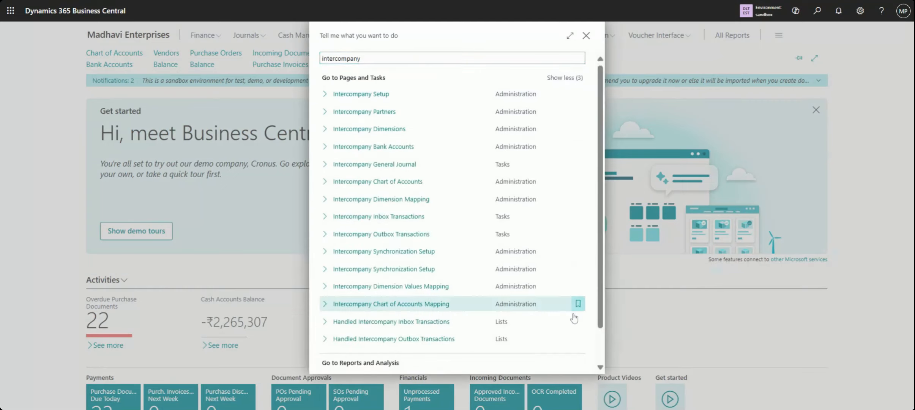
left_click(392, 322)
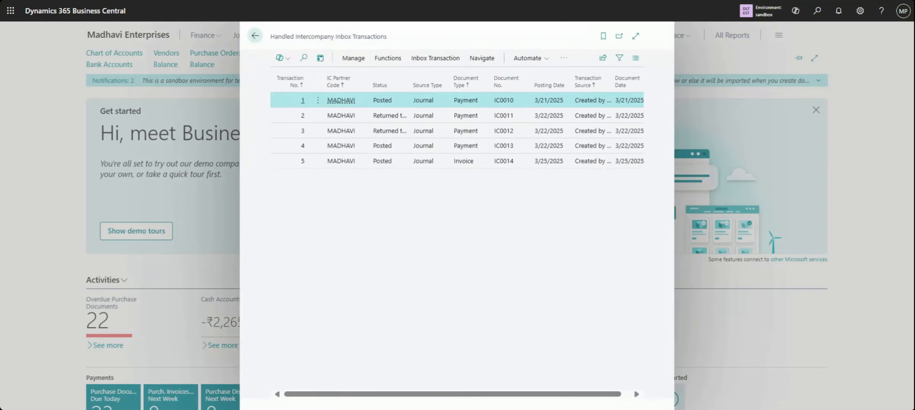
Select the 3/25/2025 invoice inbox transaction, review its columns and journal detail lines, and close the lines
left_click(522, 166)
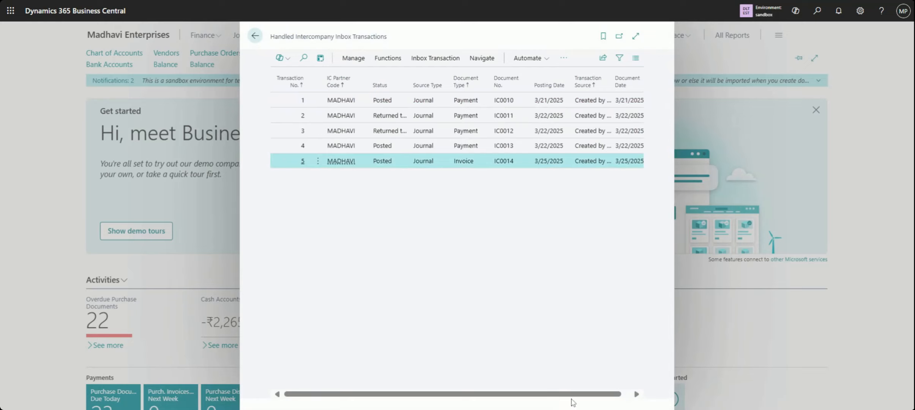
left_click_drag(584, 394, 605, 392)
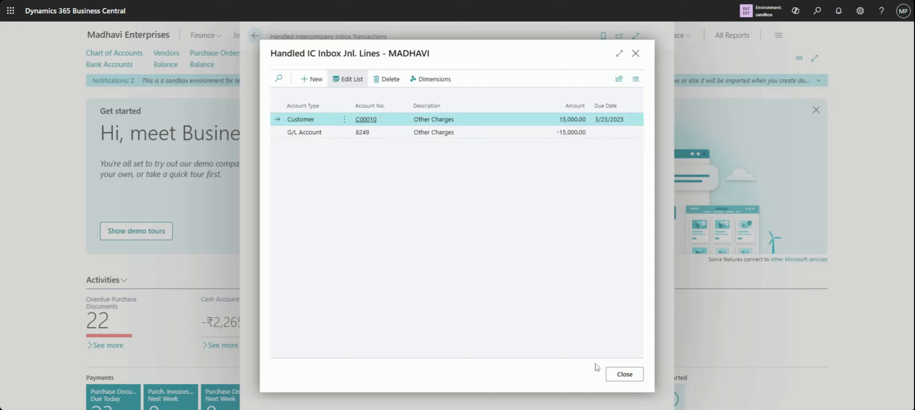
left_click(625, 376)
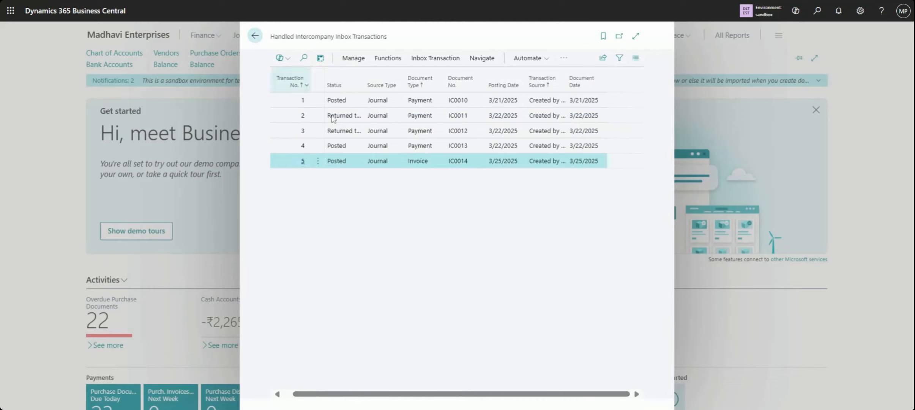
Reopen and close the detail lines of the 3/25/2025 invoice, recheck the list columns, and leave the handled inbox list
left_click(437, 60)
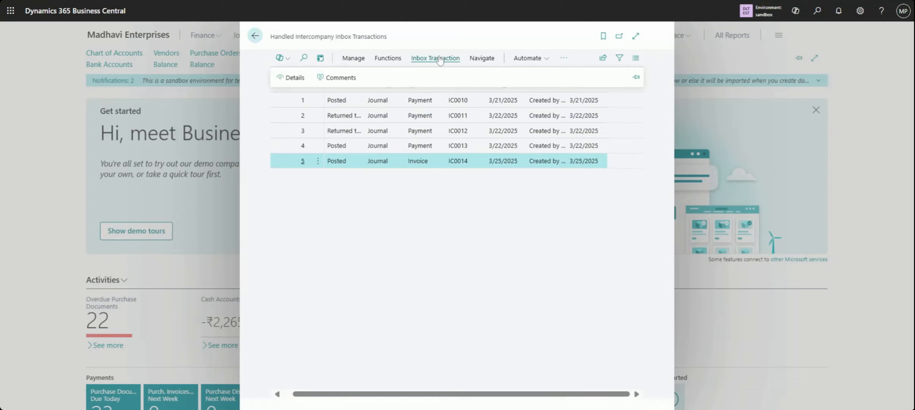
left_click(293, 80)
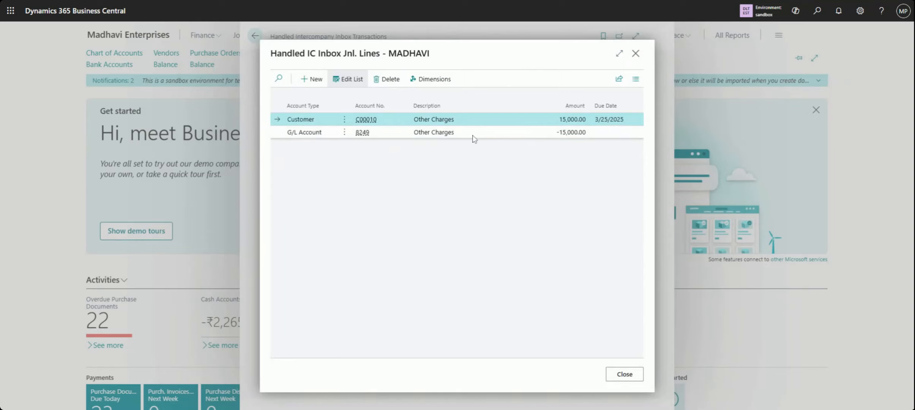
left_click(616, 376)
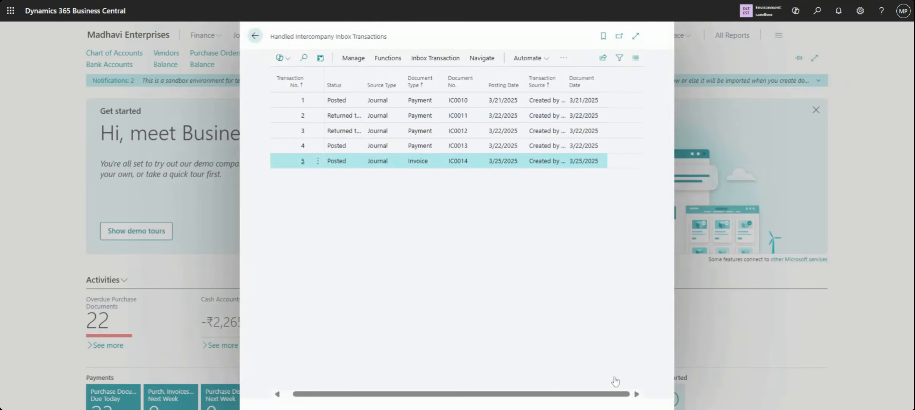
left_click_drag(461, 394, 354, 395)
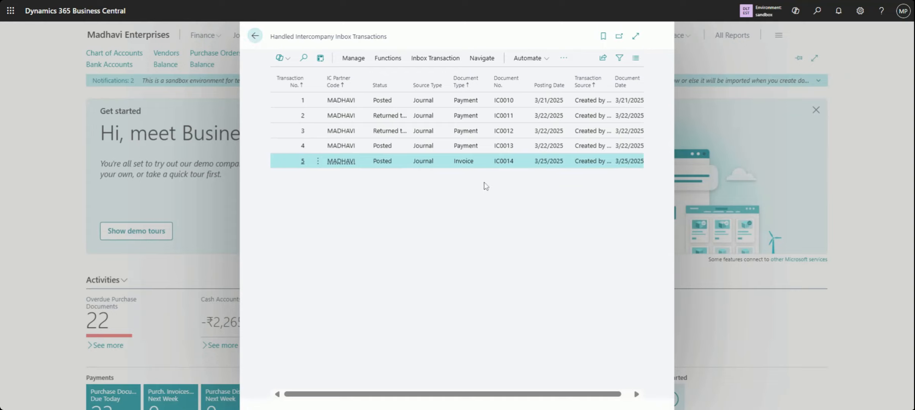
left_click_drag(502, 394, 472, 392)
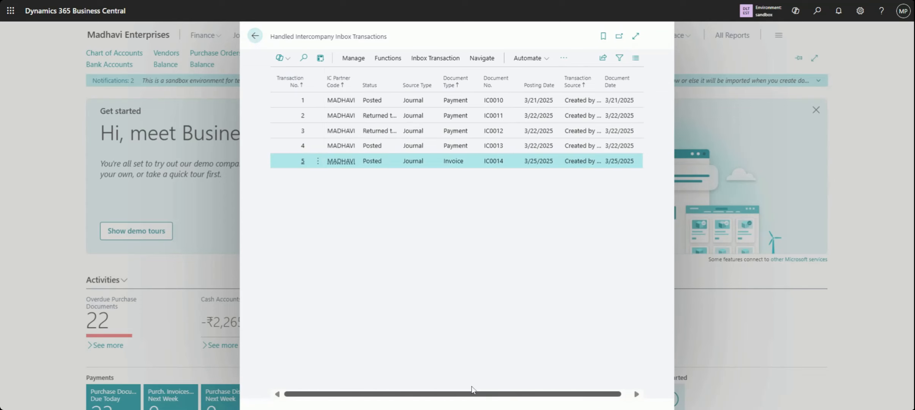
left_click(254, 42)
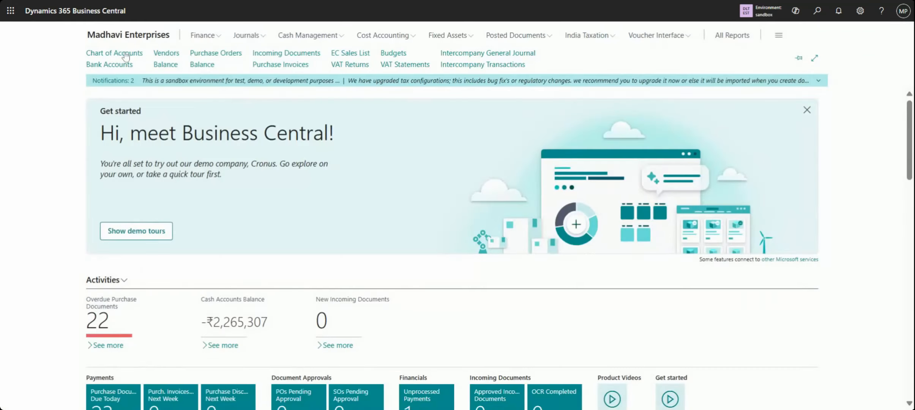
Open the Chart of Accounts, search for "other ch", and view the Other Charges account card
left_click(125, 57)
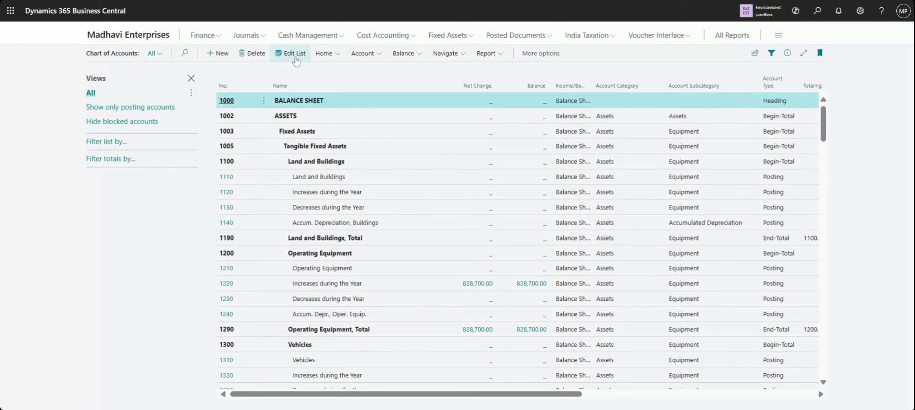
left_click(185, 53)
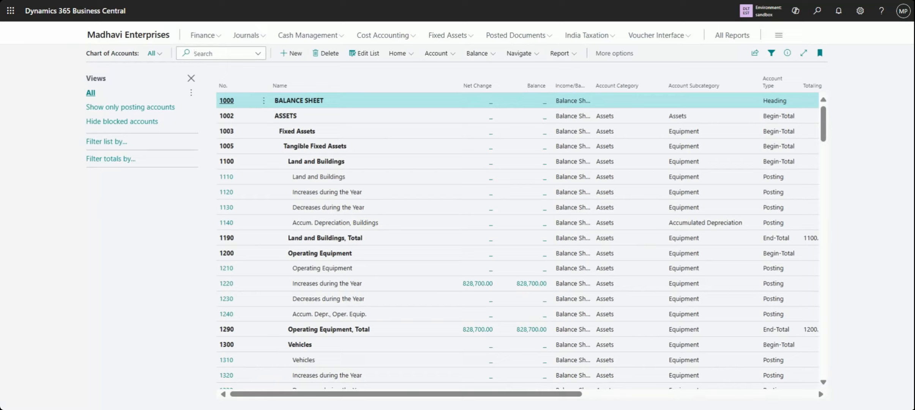
type("other ch")
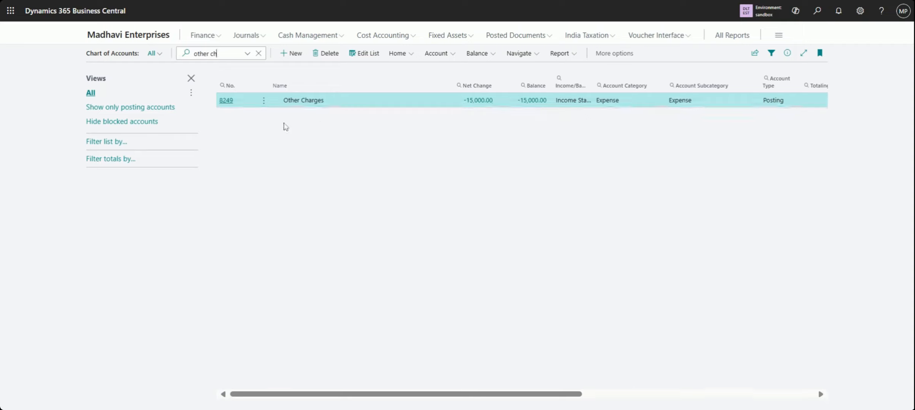
left_click(264, 101)
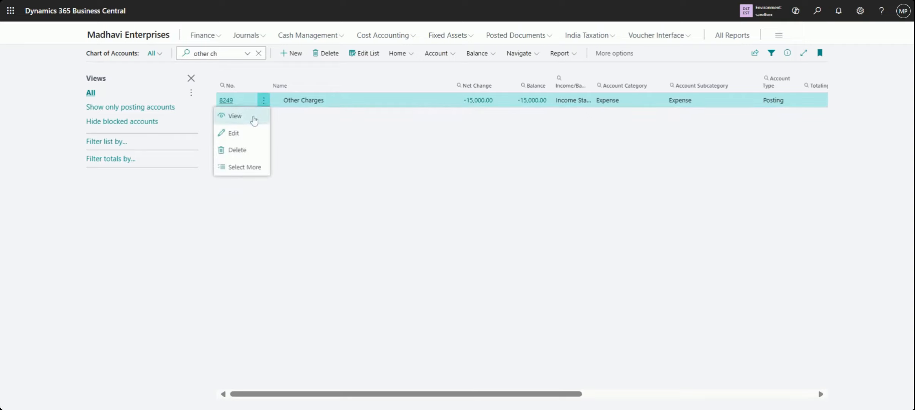
left_click(253, 116)
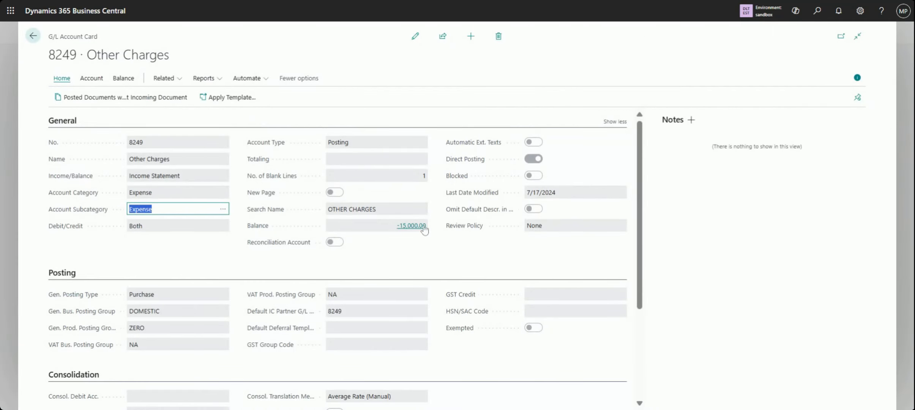
Make the Other Charges card editable and inspect the Default IC Partner G/L Account choices without changing the selection
mouse_move(259, 232)
mouse_move(268, 321)
left_click(421, 35)
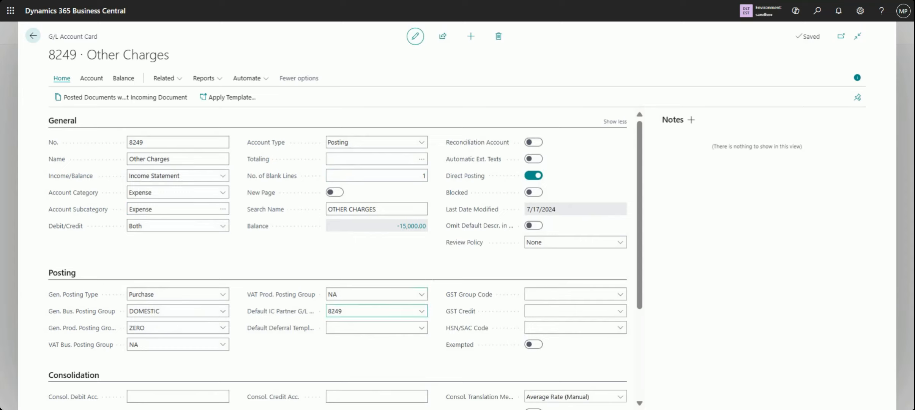
left_click(374, 311)
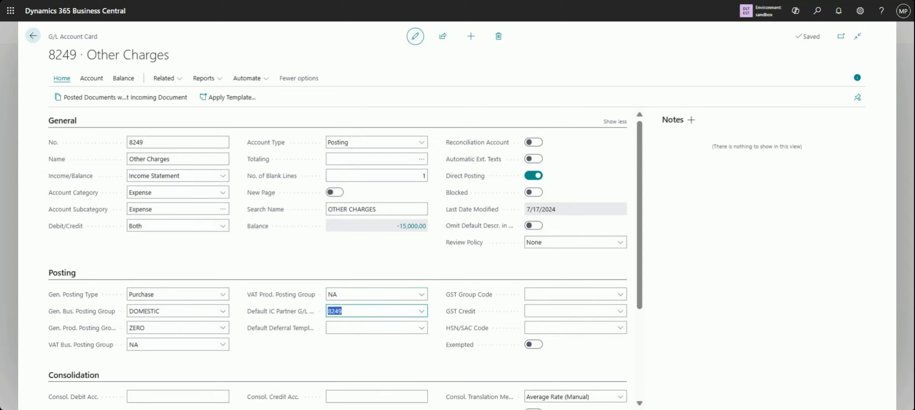
left_click(421, 312)
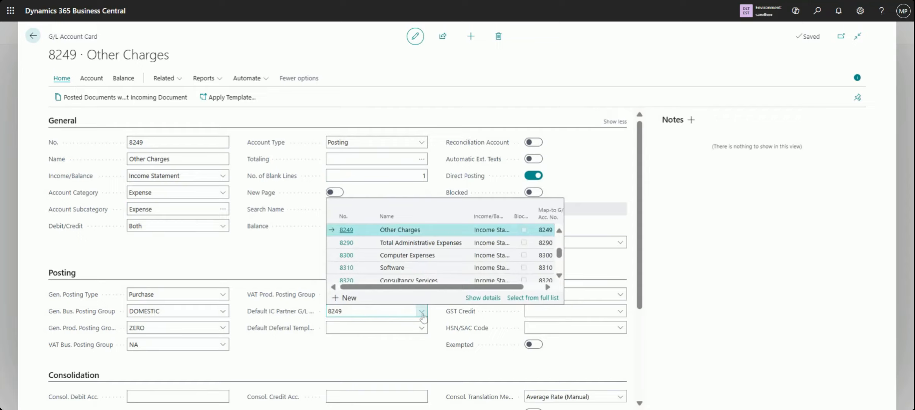
left_click(288, 261)
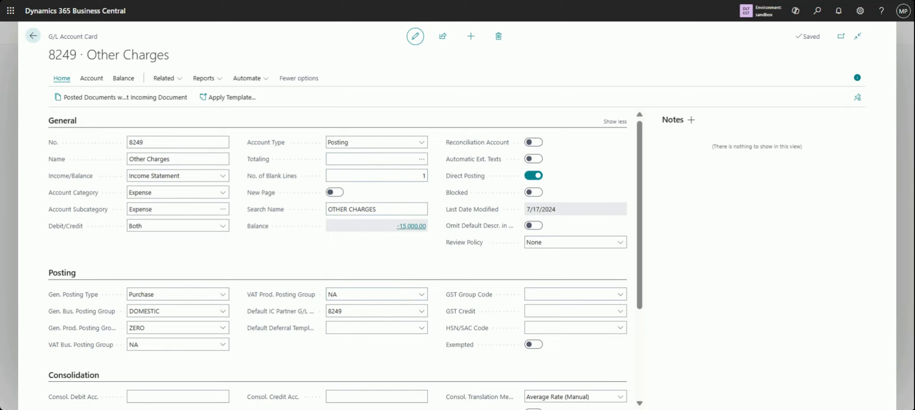
Open the Other Charges balance entries, preview the posted voucher of the 3/25/2025 invoice, and return to the Chart of Accounts
left_click(414, 227)
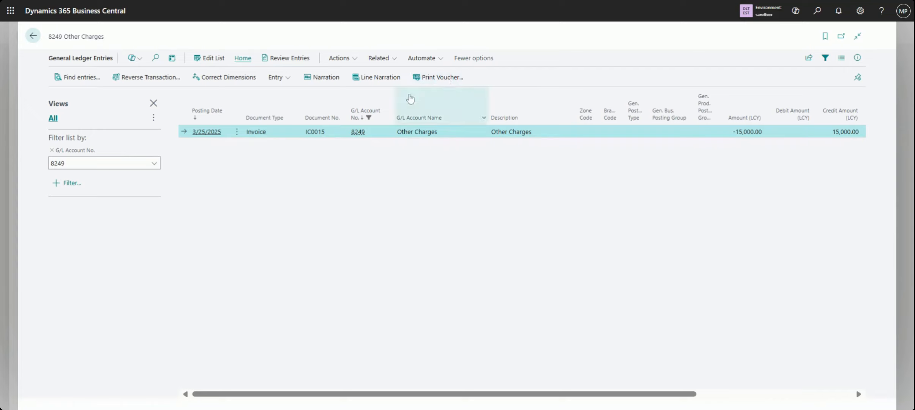
left_click(453, 78)
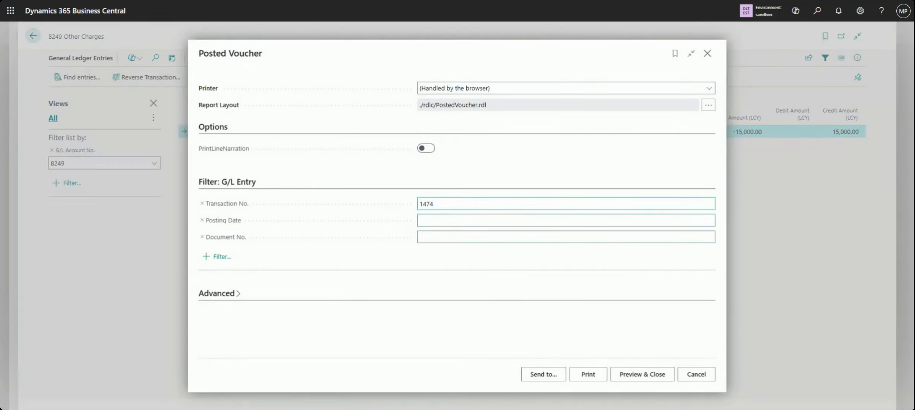
left_click(650, 379)
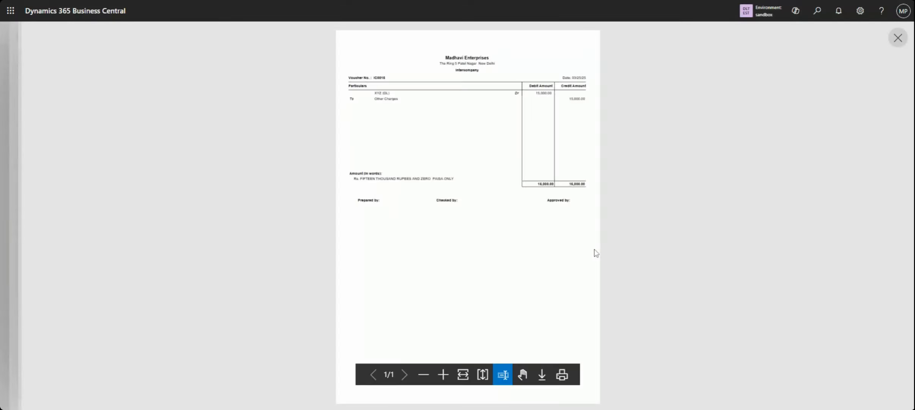
left_click(443, 375)
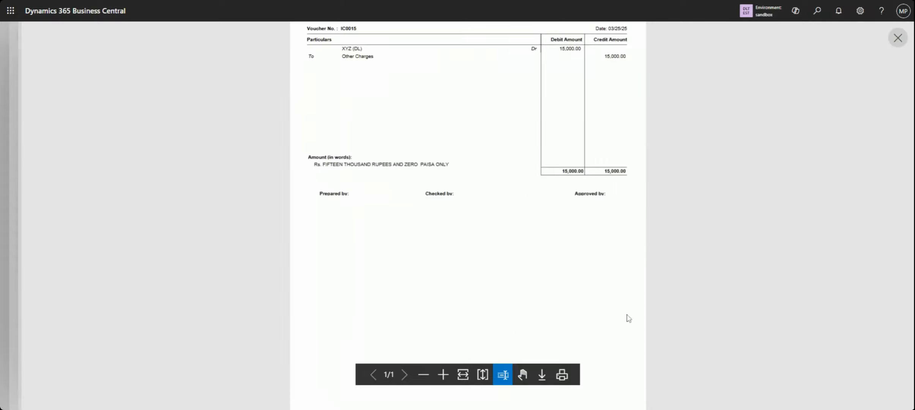
scroll(629, 318, "up", 2)
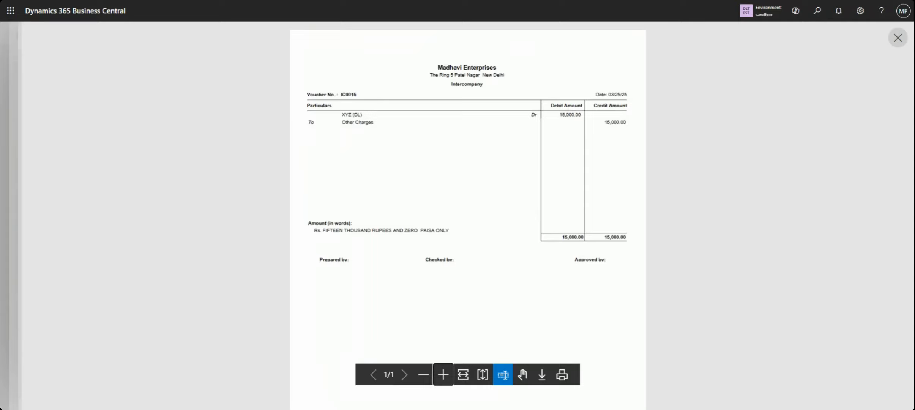
left_click(898, 45)
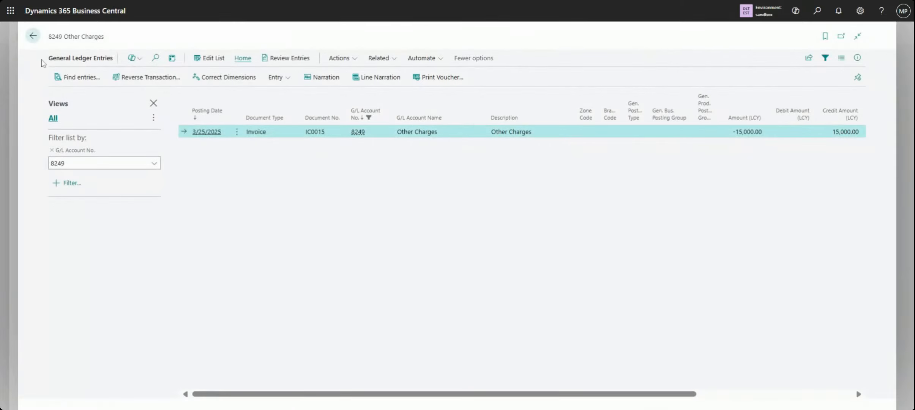
left_click(34, 36)
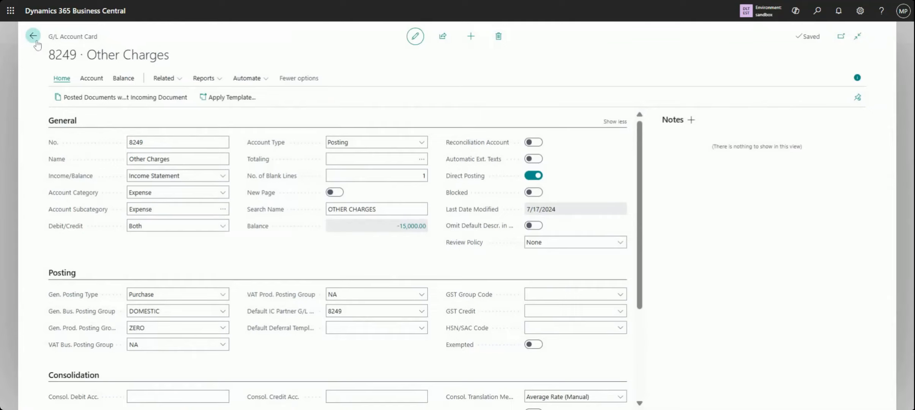
left_click(33, 36)
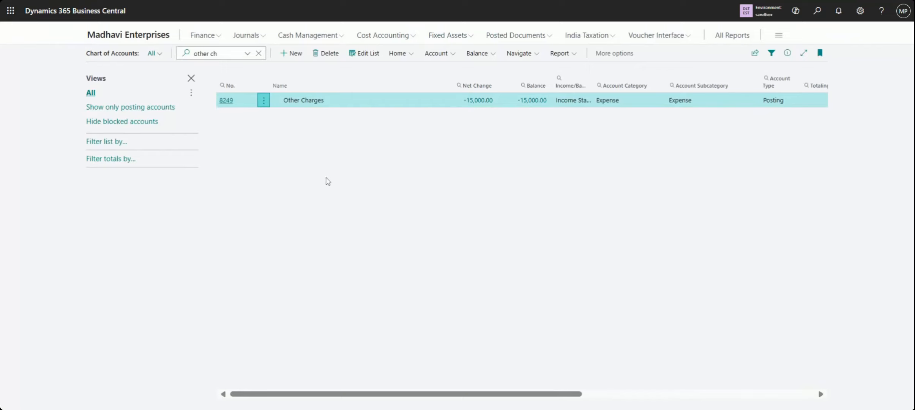
Open the Intercompany General Journal from the Madhavi Enterprises home page and set the 3/25/2025 line's document type to Payment
left_click(119, 35)
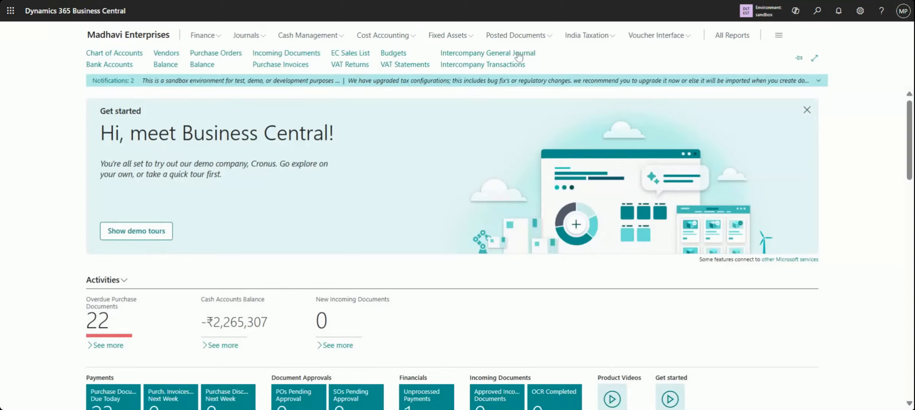
left_click(519, 53)
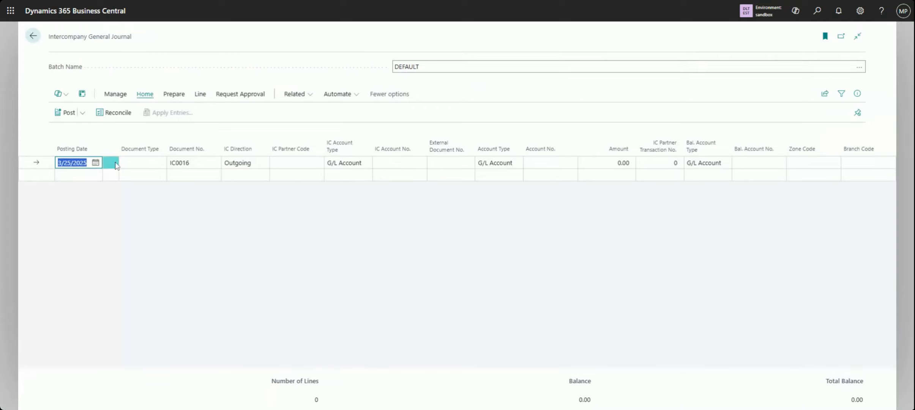
left_click(82, 174)
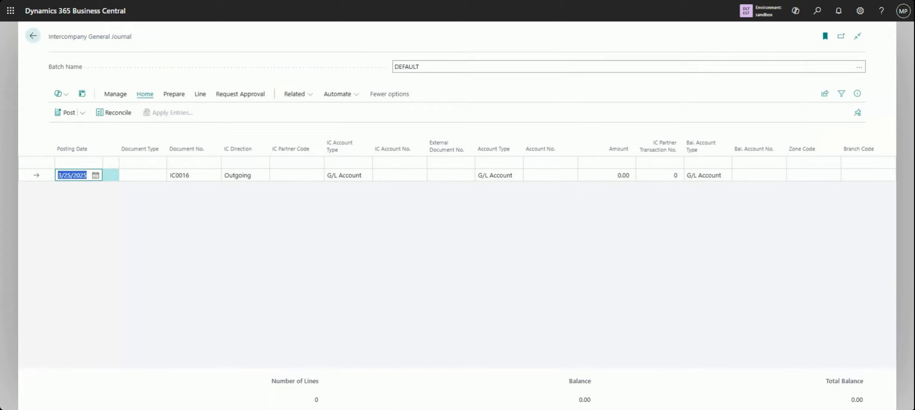
left_click(88, 162)
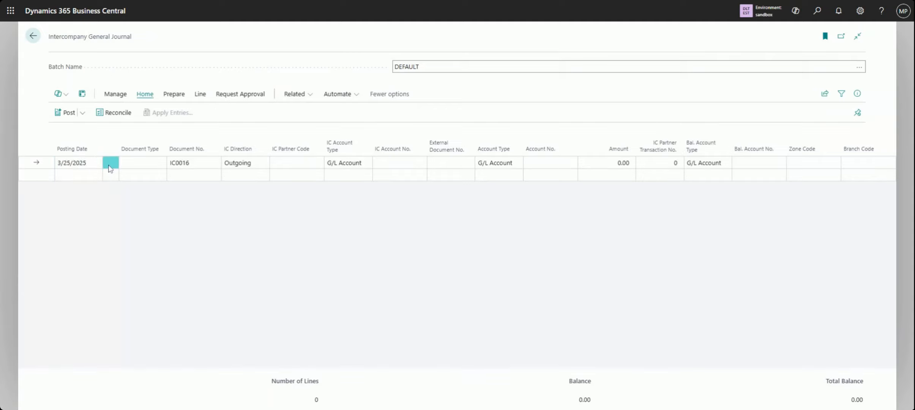
left_click(141, 166)
left_click(364, 167)
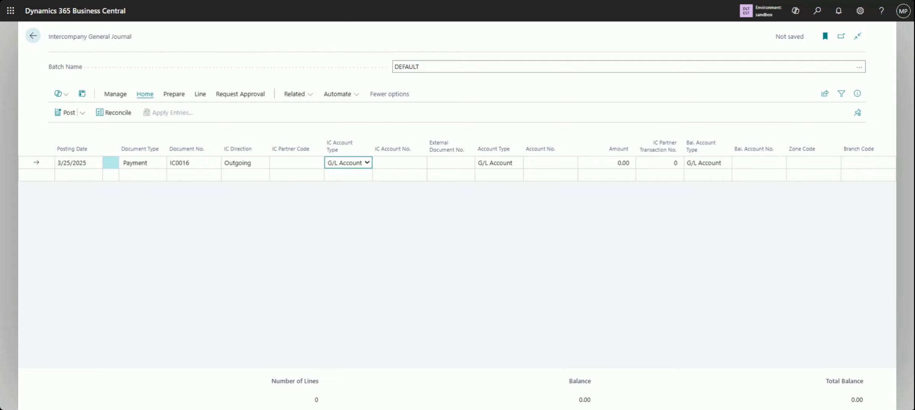
Check the IC Account No. choices of the payment line and set its account type to Vendor
key("Tab")
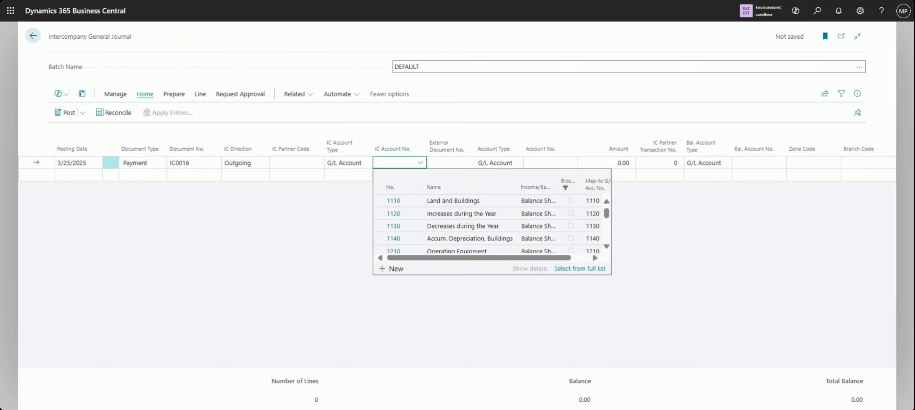
key("Escape")
left_click(353, 164)
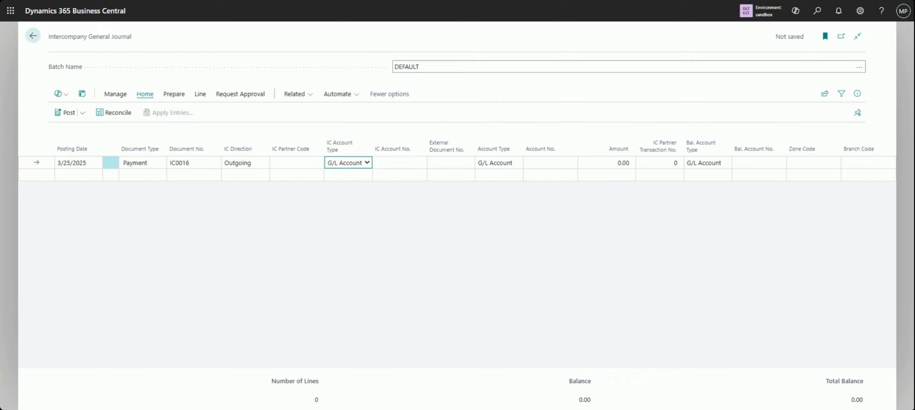
key("Tab")
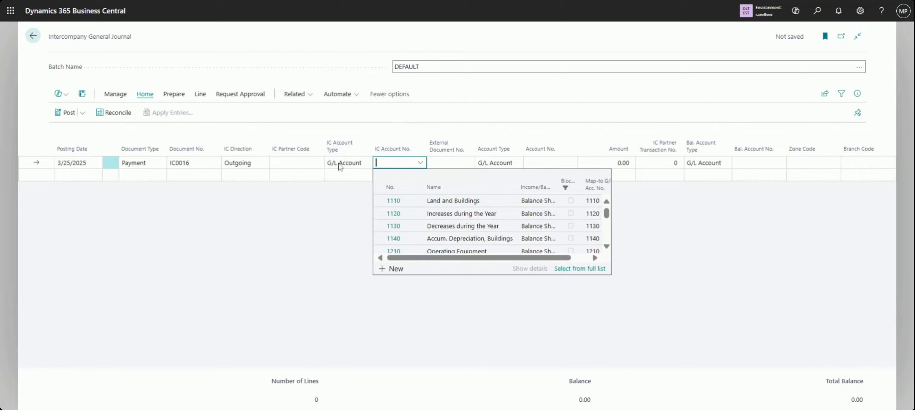
left_click(498, 163)
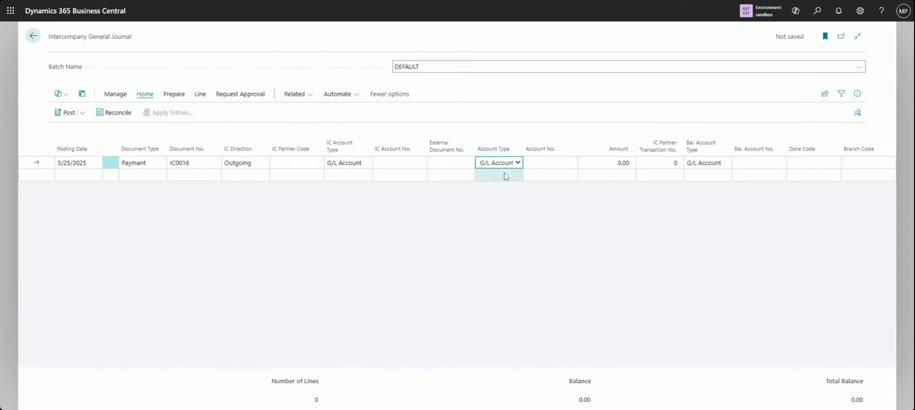
left_click(514, 204)
Search the line's vendor account choices for "xyz", clear the search, and browse the vendors without choosing one
left_click(543, 163)
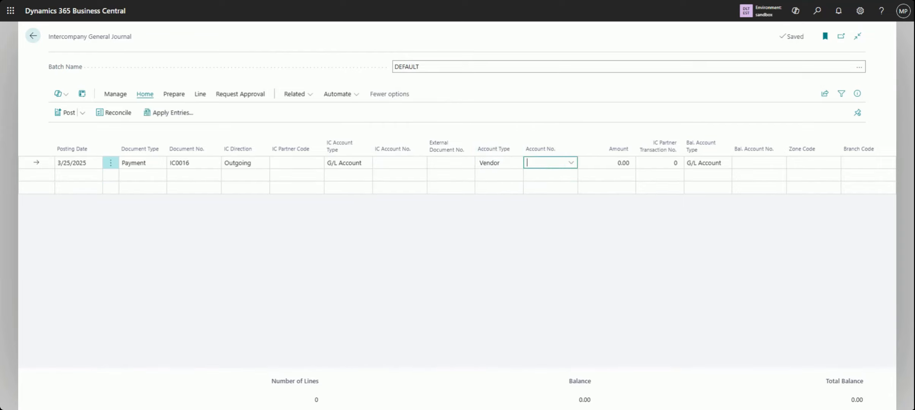
type("x")
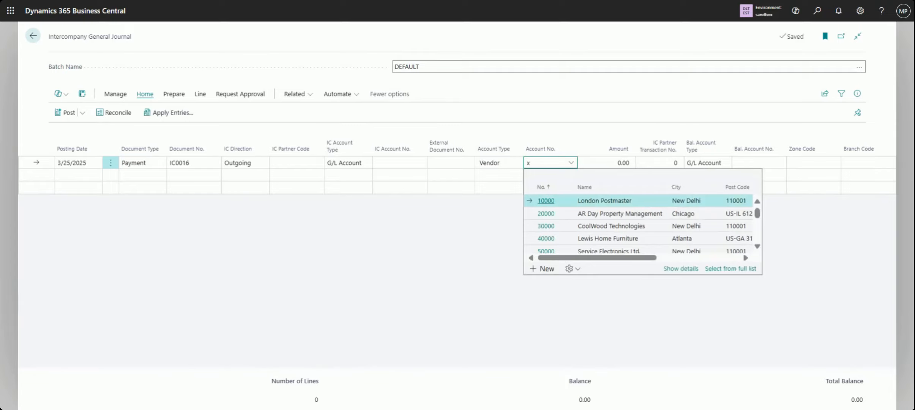
type("yz")
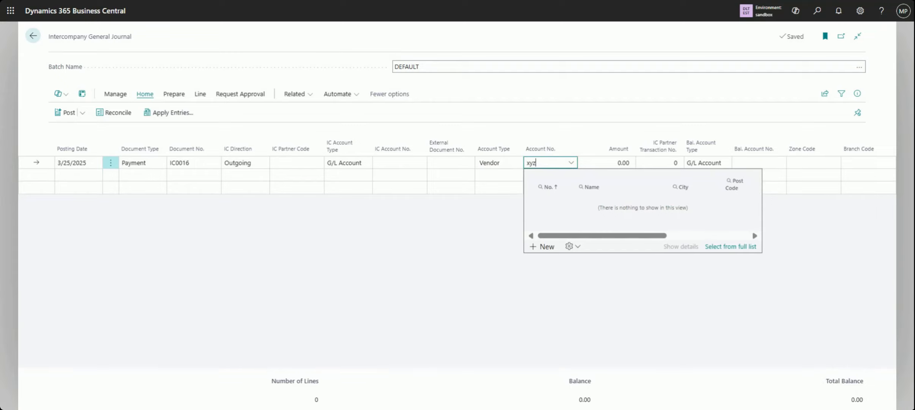
key("BackSpace")
key("BackSpace")
key("BackSpace")
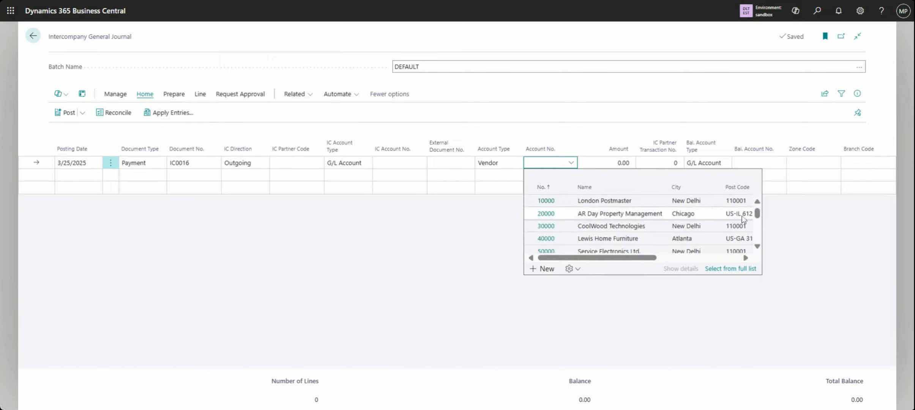
mouse_move(757, 218)
left_mouse_down()
mouse_move(760, 234)
mouse_move(755, 208)
left_mouse_up()
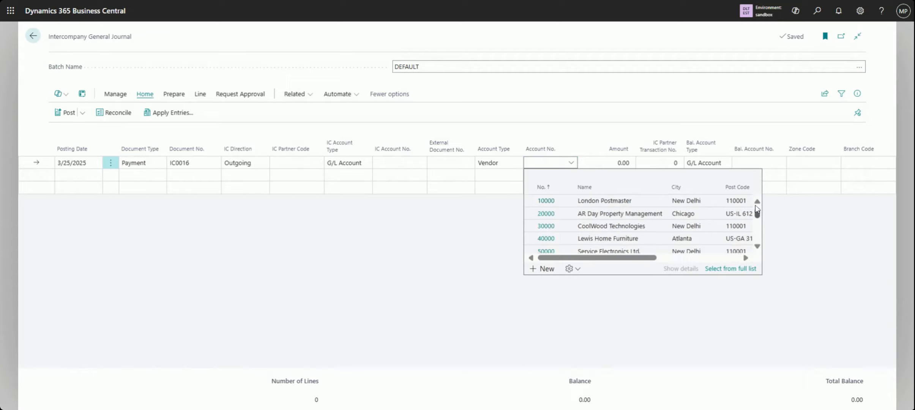
left_click(718, 316)
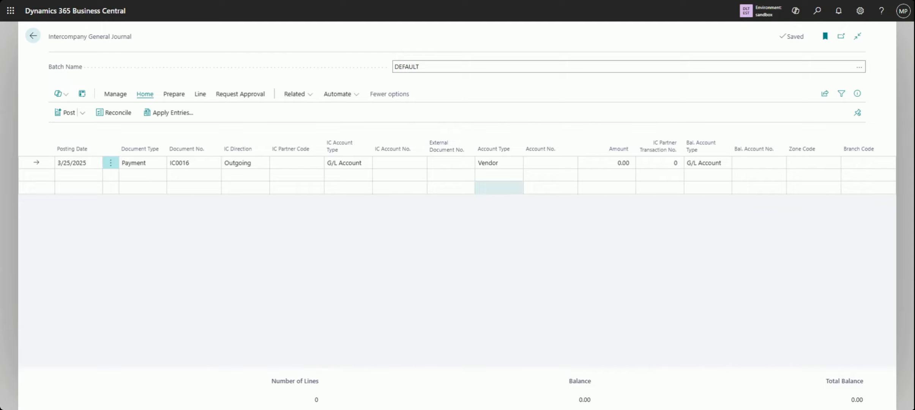
Find Reyan Enterprises (MH) with "re", choose it as the line's vendor account, and rename the vendor to XYZ (MH) on its card
left_click(571, 163)
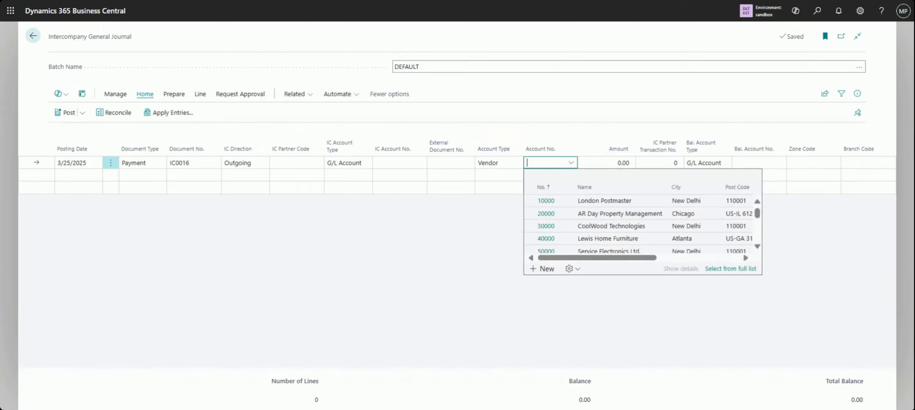
type("re")
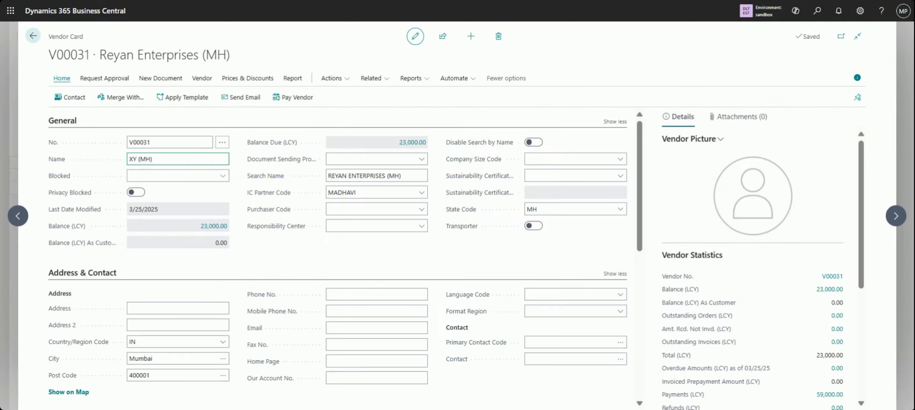
type("YZ (MH")
left_click(196, 197)
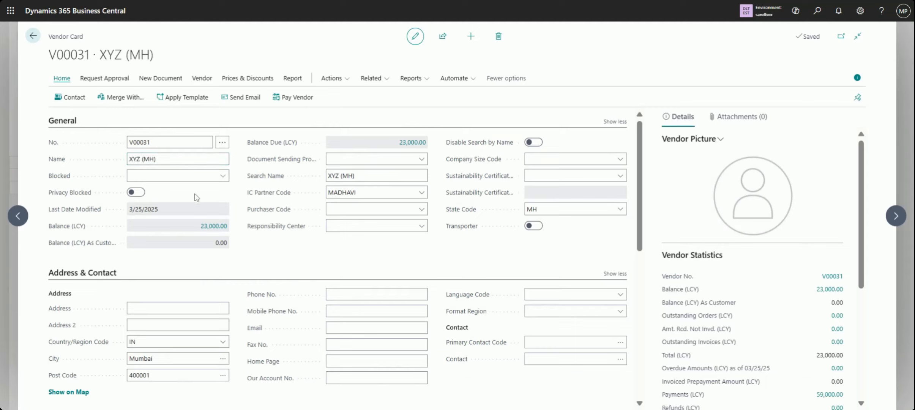
left_click(33, 38)
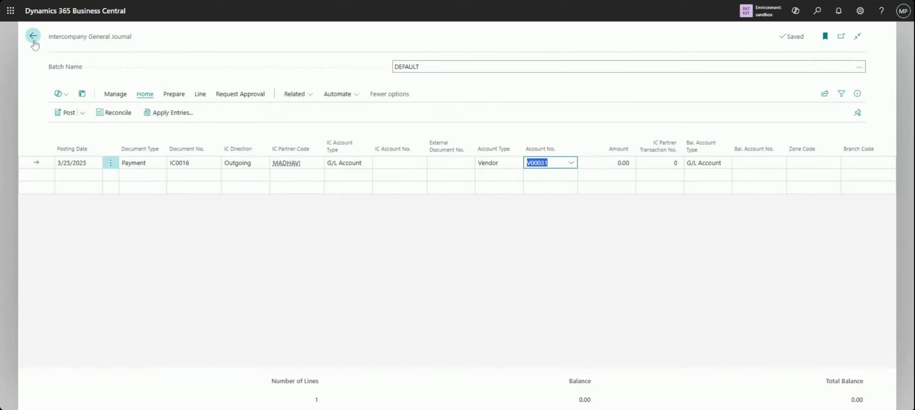
Check the payment line's account type and vendor account choices, keeping XYZ (MH) as the vendor
left_click(554, 274)
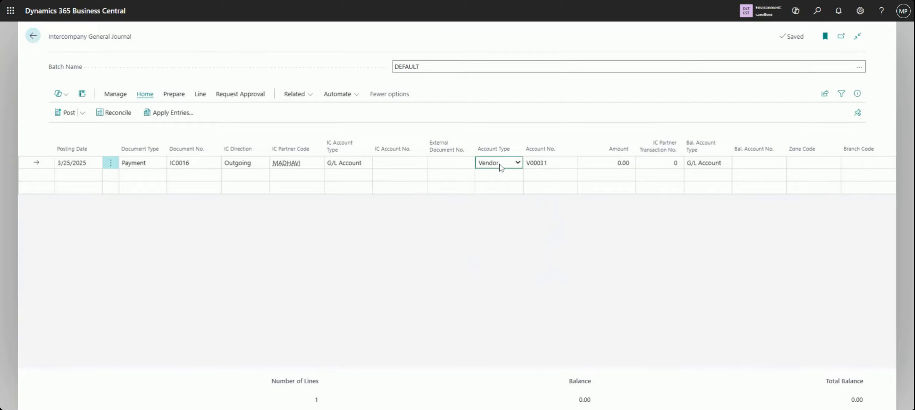
left_click(548, 164)
left_click(575, 169)
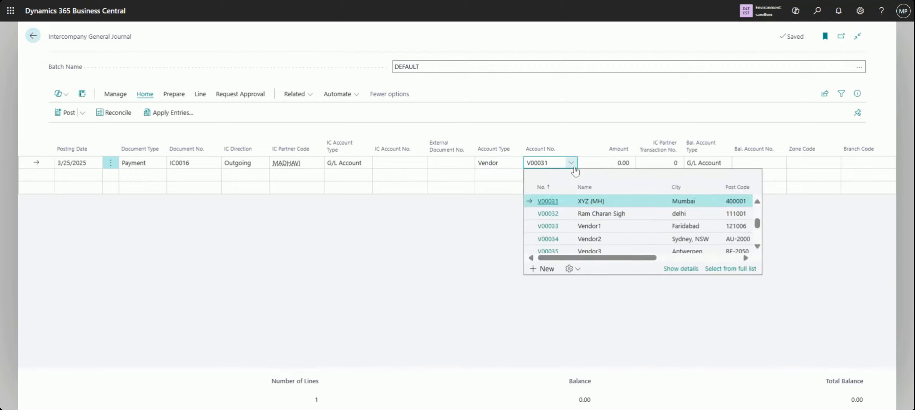
key("Tab")
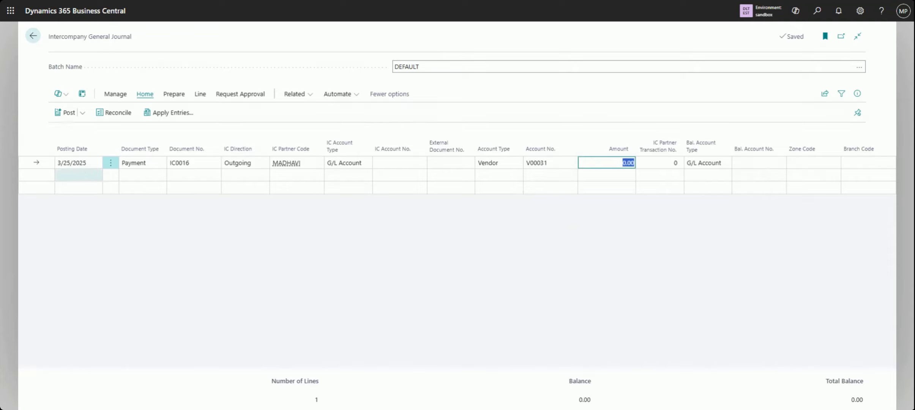
Open the apply-entries window for XYZ (MH), review the open entries and their remaining amounts, and close it without applying
left_click(186, 120)
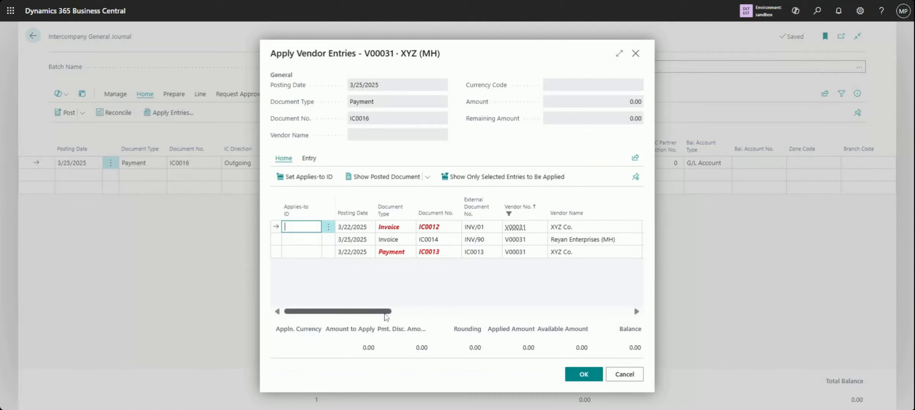
left_click_drag(385, 313, 486, 314)
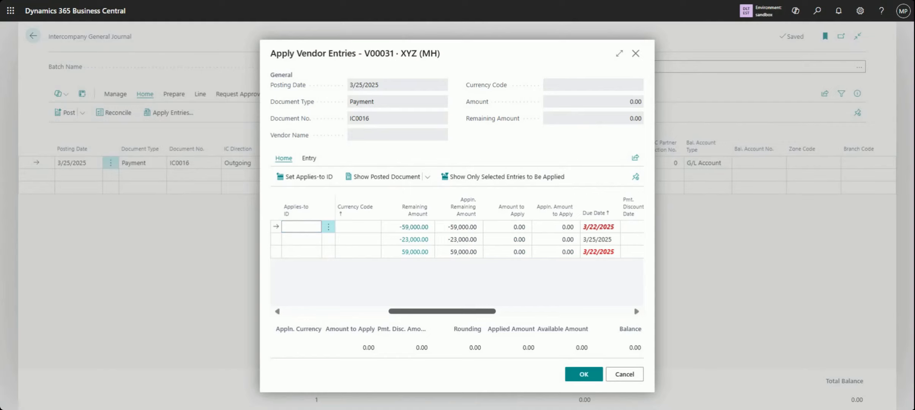
left_click_drag(487, 312, 360, 314)
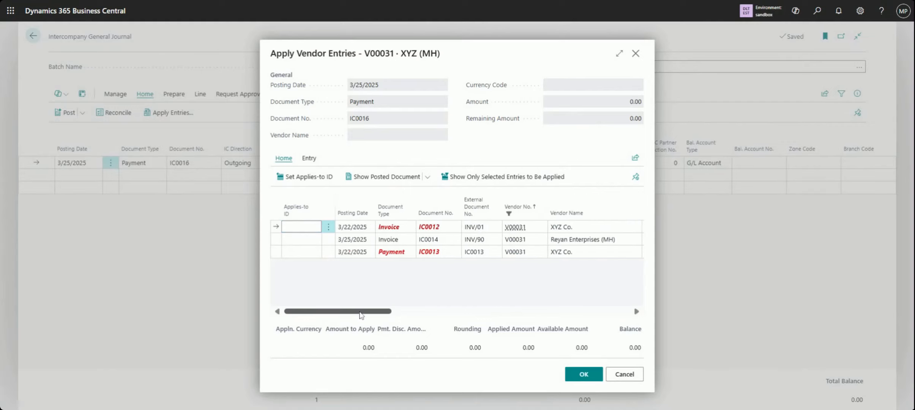
left_click(636, 57)
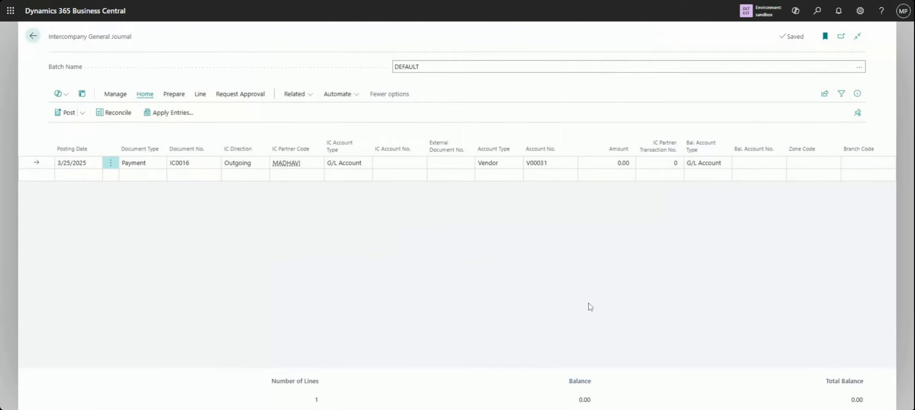
Browse the vendor account choices for the payment line again without changing the selection
left_click(559, 163)
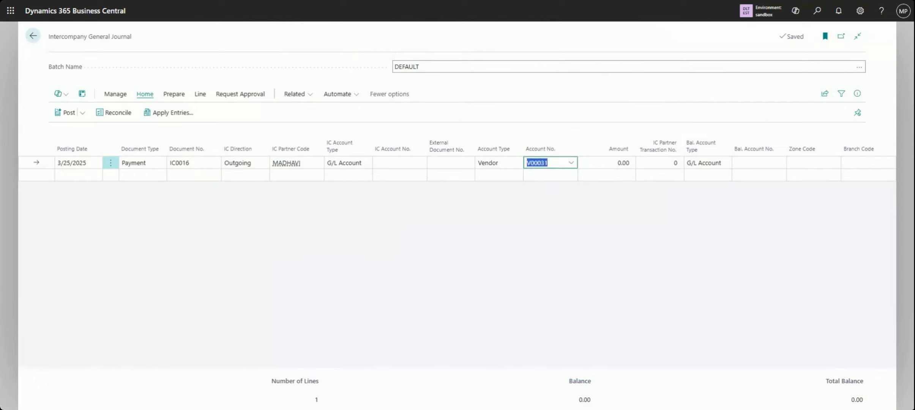
left_click(572, 164)
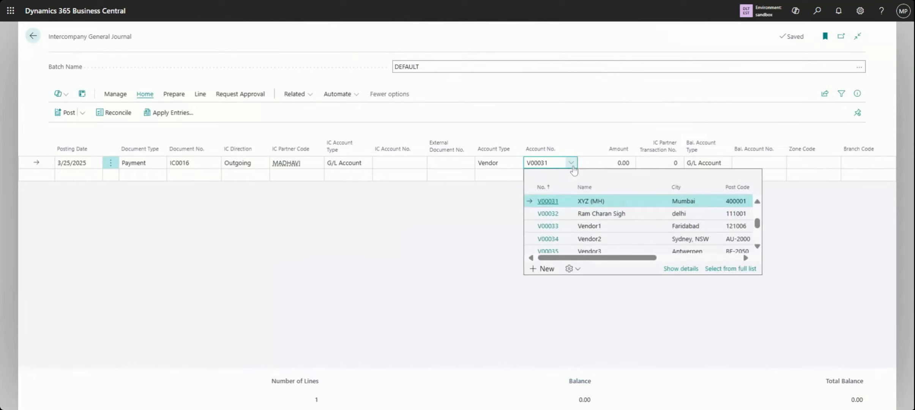
scroll(760, 239, "down", 3)
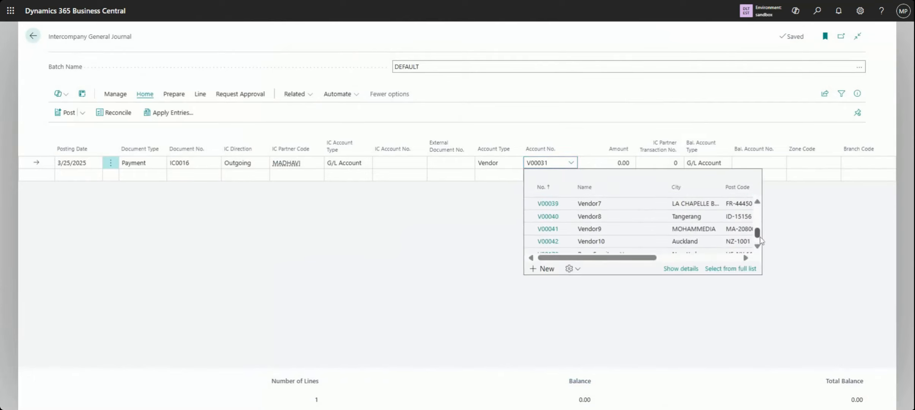
left_click_drag(760, 237, 759, 214)
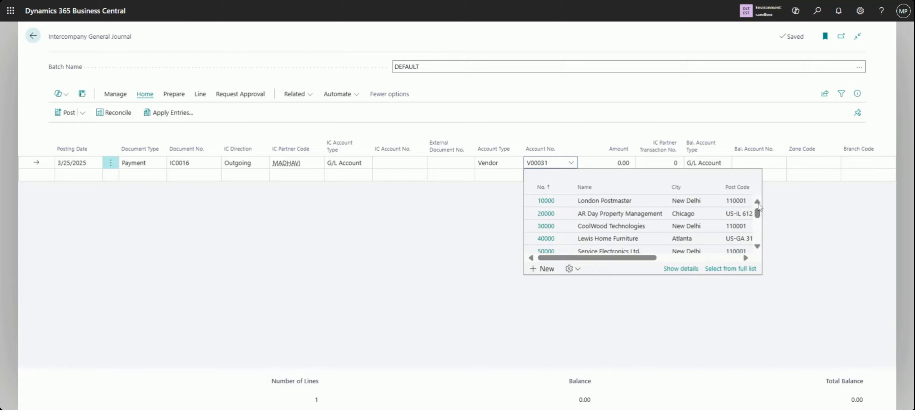
left_click(793, 220)
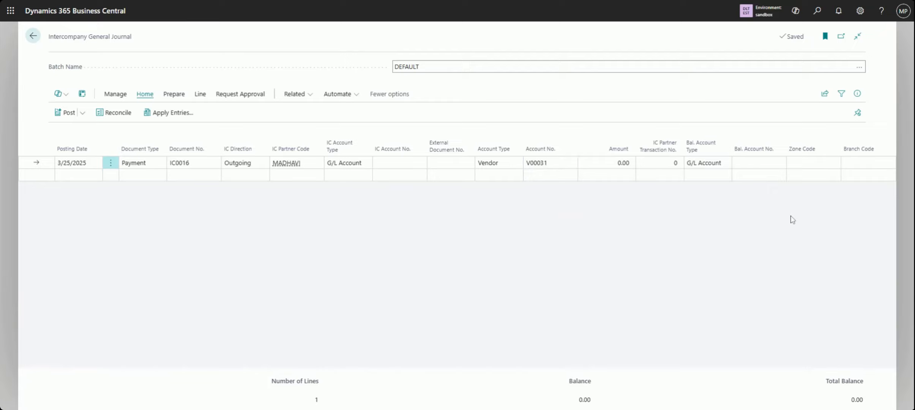
Delete the XYZ (MH) payment line and set the account type of the blank payment line to G/L Account
left_click(111, 167)
left_click(103, 195)
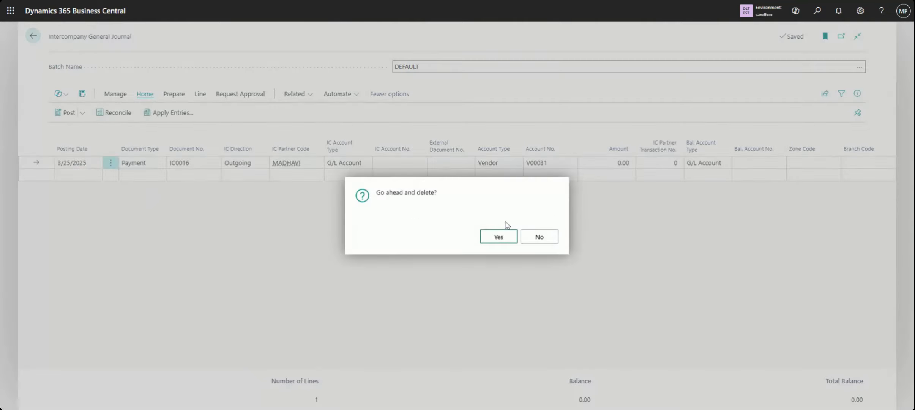
left_click(495, 240)
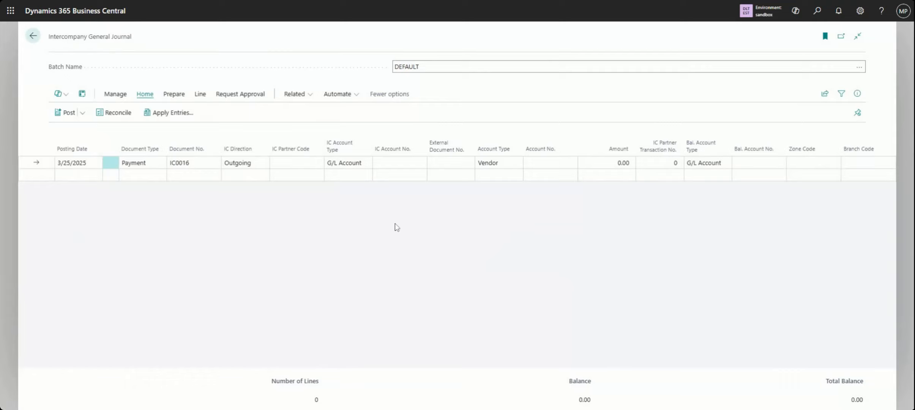
left_click(514, 165)
left_click(512, 174)
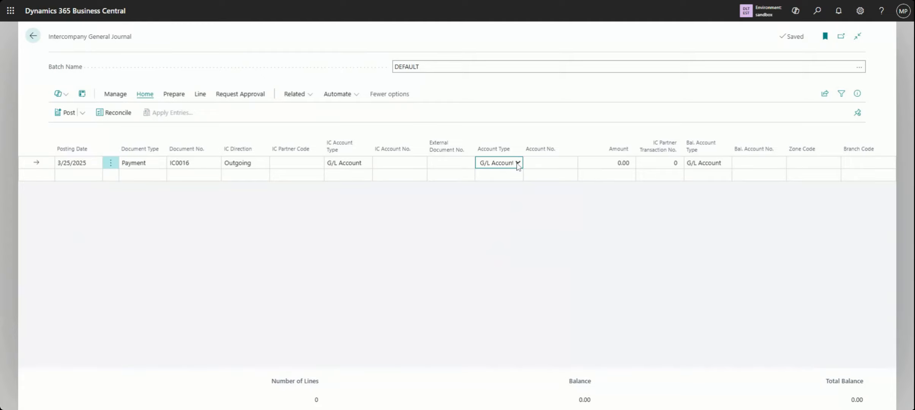
Set the payment line's account type to Customer and choose XYZ (DL) as the customer account
left_click(517, 175)
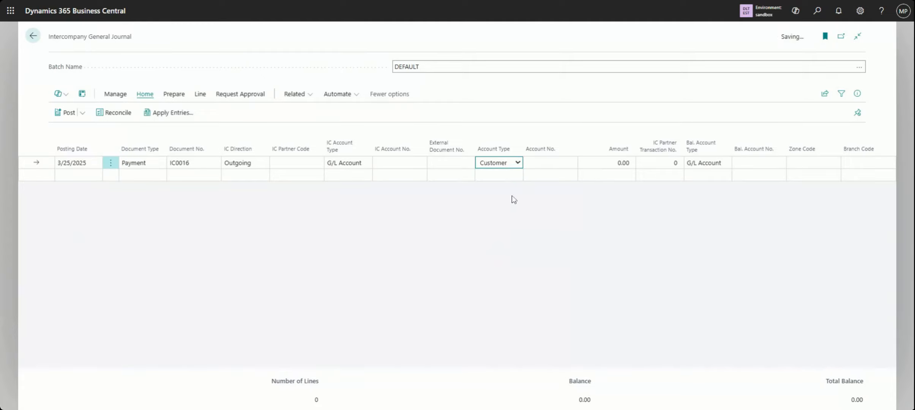
left_click(572, 163)
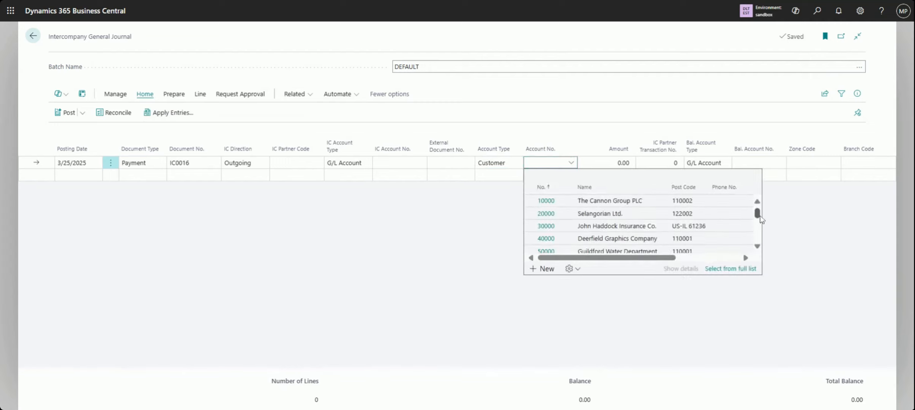
left_click_drag(762, 219, 761, 227)
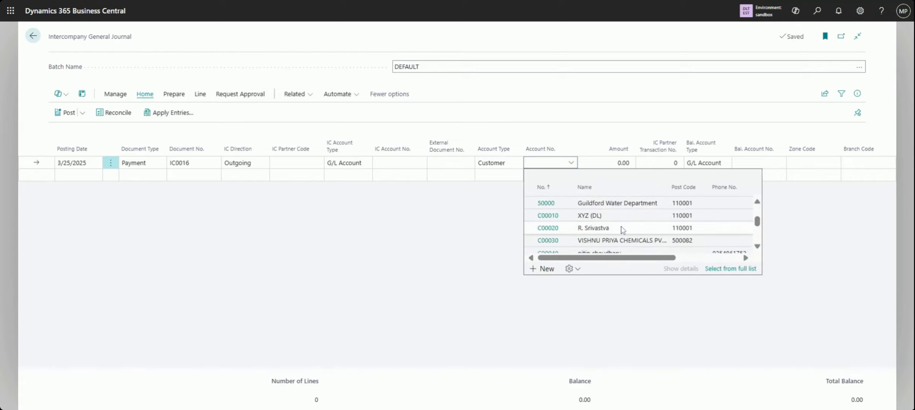
left_click(619, 219)
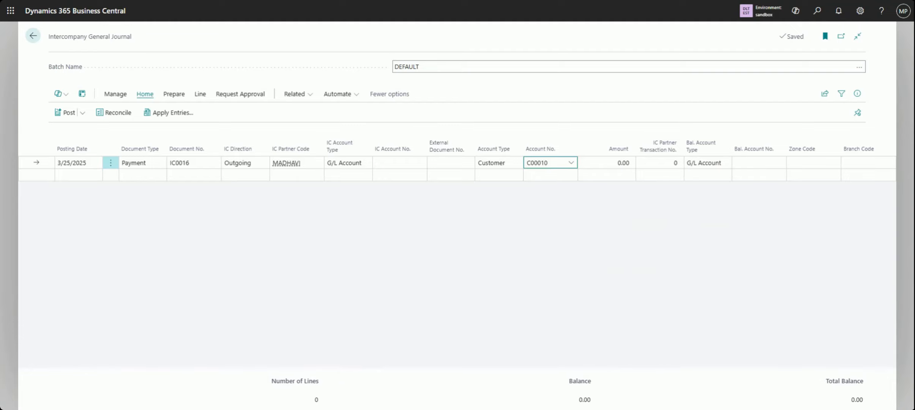
key("Tab")
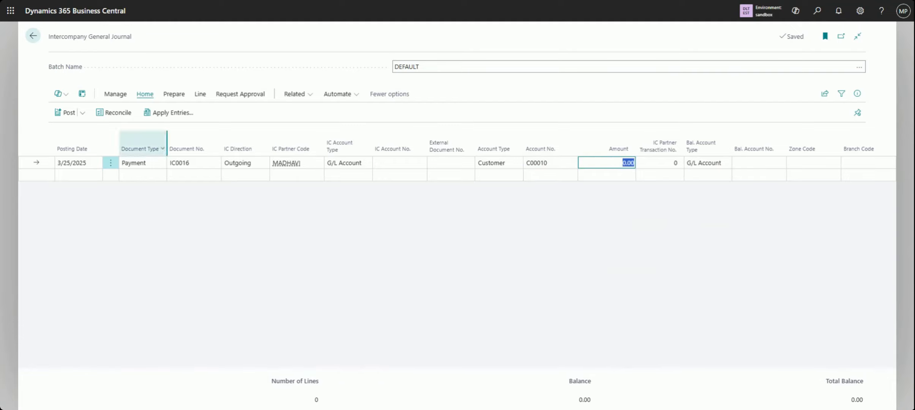
Apply the payment to the open XYZ (DL) invoice for the full 15,000.00 by setting its applies-to ID
left_click(173, 112)
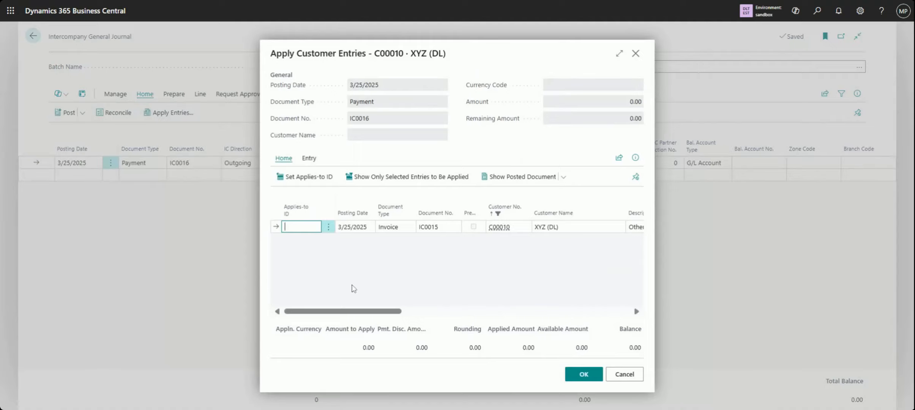
left_click_drag(378, 313, 468, 314)
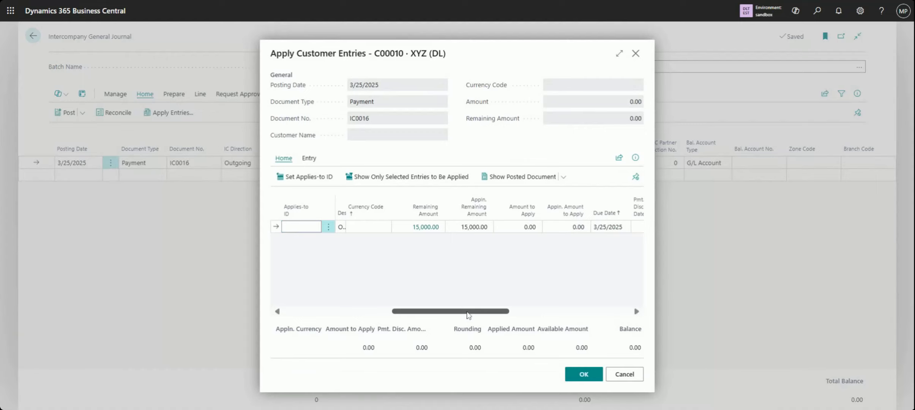
left_click_drag(452, 315, 344, 316)
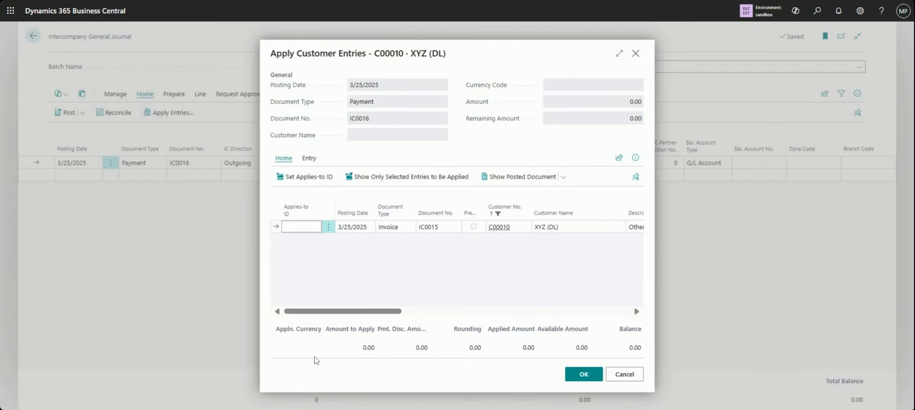
left_click(297, 186)
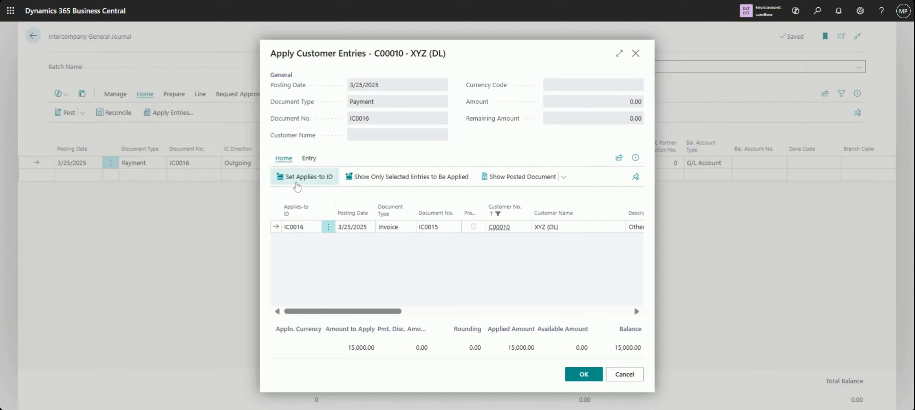
left_click_drag(373, 319, 481, 316)
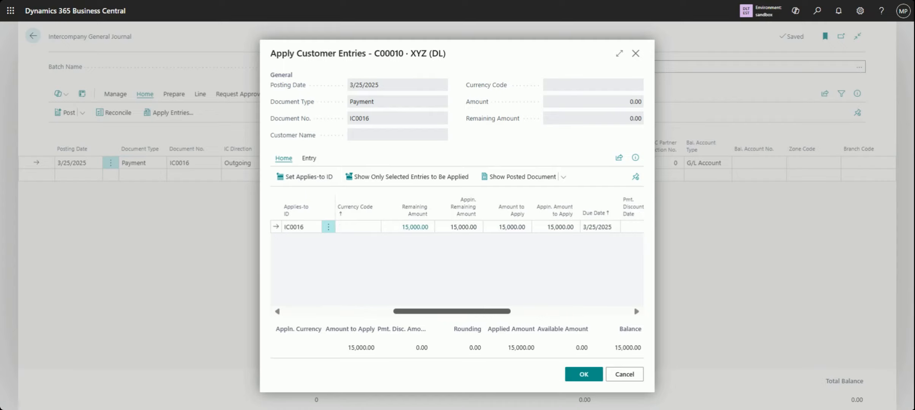
left_click_drag(481, 315, 501, 314)
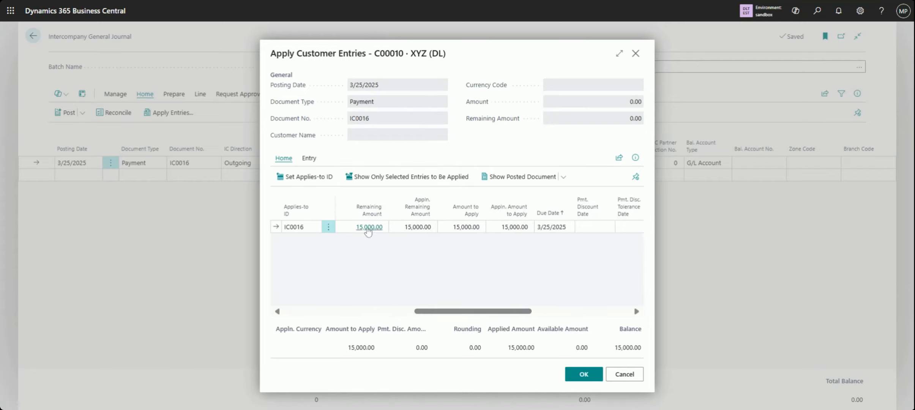
left_click(453, 227)
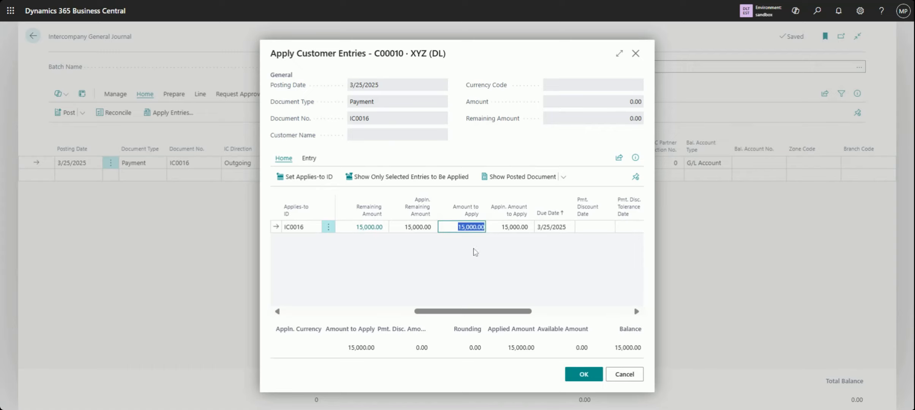
left_click(587, 376)
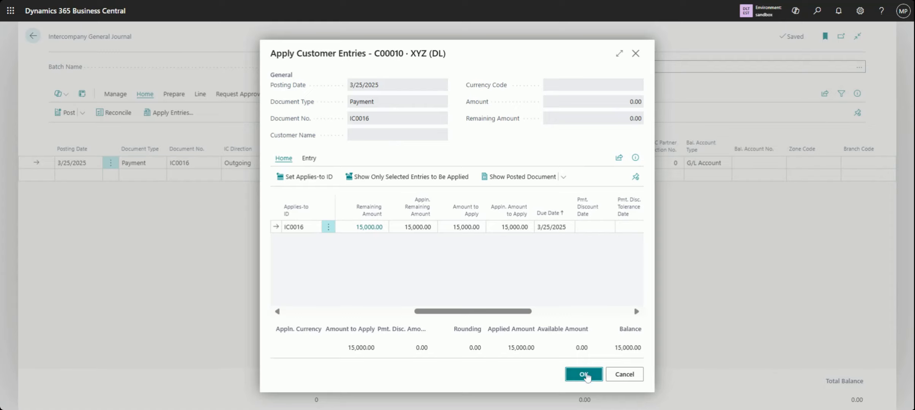
left_click(585, 375)
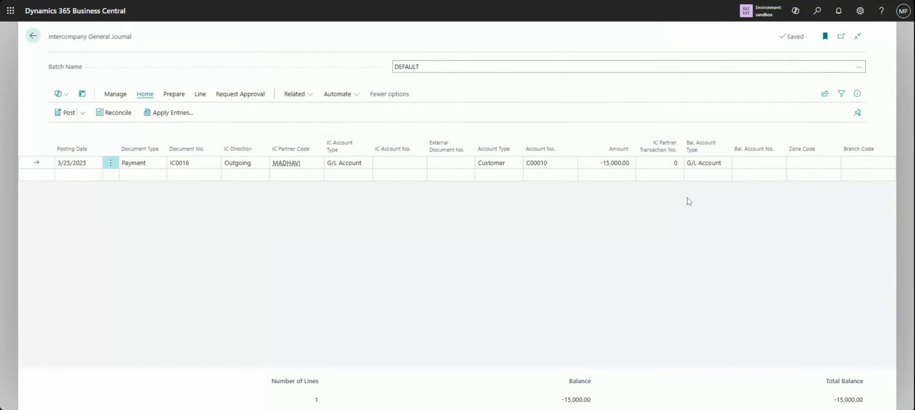
Set the payment line's balancing account type to Bank Account and choose SBI Account as the balancing account
left_click(714, 165)
left_click(725, 220)
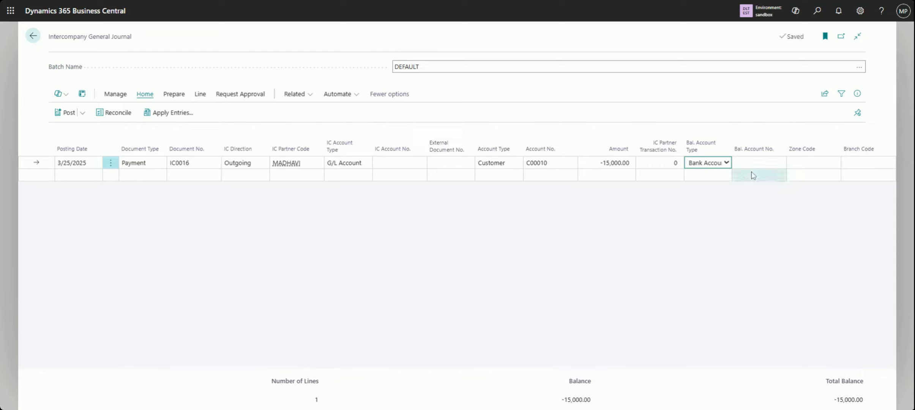
left_click(780, 163)
left_click(779, 163)
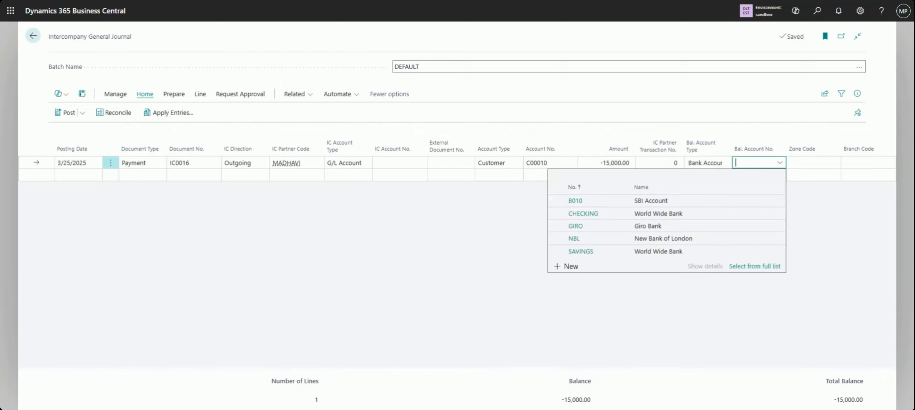
left_click(692, 197)
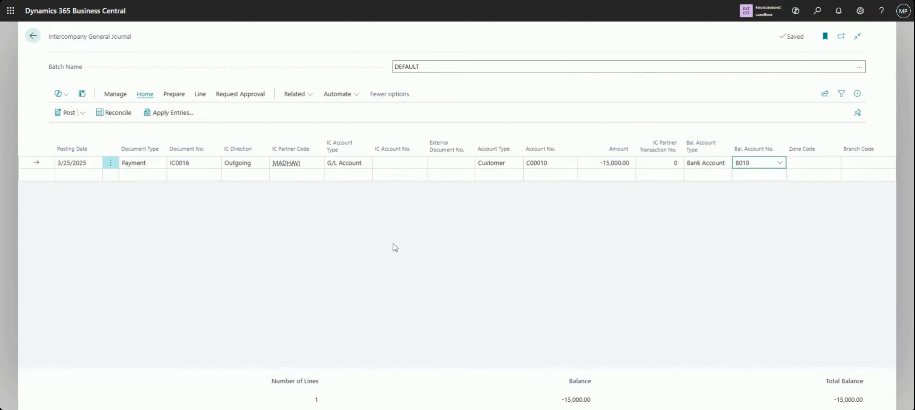
Set the balancing account type to G/L Account, find the balancing account with "cash", and choose Cash
left_click(706, 165)
left_click(707, 173)
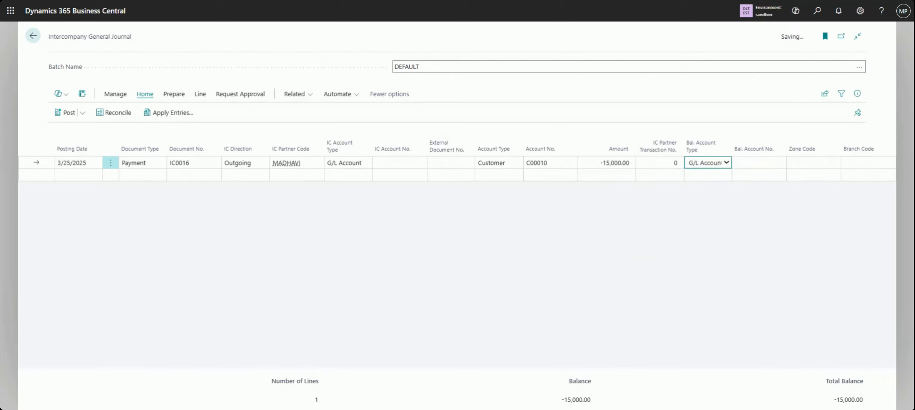
left_click(780, 162)
type("cash")
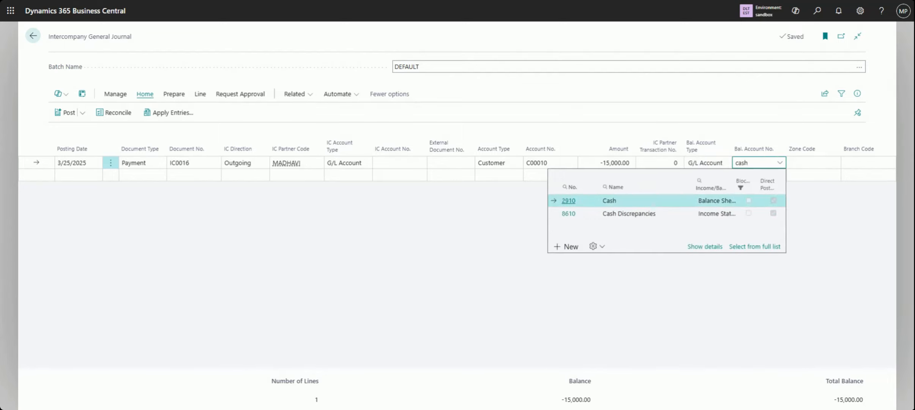
left_click(652, 201)
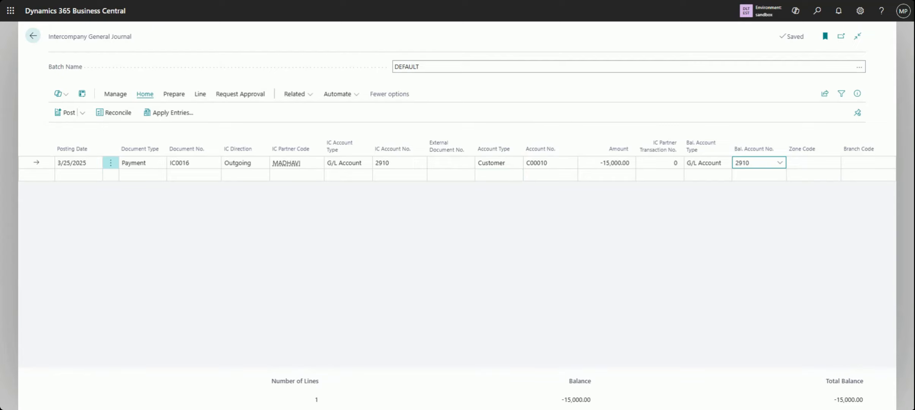
left_click(612, 163)
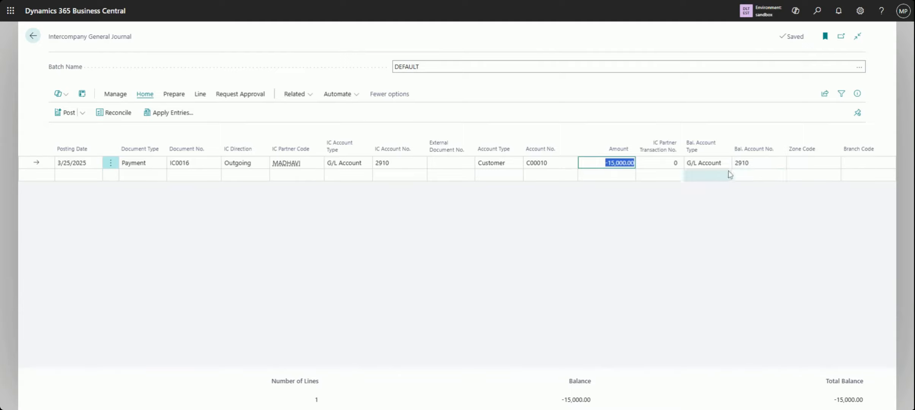
left_click(712, 166)
key("Tab")
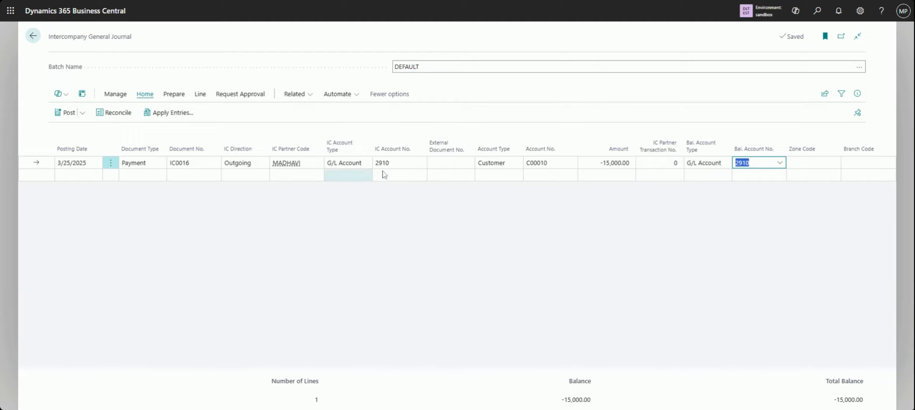
left_click(388, 162)
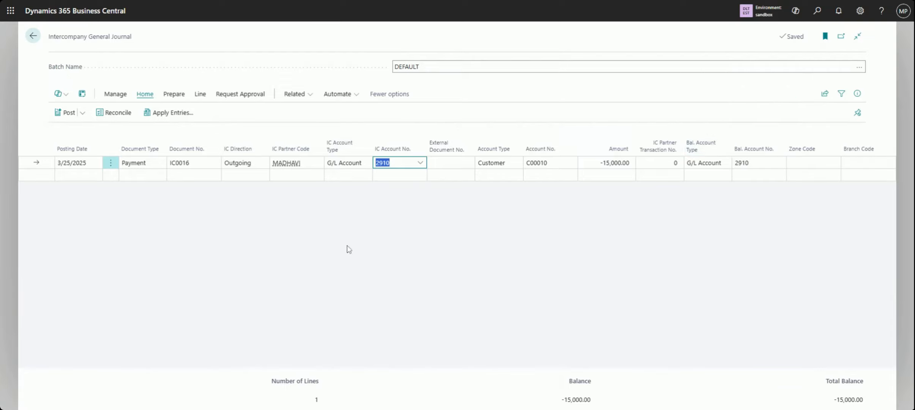
Preview the posting of the payment journal and examine the G/L entries with their debit and credit amounts
left_click(83, 114)
left_click(84, 147)
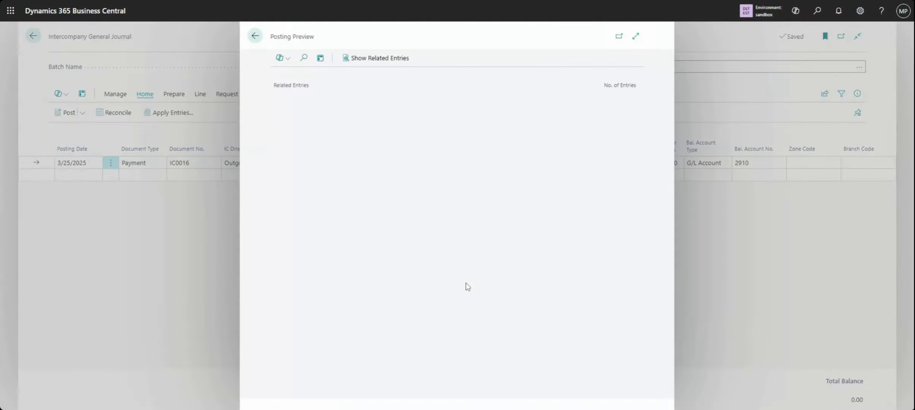
left_click(635, 103)
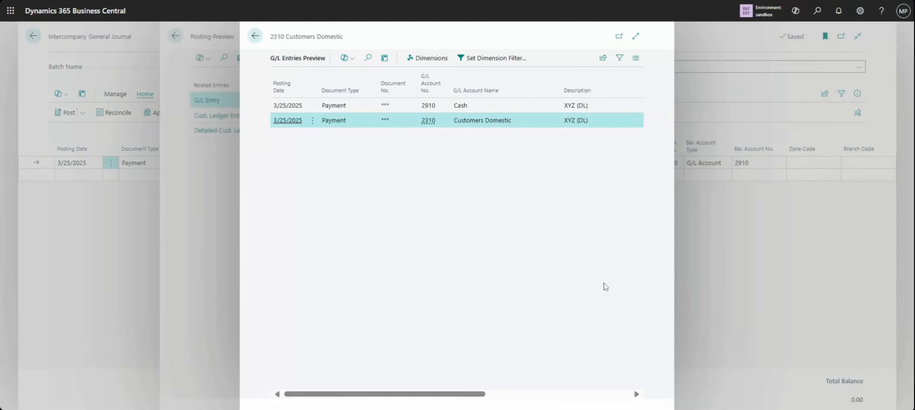
left_click(610, 395)
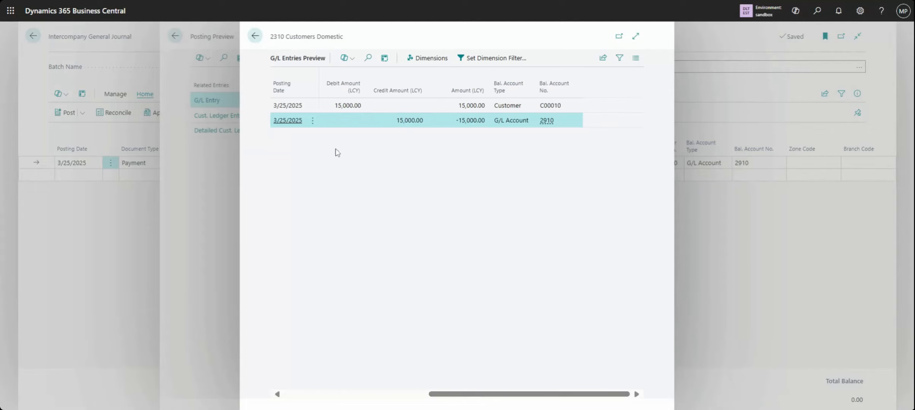
left_click(255, 36)
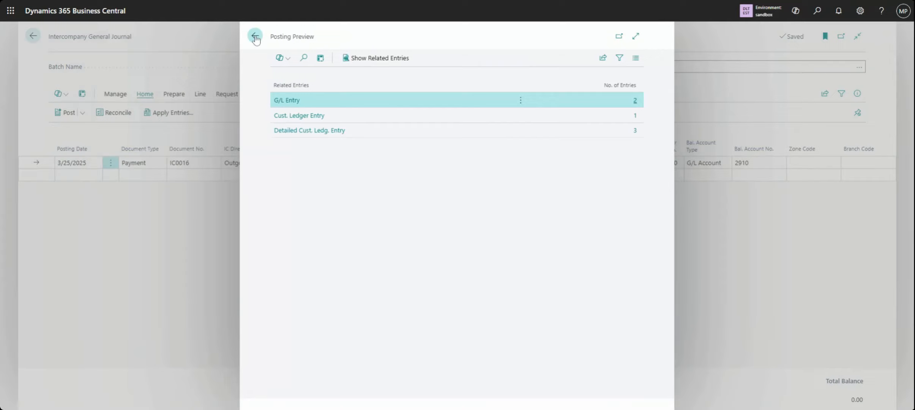
Examine the customer ledger entry and the detailed customer ledger entries in the posting preview, then close the preview
left_click(300, 116)
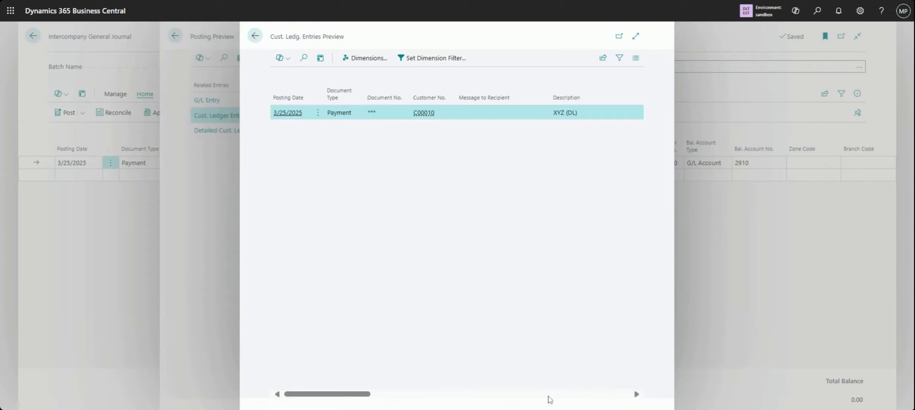
scroll(581, 398, "right", 3)
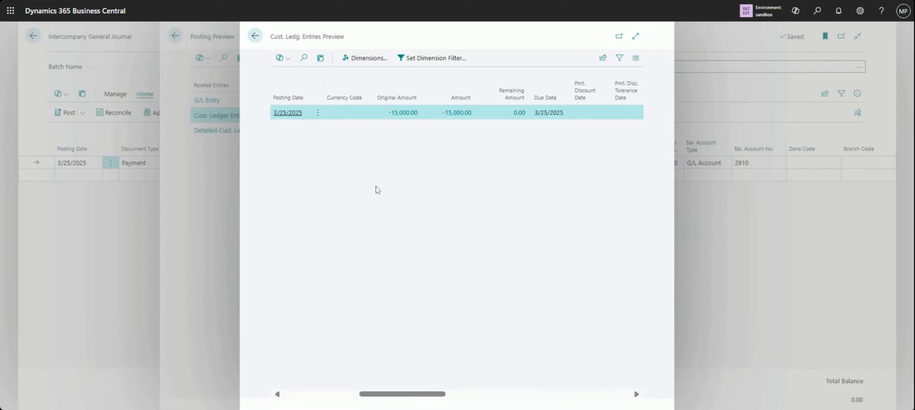
left_click(255, 37)
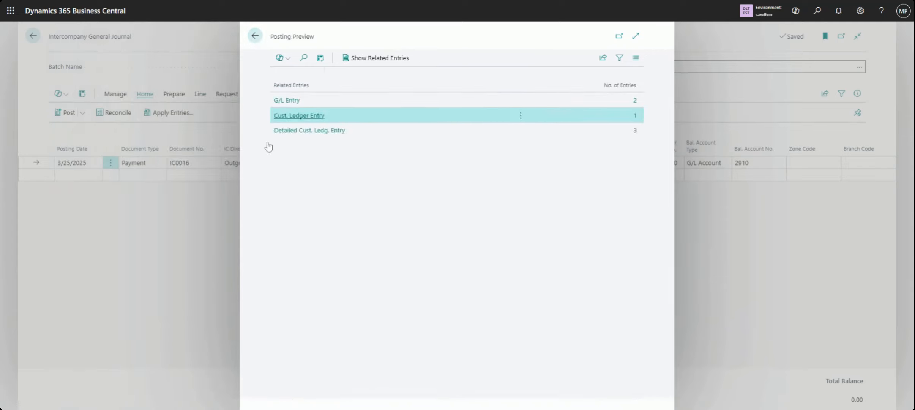
left_click(302, 136)
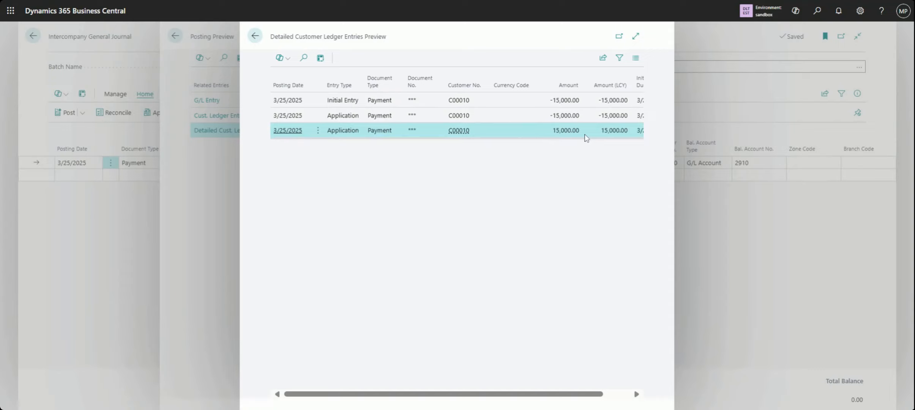
left_click(630, 395)
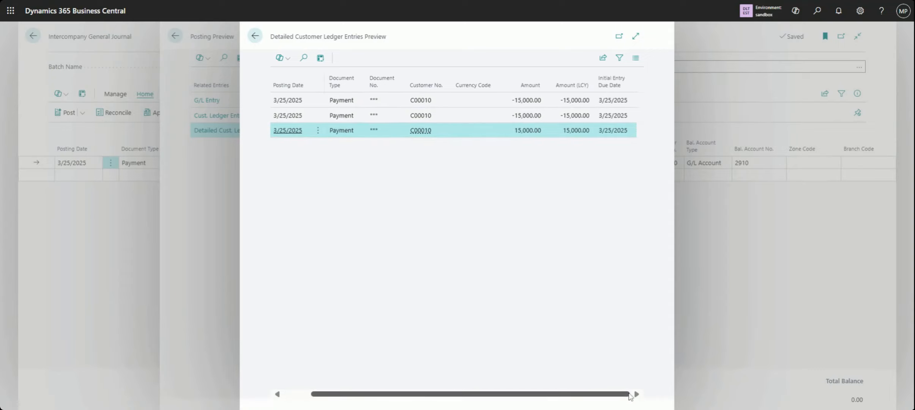
left_click(255, 37)
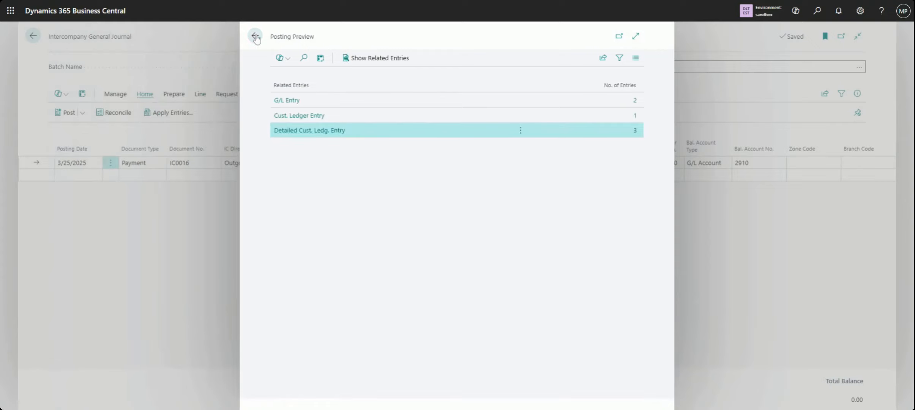
left_click(255, 37)
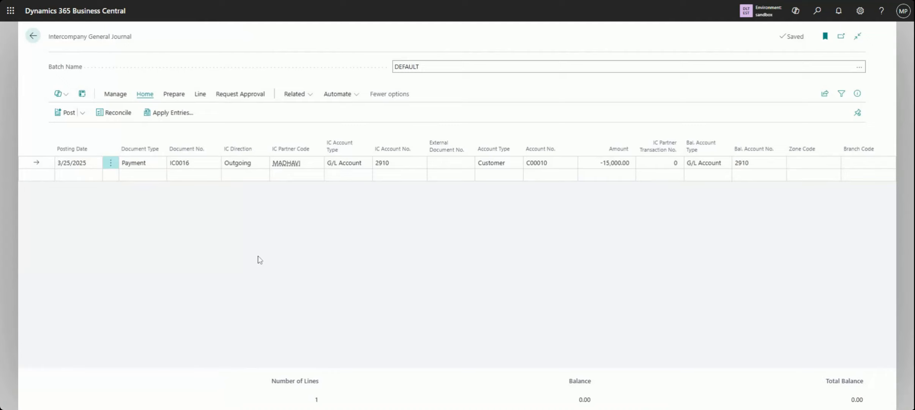
Post and print the intercompany payment journal line, then close the journal
left_click(83, 114)
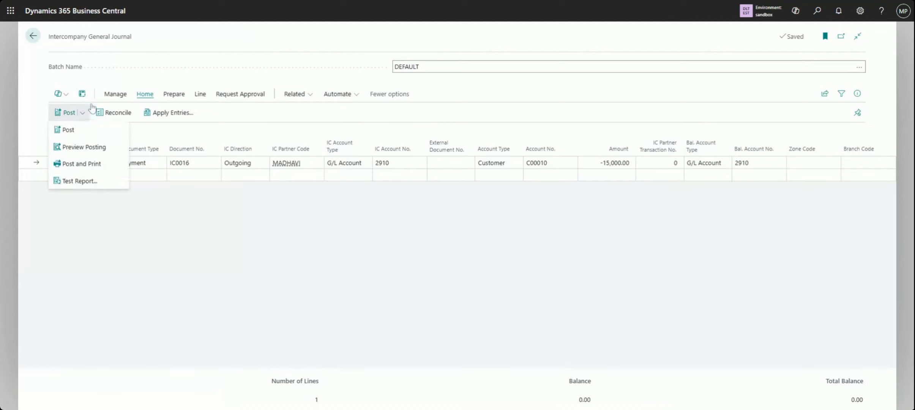
left_click(81, 164)
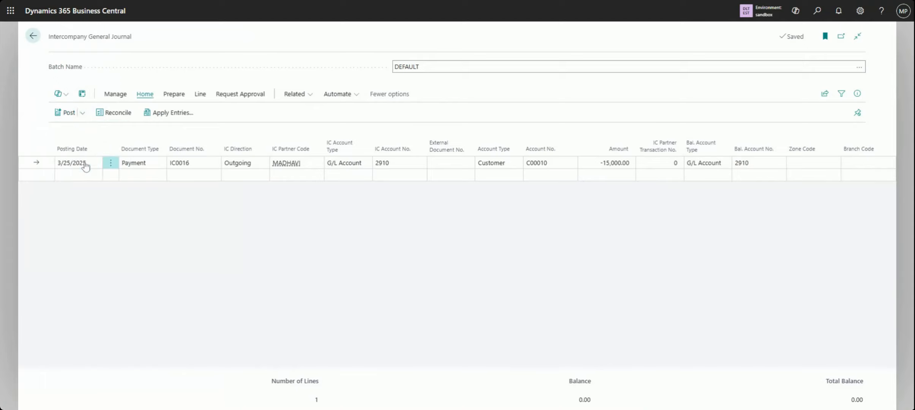
left_click(494, 245)
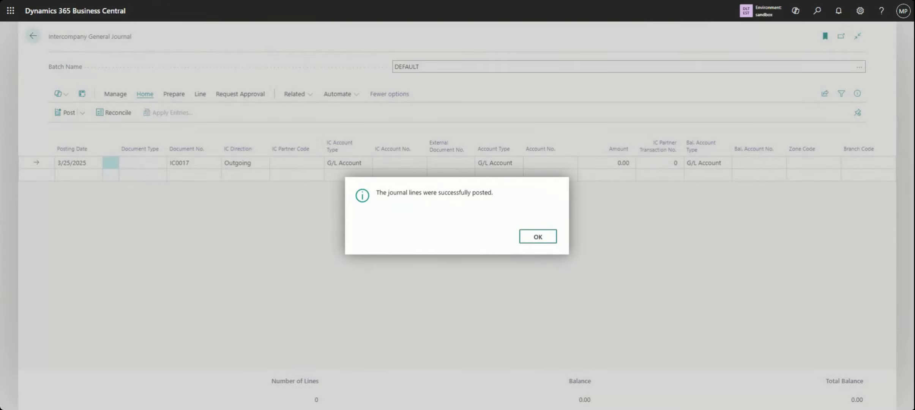
left_click(539, 243)
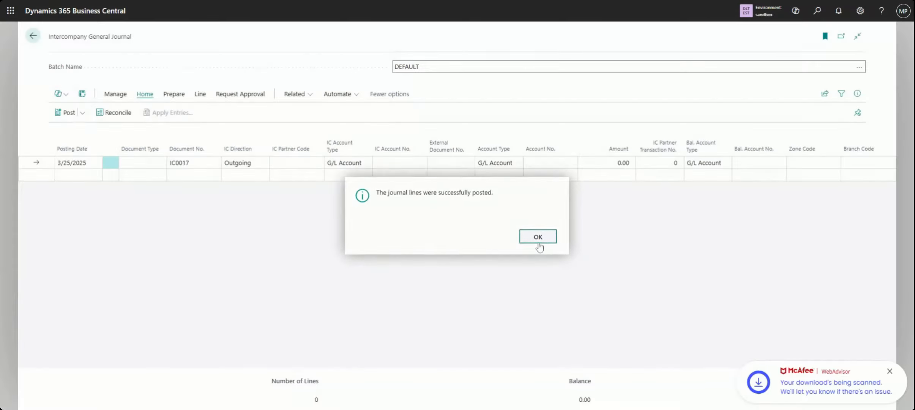
left_click(34, 38)
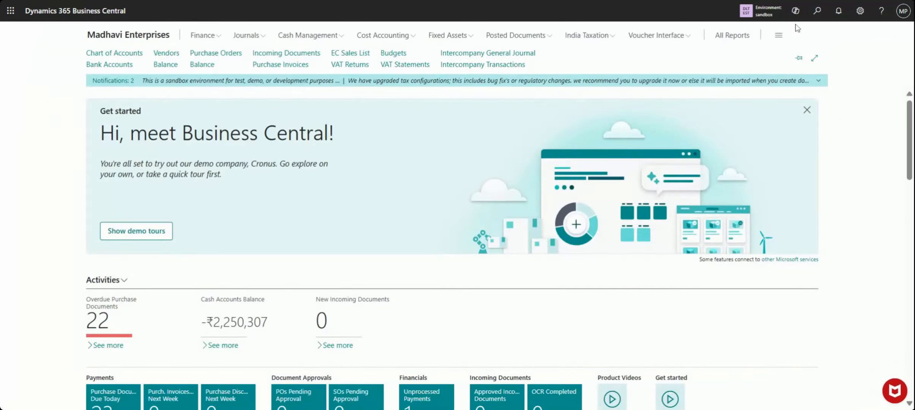
Search for "handled" and examine the invoice transaction IC0014 in Madhavi Enterprises' Handled Intercompany Inbox Transactions, then close the list
left_click(817, 10)
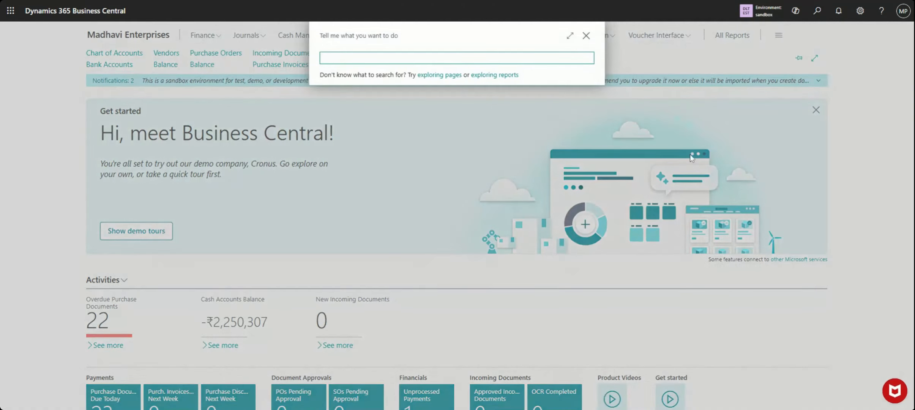
type("hand")
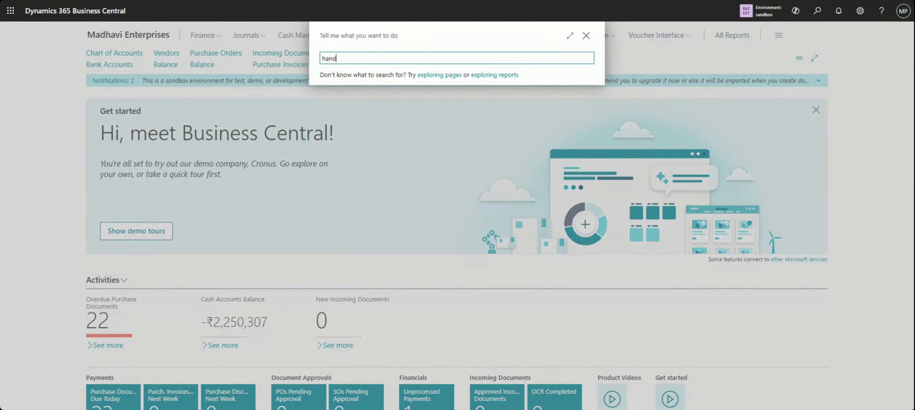
type("led")
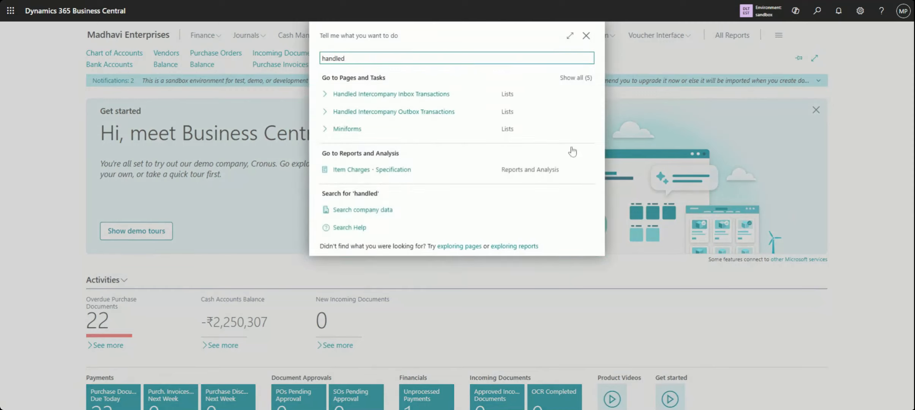
left_click(400, 101)
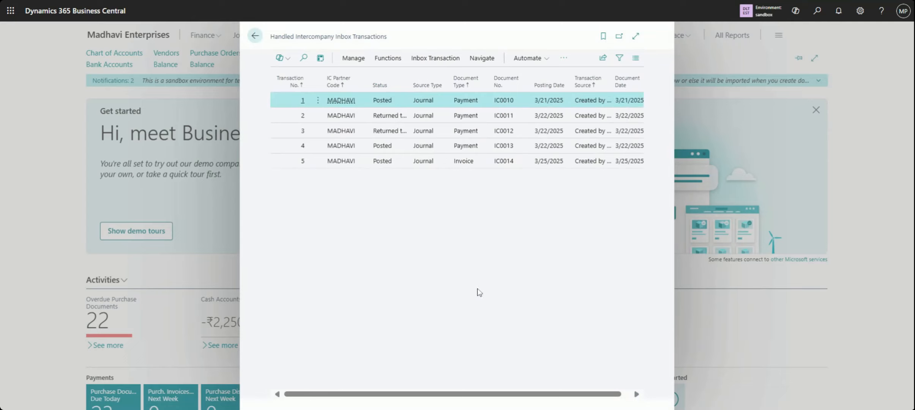
left_click(635, 164)
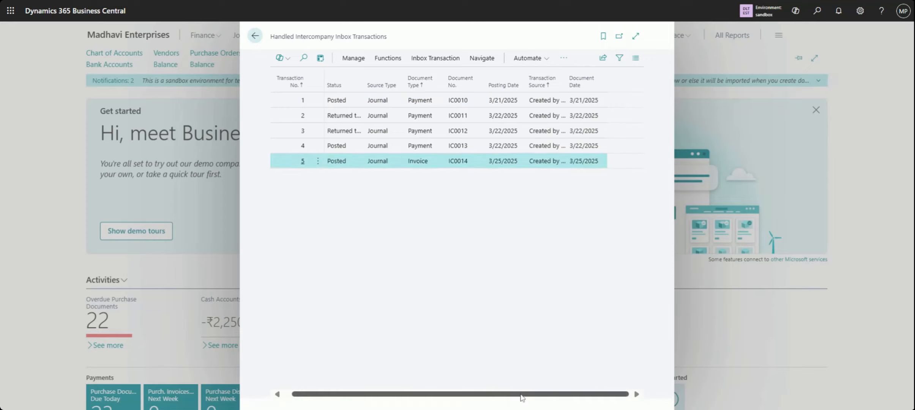
left_click_drag(526, 394, 437, 395)
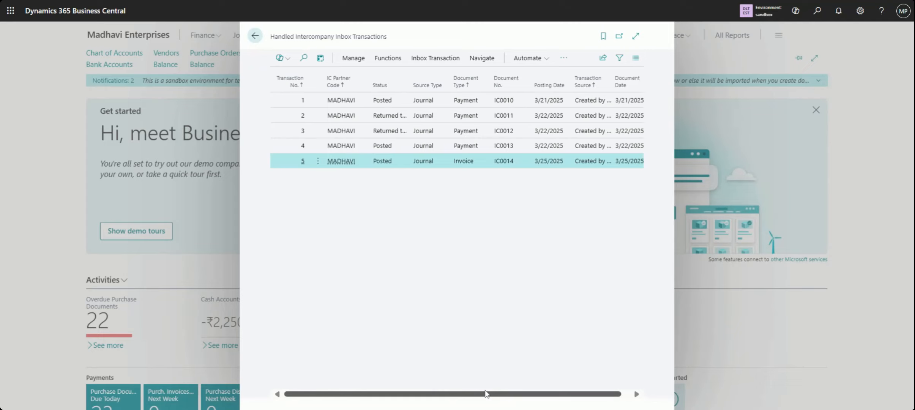
left_click_drag(487, 393, 574, 394)
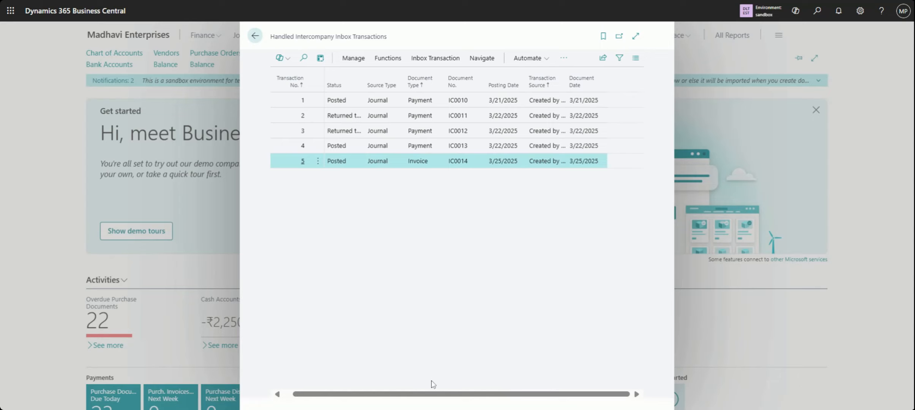
left_click_drag(431, 394, 334, 401)
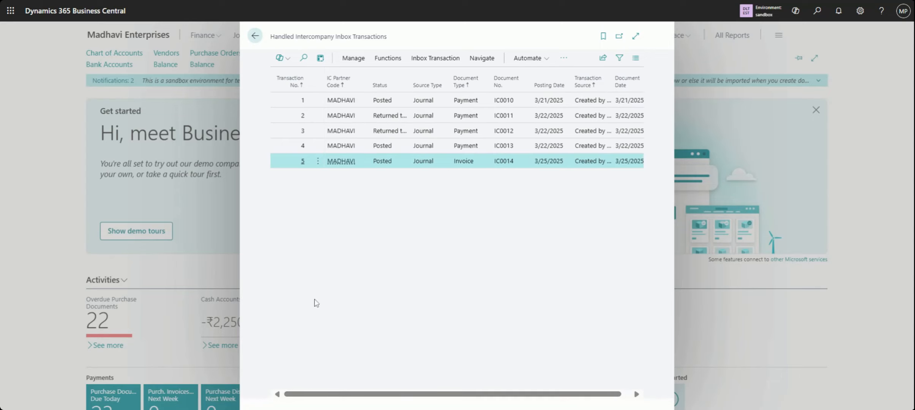
left_click(252, 40)
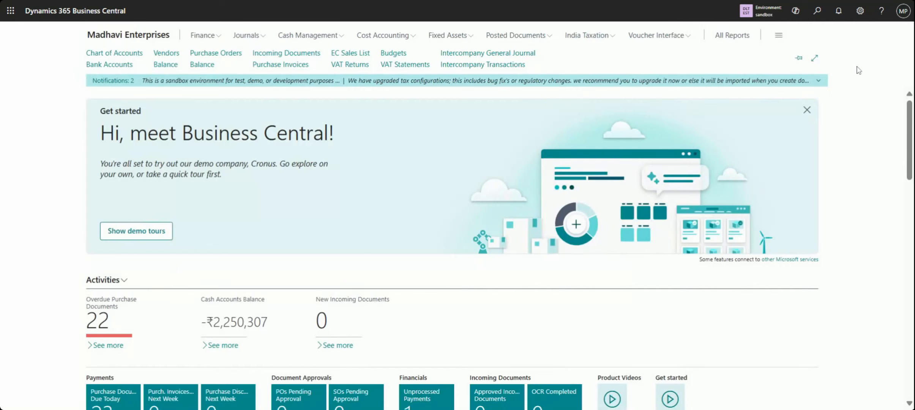
Switch the working company to Cronus India Pvt. Ltd. in the sandbox environment
left_click(747, 11)
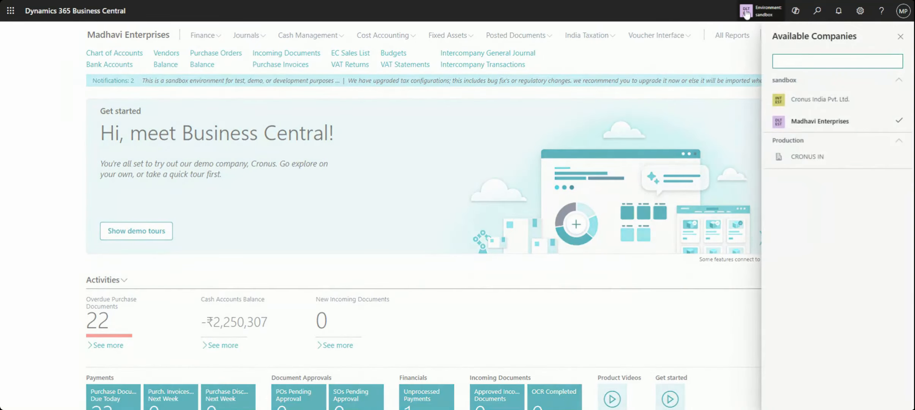
left_click(824, 108)
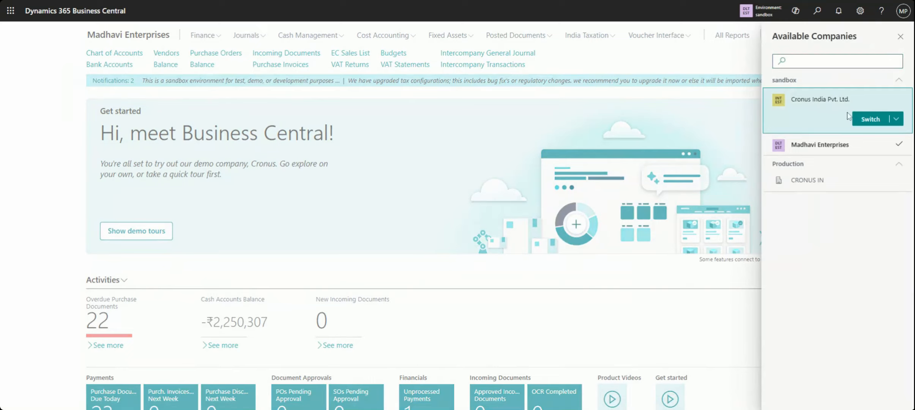
left_click(866, 120)
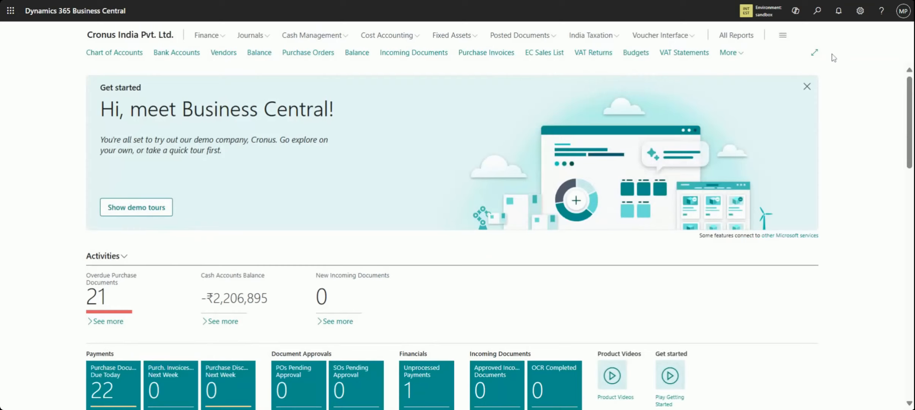
Open Cronus India's Handled Intercompany Inbox Transactions, check the details of invoice IC0014, and close the list
left_click(817, 11)
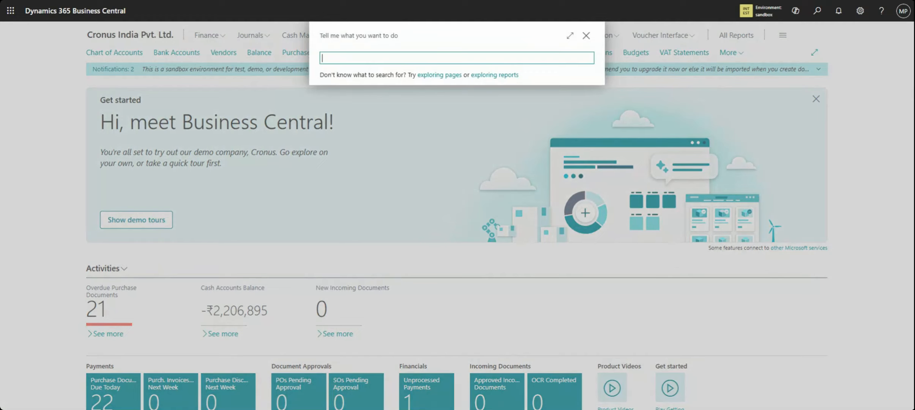
type("handled")
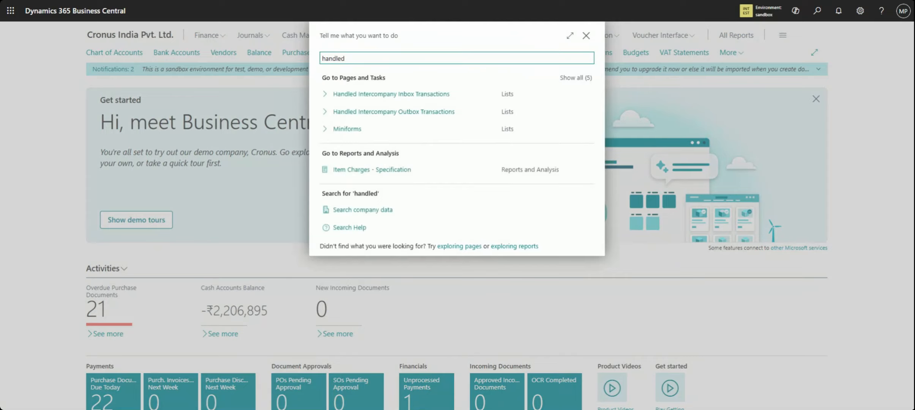
left_click(458, 97)
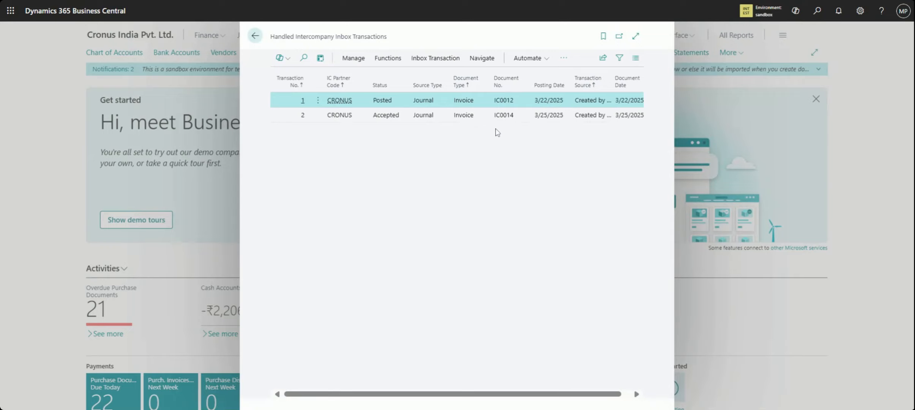
left_click(531, 121)
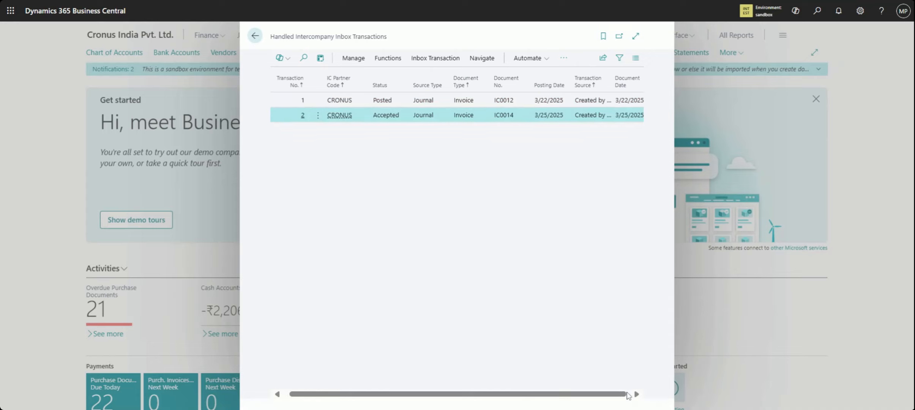
left_click(627, 394)
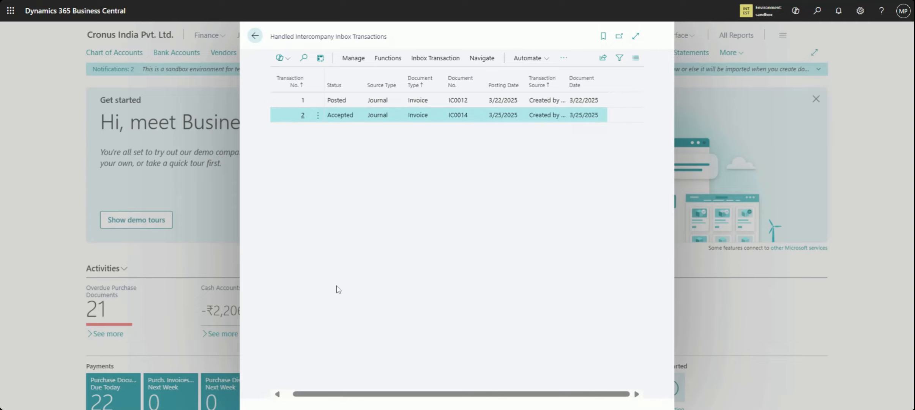
left_click(433, 61)
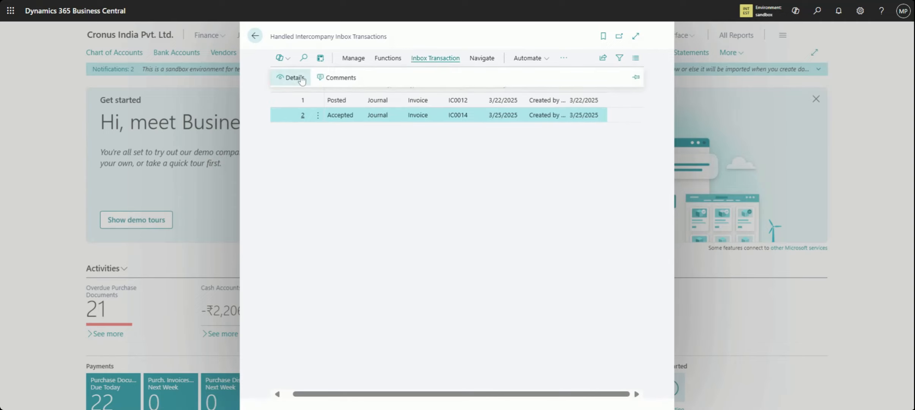
left_click(288, 75)
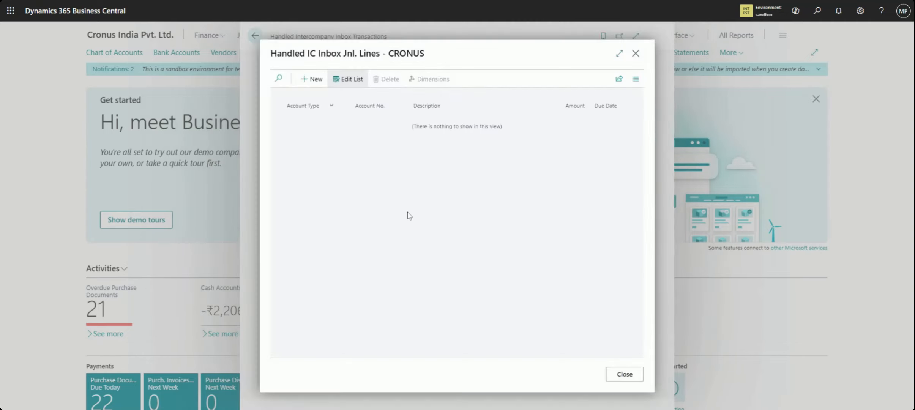
left_click(631, 375)
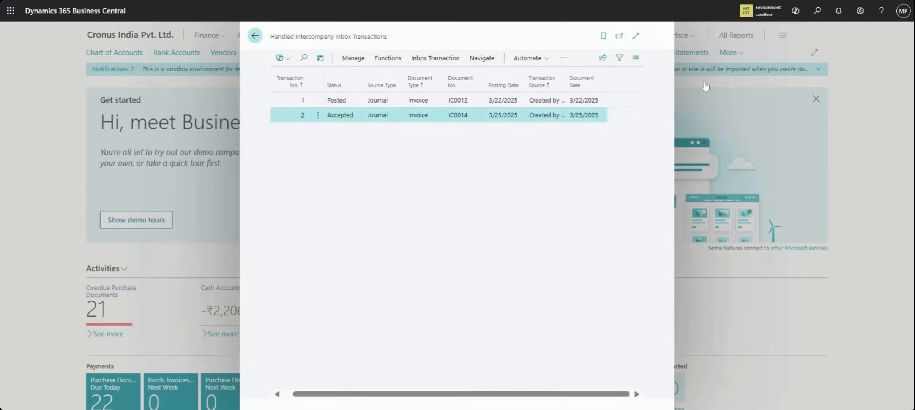
left_click(255, 36)
Open Cronus India's Handled Intercompany Outbox Transactions, examine the journal line details of invoice IC0014, and close the list
left_click(814, 12)
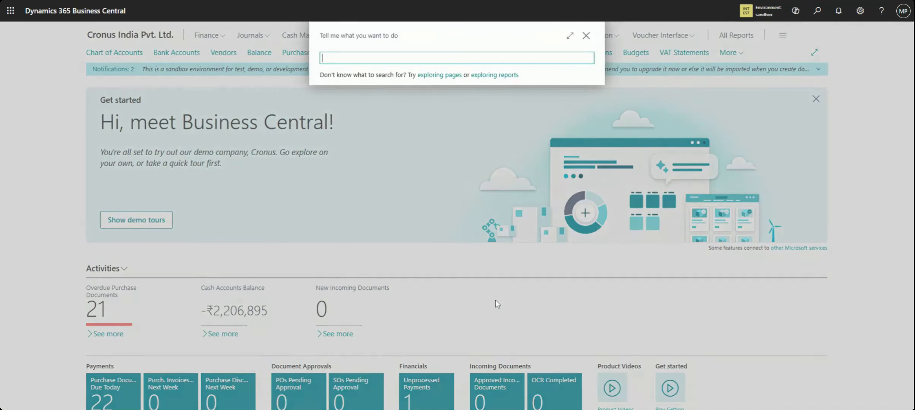
type("handled")
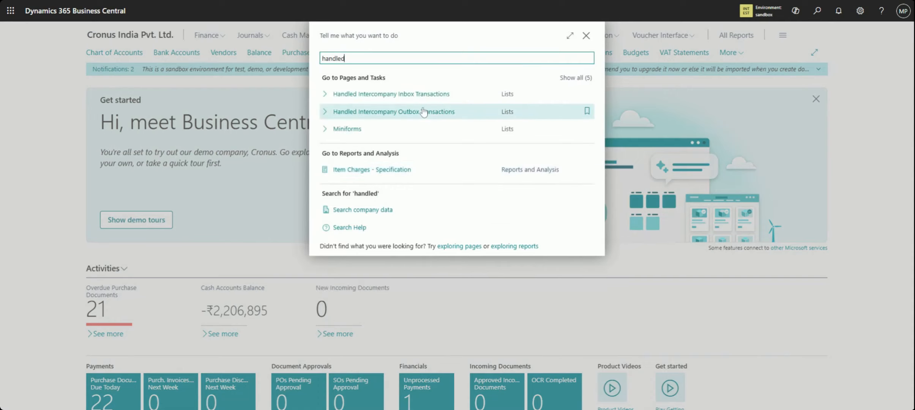
left_click(424, 113)
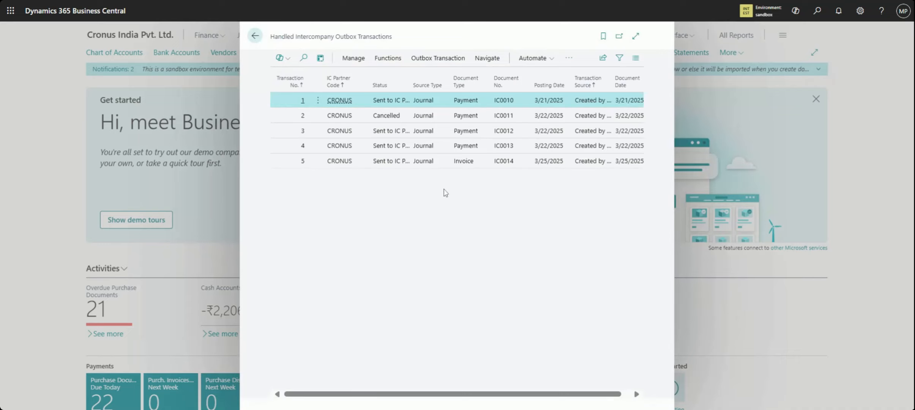
left_click(498, 163)
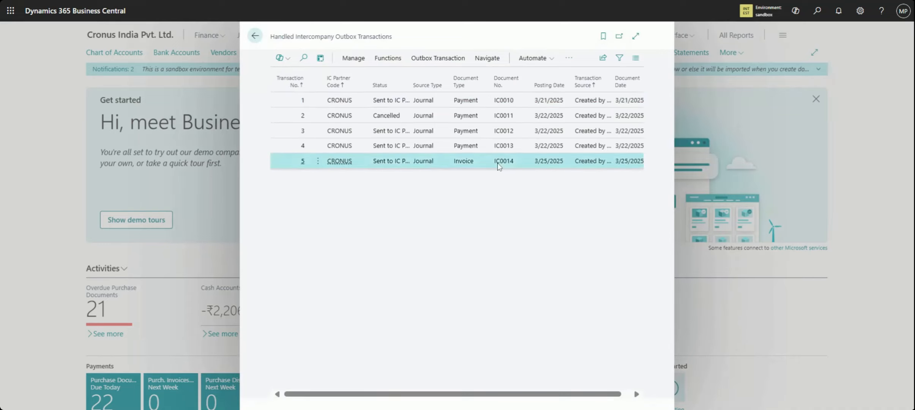
left_click(433, 66)
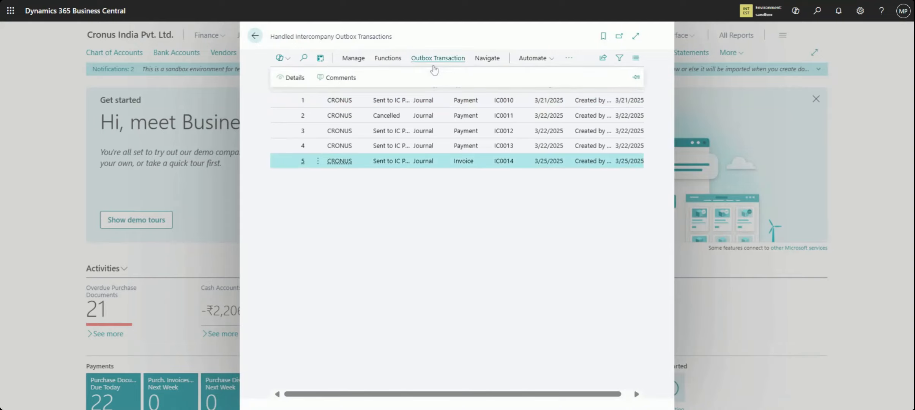
left_click(296, 87)
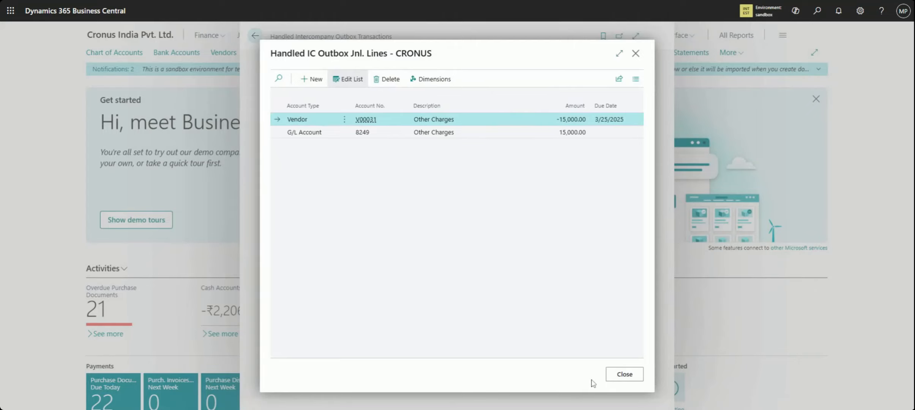
left_click(624, 374)
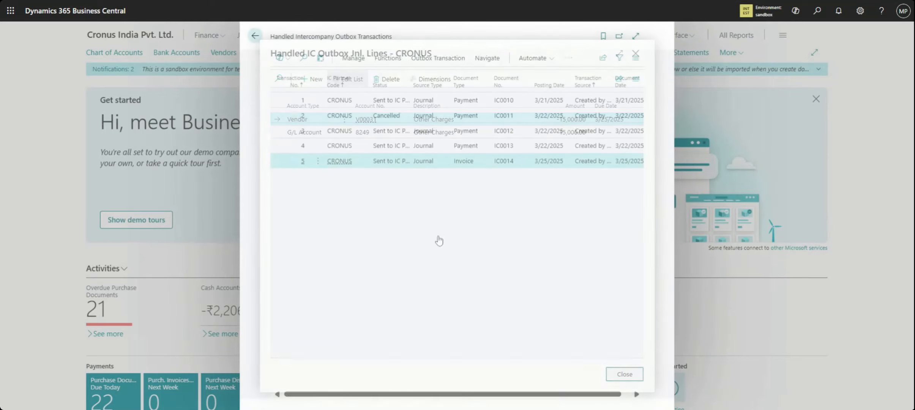
left_click(254, 36)
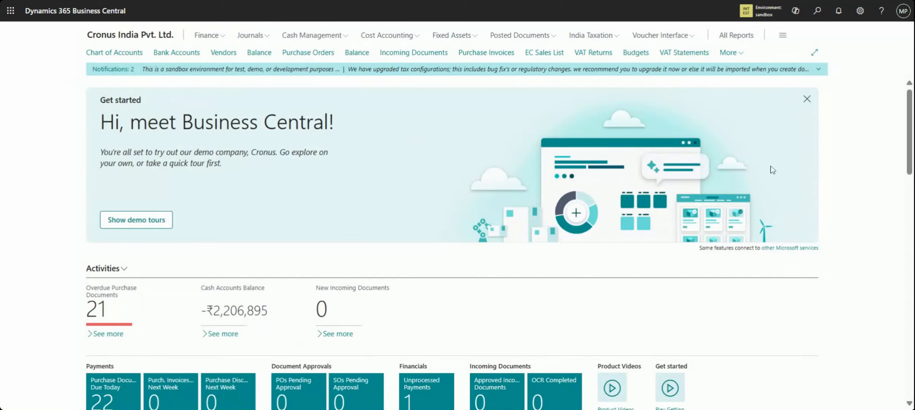
Switch the working company back to Madhavi Enterprises
left_click(746, 11)
left_click(814, 121)
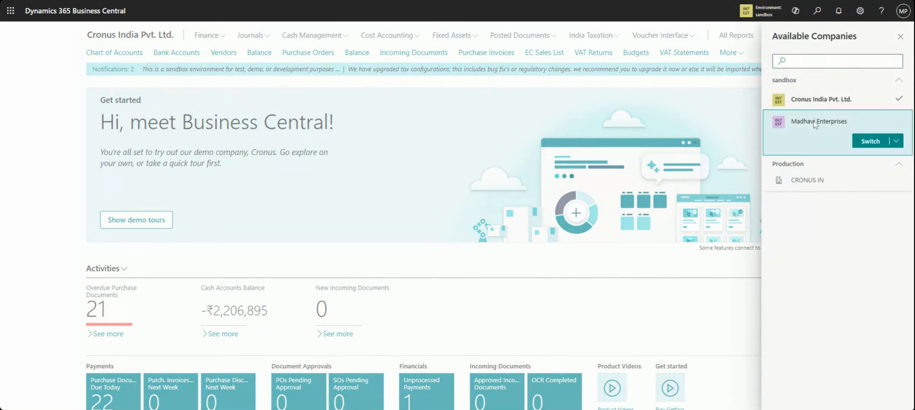
left_click(858, 141)
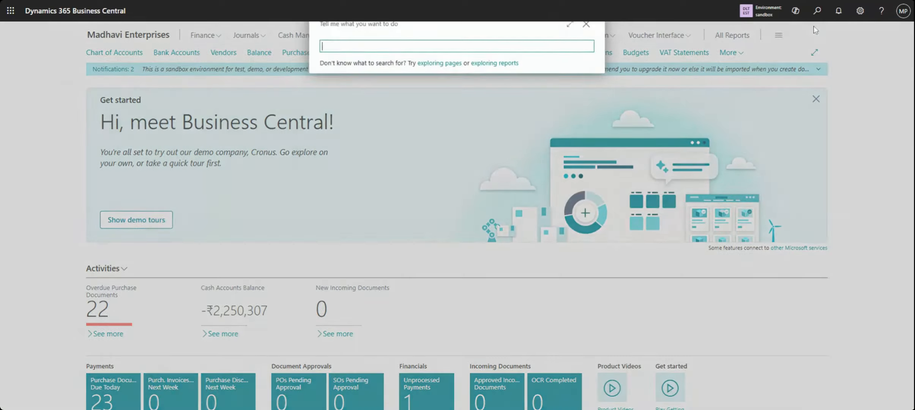
Open Madhavi Enterprises' Handled Intercompany Inbox Transactions, review the listed transactions, and close the list
left_click(817, 11)
type("h")
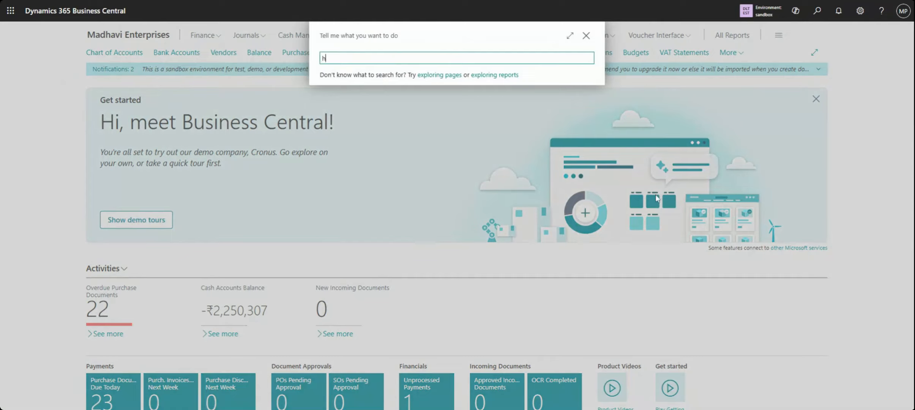
type("andled")
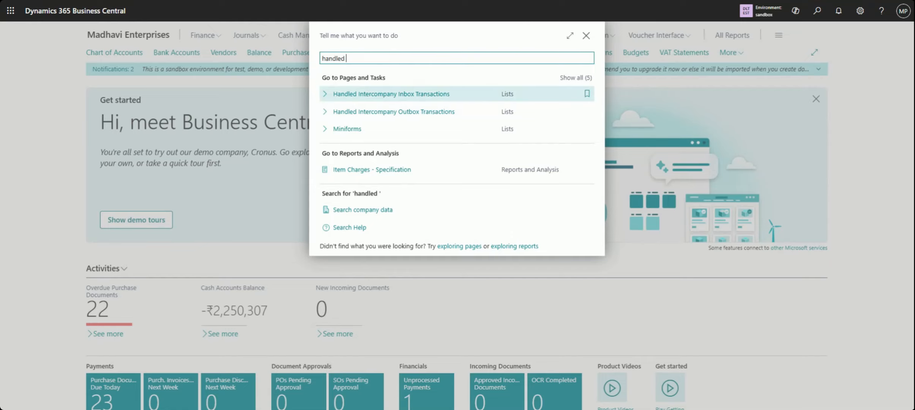
left_click(457, 97)
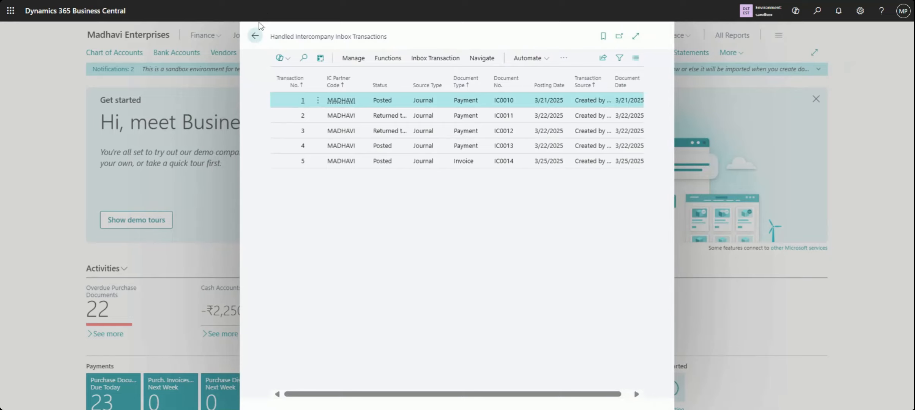
left_click(255, 36)
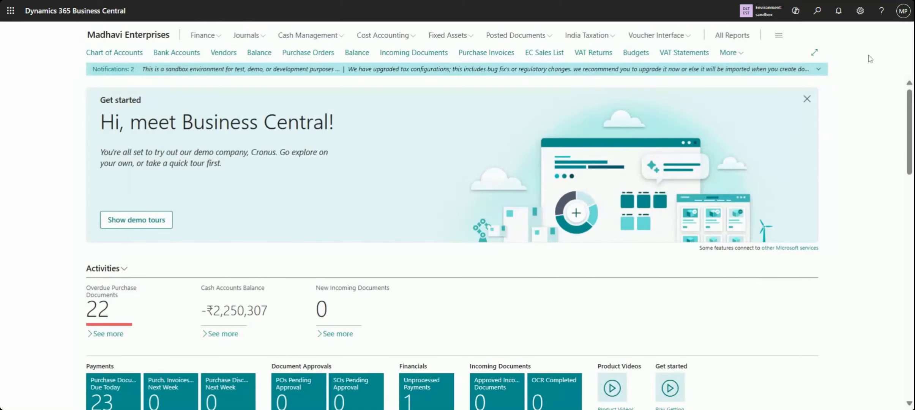
Open Madhavi Enterprises' Handled Intercompany Outbox Transactions, check all columns of the listed transactions, and close the list
left_click(818, 11)
type("hand")
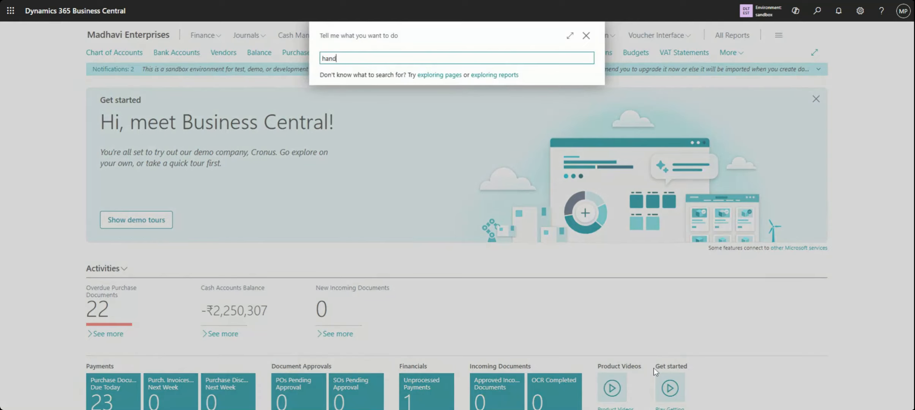
type("led ou")
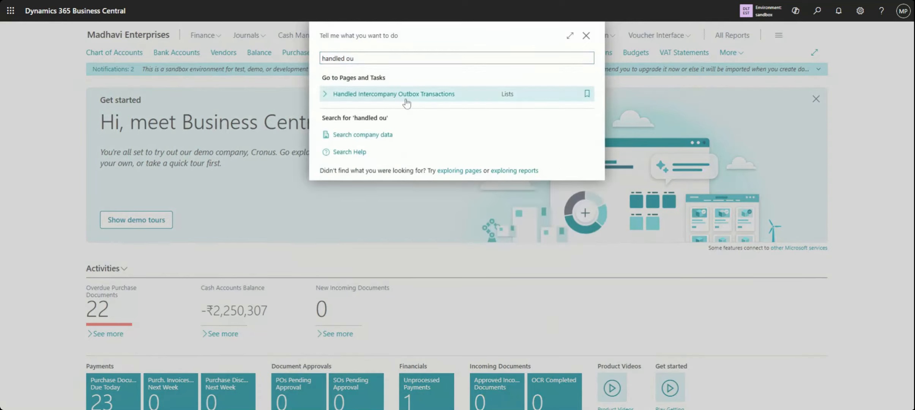
left_click(406, 103)
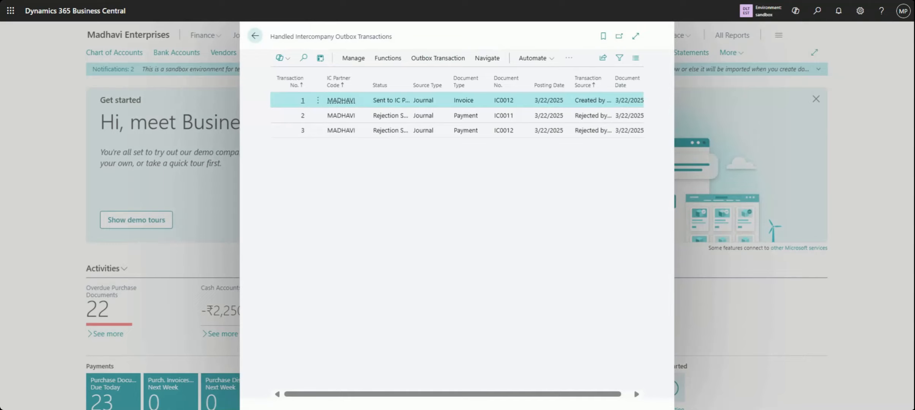
left_click(625, 395)
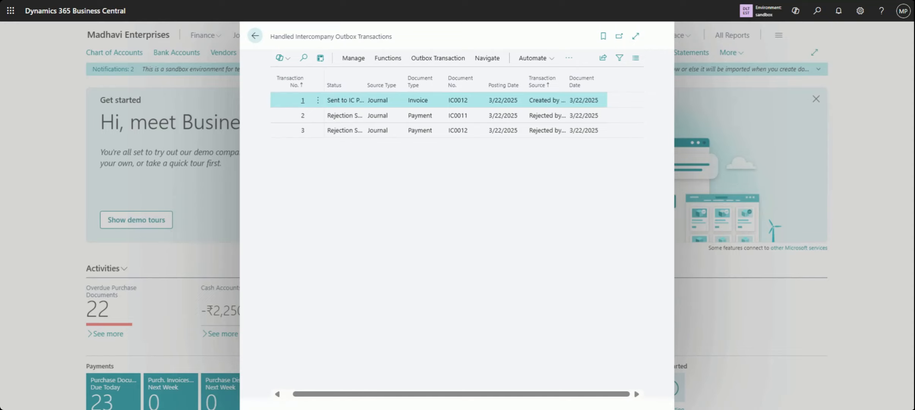
left_click(290, 397)
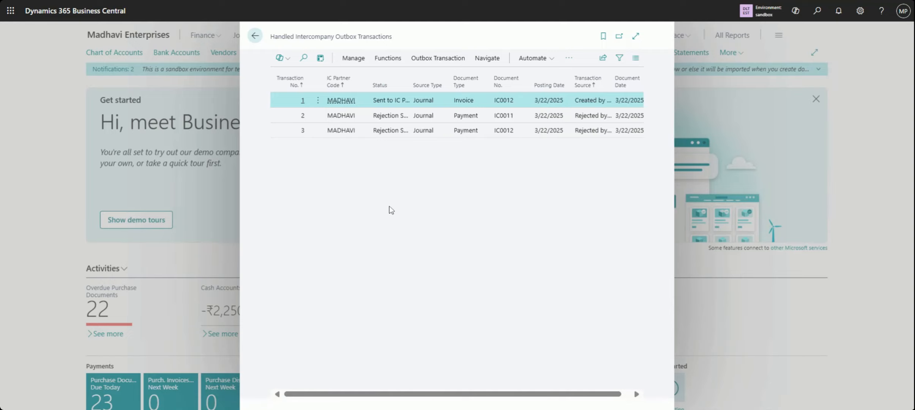
left_click(256, 37)
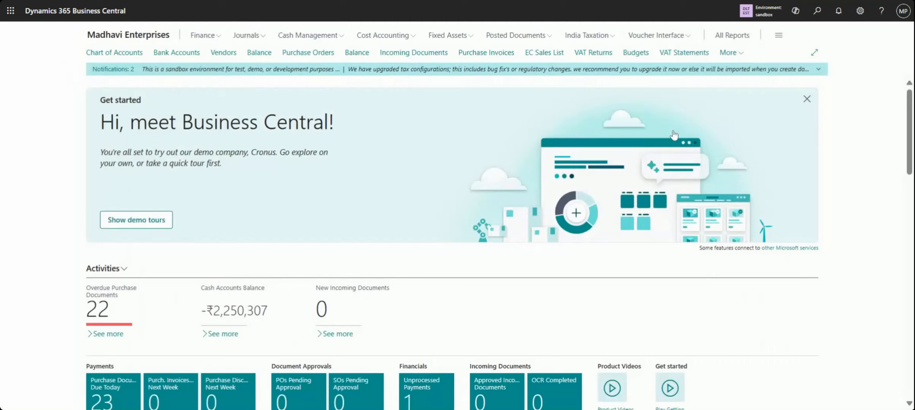
Reopen the Handled Intercompany Inbox Transactions list and select invoice IC0014 to examine its remaining columns
left_click(816, 12)
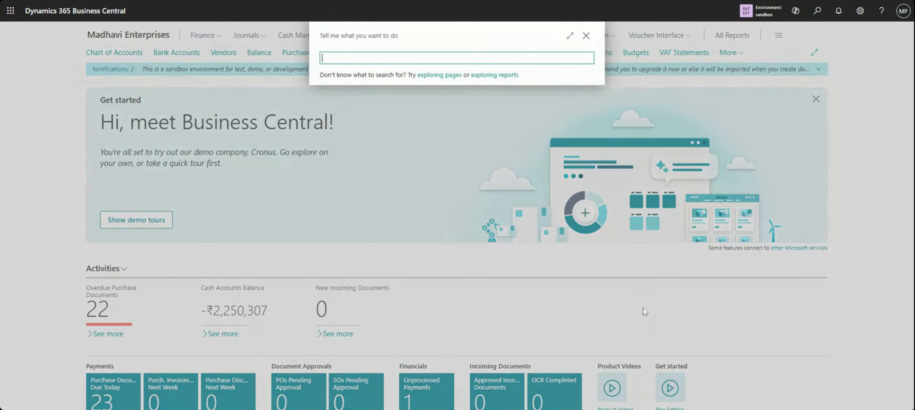
type("handled")
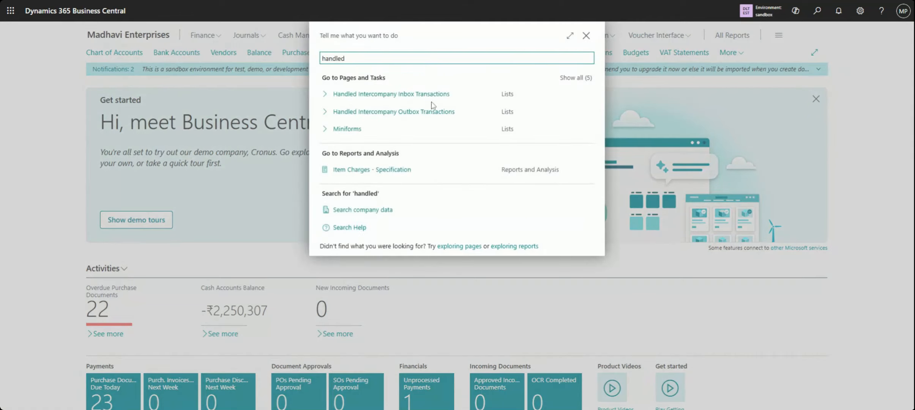
left_click(422, 93)
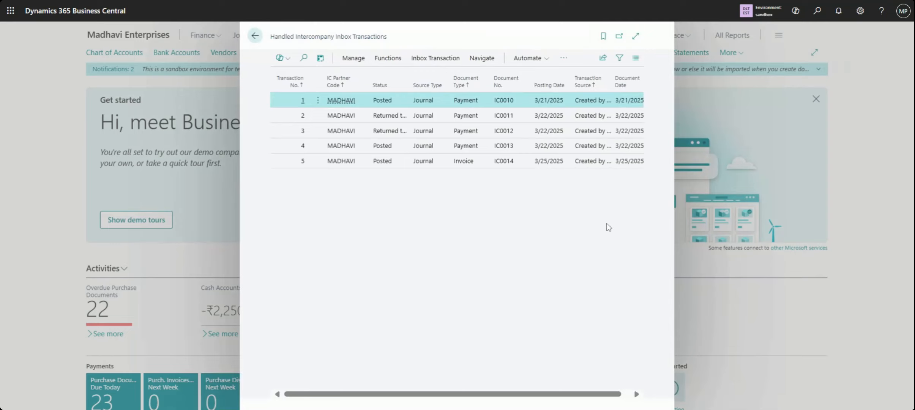
scroll(625, 171, "right", 2)
left_click(623, 167)
scroll(625, 170, "right", 1)
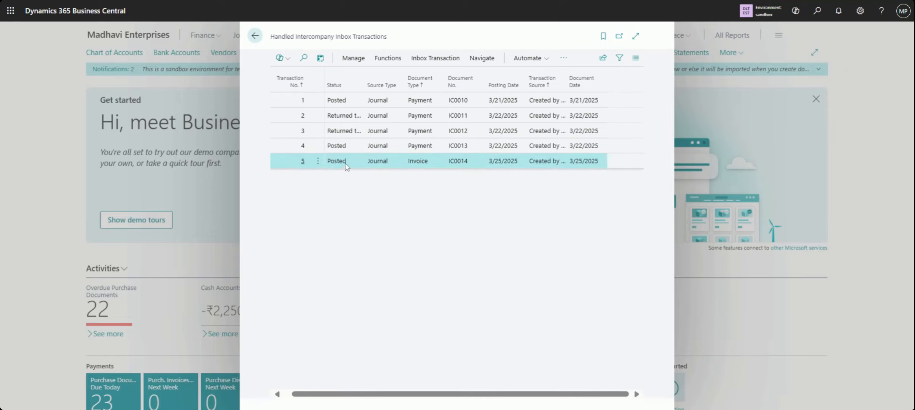
Open the details of handled inbox invoice IC0014, review its journal lines, and close them
left_click(435, 59)
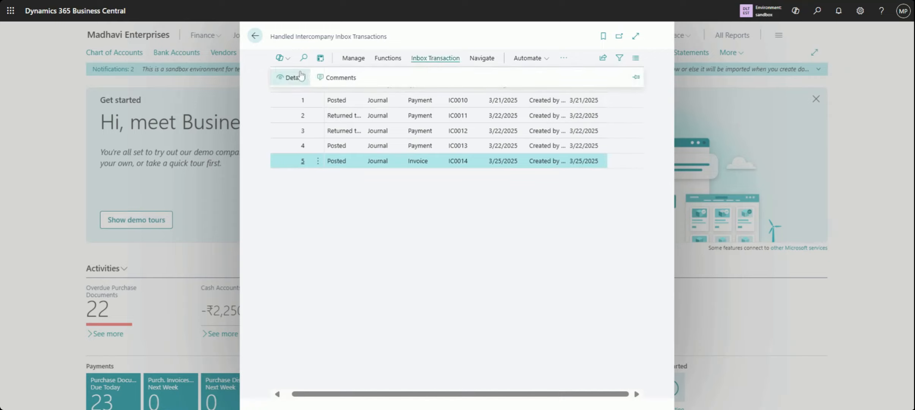
left_click(301, 76)
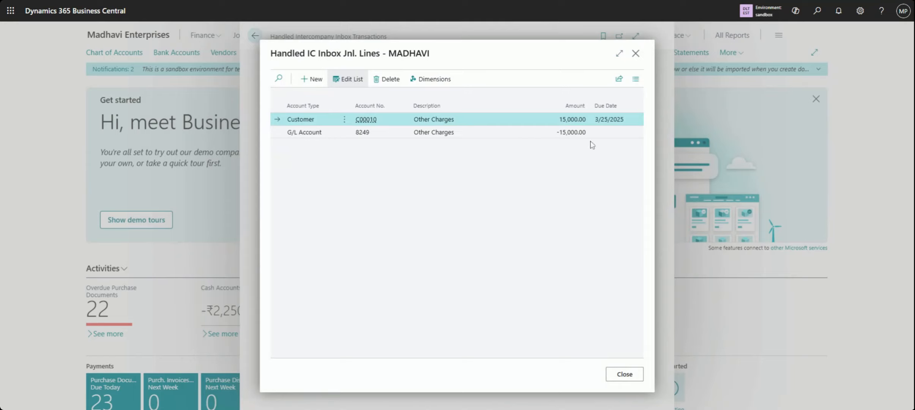
left_click(628, 385)
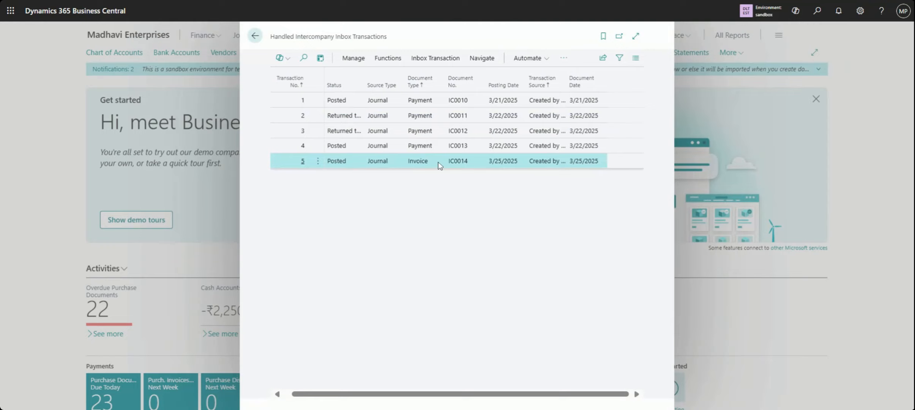
Try to navigate from handled inbox invoice IC0014 to its related document
left_click(390, 62)
left_click(356, 62)
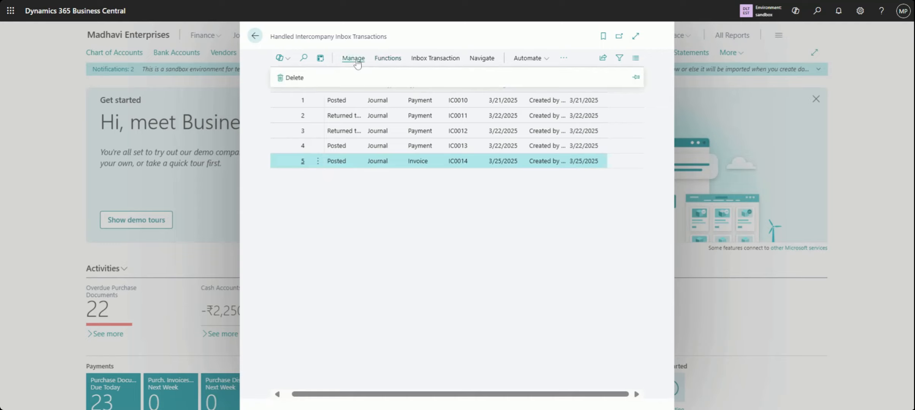
left_click(437, 61)
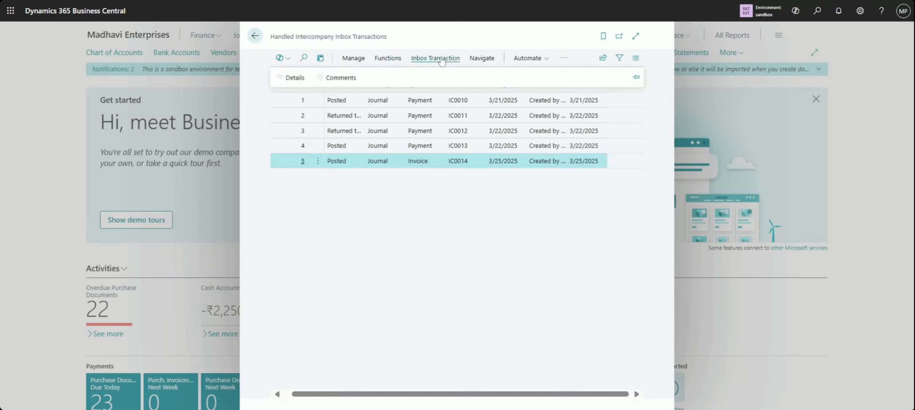
left_click(493, 64)
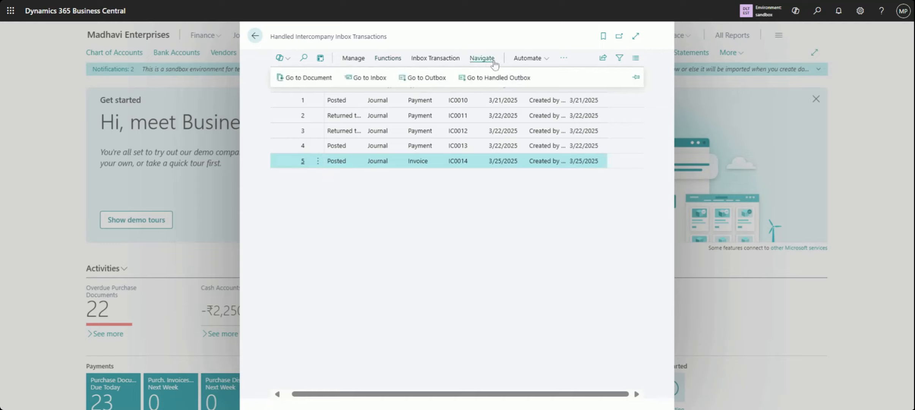
left_click(308, 78)
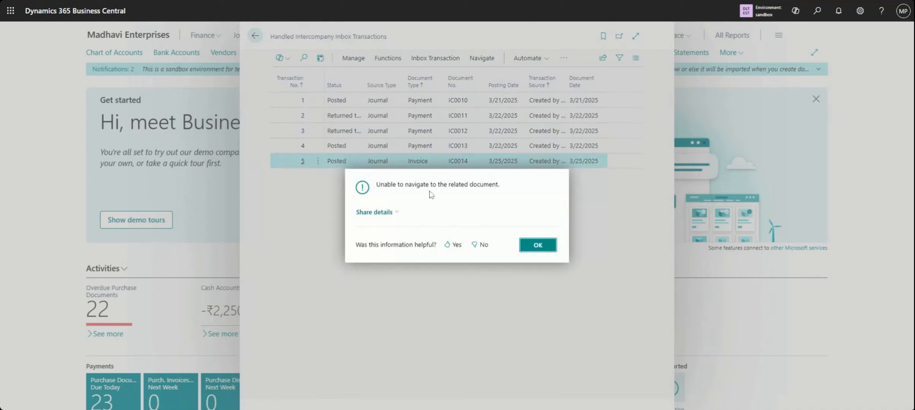
left_click(542, 250)
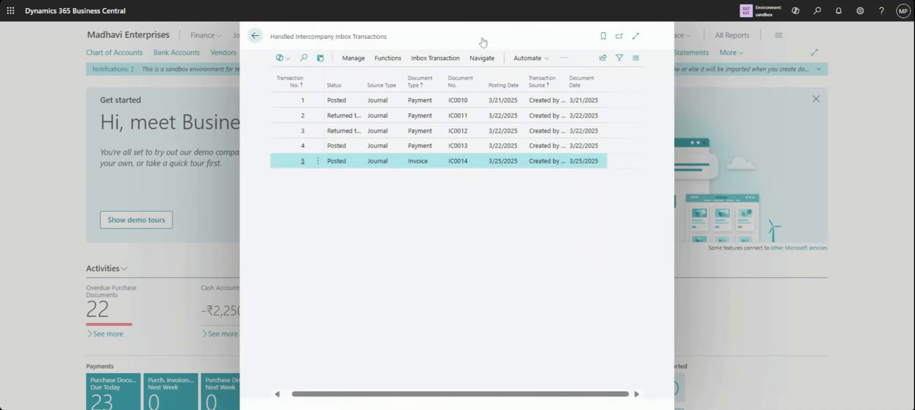
Go from the handled inbox to the Handled Intercompany Outbox Transactions, review them, and return to the inbox list
left_click(482, 61)
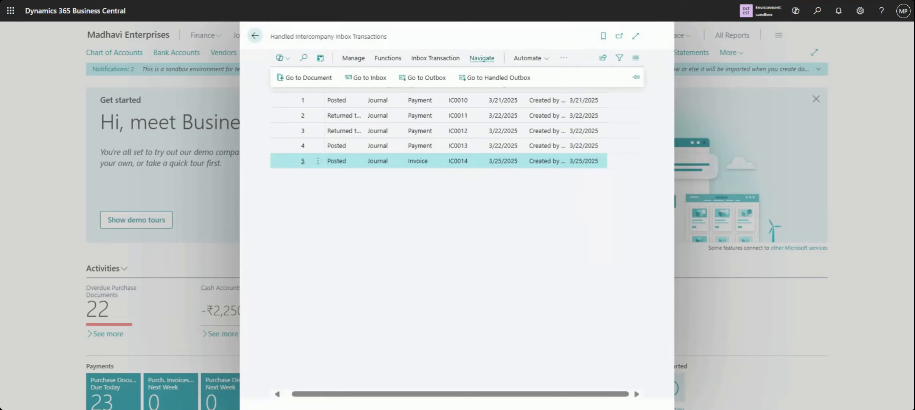
left_click(488, 78)
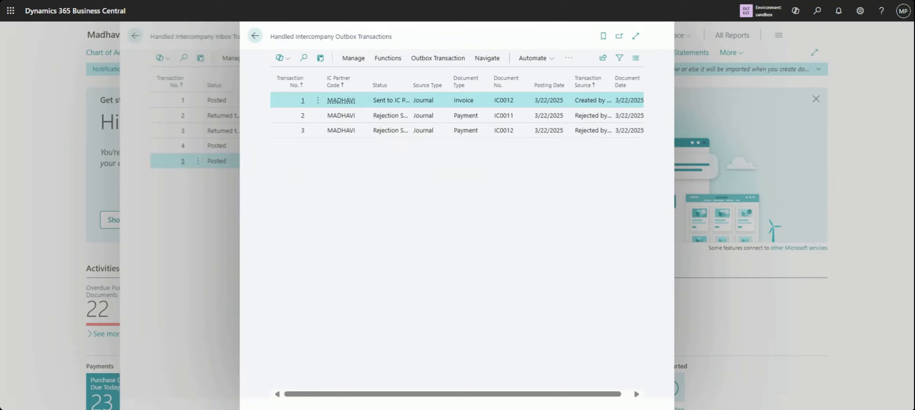
left_click(254, 36)
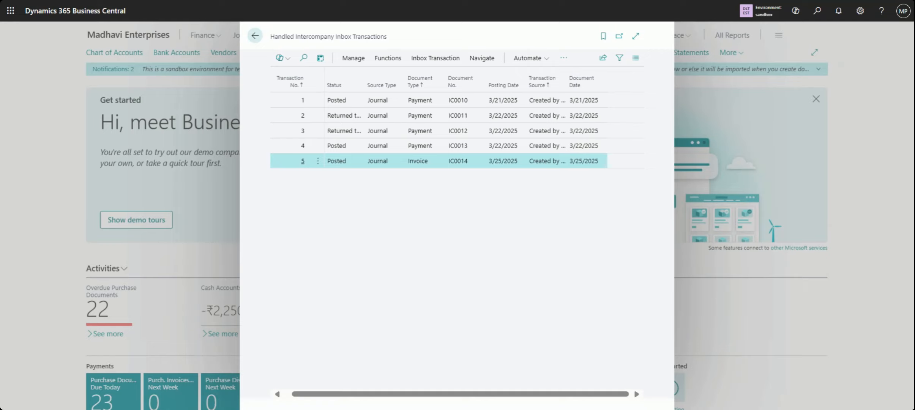
left_click(387, 61)
left_click(353, 60)
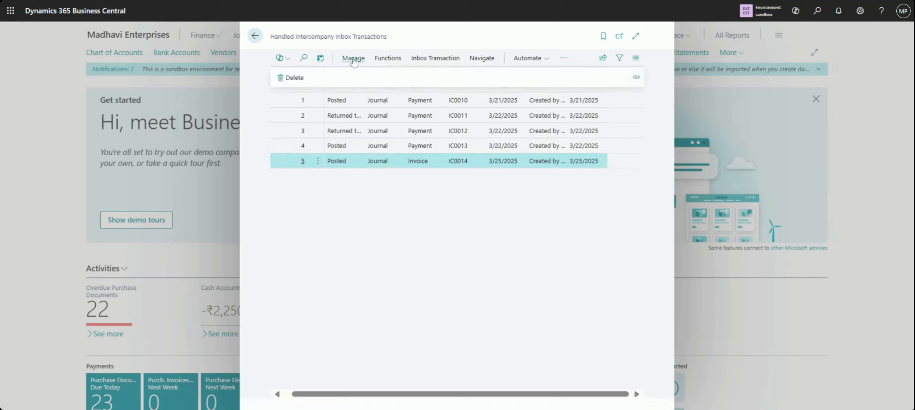
left_click(416, 62)
left_click(479, 62)
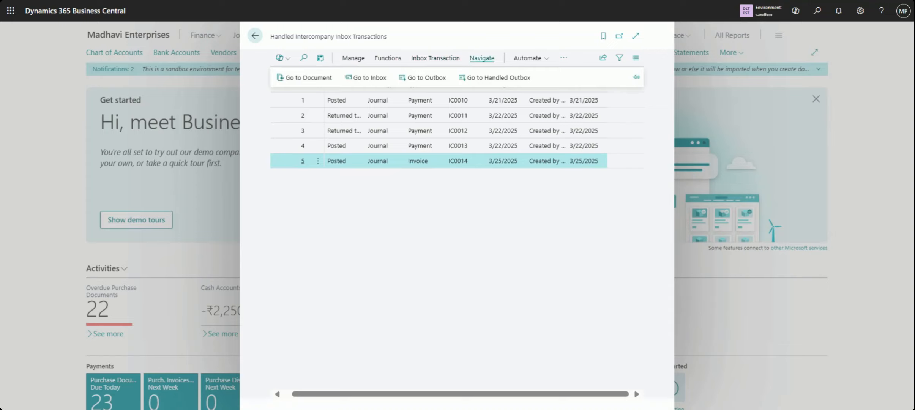
left_click(461, 216)
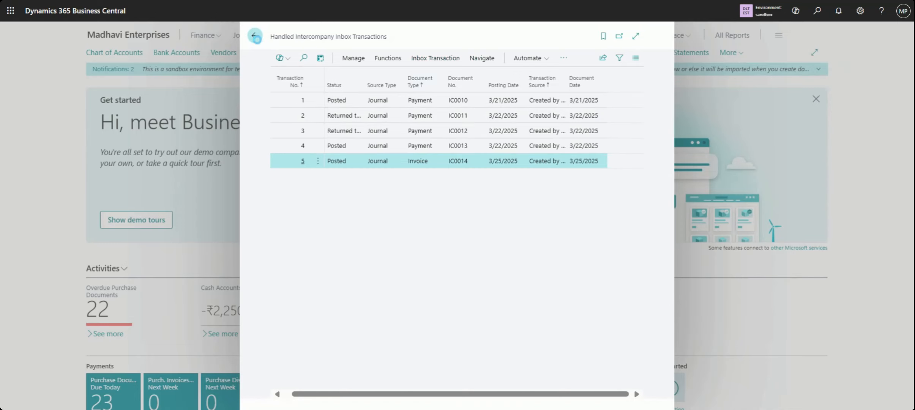
Close the handled inbox list and search Madhavi Enterprises' Chart of Accounts for "cash"
left_click(256, 38)
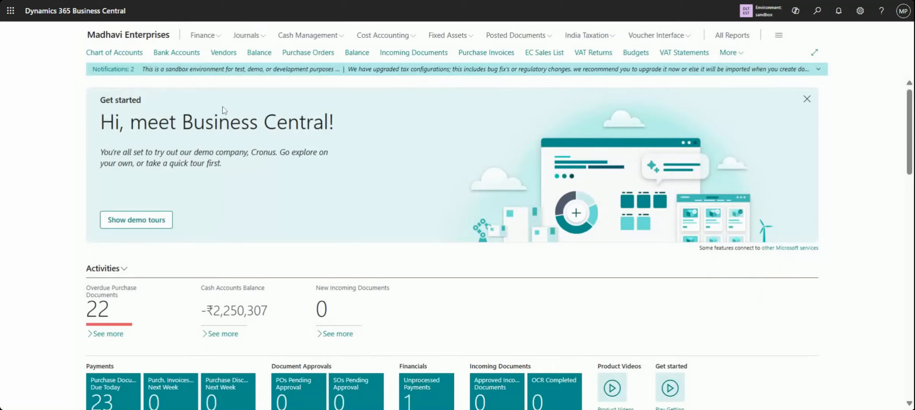
left_click(122, 55)
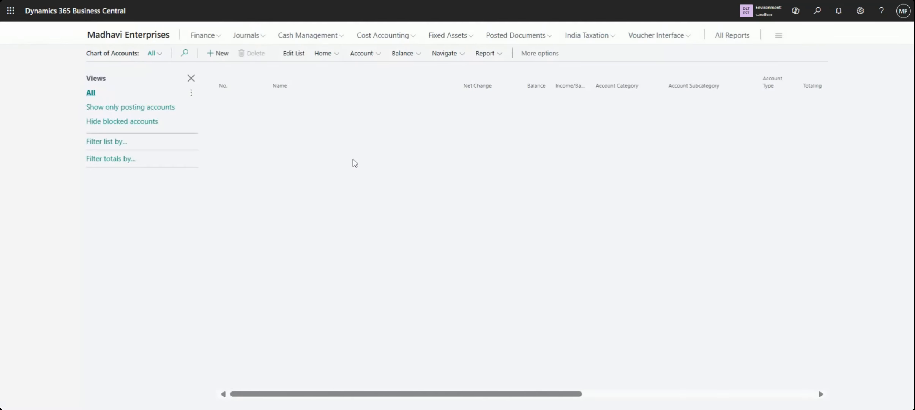
left_click(185, 54)
type("cash")
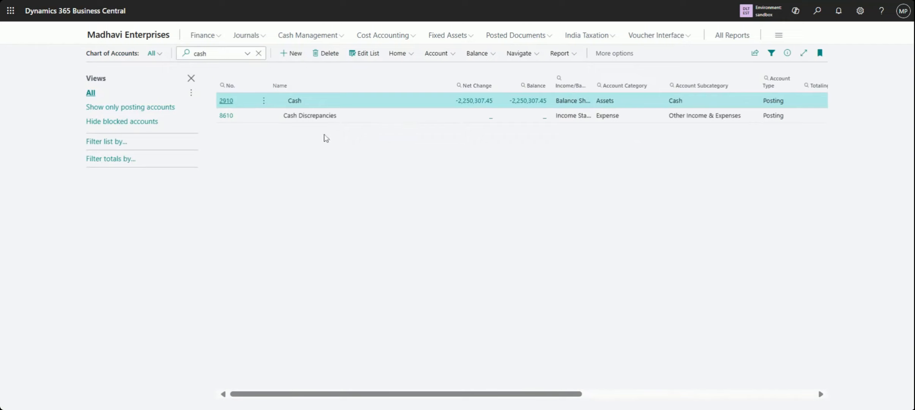
View the card of G/L account 2910 Cash and open the ledger entries behind its balance
left_click(264, 101)
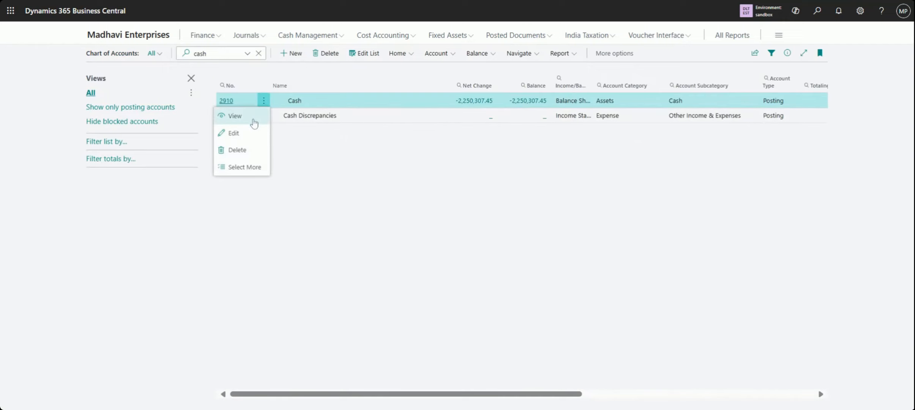
left_click(253, 121)
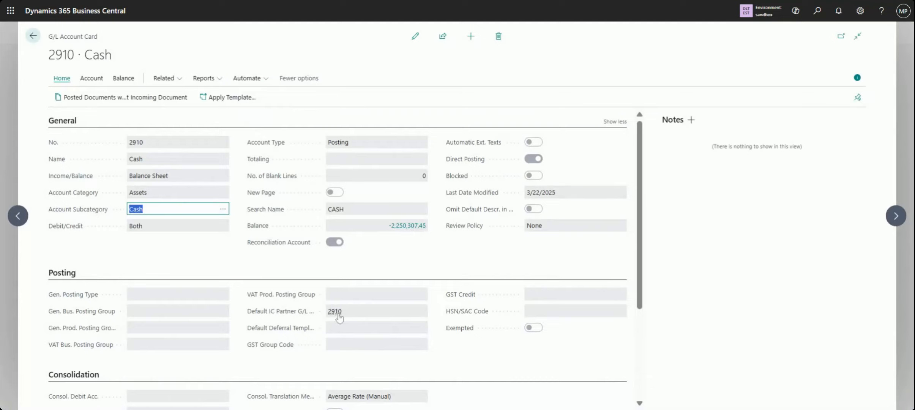
left_click(413, 229)
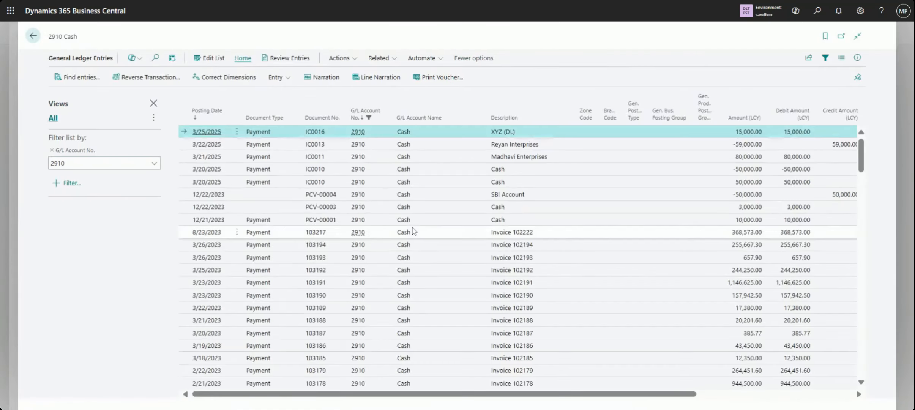
Preview the posted voucher for the Cash payment entry IC0016, enlarge it to review the amounts, and close the preview
left_click(234, 134)
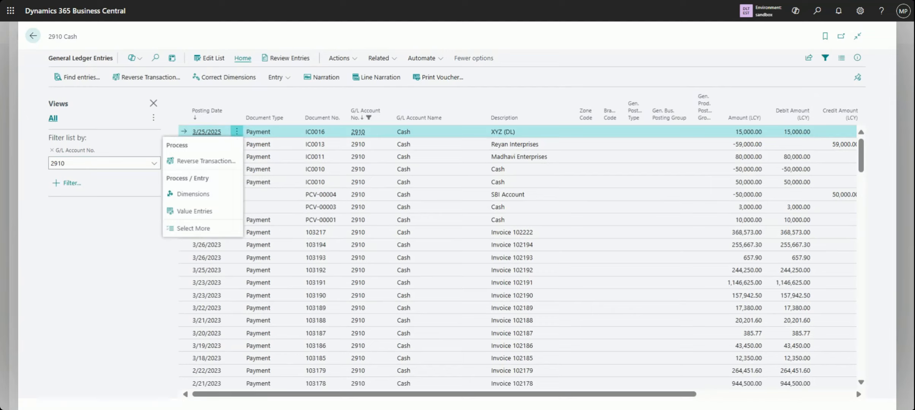
left_click(302, 138)
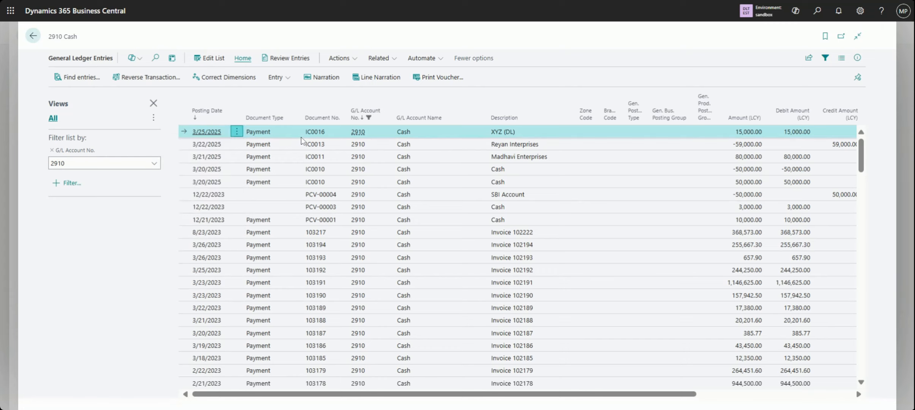
left_click(454, 79)
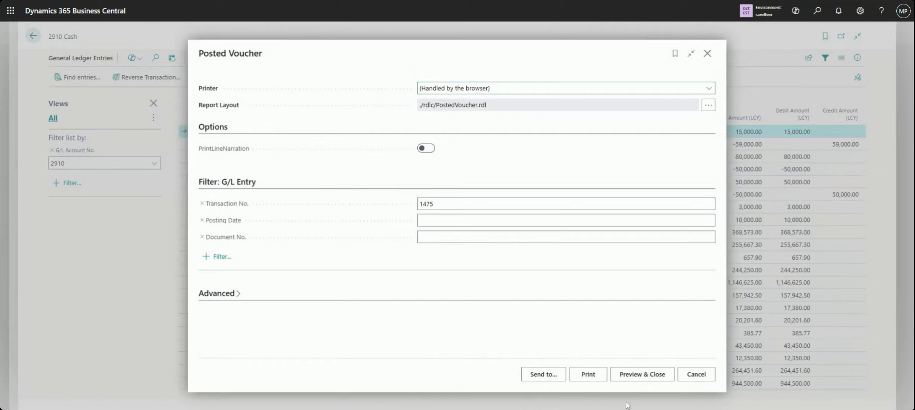
left_click(644, 378)
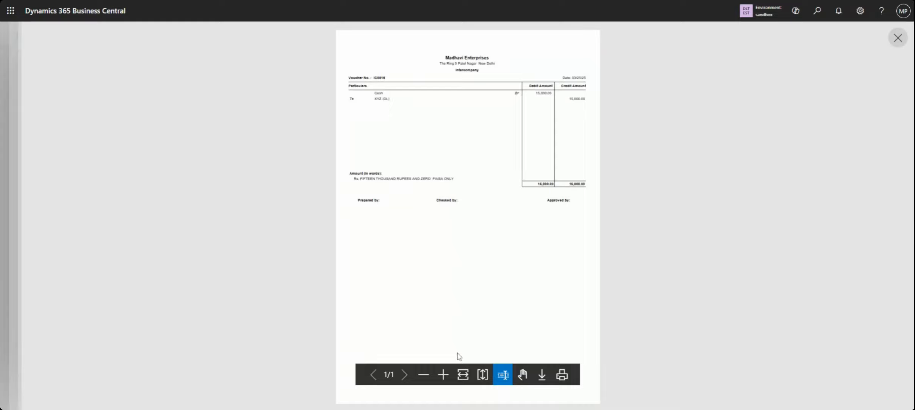
left_click(443, 374)
scroll(602, 310, "up", 3)
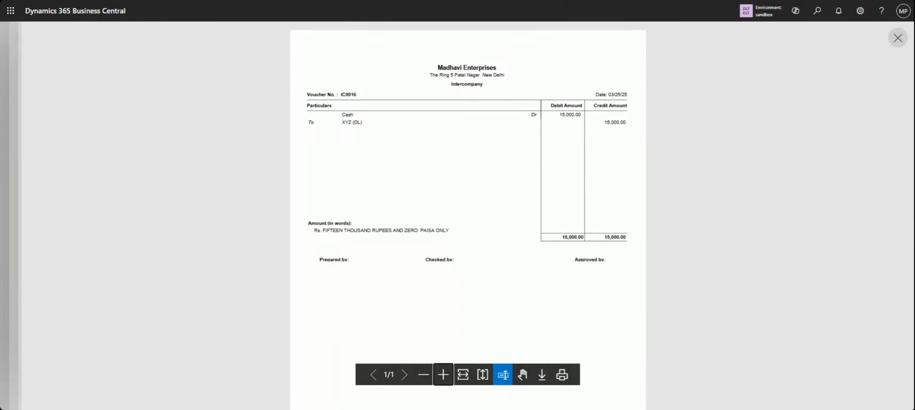
left_click(897, 38)
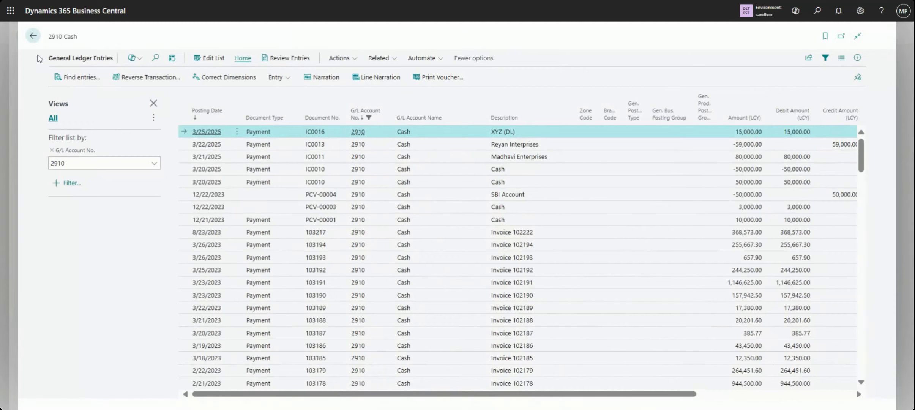
Find the entries related to payment IC0016 and open its G/L entries
left_click(73, 79)
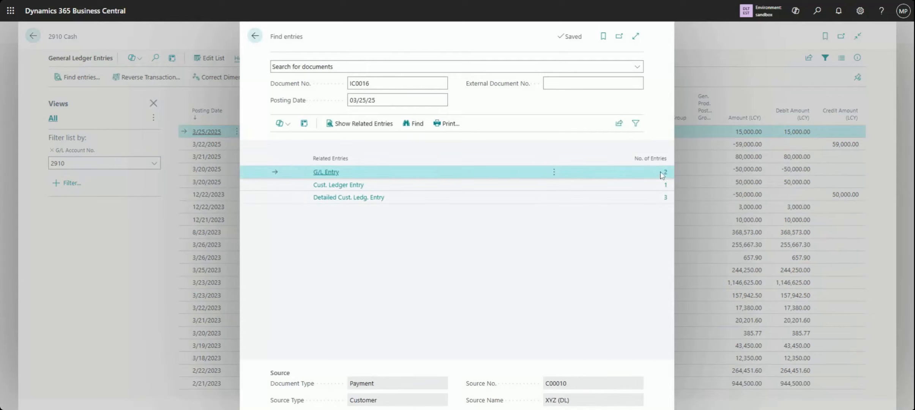
left_click(667, 174)
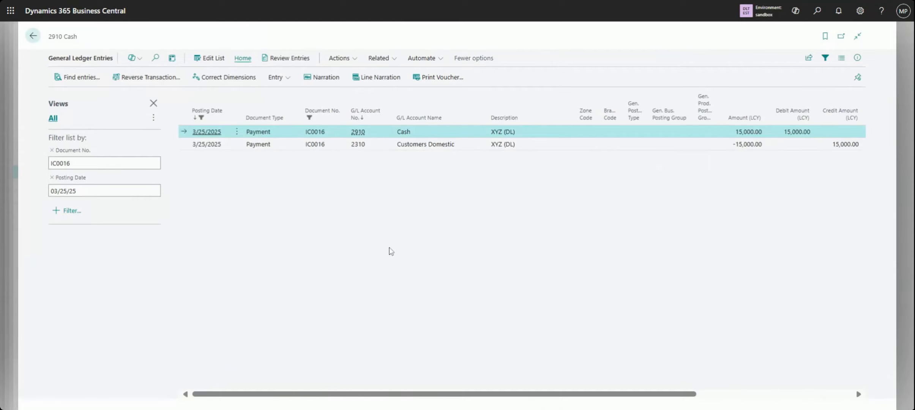
left_click(283, 84)
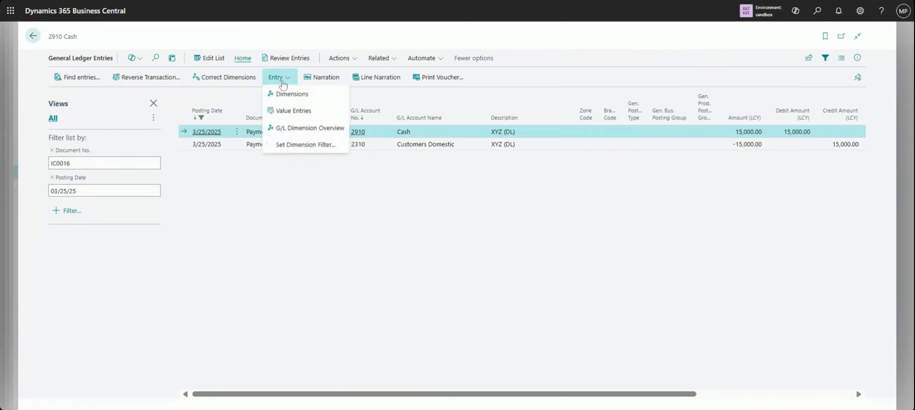
left_click(353, 61)
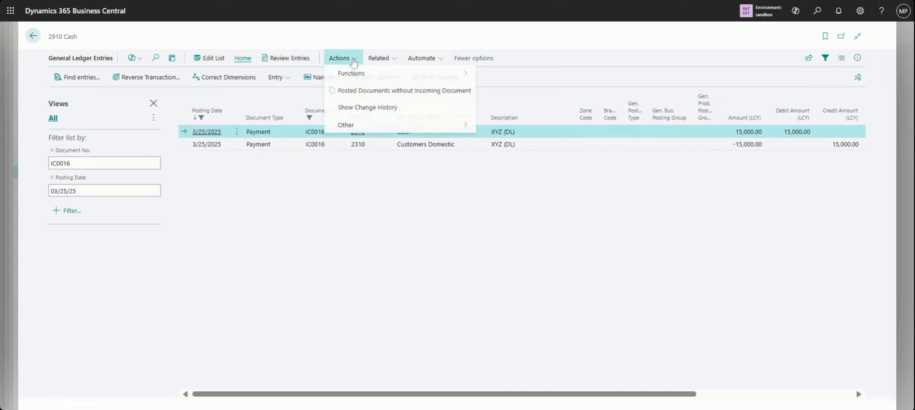
left_click(396, 60)
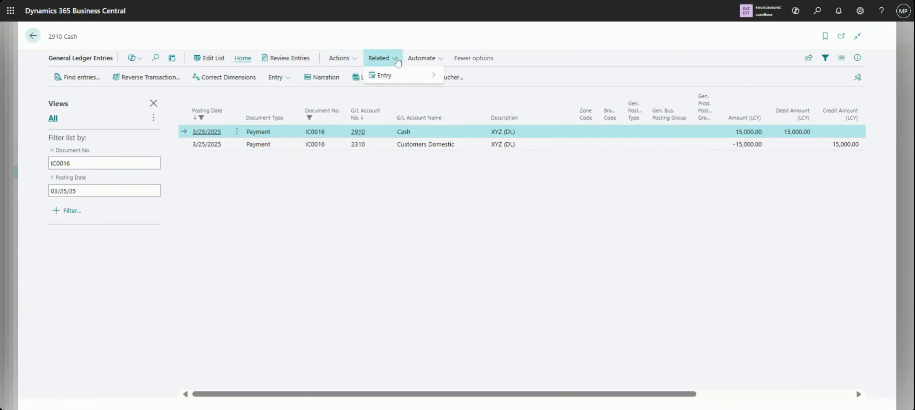
mouse_move(407, 75)
left_click(334, 238)
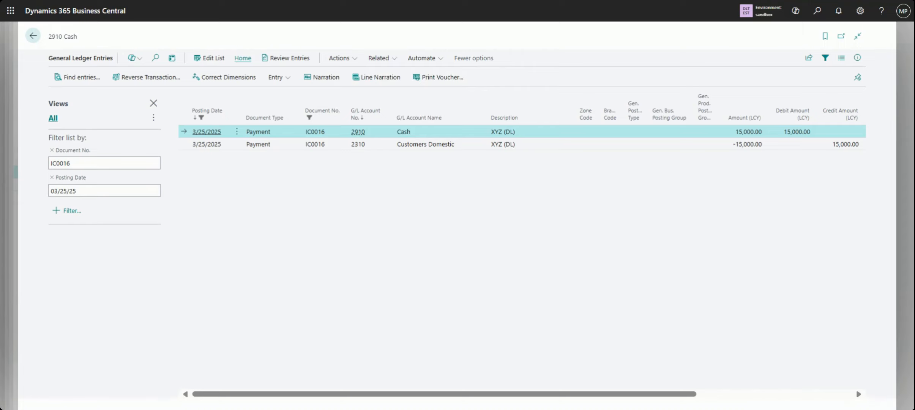
left_click(353, 60)
left_click(393, 63)
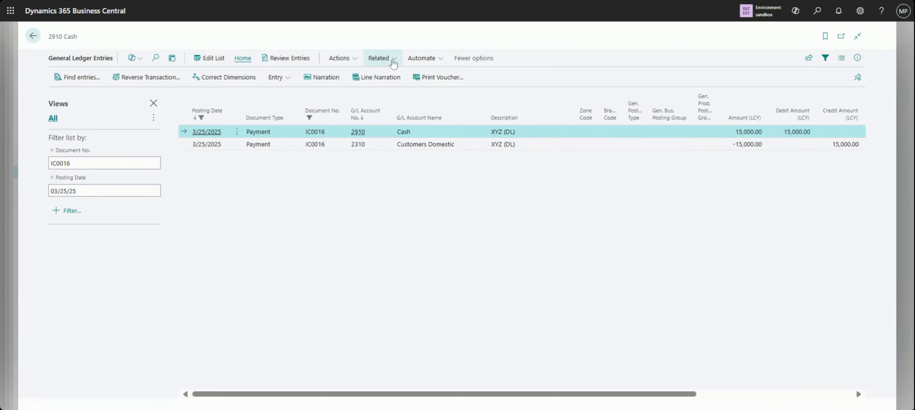
left_click(393, 63)
mouse_move(399, 78)
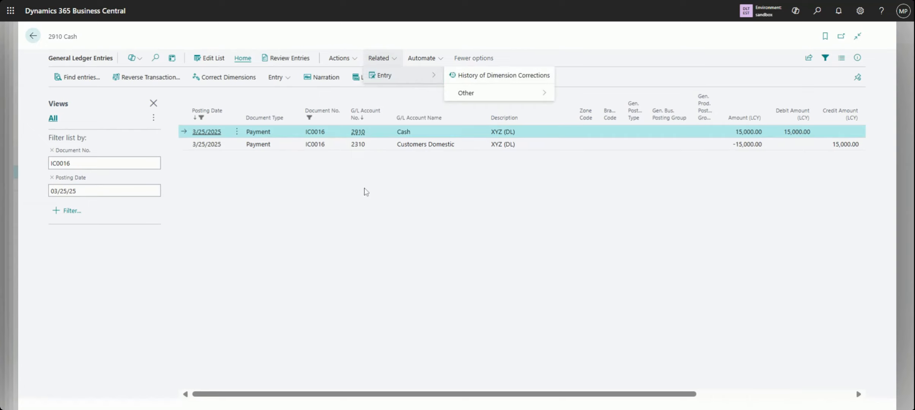
left_click(465, 150)
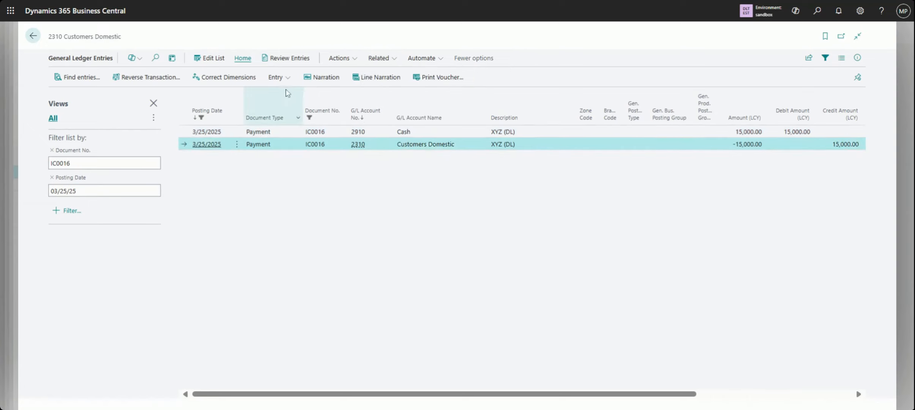
Finish viewing the G/L entries of payment IC0016 and return to its related entries
left_click(289, 80)
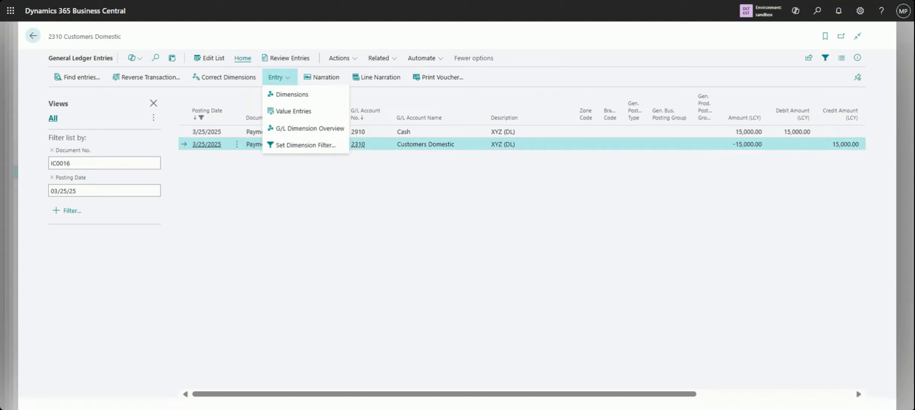
left_click(248, 219)
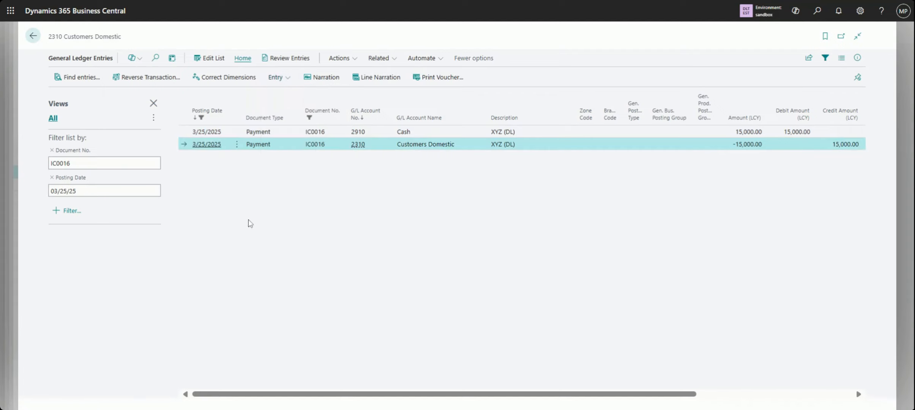
left_click(33, 36)
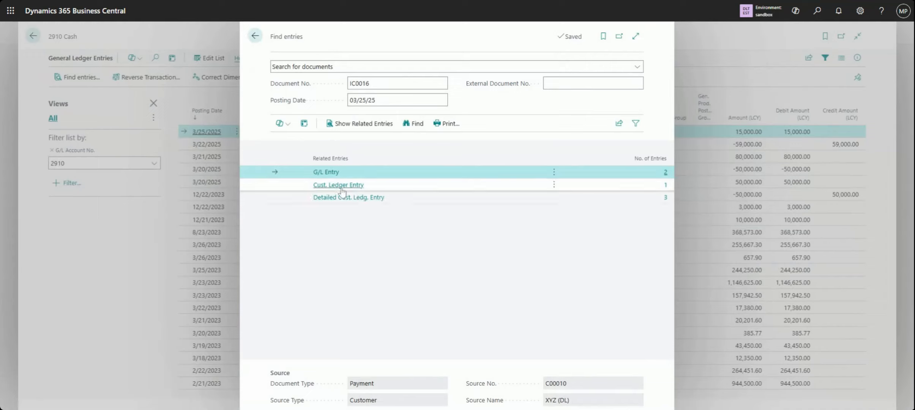
Open the detailed customer ledger entries of payment IC0016 and try to unapply the Initial Entry line
left_click(356, 203)
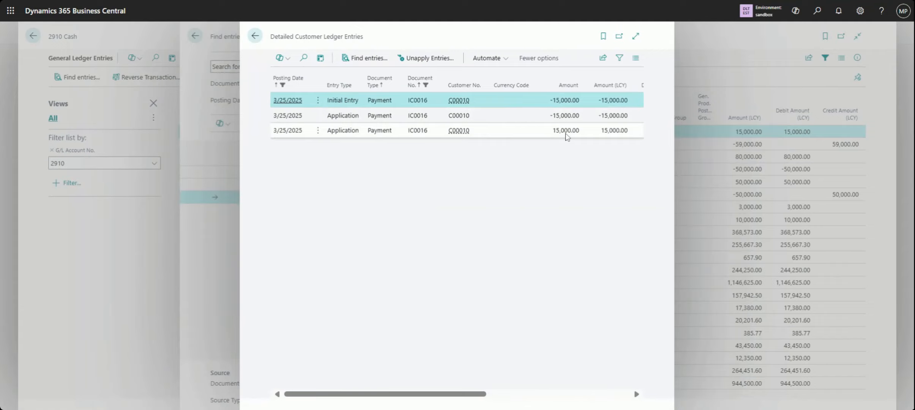
left_click(427, 60)
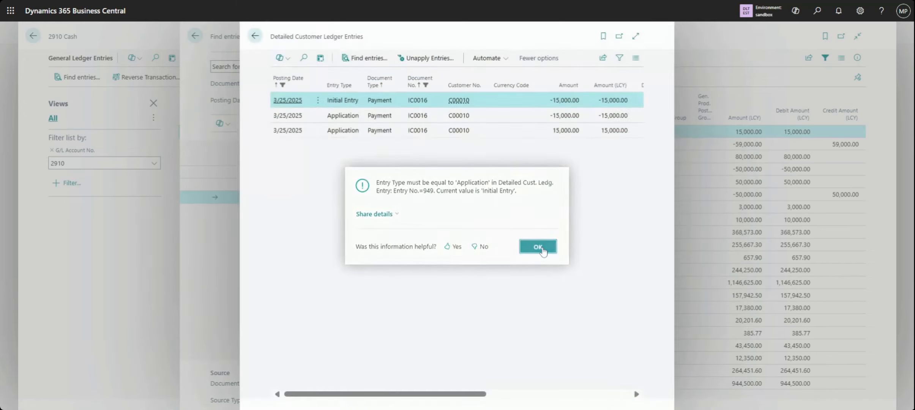
left_click(544, 250)
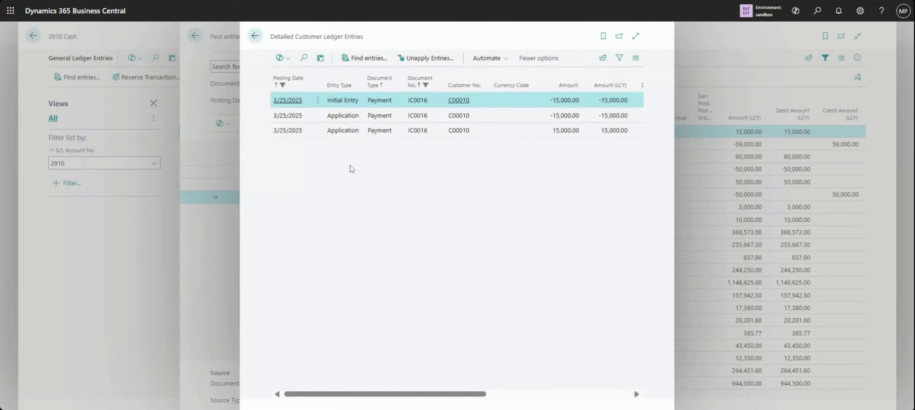
Find the entries related to the Initial Entry line and open the customer ledger entry of payment IC0016
left_click(374, 64)
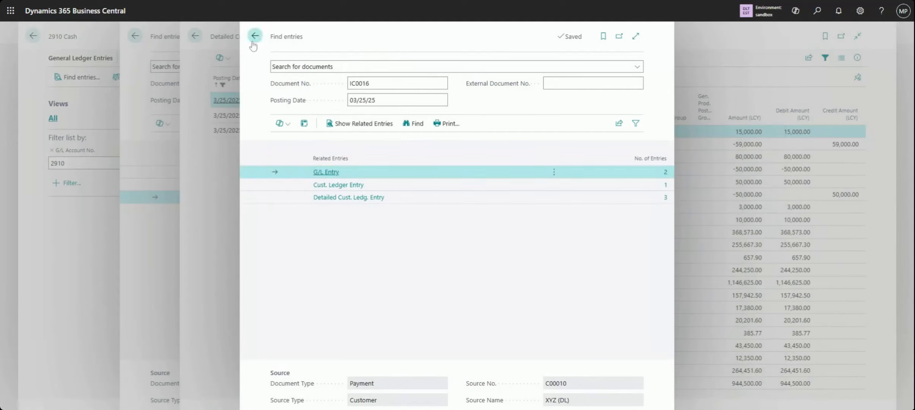
left_click(346, 189)
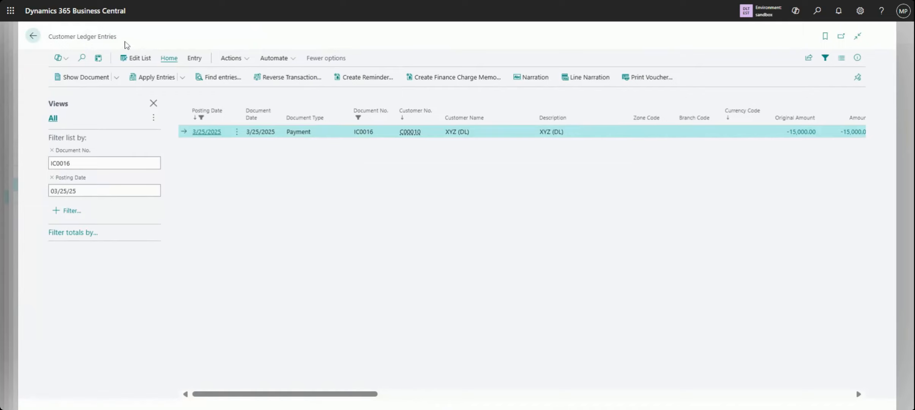
left_click_drag(118, 38, 47, 45)
left_click(297, 222)
left_click(182, 78)
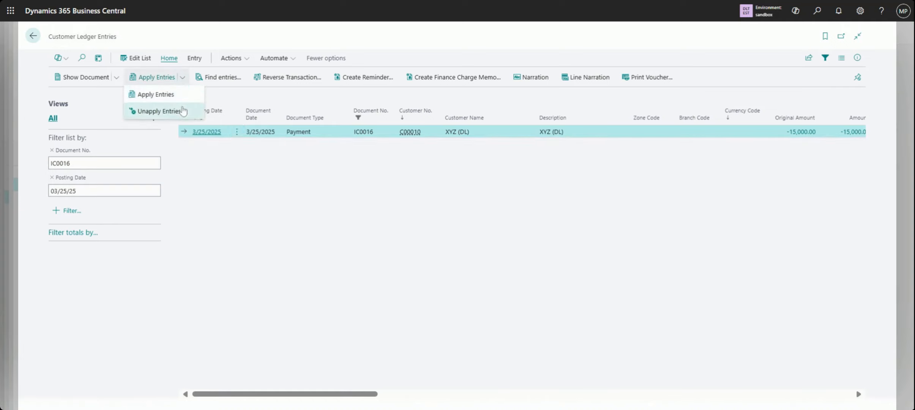
left_click(431, 237)
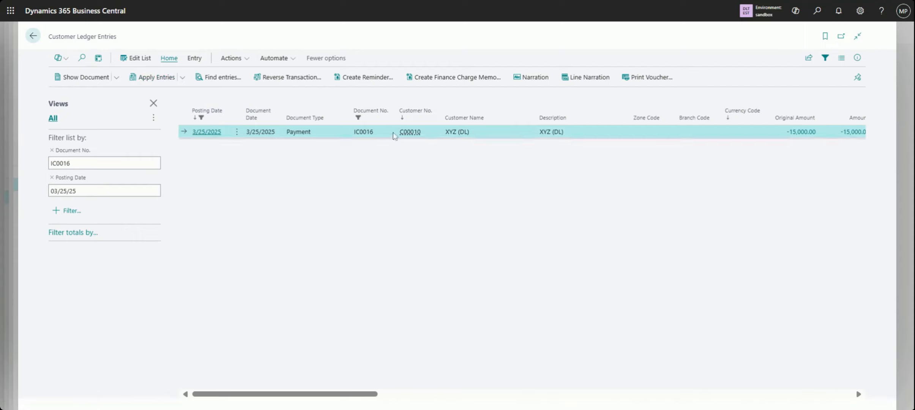
left_click(248, 60)
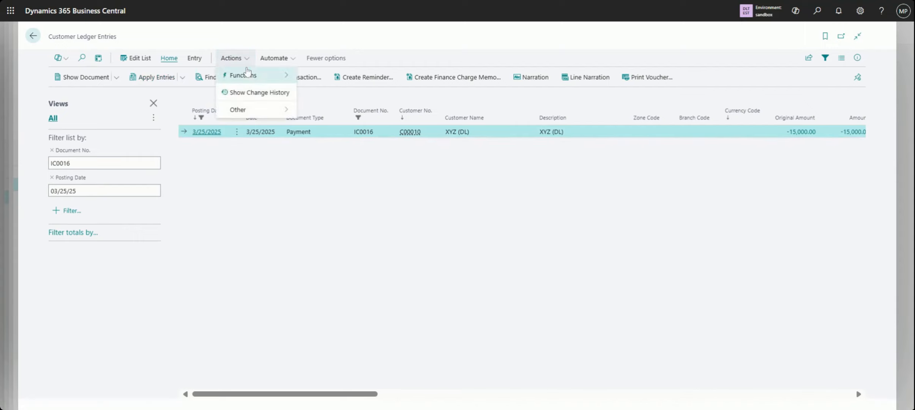
left_click(197, 58)
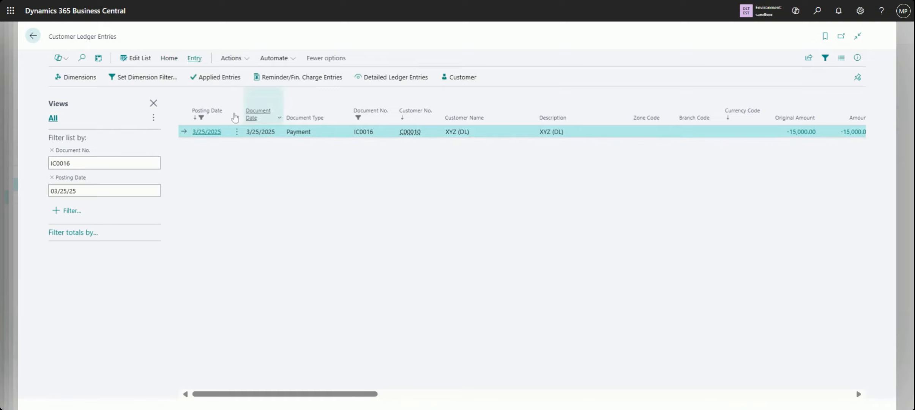
Search for "customer ledger", open the full Customer Ledger Entries list, and sort it by posting date in descending order
left_click(819, 13)
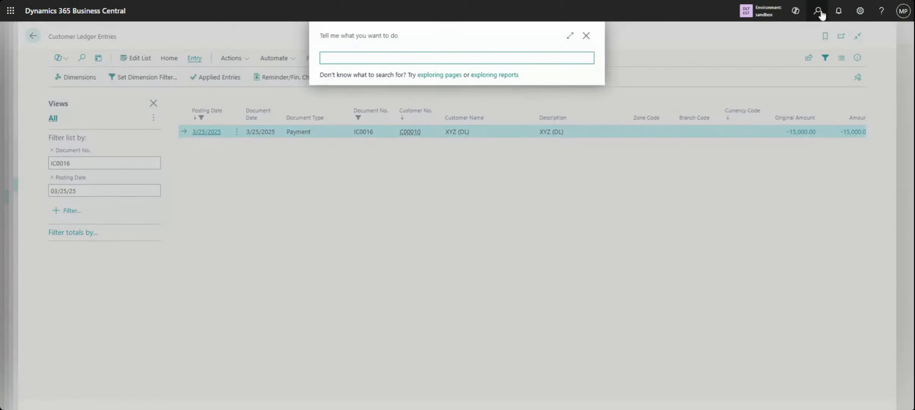
type("customer")
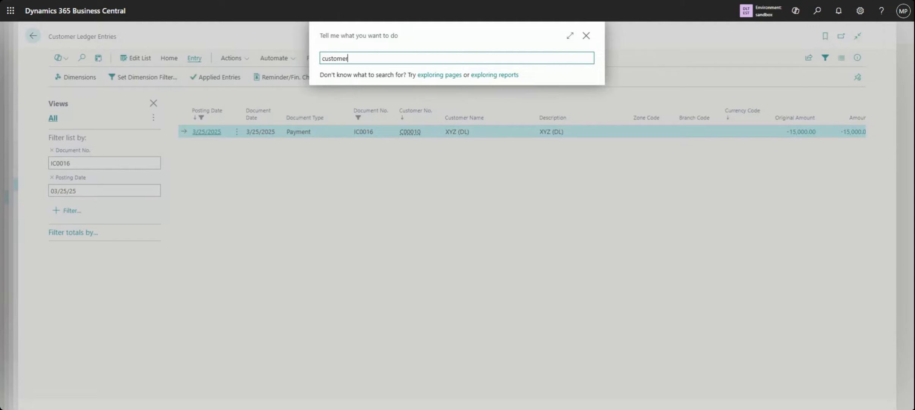
type(" ledger")
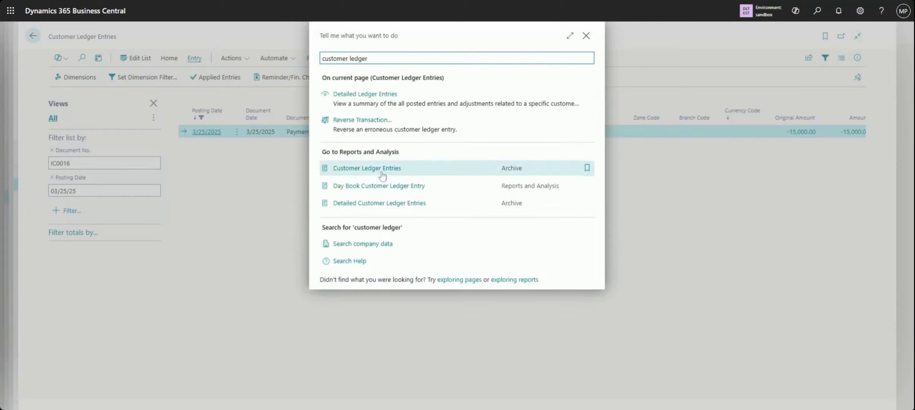
left_click(383, 173)
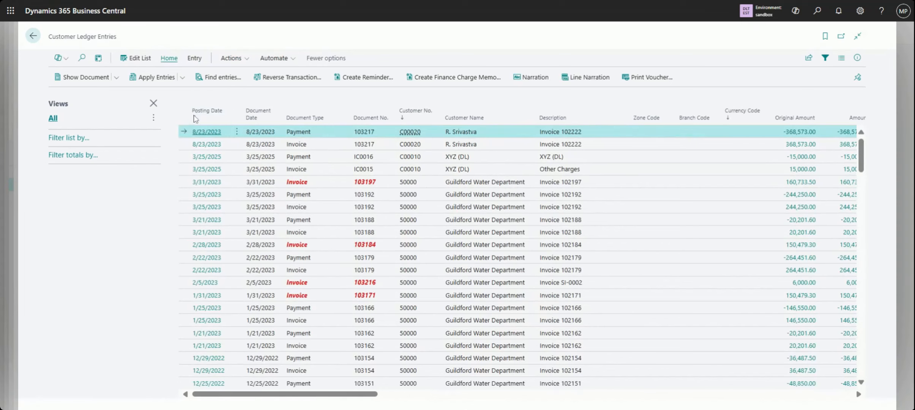
left_click(206, 111)
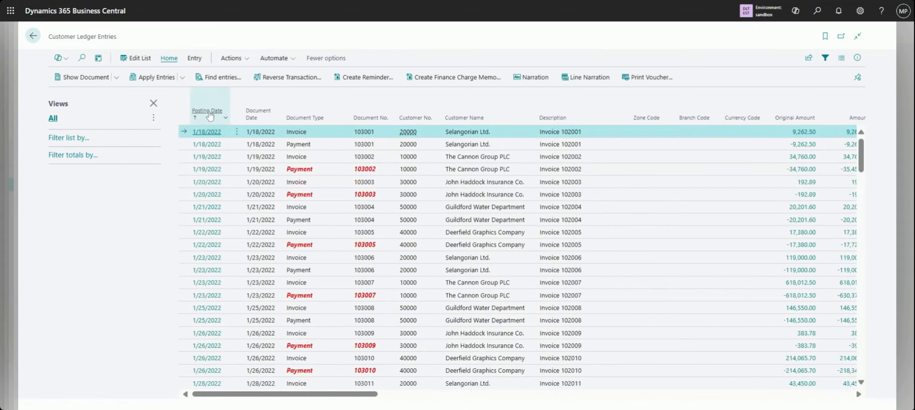
left_click(210, 115)
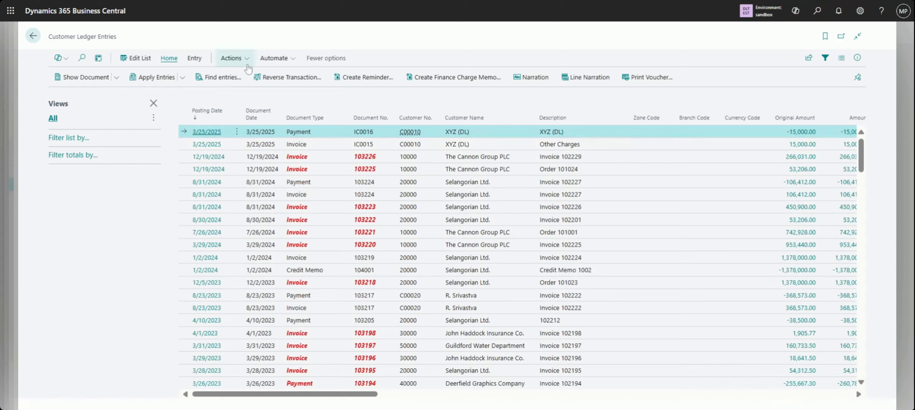
Review the applied entries of payment IC0016 from the full list and return to the filtered customer ledger entry
left_click(201, 59)
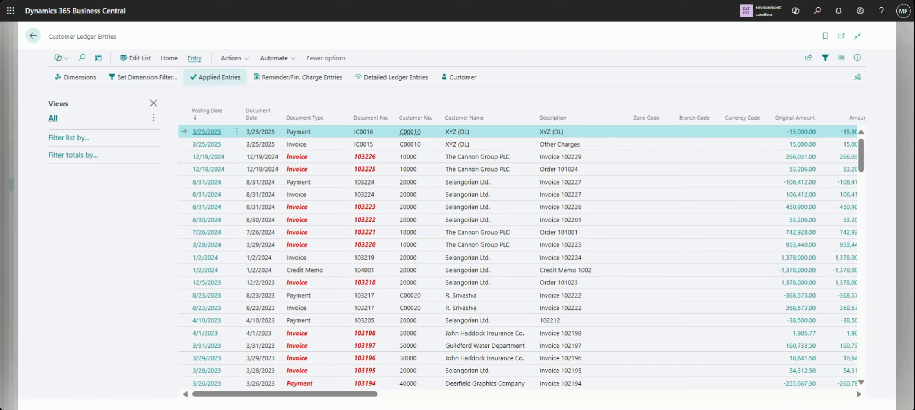
left_click(216, 78)
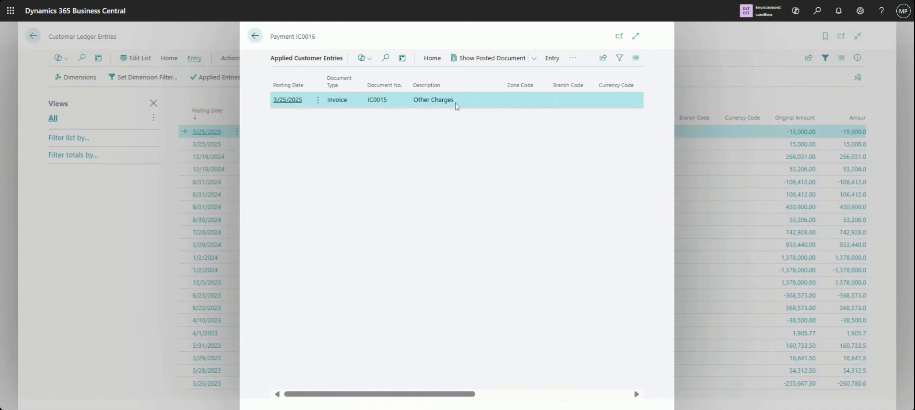
left_click(253, 37)
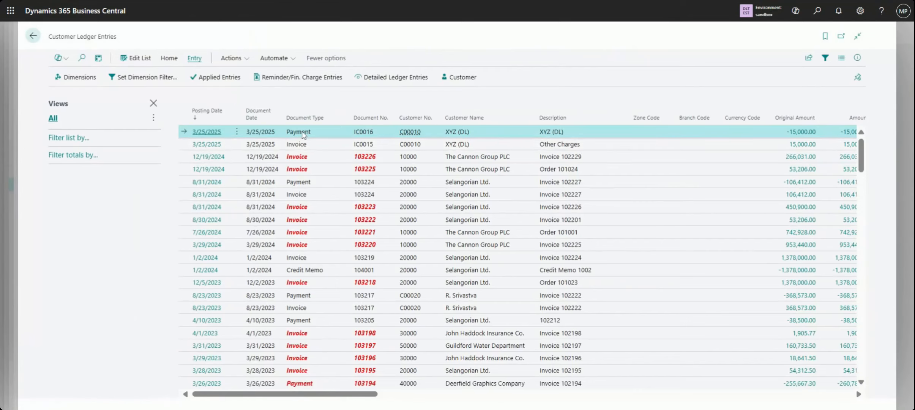
left_click(208, 78)
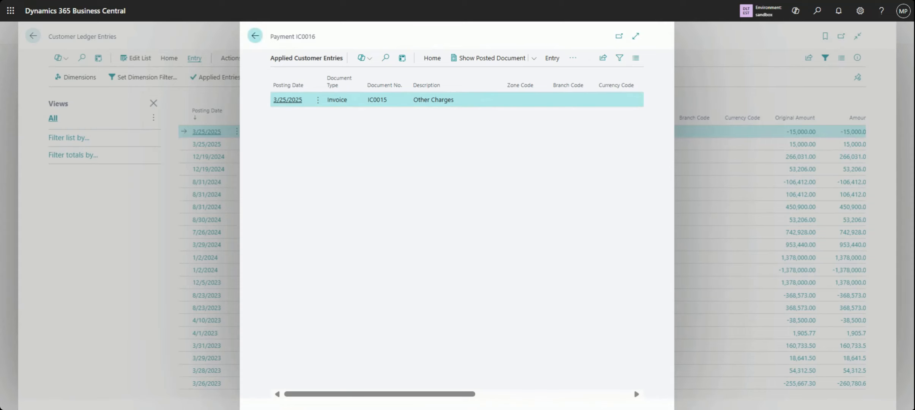
left_click(255, 37)
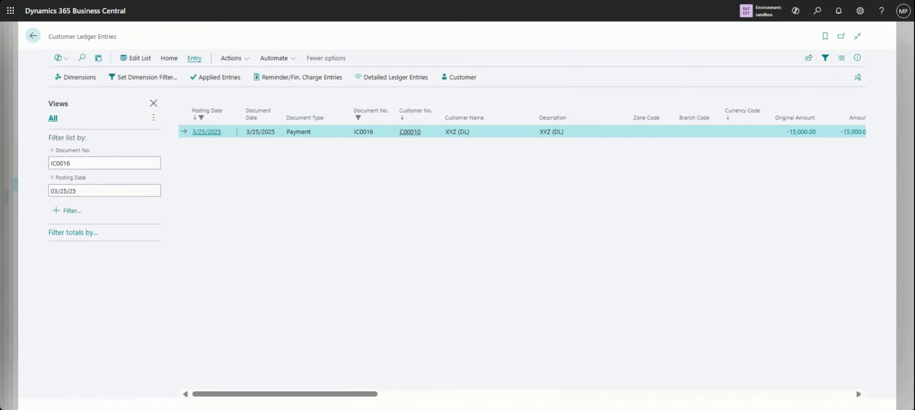
View the applied entries of payment IC0016 once more from the filtered customer ledger entry and close them
left_click(219, 80)
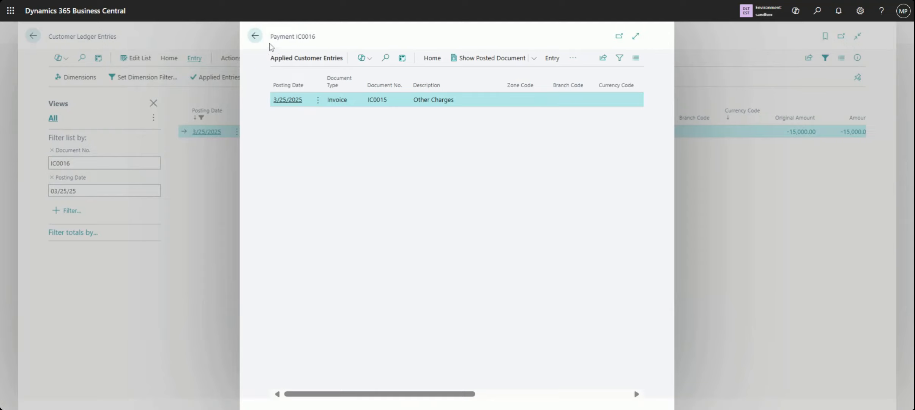
left_click(254, 36)
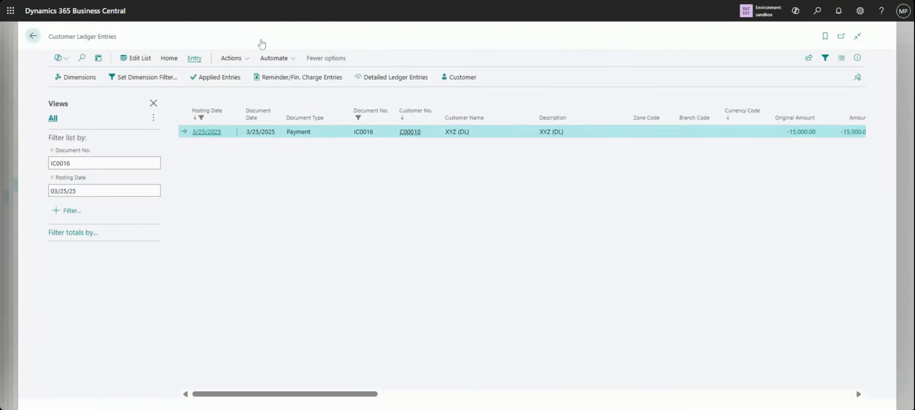
left_click(244, 65)
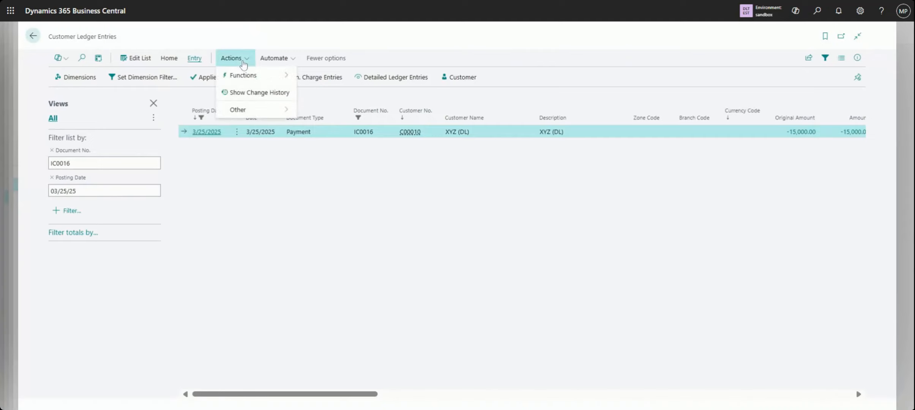
left_click(311, 209)
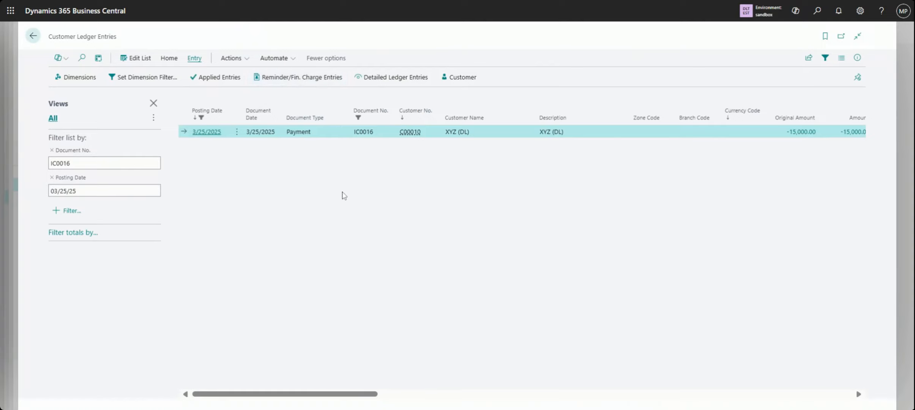
View the detailed ledger entries of payment IC0016, select the Application line, and close the list
left_click(395, 77)
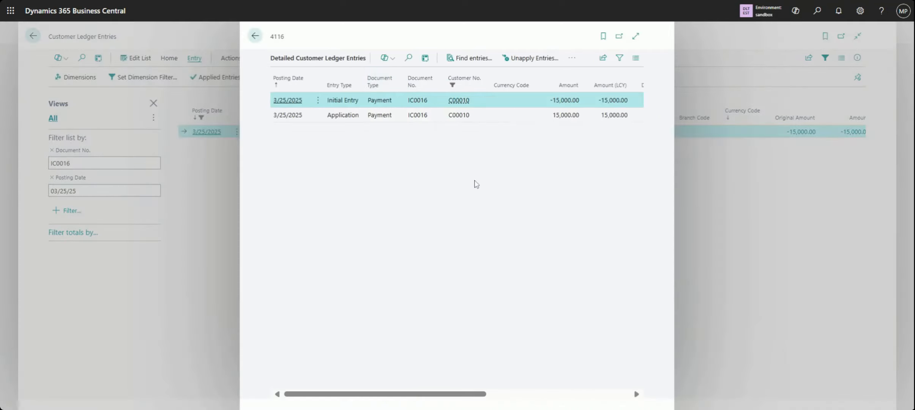
left_click(517, 120)
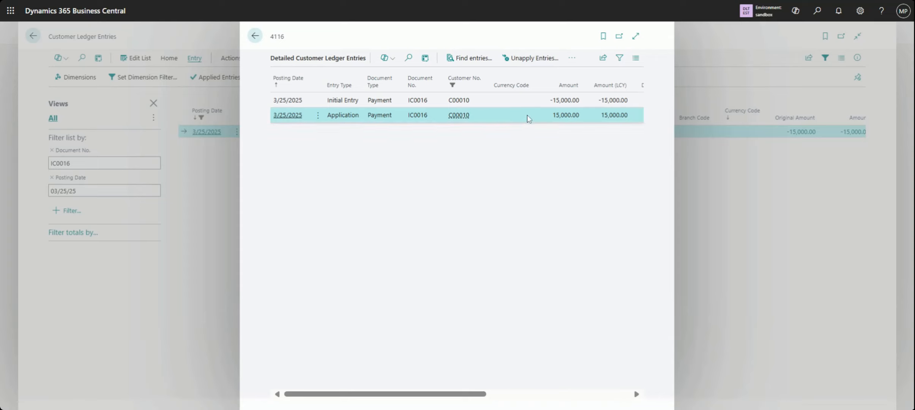
left_click(254, 41)
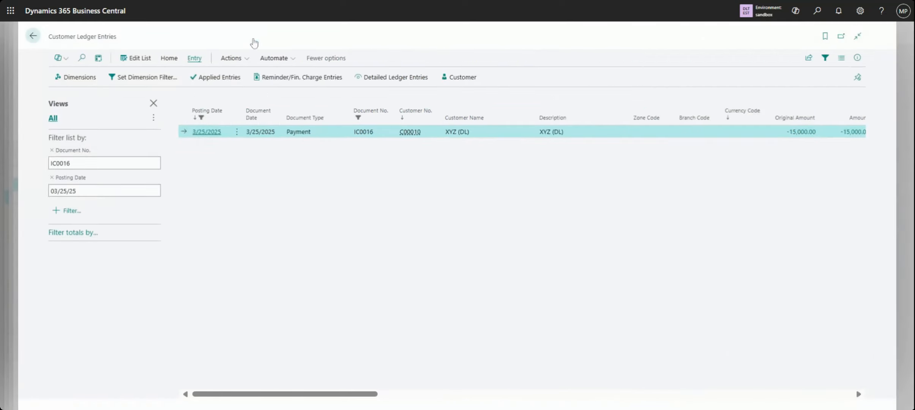
Close the ledger entry pages, the related entries pages and the 2910 Cash card to return to the Chart of Accounts
left_click(33, 44)
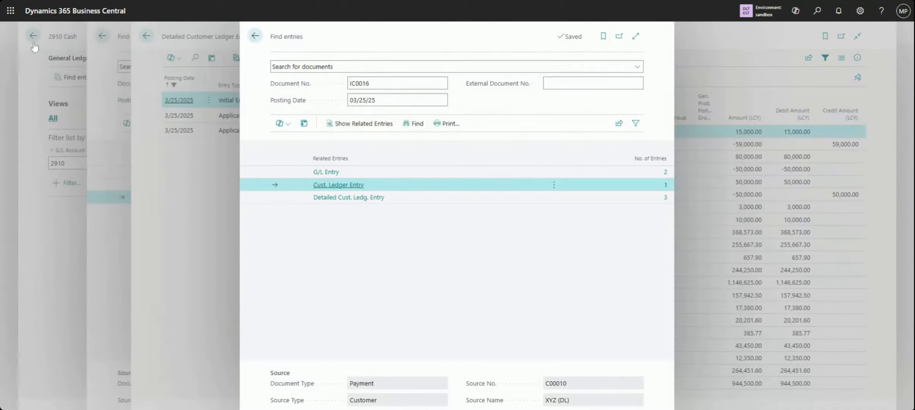
left_click(254, 38)
left_click(254, 38)
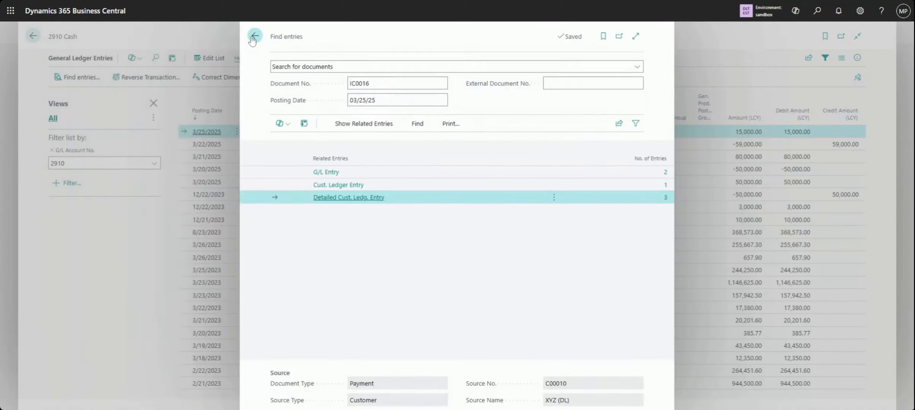
left_click(254, 38)
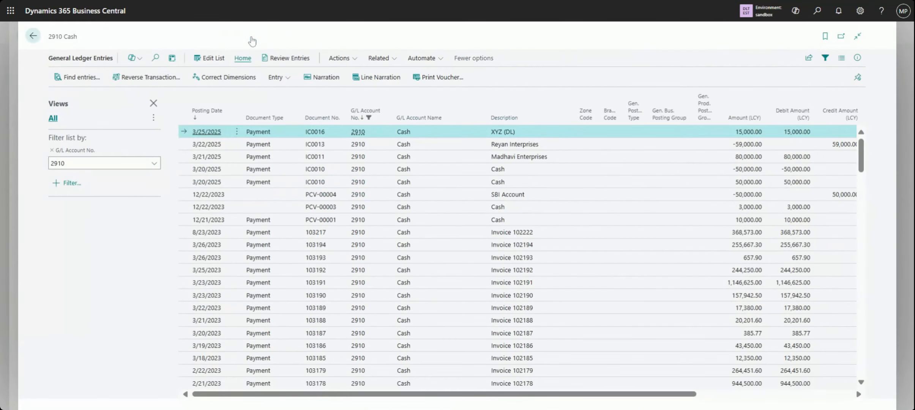
left_click(33, 36)
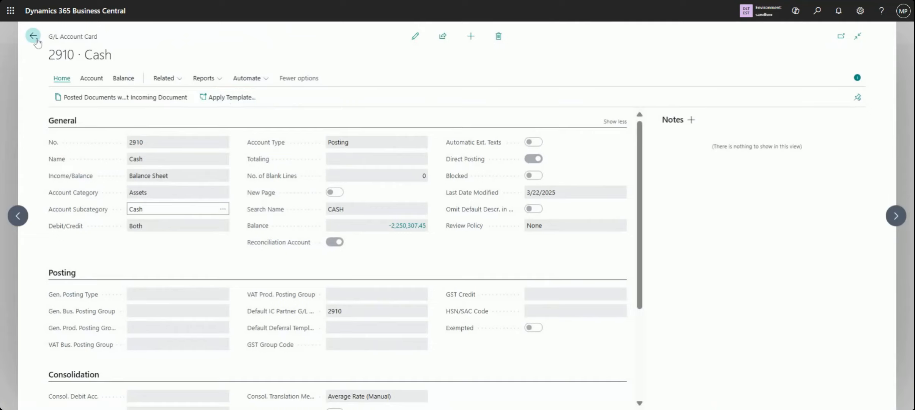
left_click(33, 36)
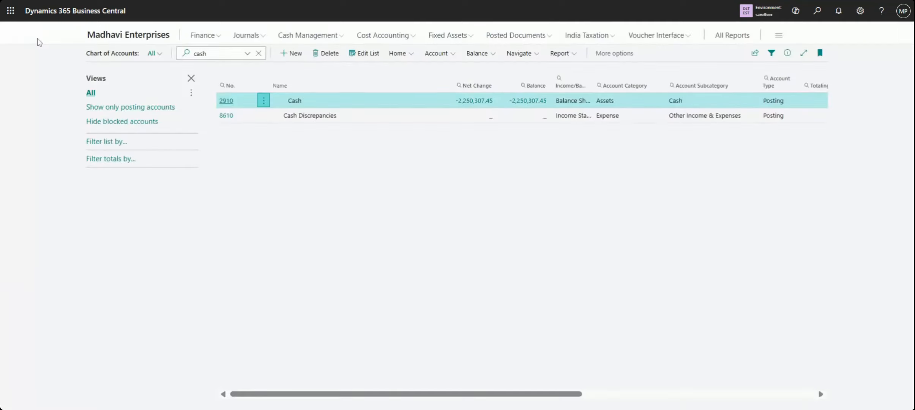
Return to the Madhavi Enterprises home page, search for customer, and open the Customers list
left_click(119, 35)
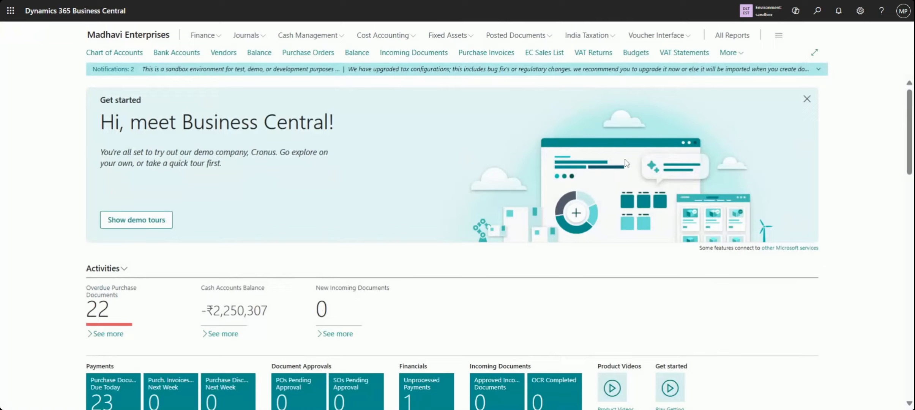
left_click(817, 12)
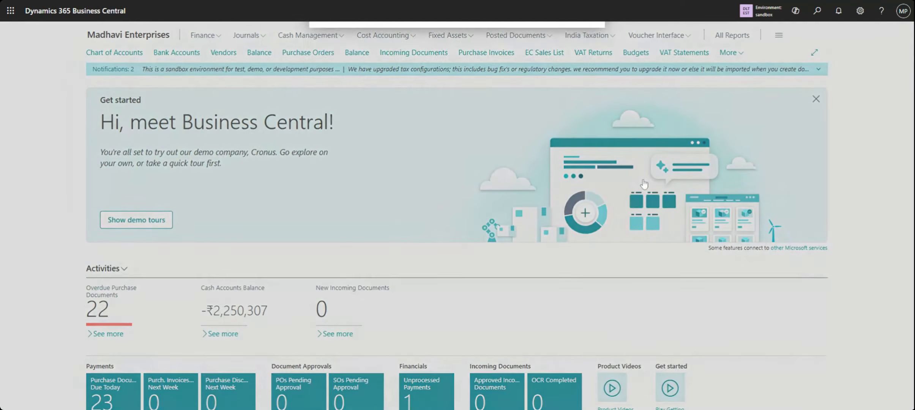
type("customer")
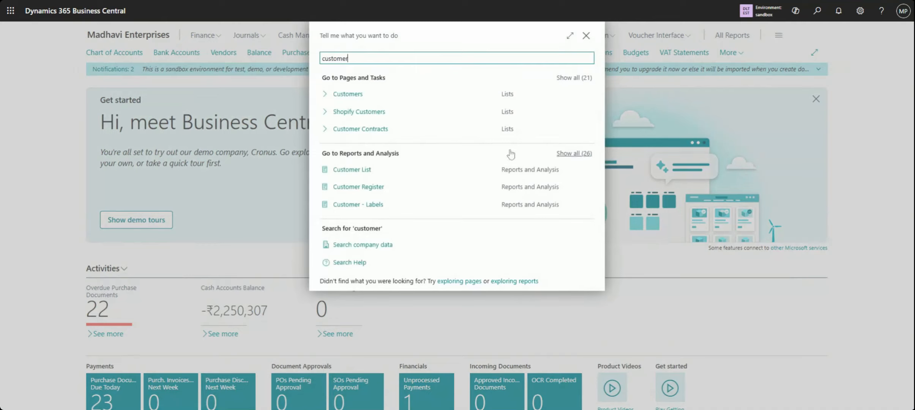
left_click(369, 95)
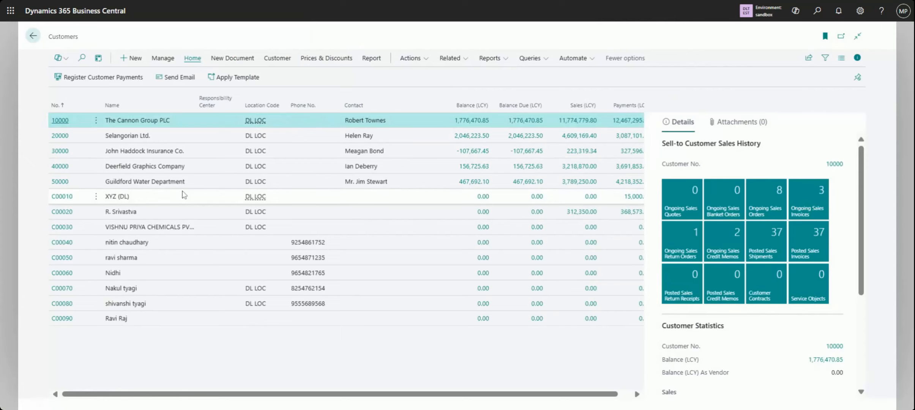
View the customer card of XYZ (DL) and open the ledger entries behind its Balance (LCY)
left_click(182, 192)
left_click(96, 196)
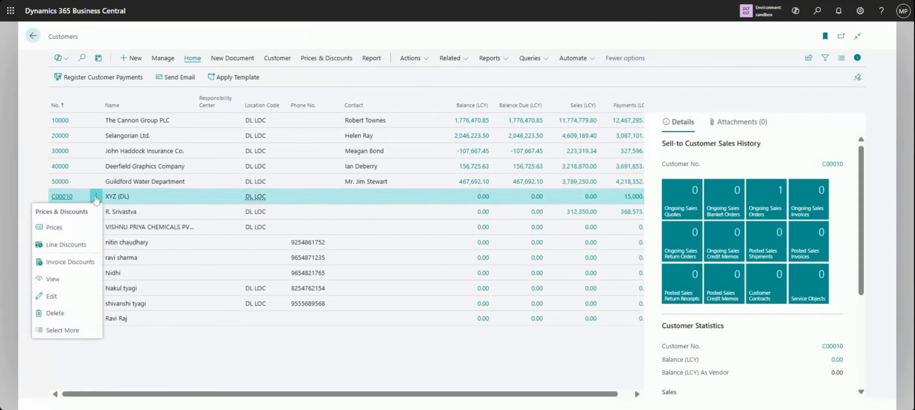
left_click(80, 281)
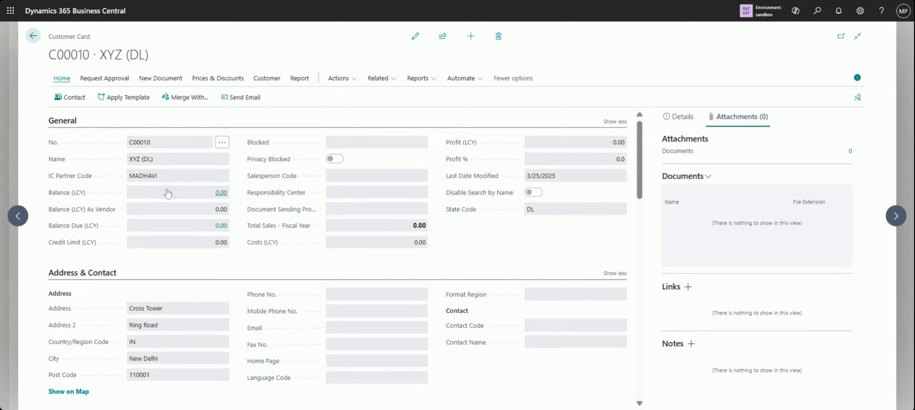
left_click(221, 193)
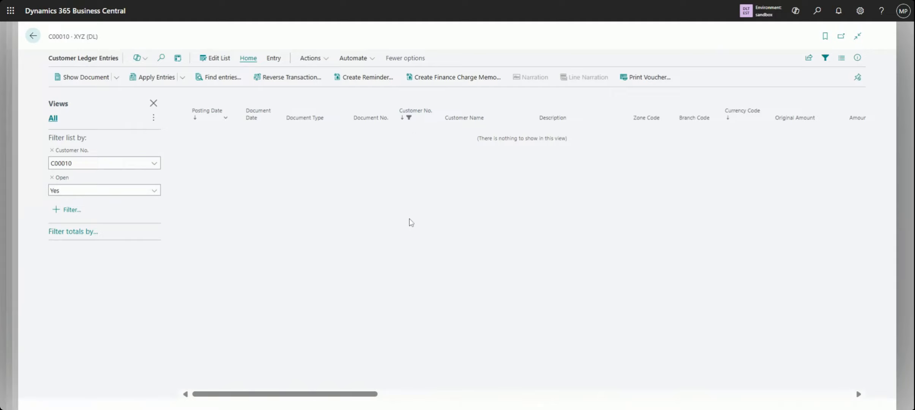
left_click_drag(395, 397, 739, 402)
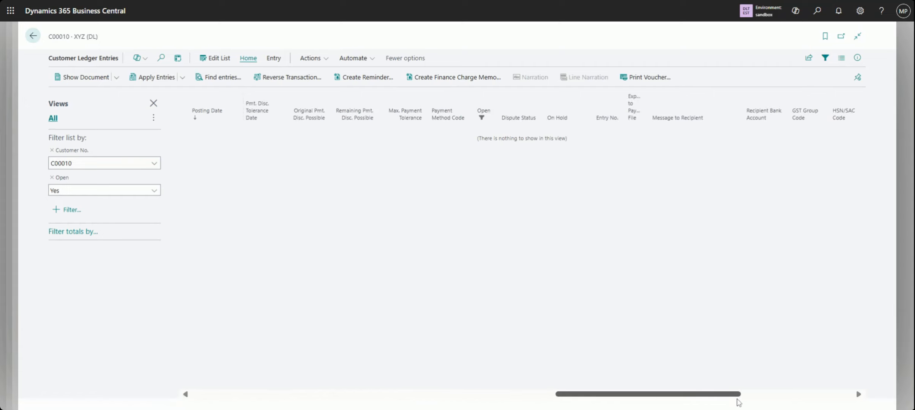
left_click(494, 119)
left_click(484, 172)
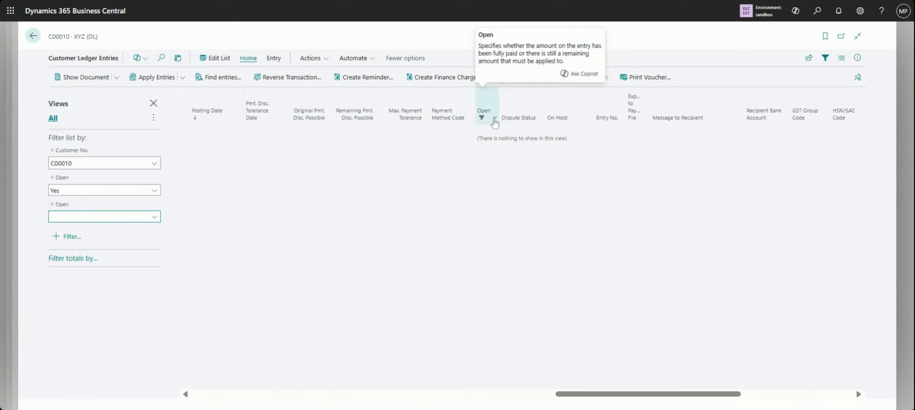
left_click(494, 119)
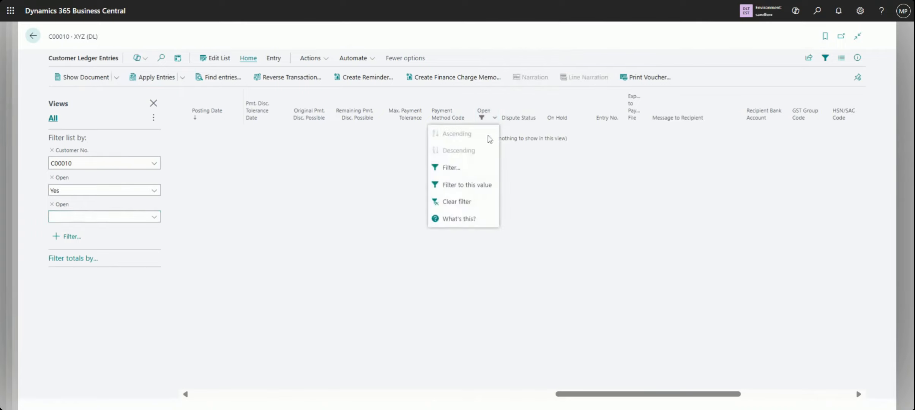
left_click(249, 221)
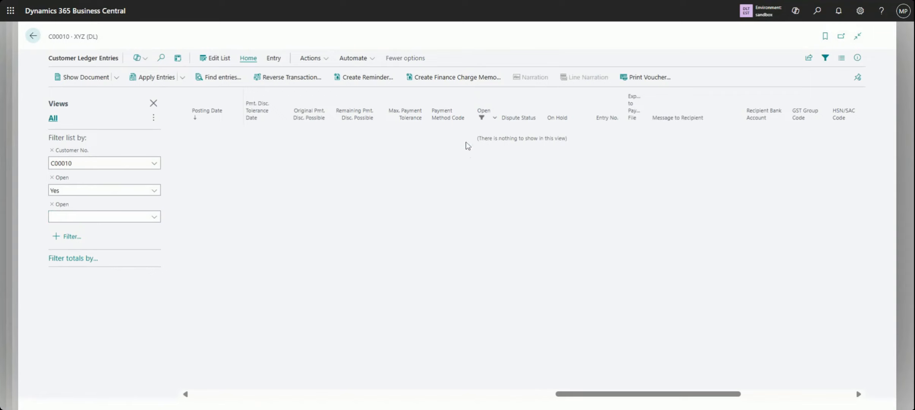
left_click(494, 120)
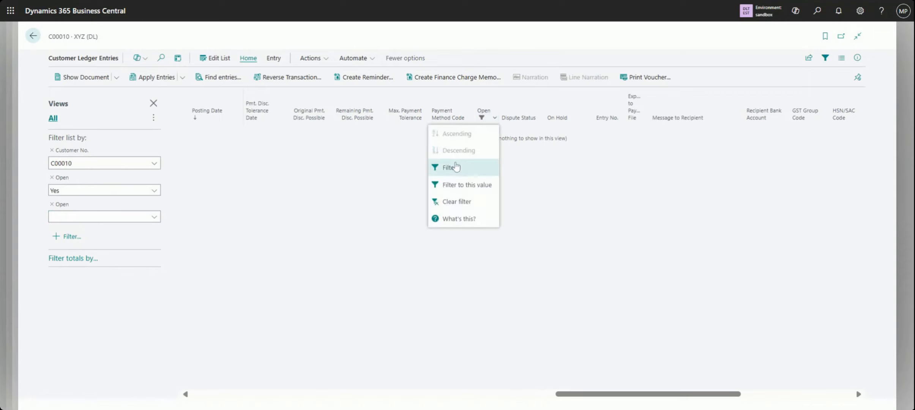
left_click(90, 196)
Set the Open filter to No on the customer ledger entries and review the entries' amounts and document details
left_click(158, 192)
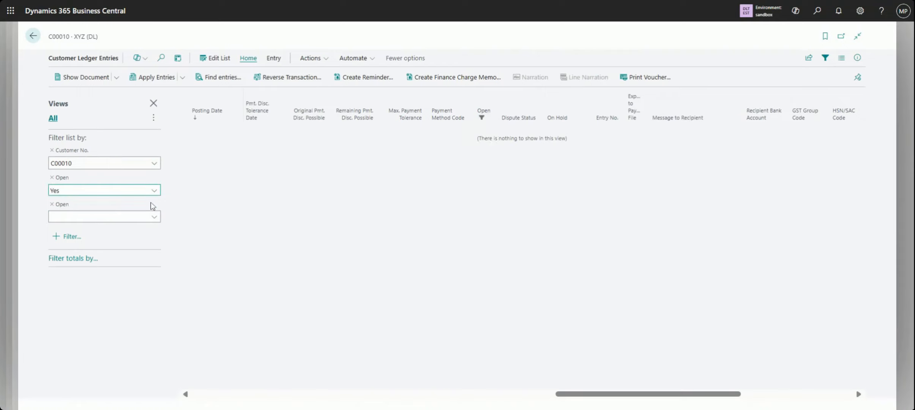
left_click(136, 223)
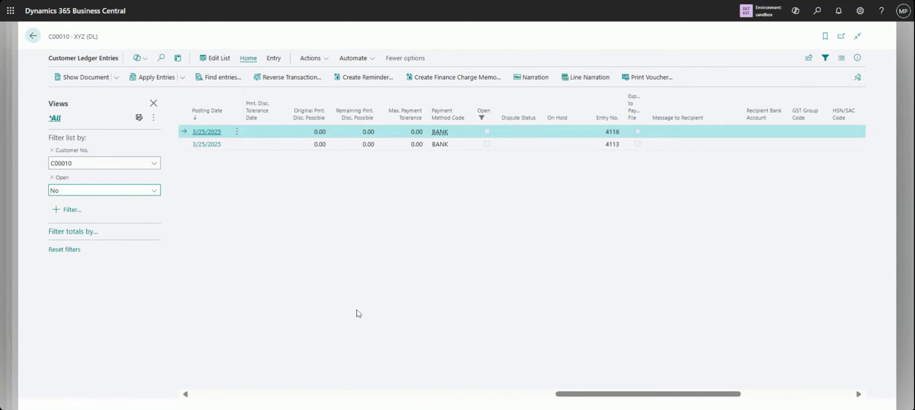
scroll(243, 398, "left", 5)
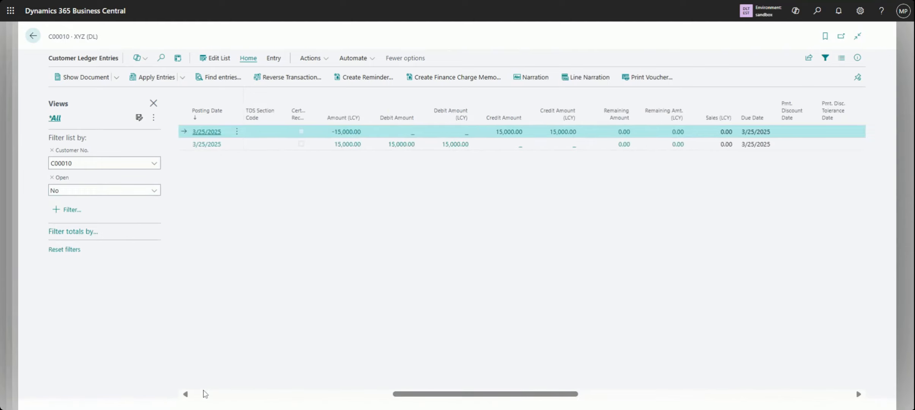
scroll(205, 394, "left", 5)
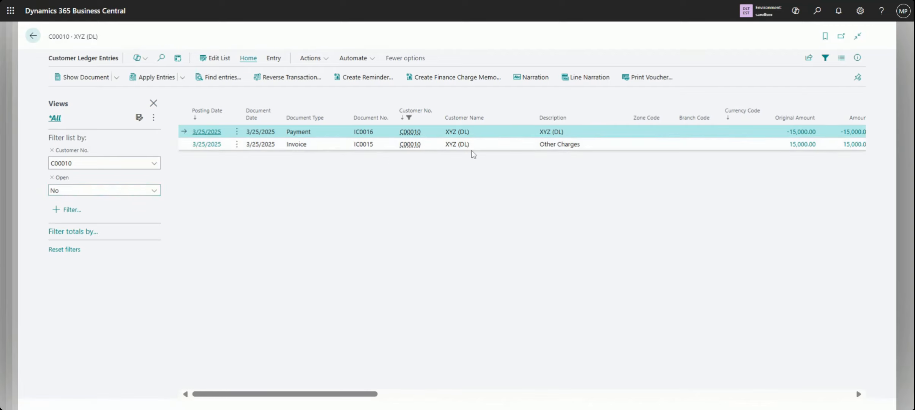
left_click(184, 78)
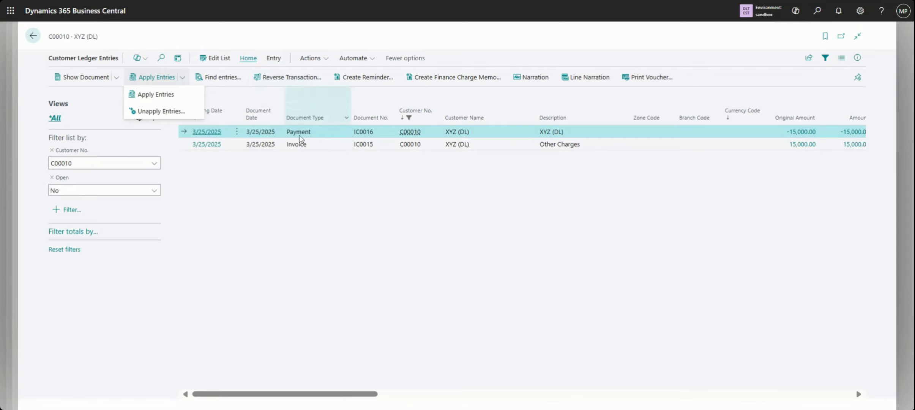
left_click(409, 235)
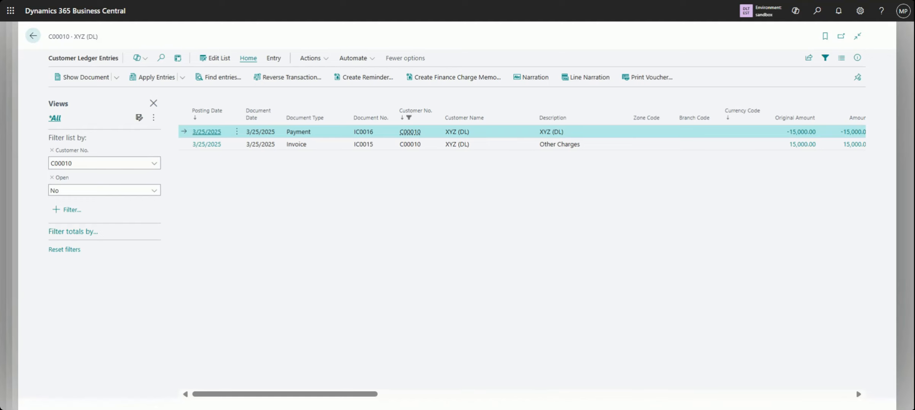
Preview the posted voucher of payment IC0016 with the default report settings and close the preview
left_click(645, 78)
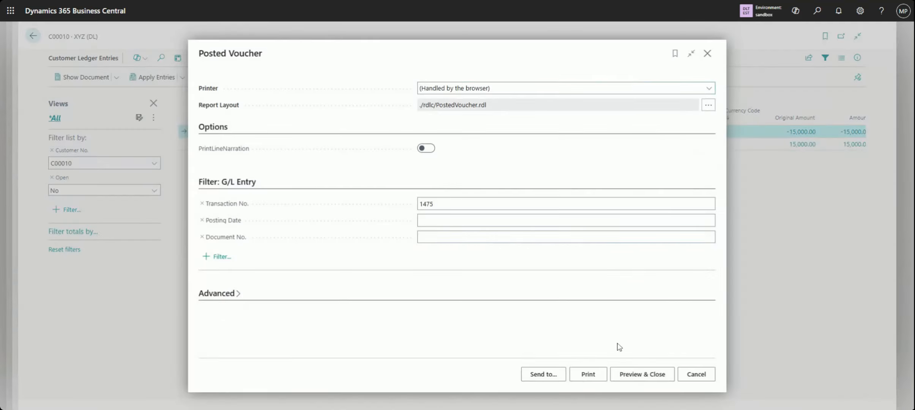
left_click(634, 375)
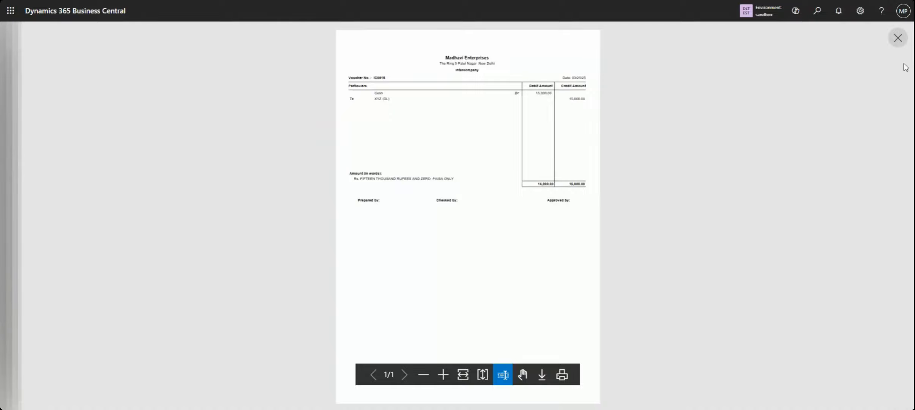
left_click(897, 39)
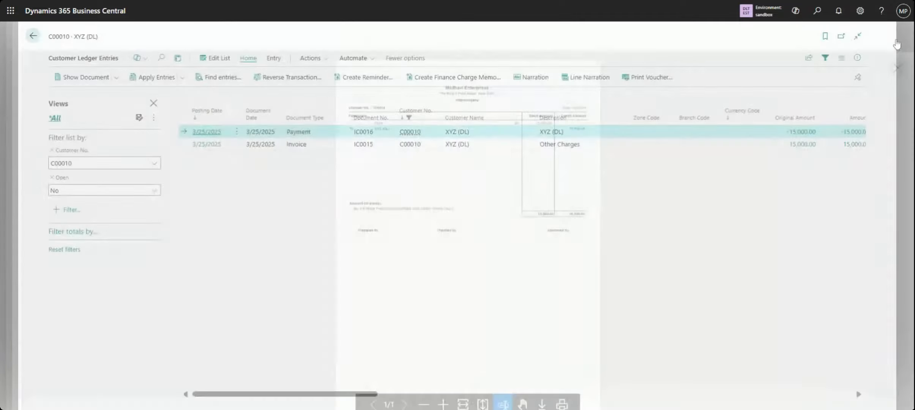
Close the customer ledger entries, the XYZ (DL) card and the Customers list to return to the home page
left_click(30, 38)
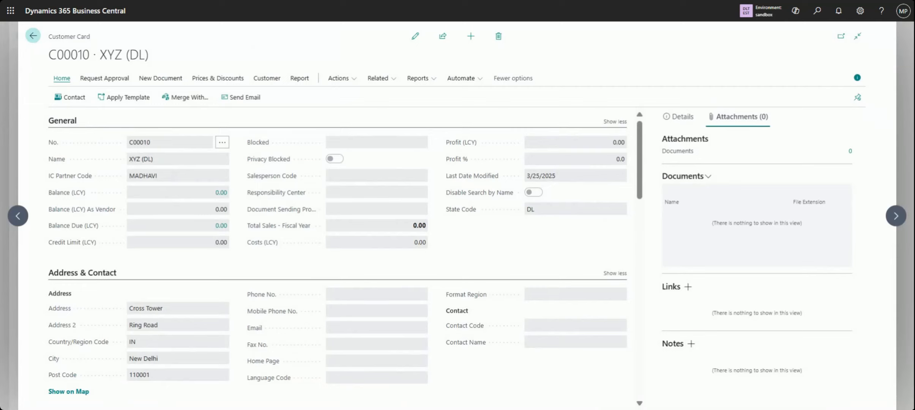
left_click(33, 36)
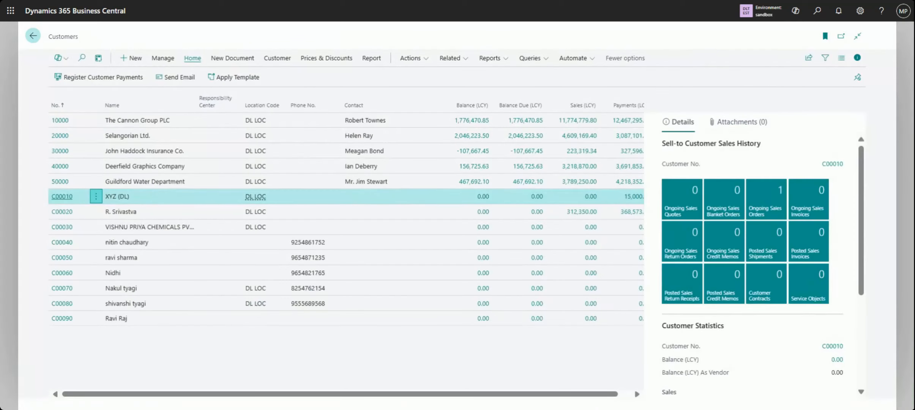
left_click(33, 36)
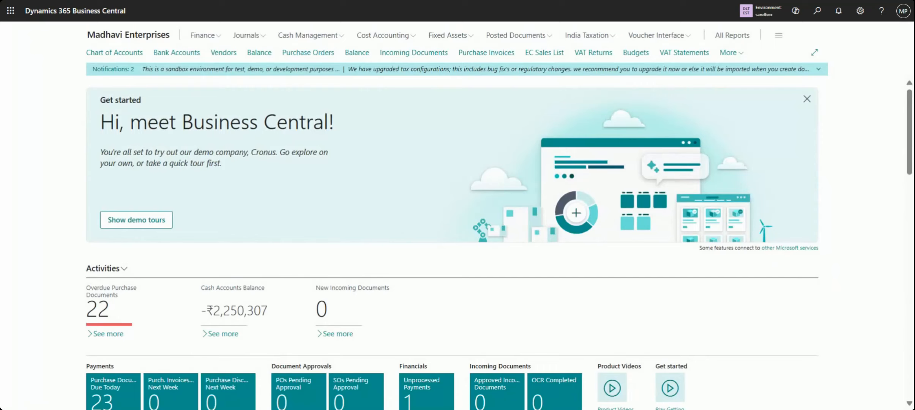
Open the Intercompany Transactions report request and set its starting date to 3/25/2025, leaving the ending date blank
left_click(740, 54)
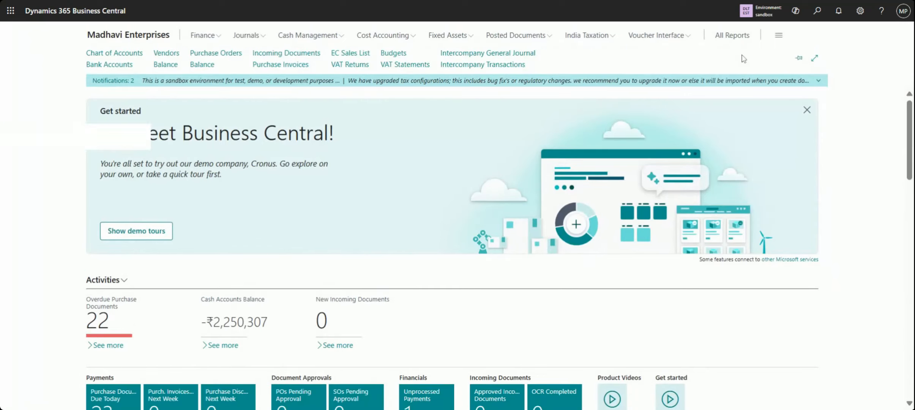
left_click(502, 65)
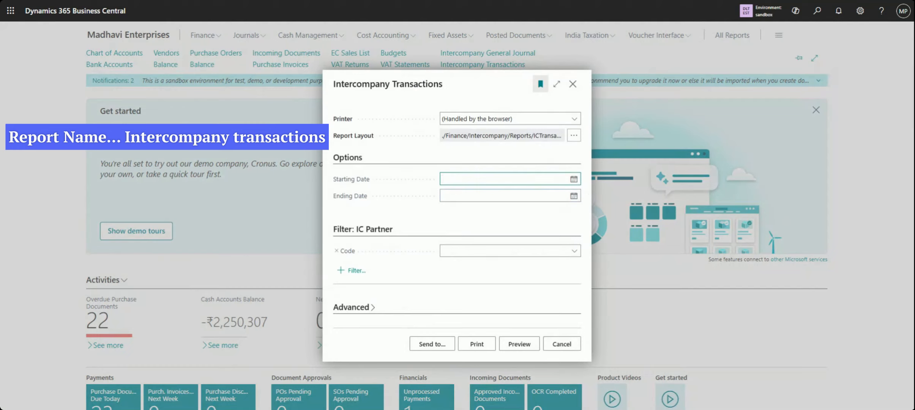
type("t")
key("Tab")
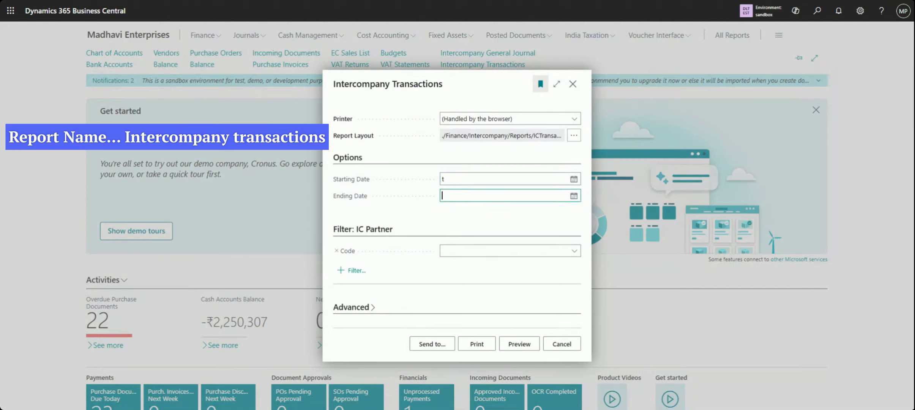
key("Tab")
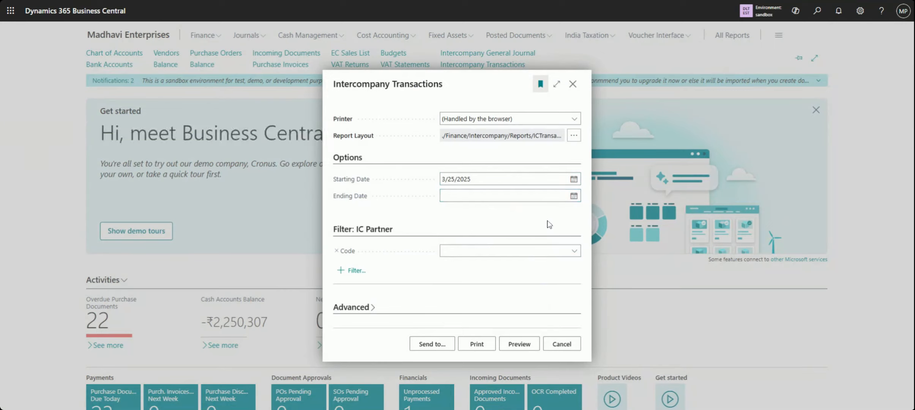
Filter the report to IC partner MADHAVI, preview it, and enlarge the first page to read the general ledger transactions
left_click(575, 252)
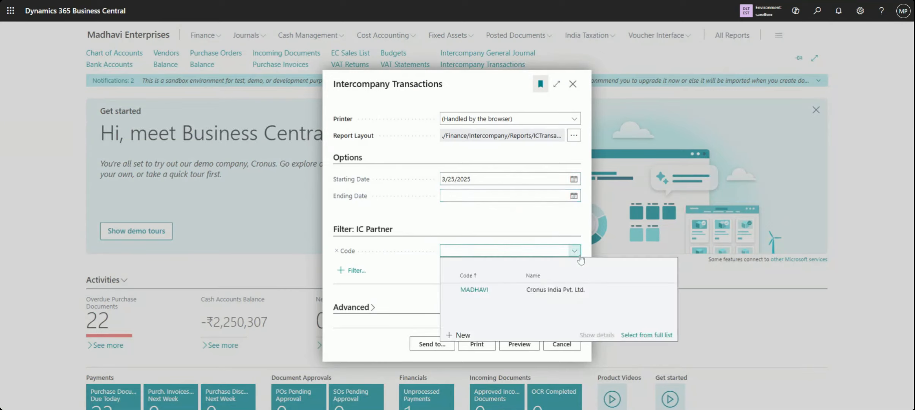
left_click(529, 292)
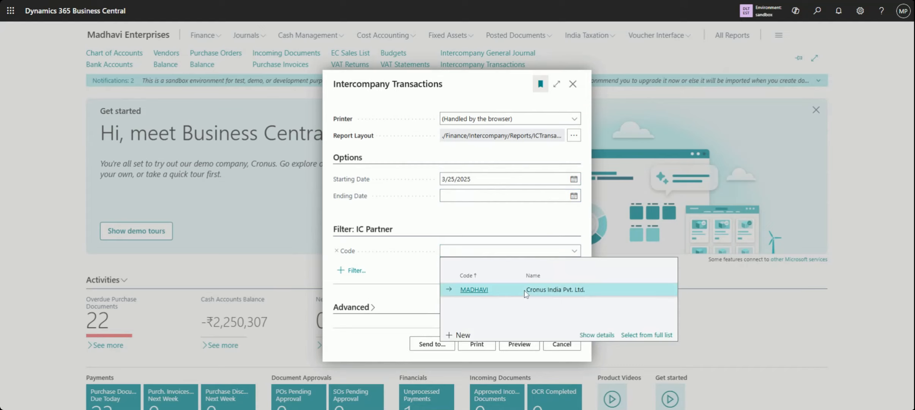
left_click(511, 347)
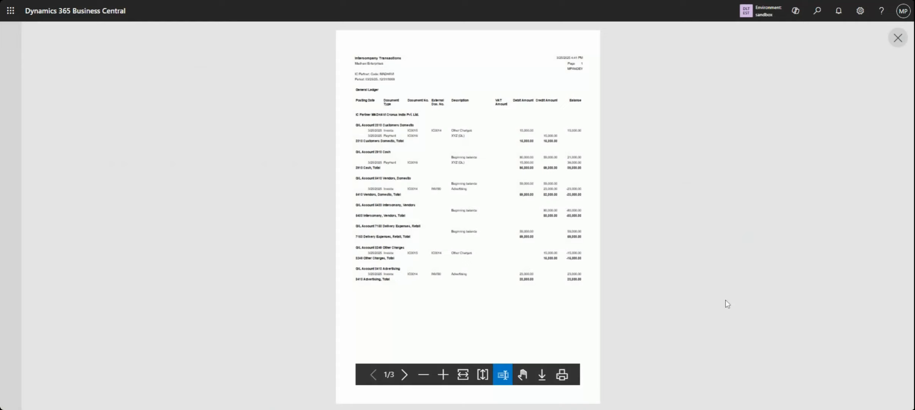
left_click(443, 376)
scroll(707, 321, "up", 2)
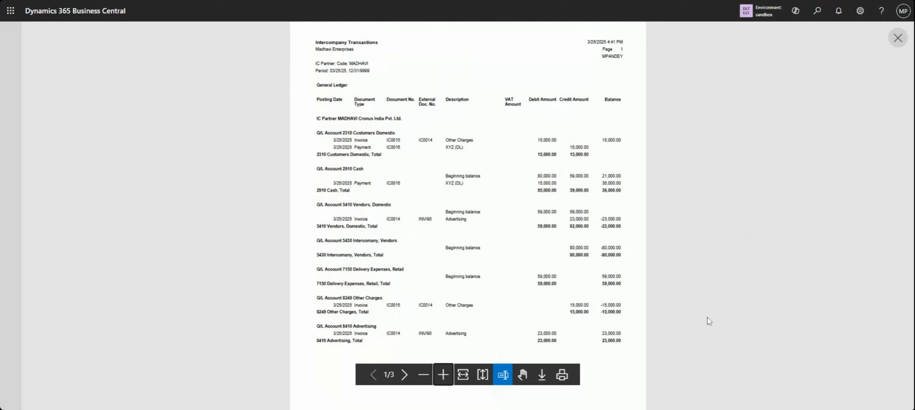